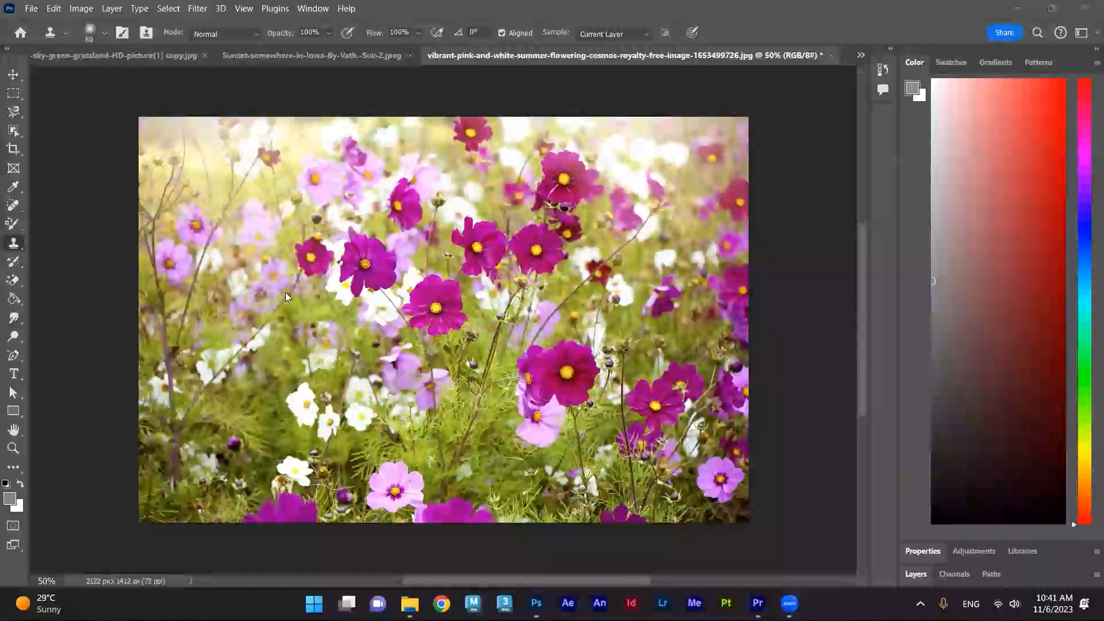
# Use the Spot Healing Brush to remove the pink flower near the left edge, the lower-left purple bud and the upper-right dark red flower
pyautogui.scroll(1, 285, 292)
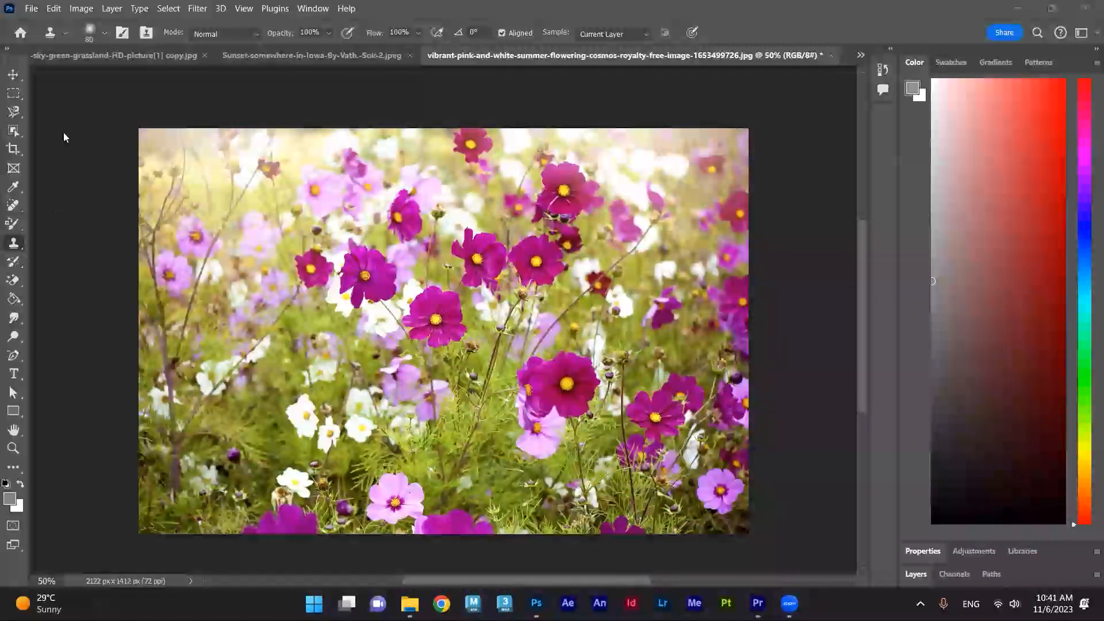
pyautogui.click(11, 211)
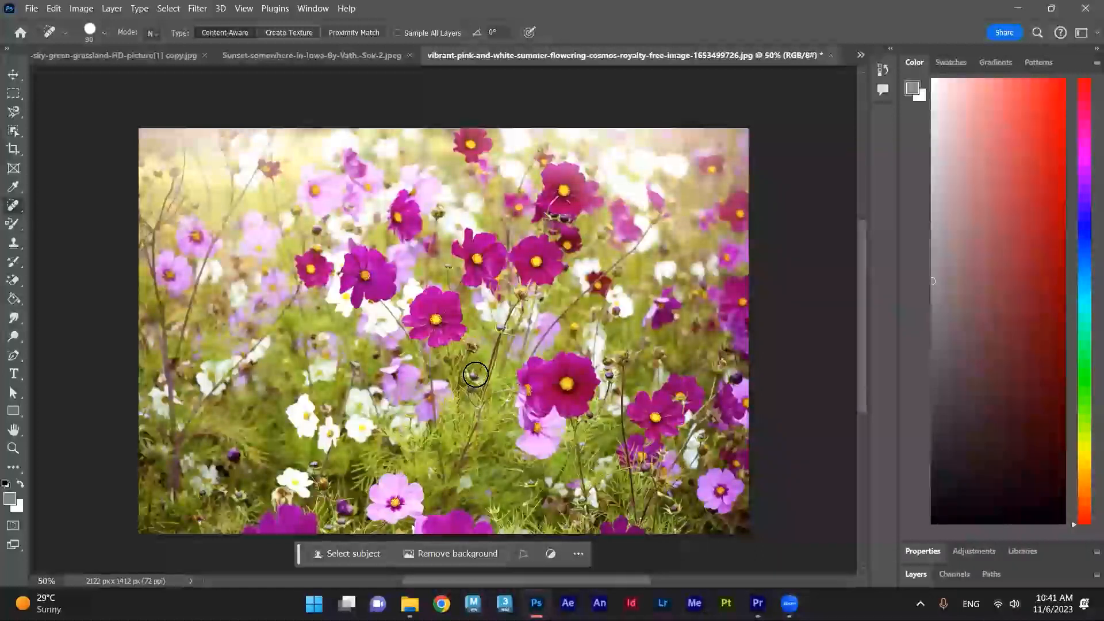
pyautogui.moveTo(187, 262)
pyautogui.mouseDown()
pyautogui.moveTo(172, 288)
pyautogui.moveTo(168, 263)
pyautogui.moveTo(162, 291)
pyautogui.moveTo(168, 283)
pyautogui.mouseUp()
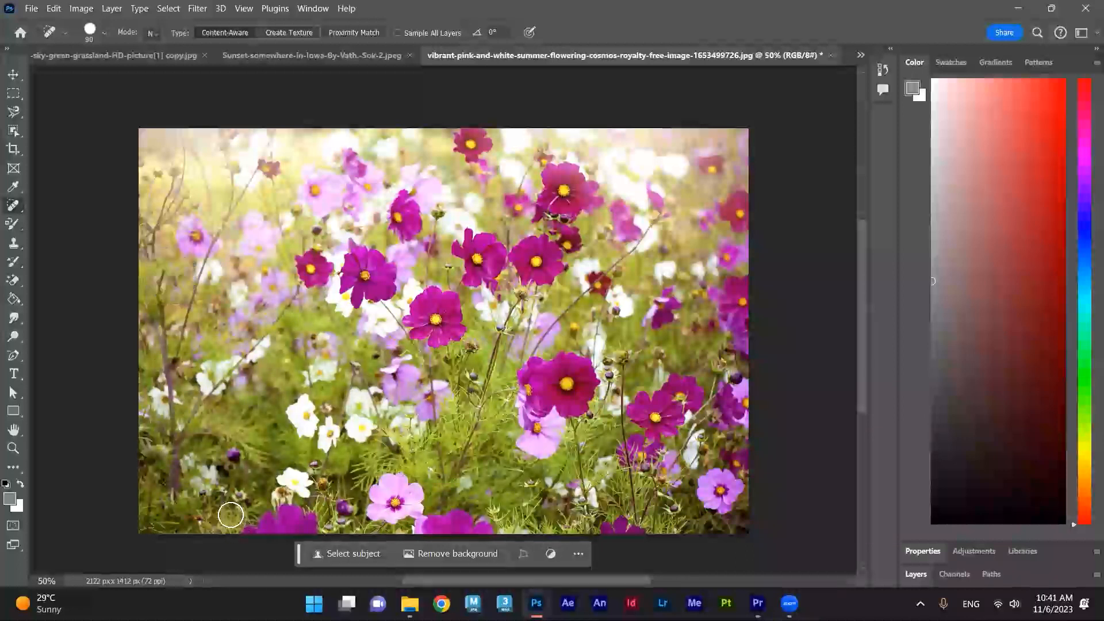
pyautogui.click(235, 456)
pyautogui.moveTo(715, 170)
pyautogui.mouseDown()
pyautogui.moveTo(706, 156)
pyautogui.moveTo(723, 157)
pyautogui.moveTo(705, 172)
pyautogui.mouseUp()
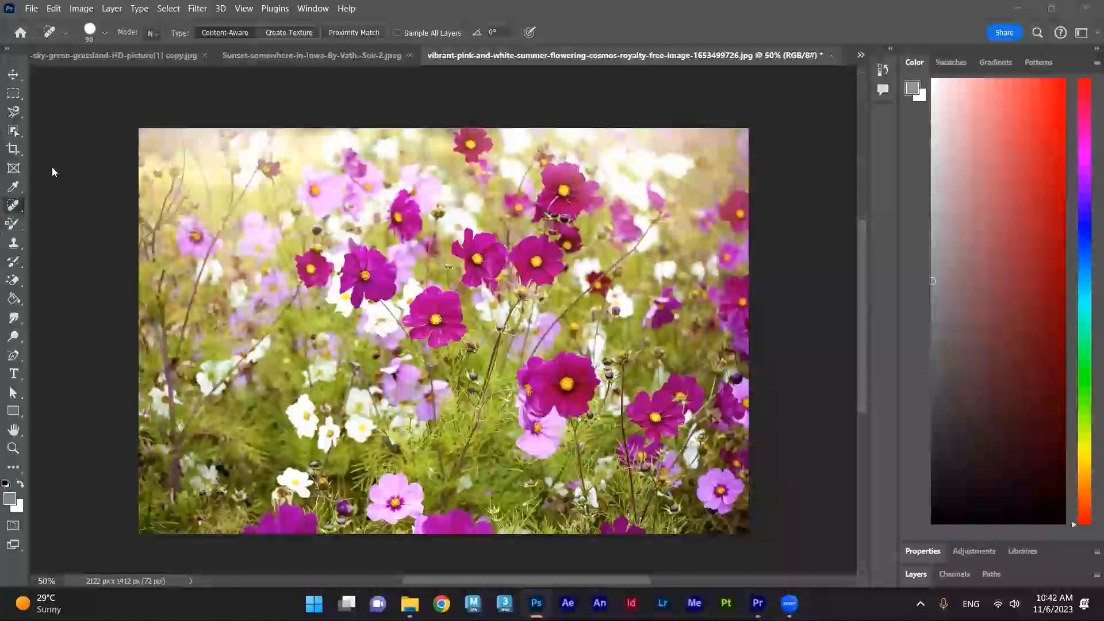
# Set the healing brush to 93 px size, 57% hardness and 1000% spacing
pyautogui.click(104, 33)
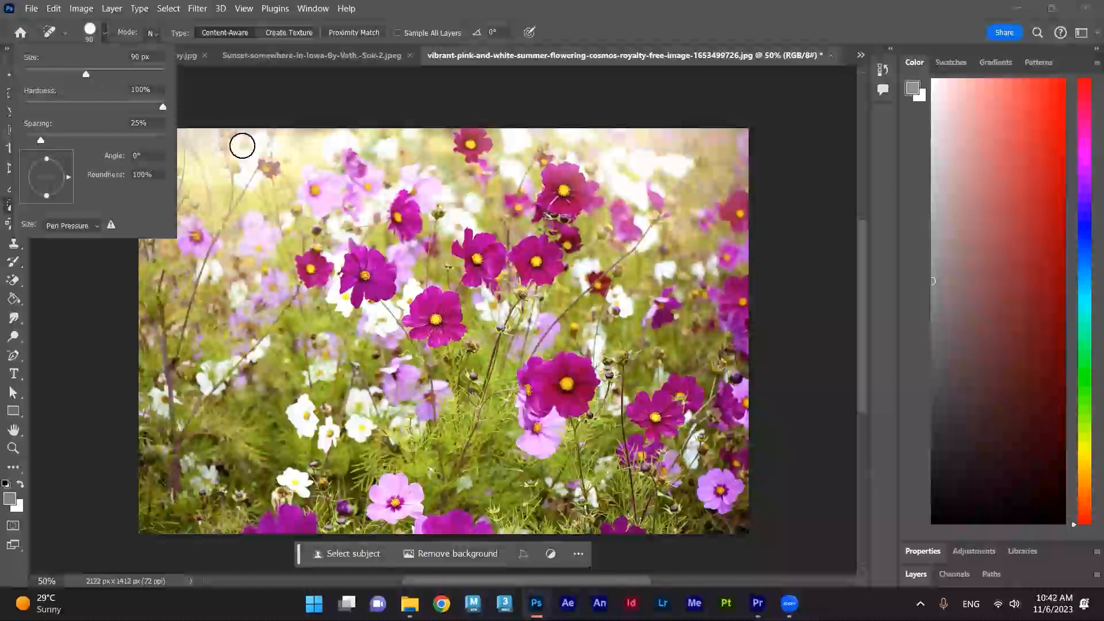
pyautogui.moveTo(86, 73)
pyautogui.mouseDown()
pyautogui.moveTo(130, 74)
pyautogui.moveTo(32, 64)
pyautogui.moveTo(88, 69)
pyautogui.mouseUp()
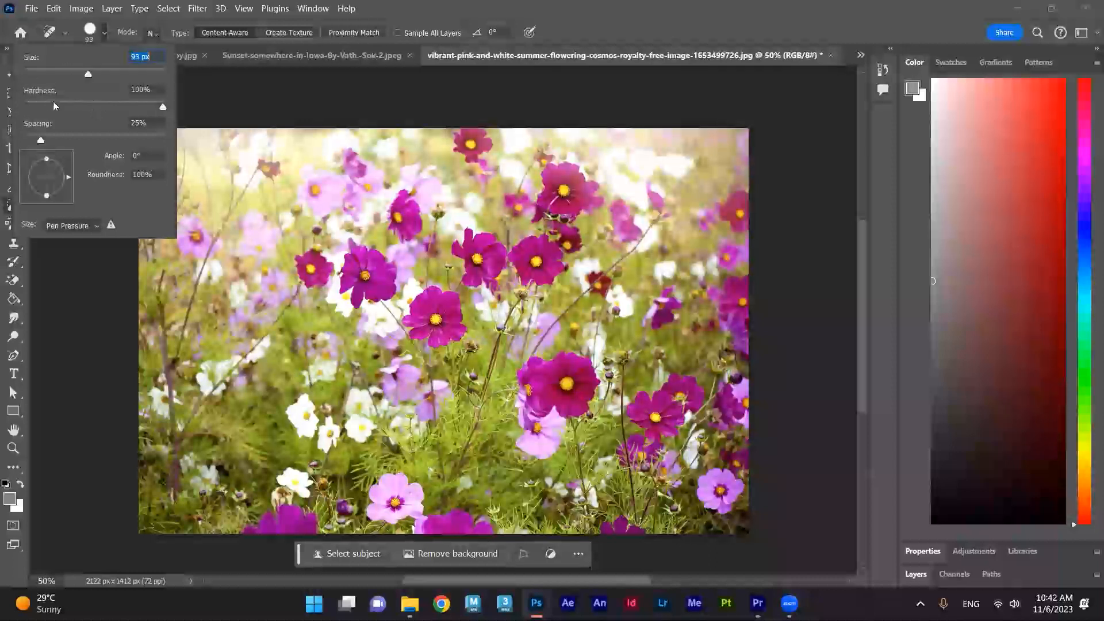
pyautogui.moveTo(150, 102); pyautogui.dragTo(102, 102)
pyautogui.moveTo(41, 140); pyautogui.dragTo(164, 139)
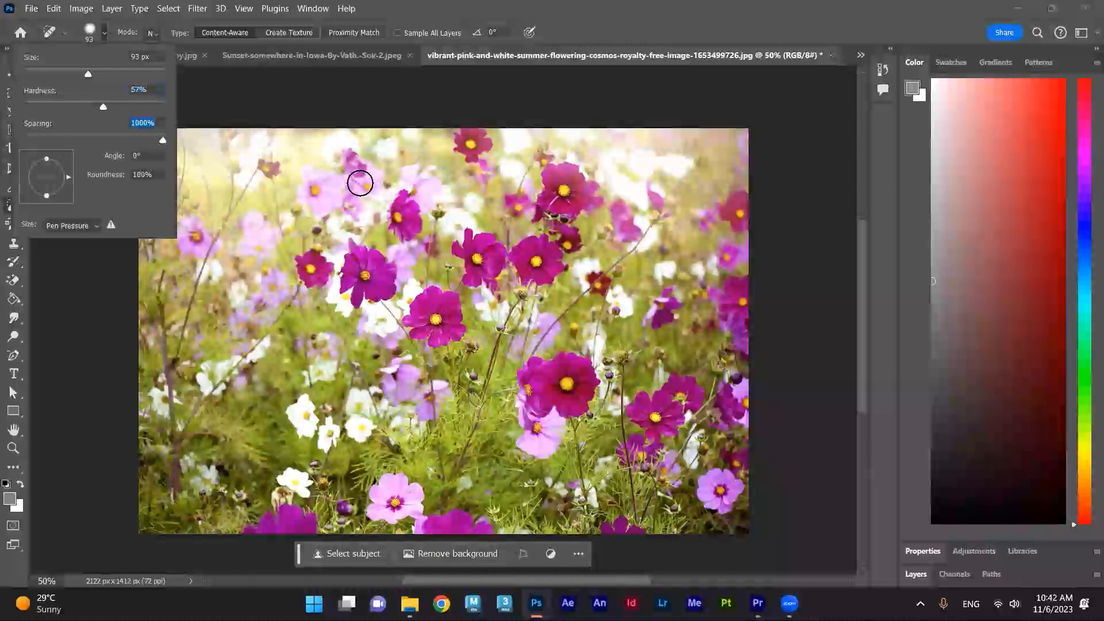
pyautogui.click(354, 185)
# Try healing the light pink flowers in the photo's upper left with a much larger brush, and undo both strokes
pyautogui.press(']')
pyautogui.press(']')
pyautogui.press(']')
pyautogui.press(']')
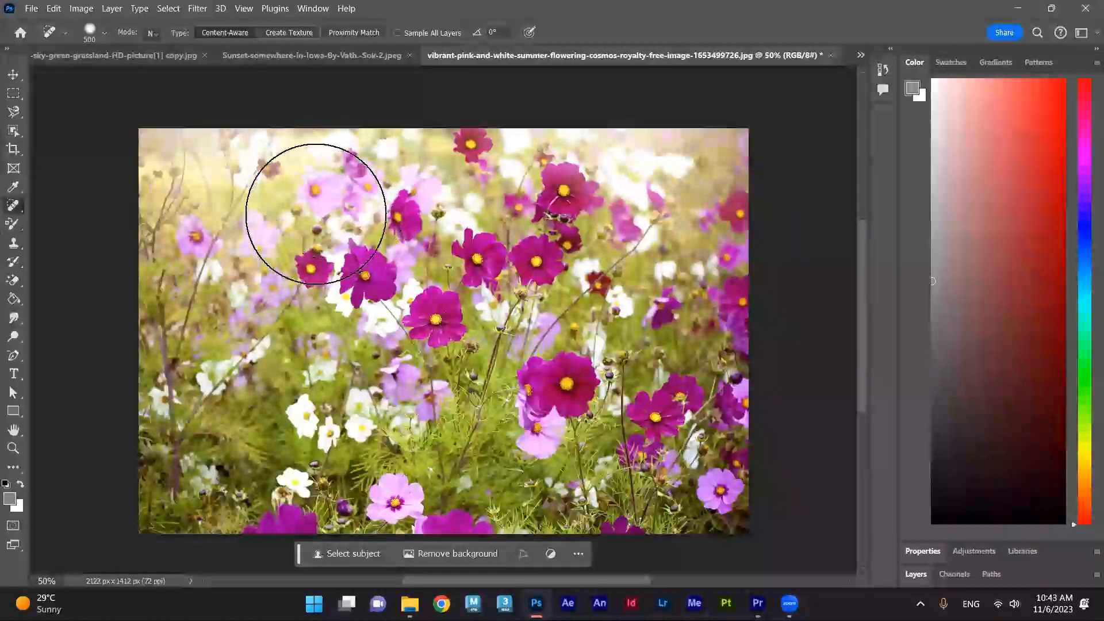
pyautogui.click(295, 205)
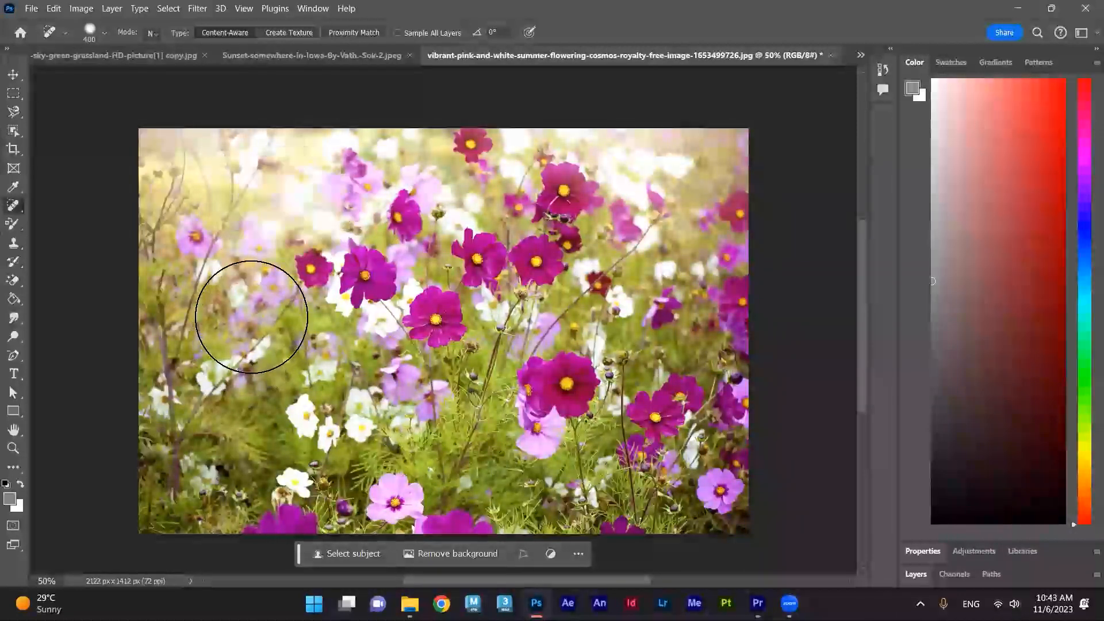
pyautogui.click(285, 214)
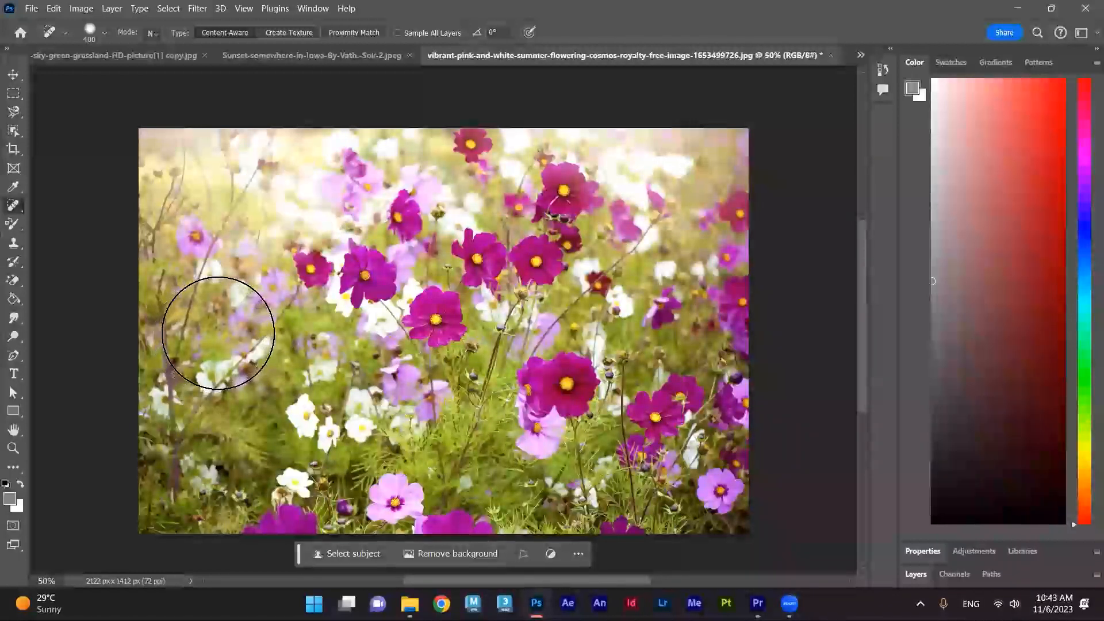
pyautogui.hotkey('ctrl', 'z')
pyautogui.hotkey('ctrl', 'z')
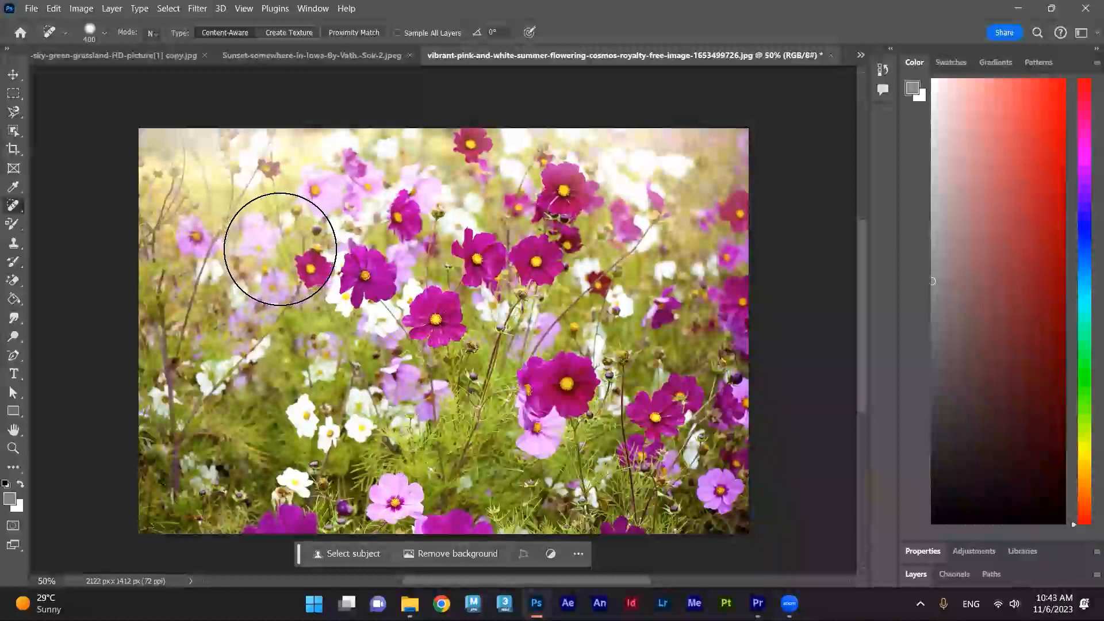
# Reduce the brush to 300 px, keep the Normal mode and remove the small dark magenta flower in the left half
pyautogui.press('[')
pyautogui.click(104, 33)
pyautogui.click(103, 32)
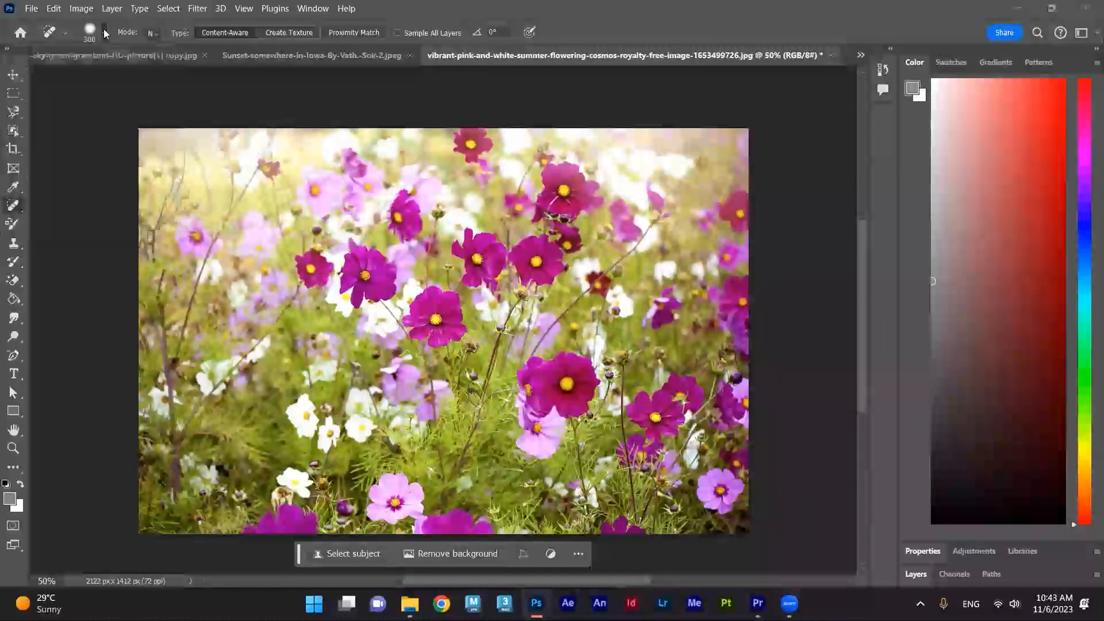
pyautogui.click(154, 35)
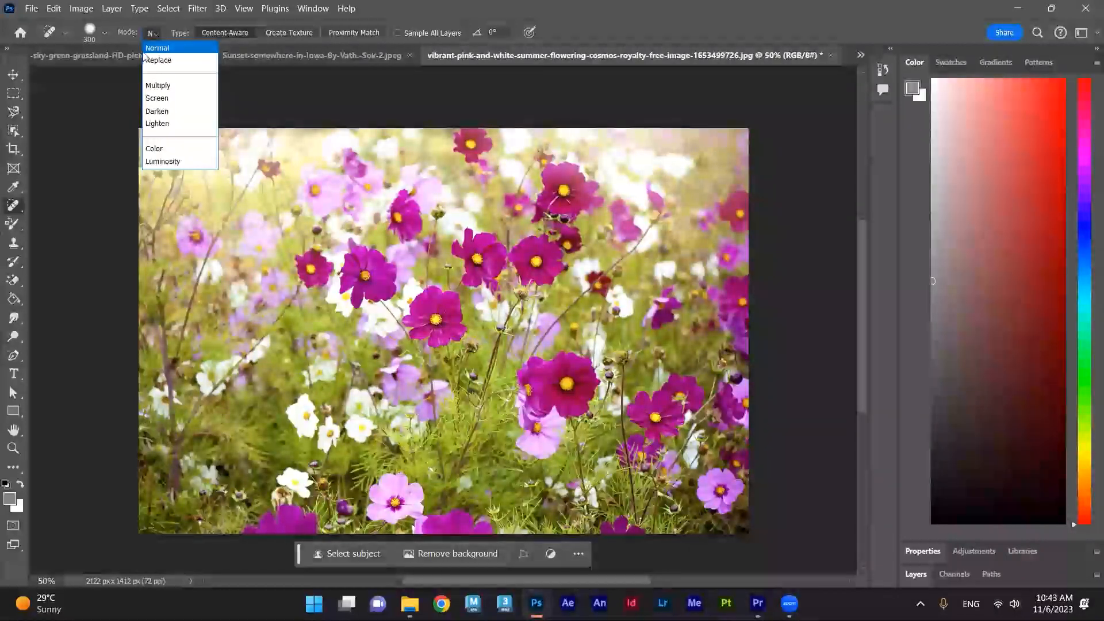
pyautogui.click(256, 171)
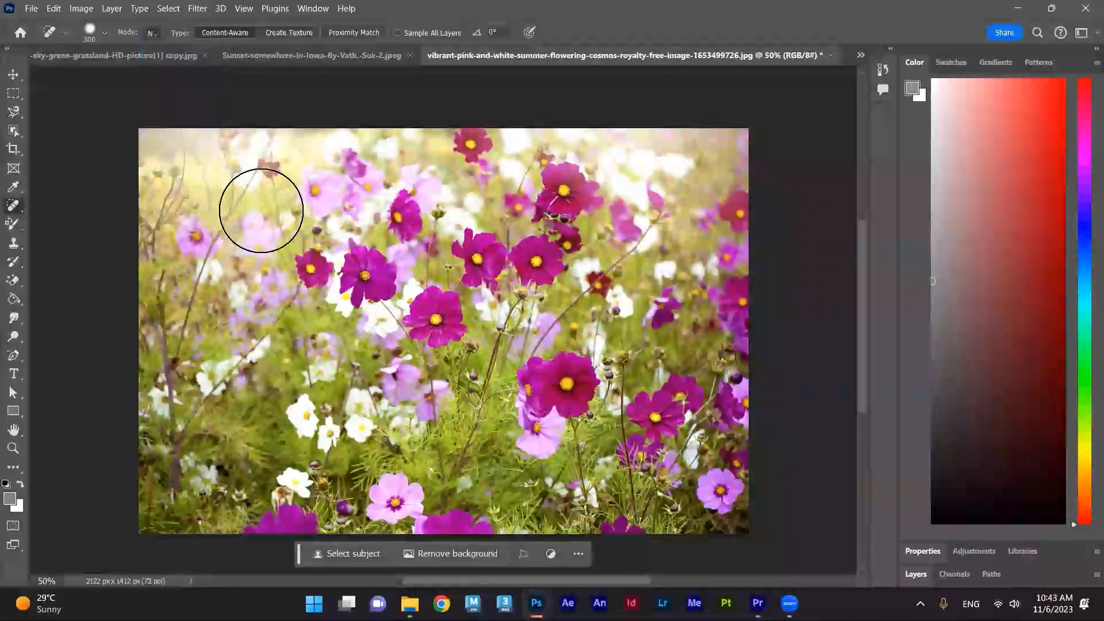
pyautogui.moveTo(291, 267); pyautogui.dragTo(313, 352)
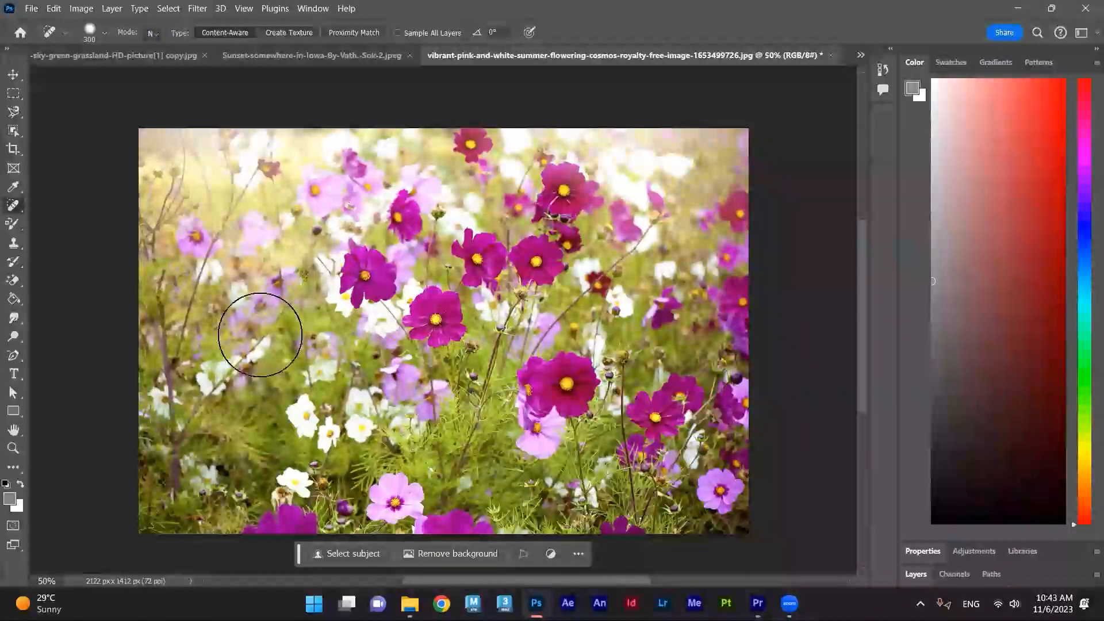
pyautogui.moveTo(328, 284)
pyautogui.mouseDown()
pyautogui.moveTo(260, 233)
pyautogui.moveTo(288, 286)
pyautogui.moveTo(313, 263)
pyautogui.moveTo(311, 294)
pyautogui.mouseUp()
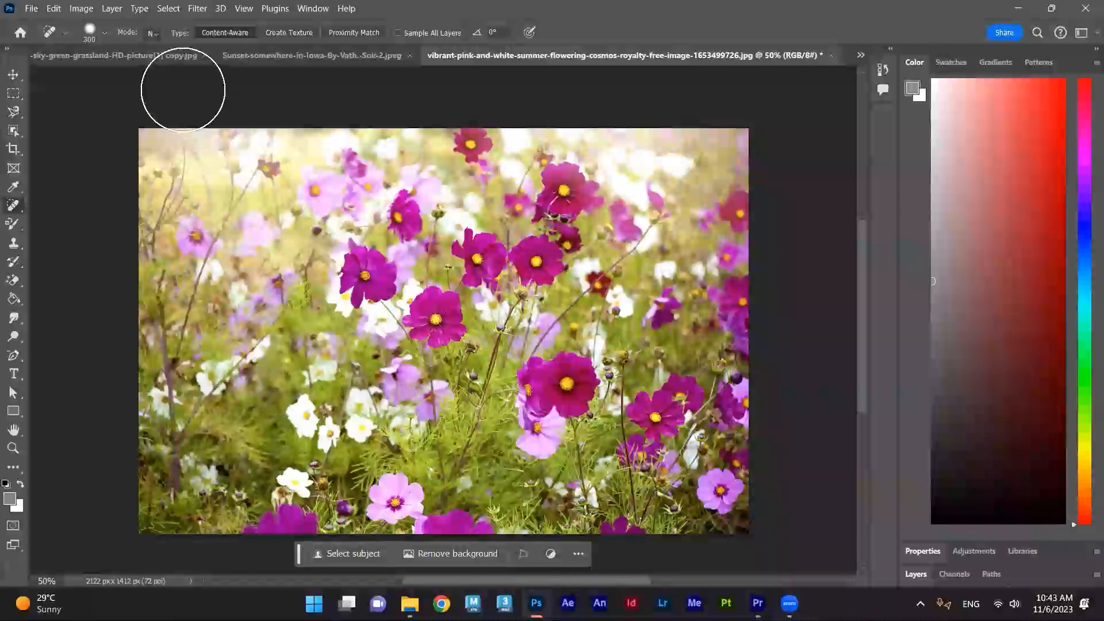
# Switch the healing mode to Replace and try removing the pale pink flower and the large magenta flower in the left half
pyautogui.click(151, 32)
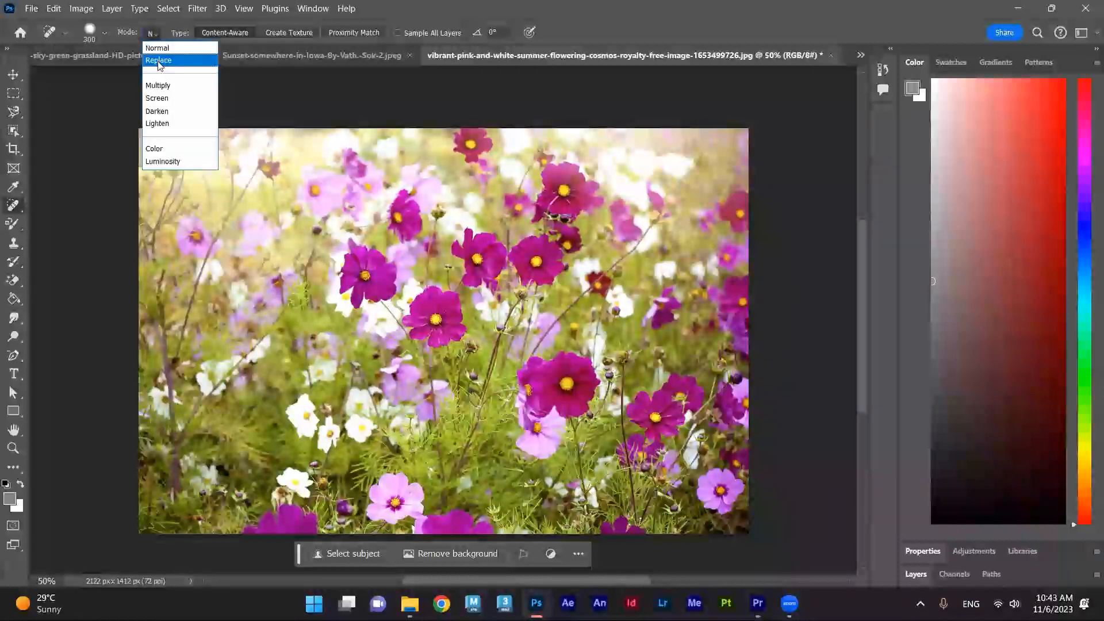
pyautogui.click(159, 62)
pyautogui.click(278, 218)
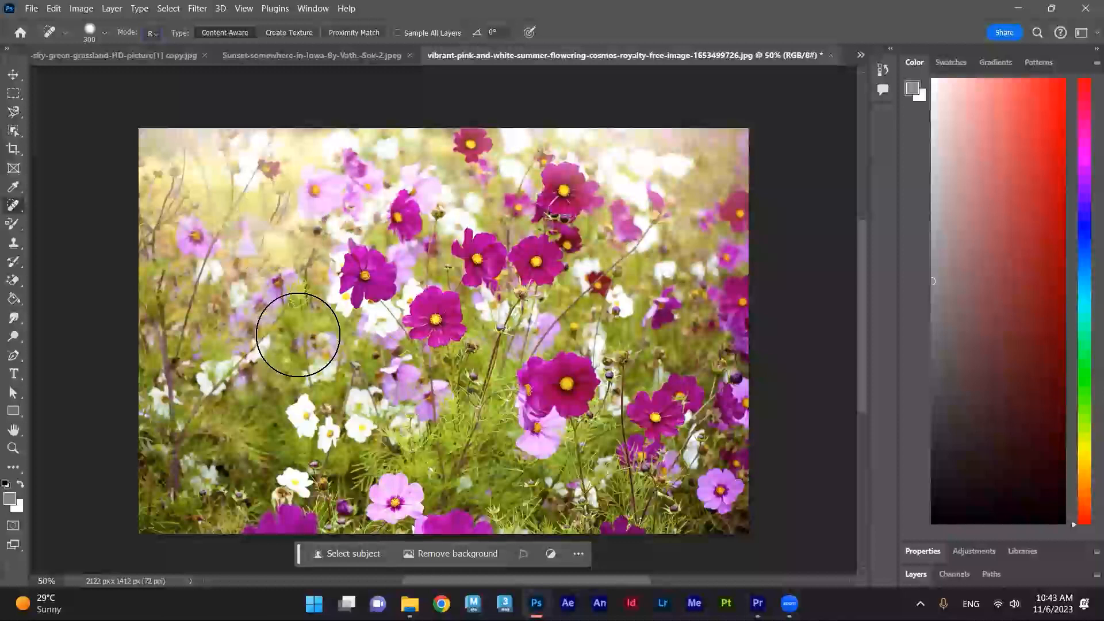
pyautogui.moveTo(316, 272); pyautogui.dragTo(328, 246)
pyautogui.click(378, 287)
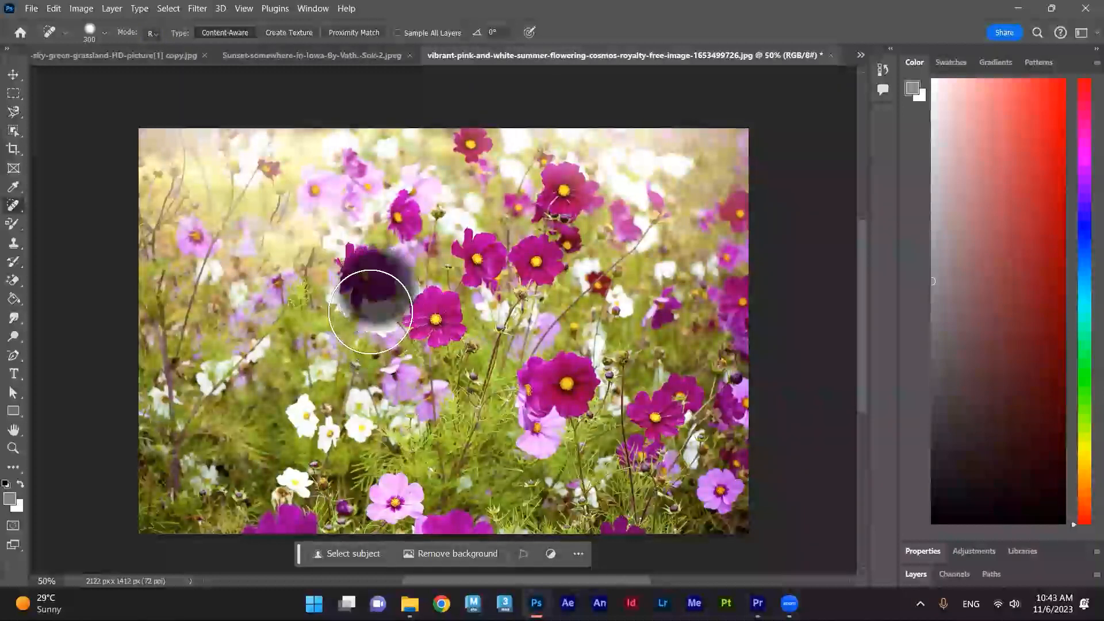
pyautogui.click(350, 391)
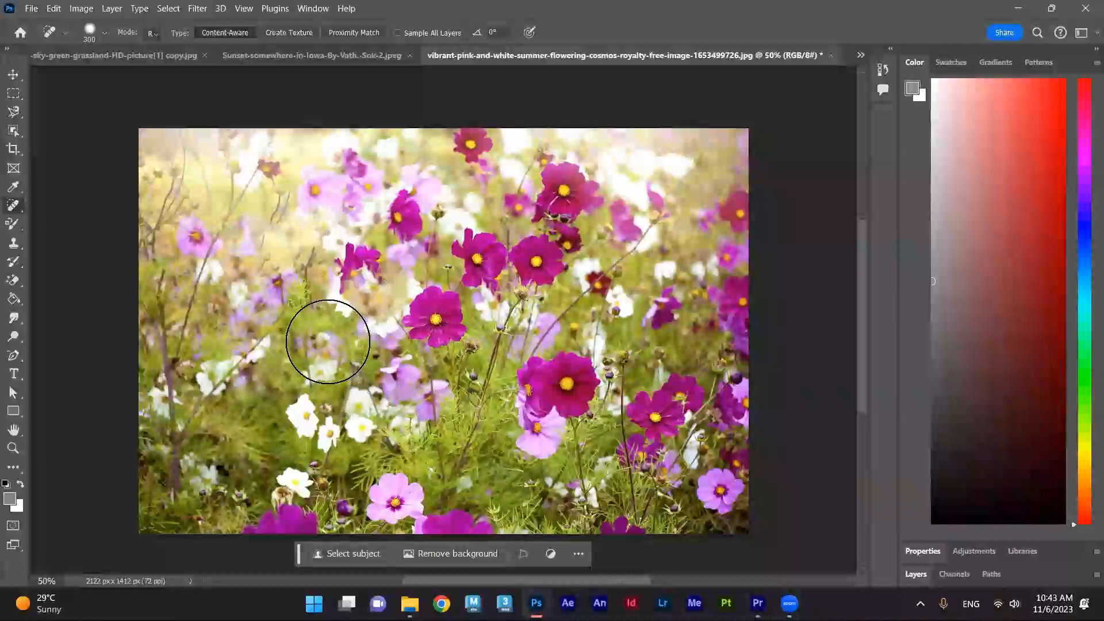
pyautogui.click(371, 288)
pyautogui.moveTo(373, 285); pyautogui.dragTo(364, 318)
# Undo all the healing strokes so far to restore the removed flowers
pyautogui.hotkey('ctrl', 'z')
pyautogui.hotkey('ctrl', 'z')
pyautogui.hotkey('ctrl', 'z')
pyautogui.hotkey('ctrl', 'z')
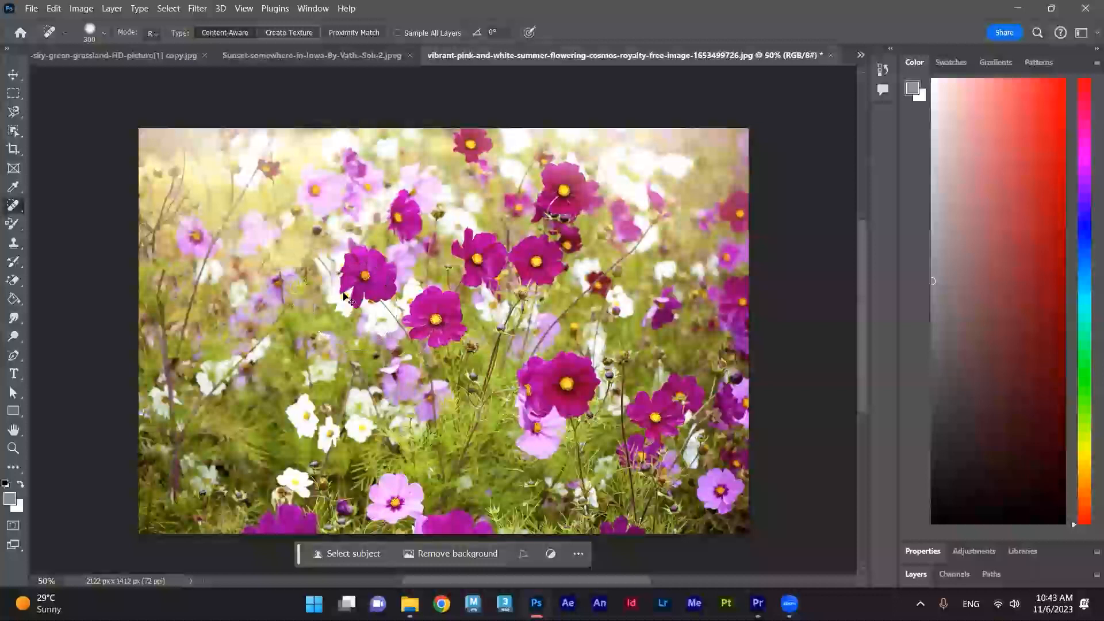
pyautogui.hotkey('ctrl', 'z')
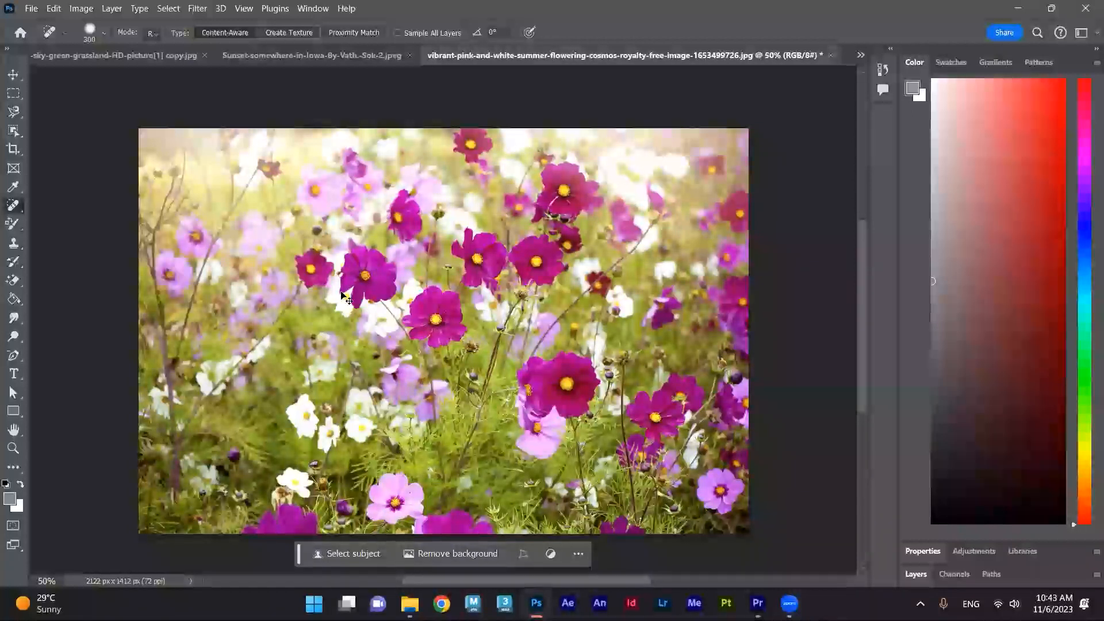
# Set the healing mode to Multiply and paint over the light pink flower in the photo's upper left
pyautogui.click(148, 34)
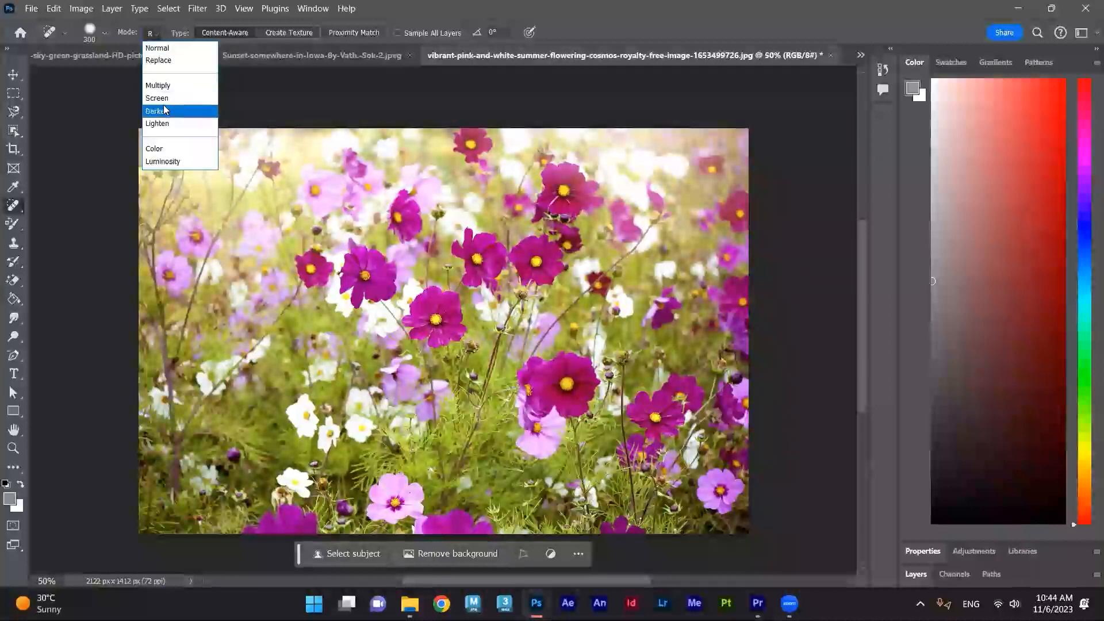
pyautogui.click(156, 86)
pyautogui.moveTo(299, 201); pyautogui.dragTo(302, 198)
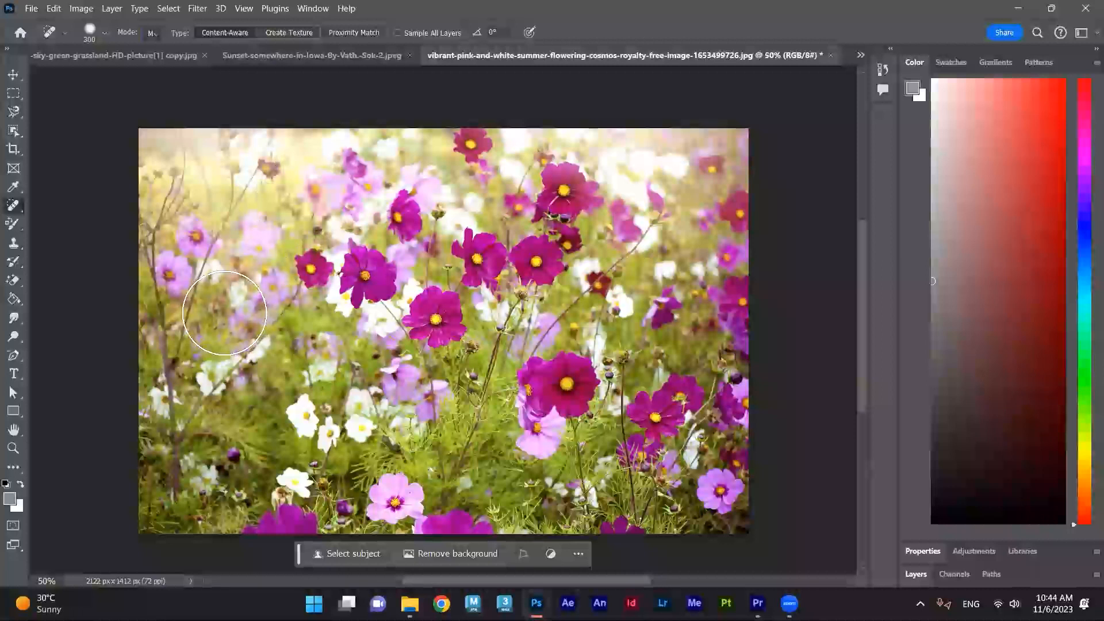
pyautogui.click(314, 194)
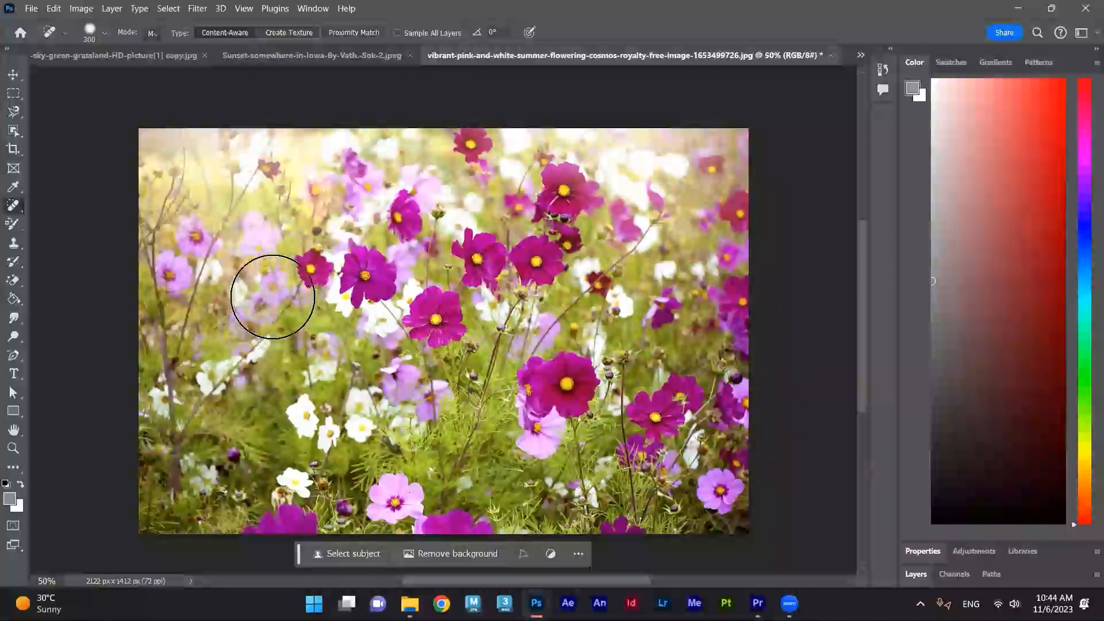
# Raise the brush hardness and heal the light pink flowers and the small dark magenta flower in the upper left in Multiply mode
pyautogui.click(103, 36)
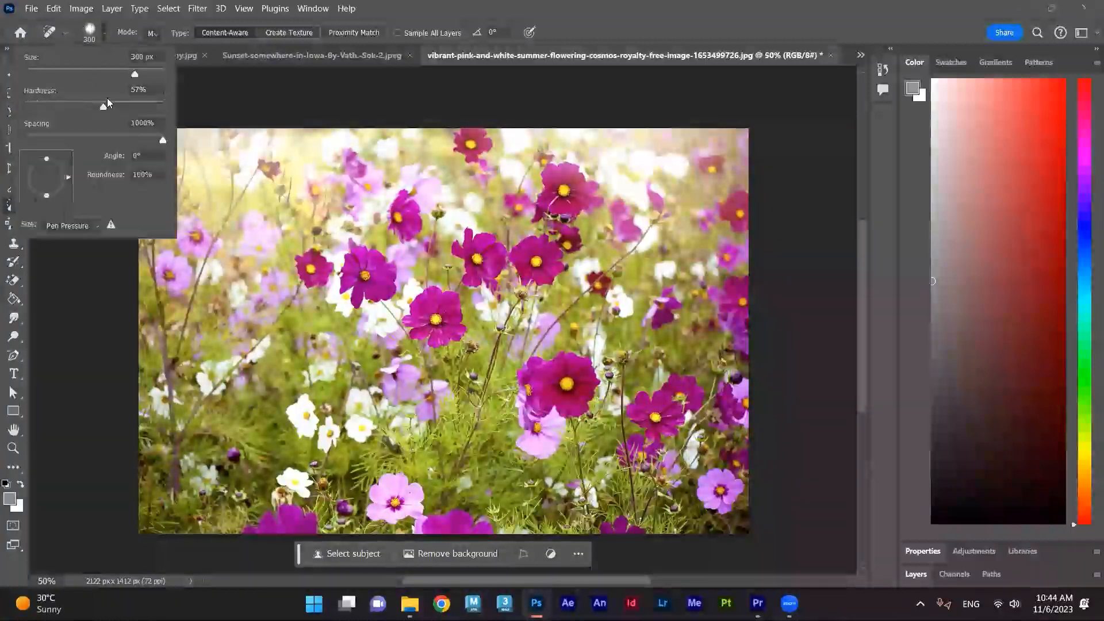
pyautogui.click(345, 178)
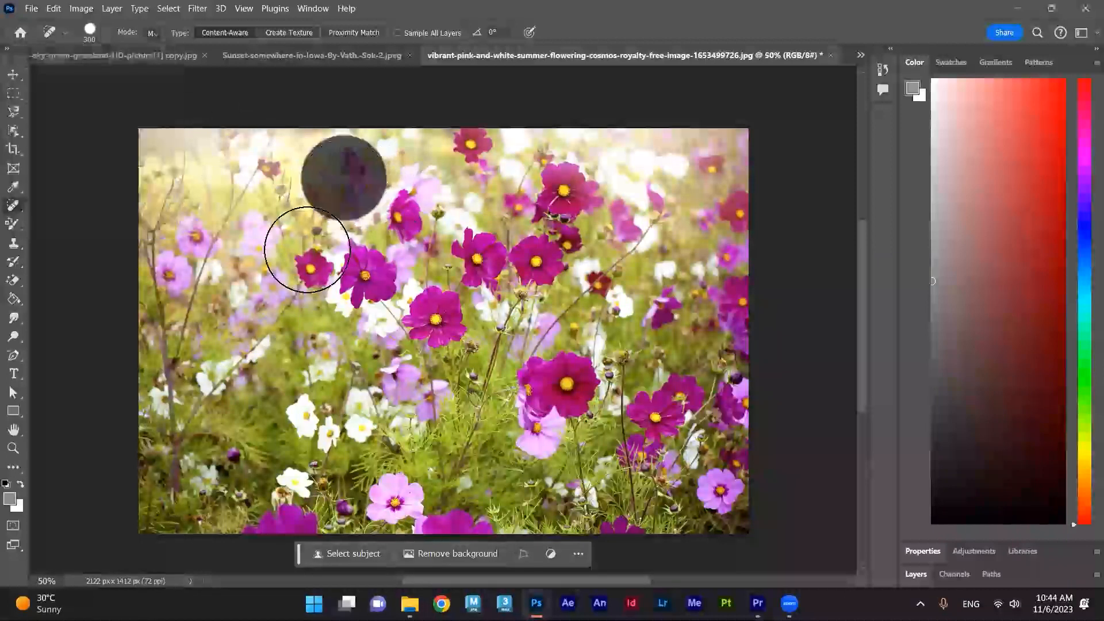
pyautogui.click(284, 200)
pyautogui.click(246, 234)
pyautogui.click(256, 236)
pyautogui.click(280, 194)
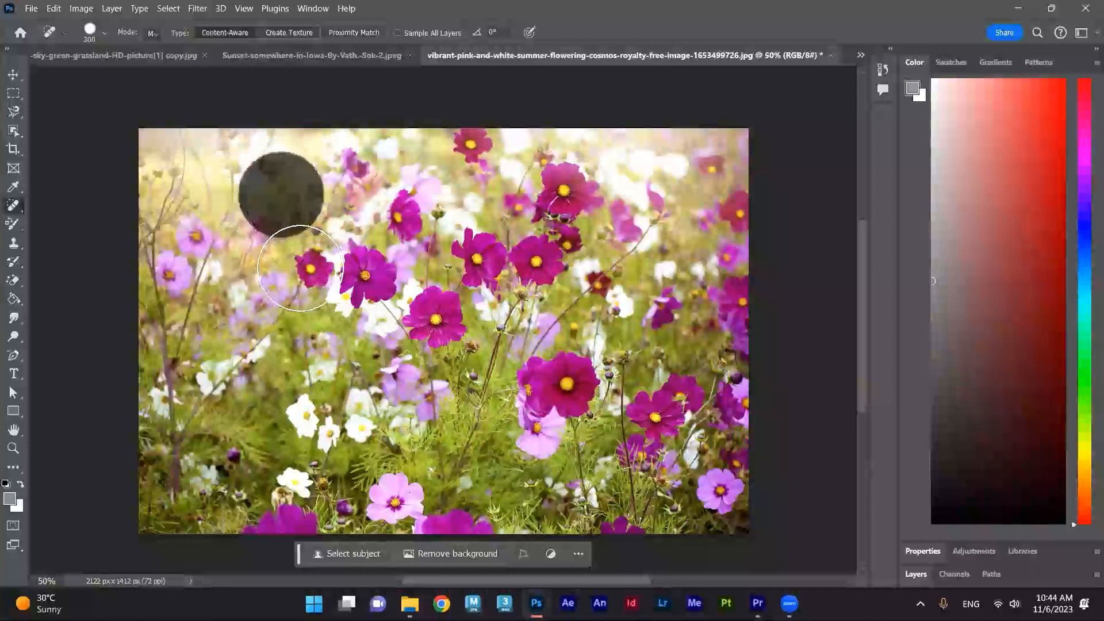
pyautogui.click(320, 275)
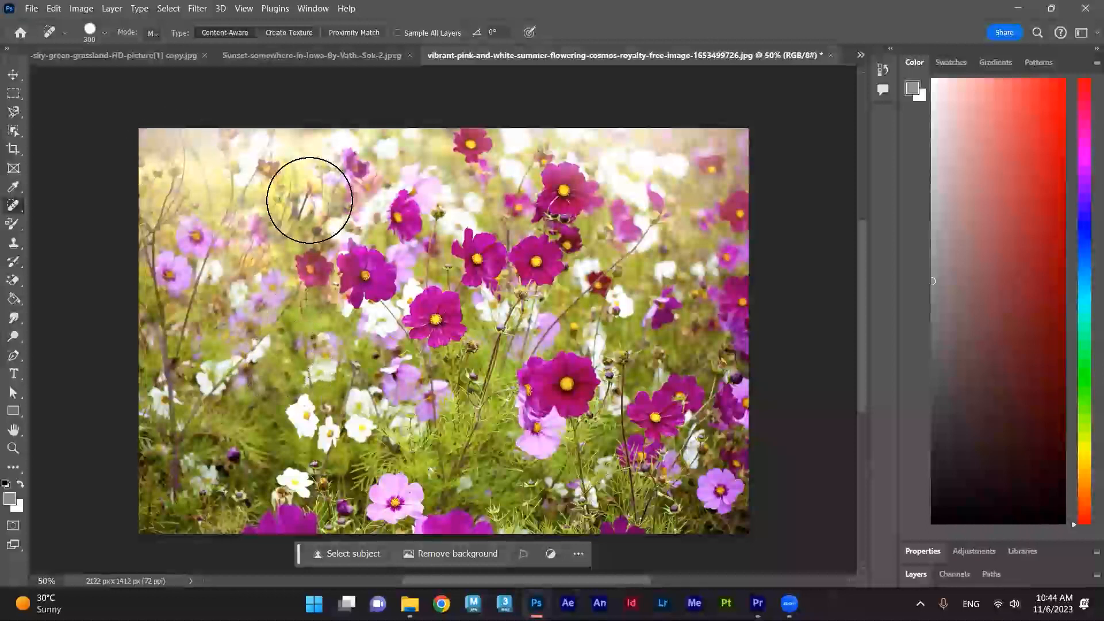
pyautogui.click(305, 258)
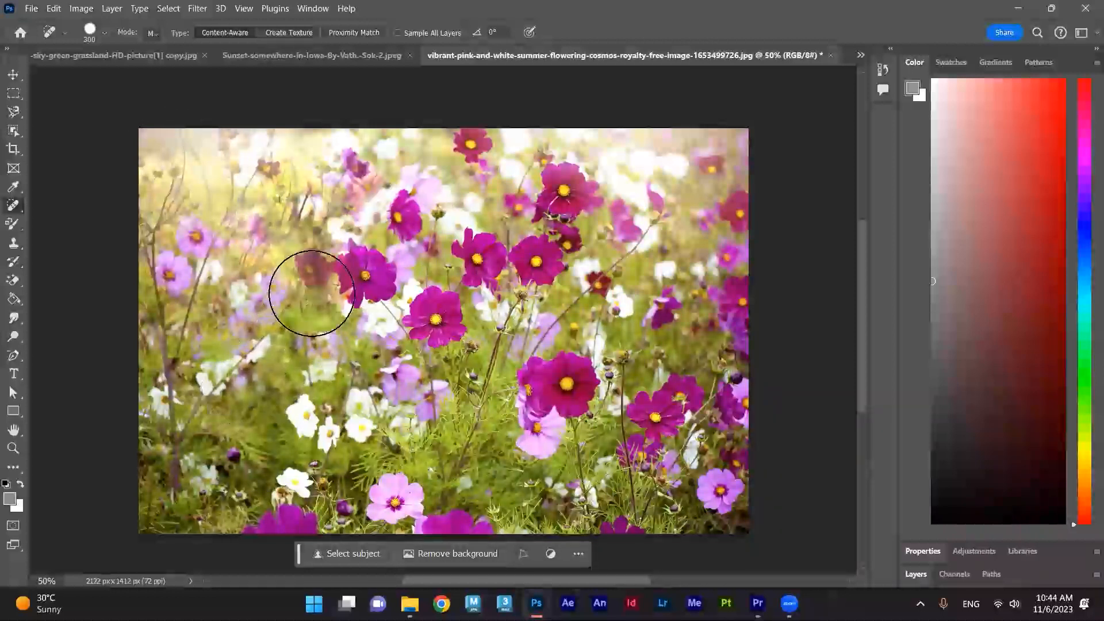
pyautogui.moveTo(307, 279); pyautogui.dragTo(242, 270)
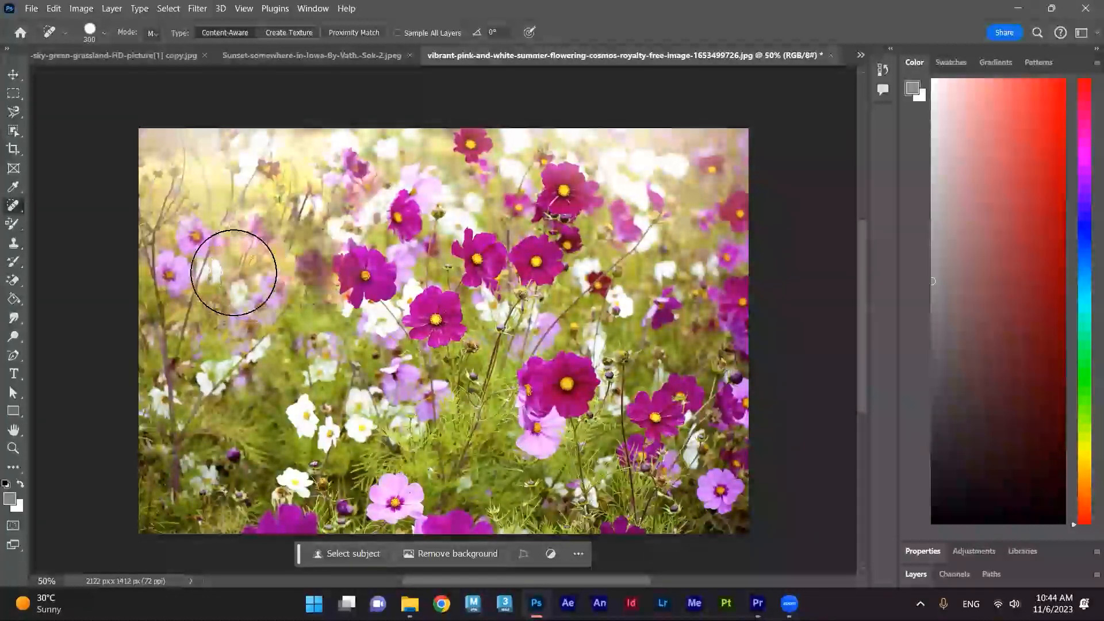
# Return the healing mode to Normal and remove the leftover dark magenta smudge and the pale purple flowers beside it
pyautogui.click(152, 33)
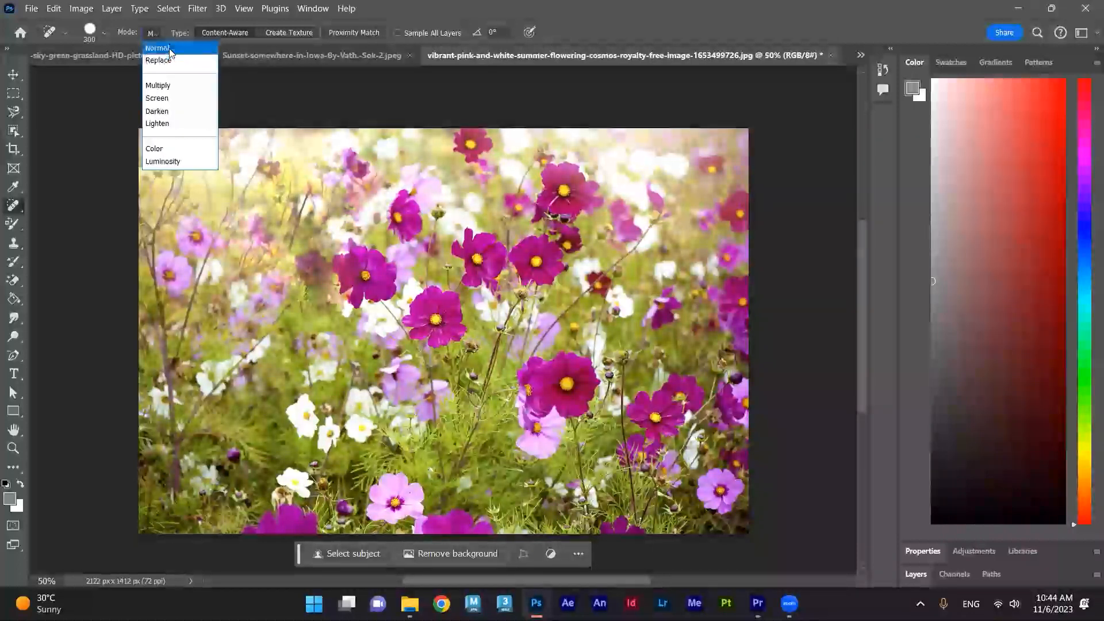
pyautogui.click(170, 53)
pyautogui.click(292, 263)
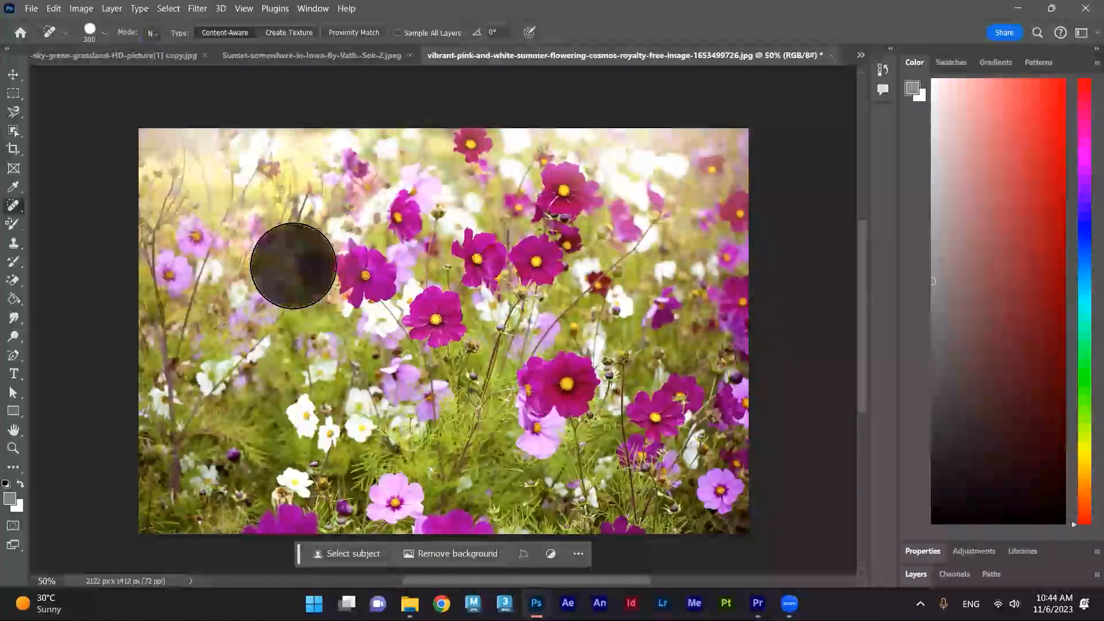
pyautogui.click(306, 275)
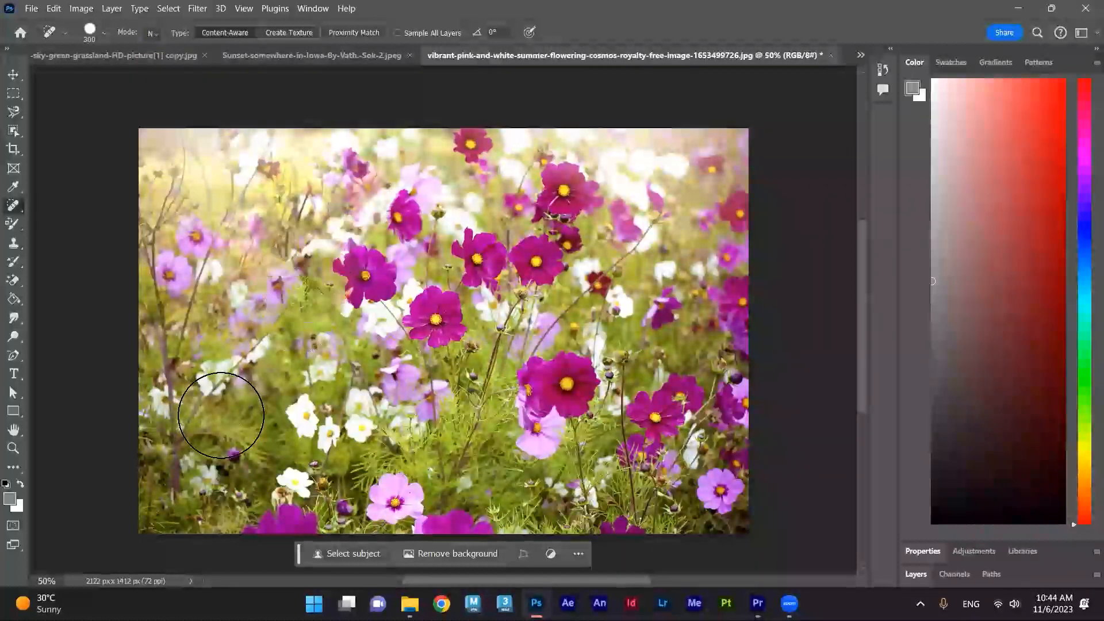
pyautogui.click(271, 295)
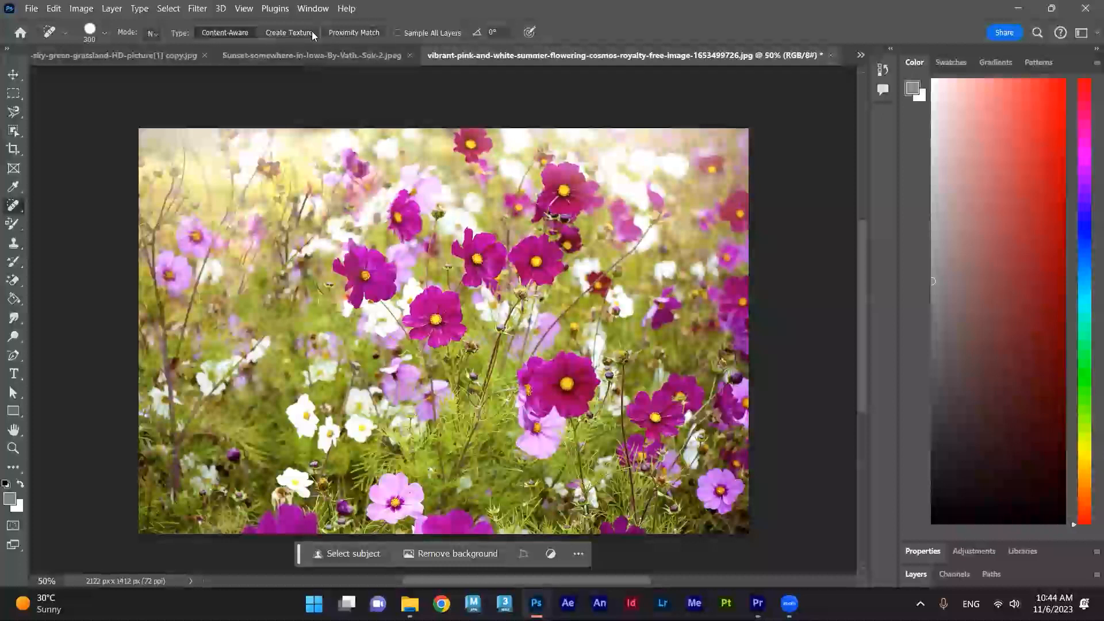
# Set the healing type to Create Texture and paint over the pale flowers and stems in the photo's upper left
pyautogui.click(281, 32)
pyautogui.click(263, 218)
pyautogui.click(224, 195)
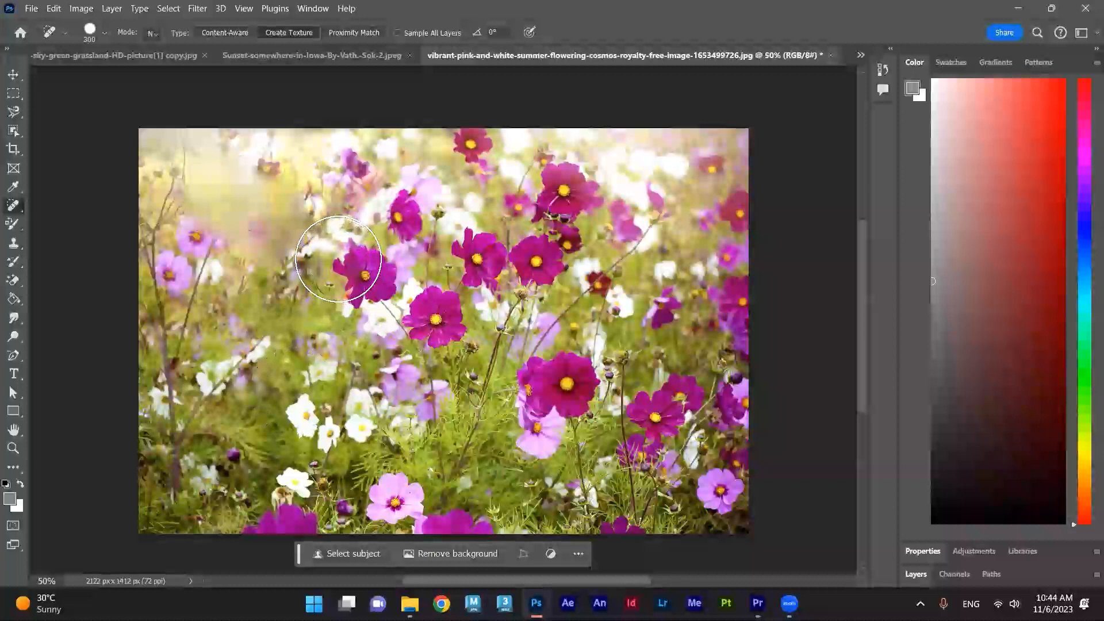
pyautogui.click(338, 262)
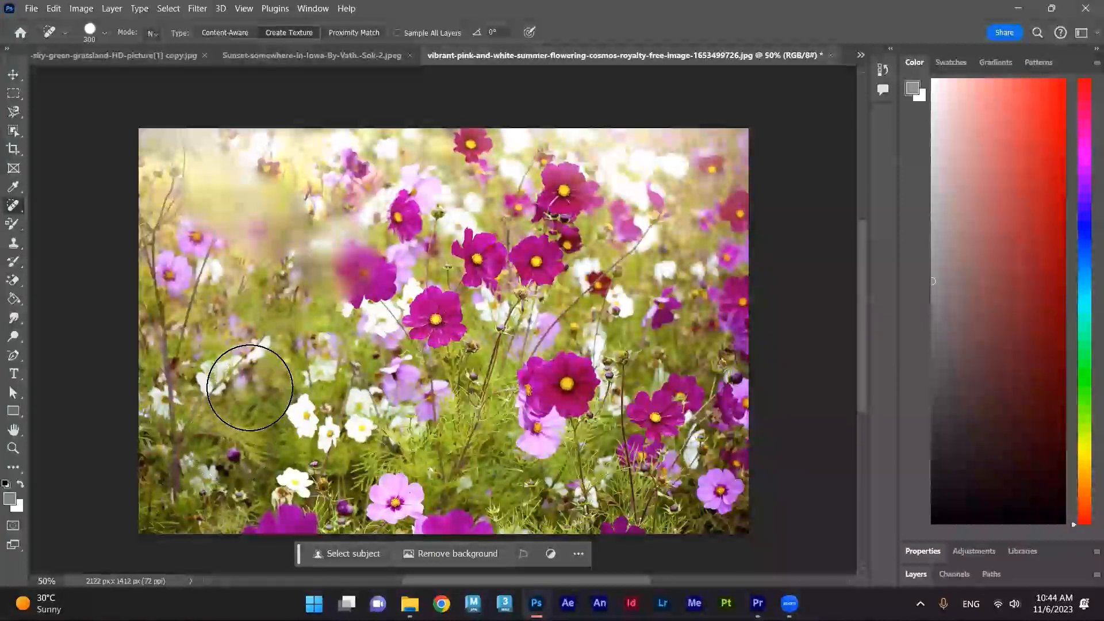
pyautogui.click(313, 224)
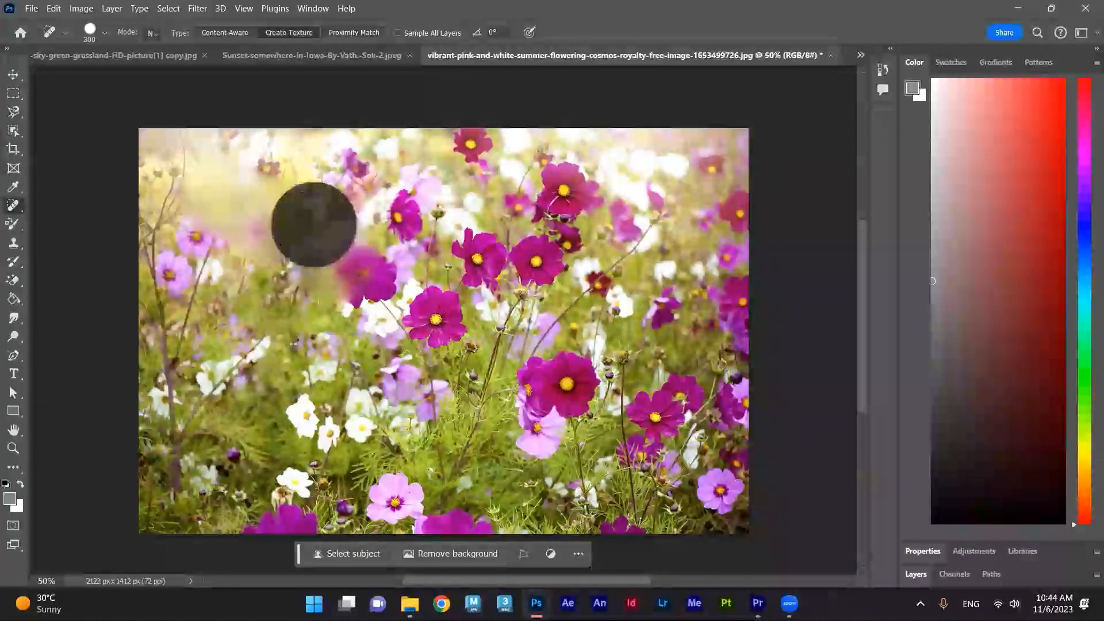
pyautogui.click(253, 247)
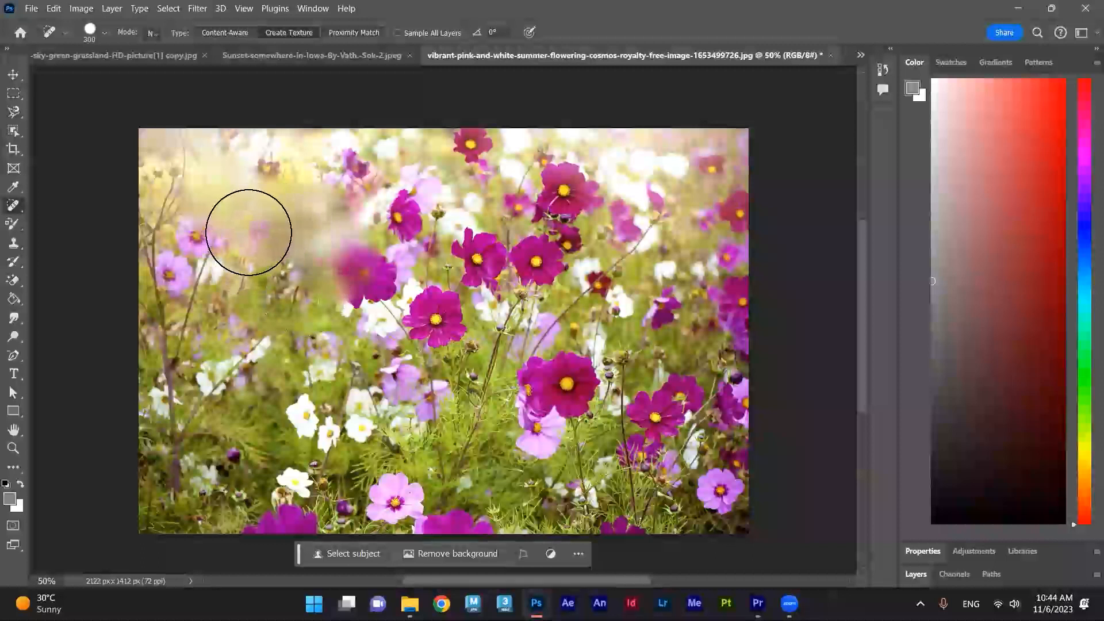
pyautogui.moveTo(246, 205); pyautogui.dragTo(322, 244)
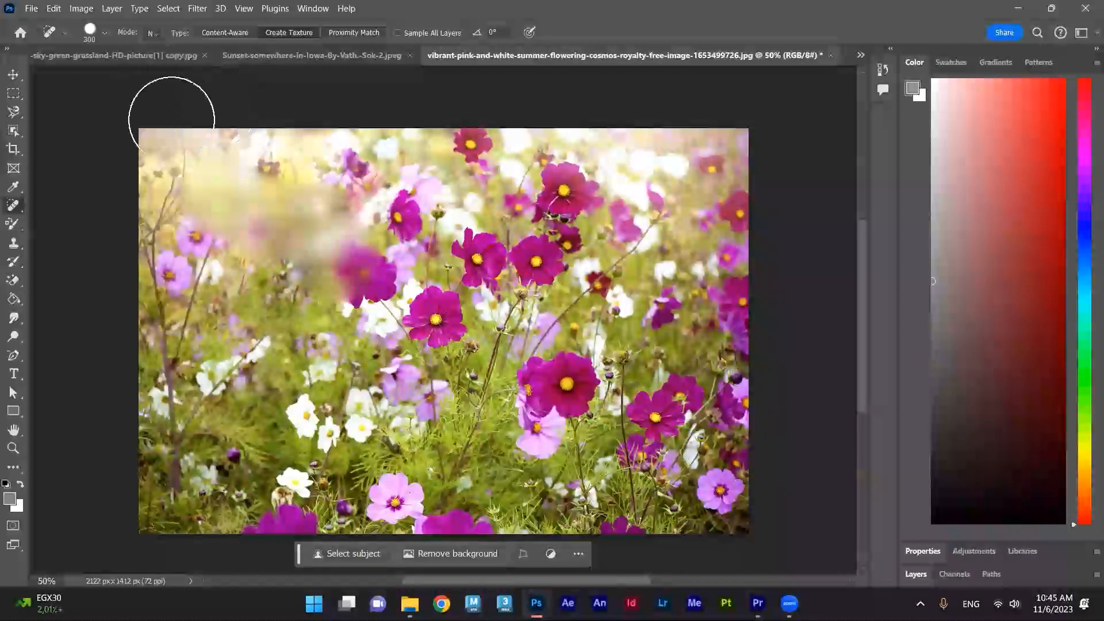
pyautogui.click(229, 168)
pyautogui.click(308, 174)
pyautogui.click(230, 285)
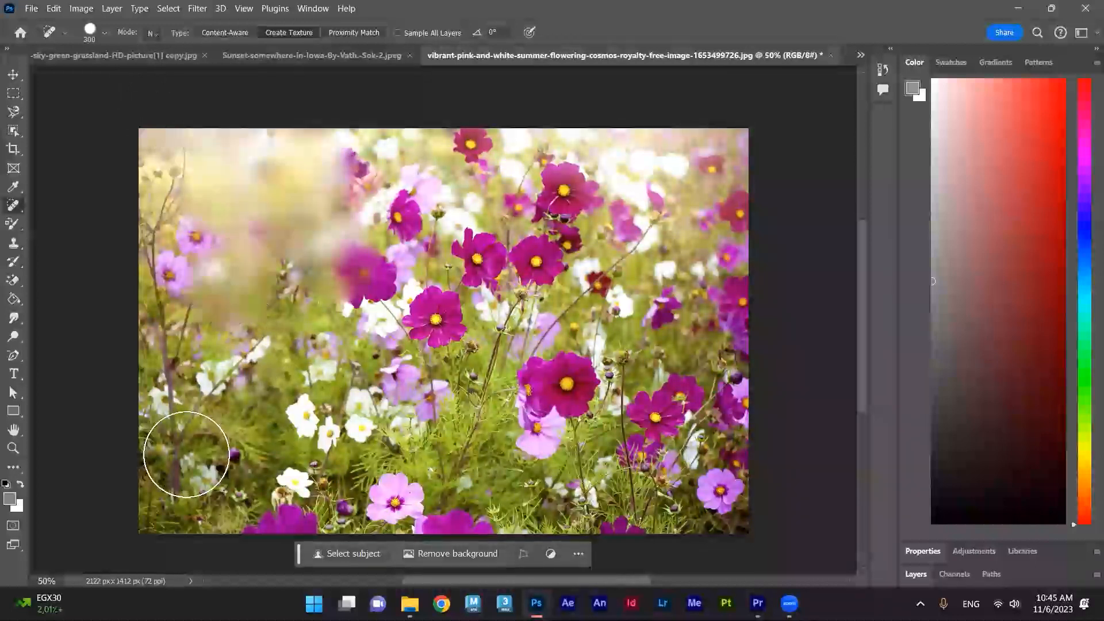
# Heal the pale purple flowers near the photo's left edge and the magenta flower in the upper middle with Create Texture
pyautogui.click(190, 251)
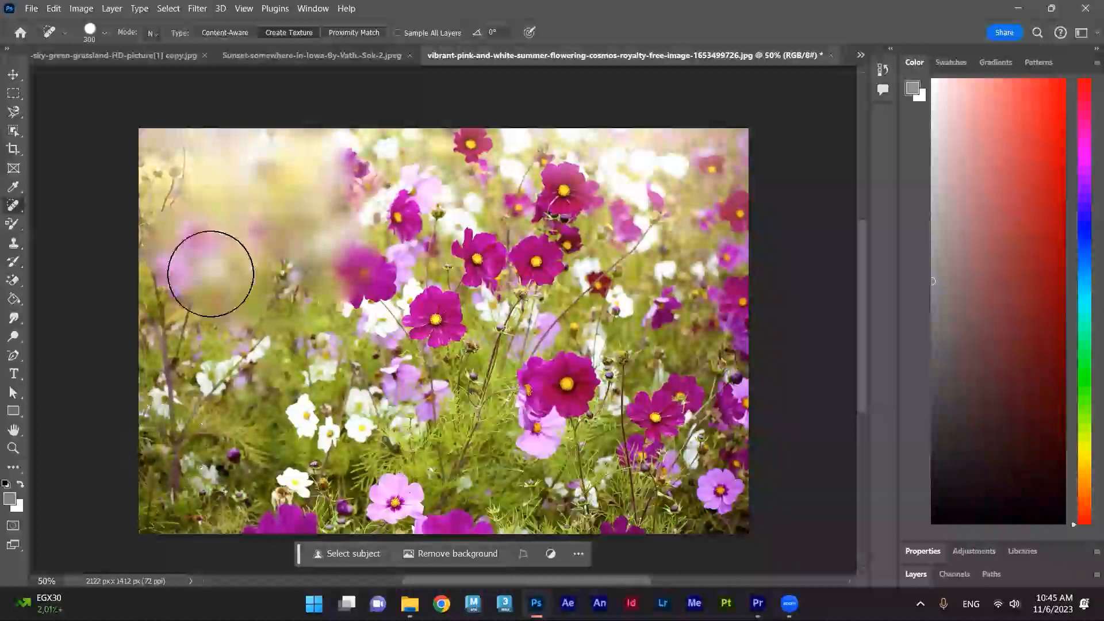
pyautogui.click(288, 325)
pyautogui.click(293, 253)
pyautogui.click(200, 243)
pyautogui.click(423, 211)
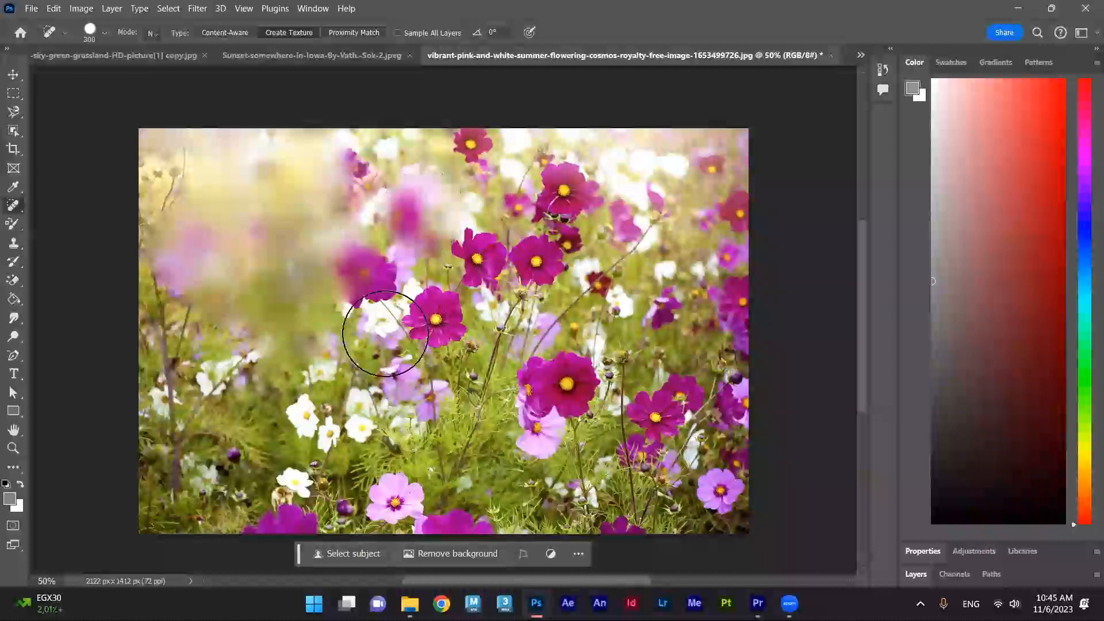
pyautogui.click(450, 239)
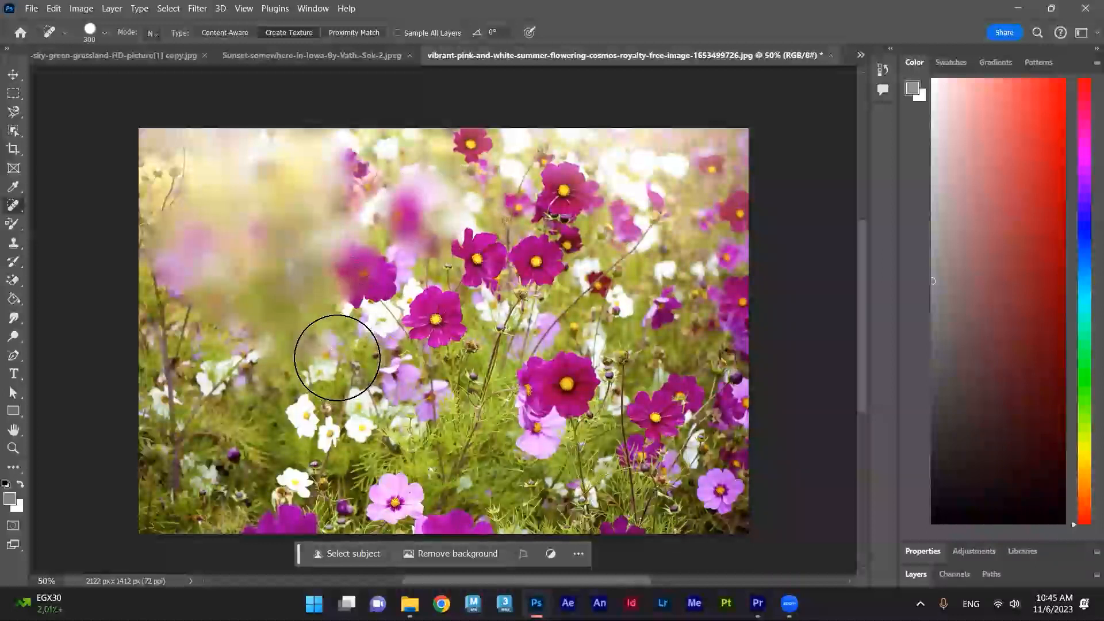
# Undo all the Create Texture strokes and the earlier removal of the pale purple flowers
pyautogui.hotkey('ctrl', 'z')
pyautogui.hotkey('ctrl', 'z')
pyautogui.hotkey('ctrl', 'z')
pyautogui.hotkey('ctrl', 'z')
pyautogui.hotkey('ctrl', 'z')
pyautogui.hotkey('ctrl', 'z')
pyautogui.hotkey('ctrl', 'z')
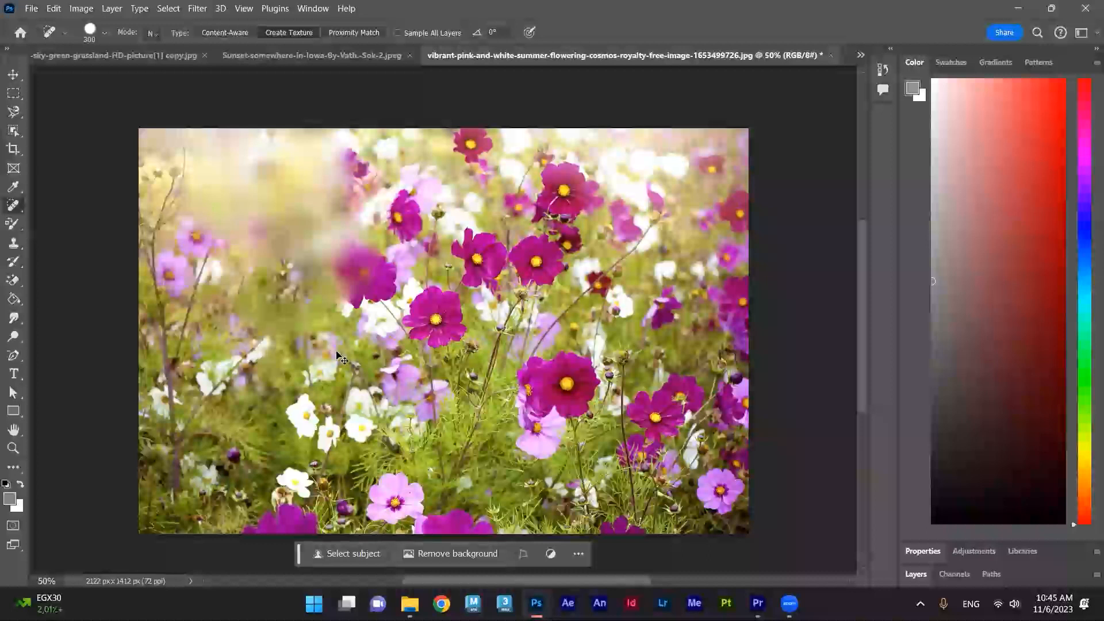
pyautogui.hotkey('ctrl', 'z')
pyautogui.hotkey('ctrl', 'z')
pyautogui.hotkey('ctrl', 'z')
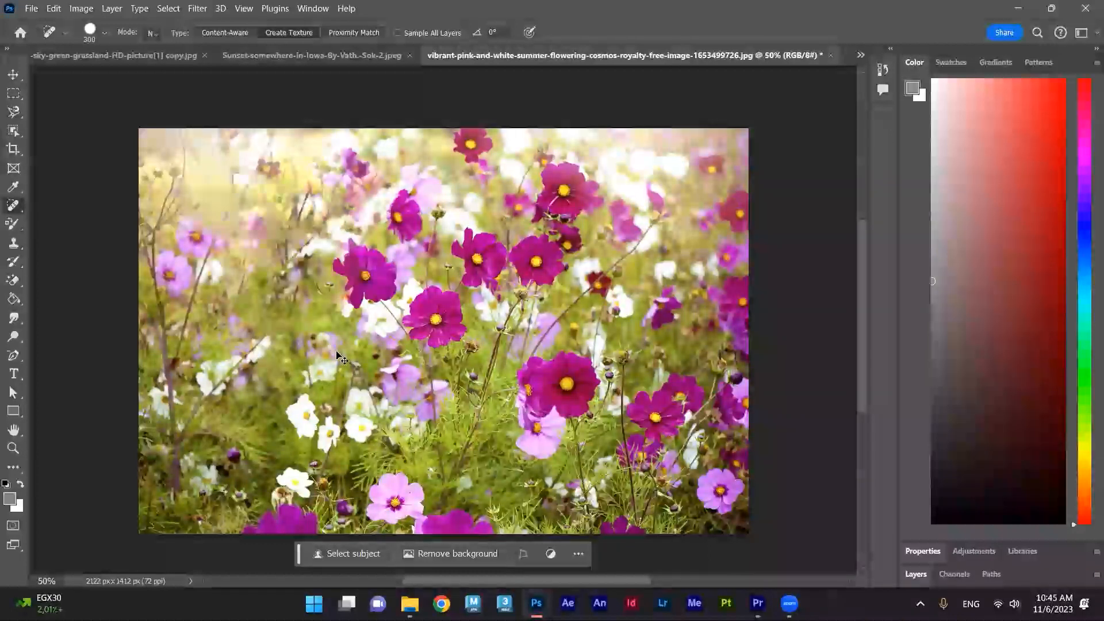
pyautogui.hotkey('ctrl', 'z')
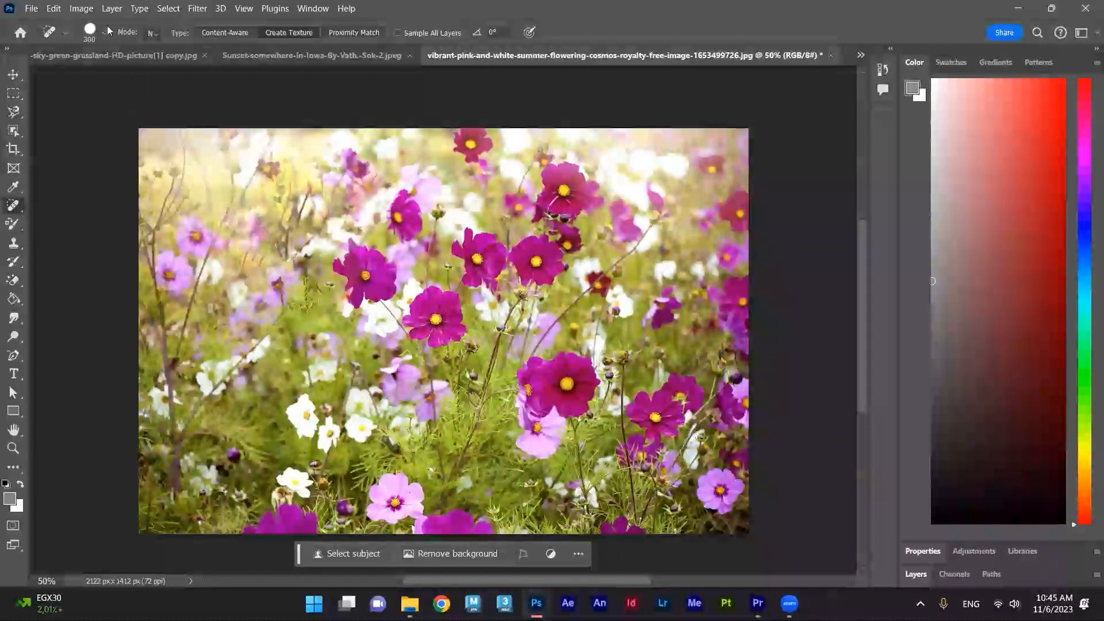
# Set the healing type to Proximity Match and try a stroke over the magenta flower in the upper middle, undoing it again
pyautogui.click(105, 32)
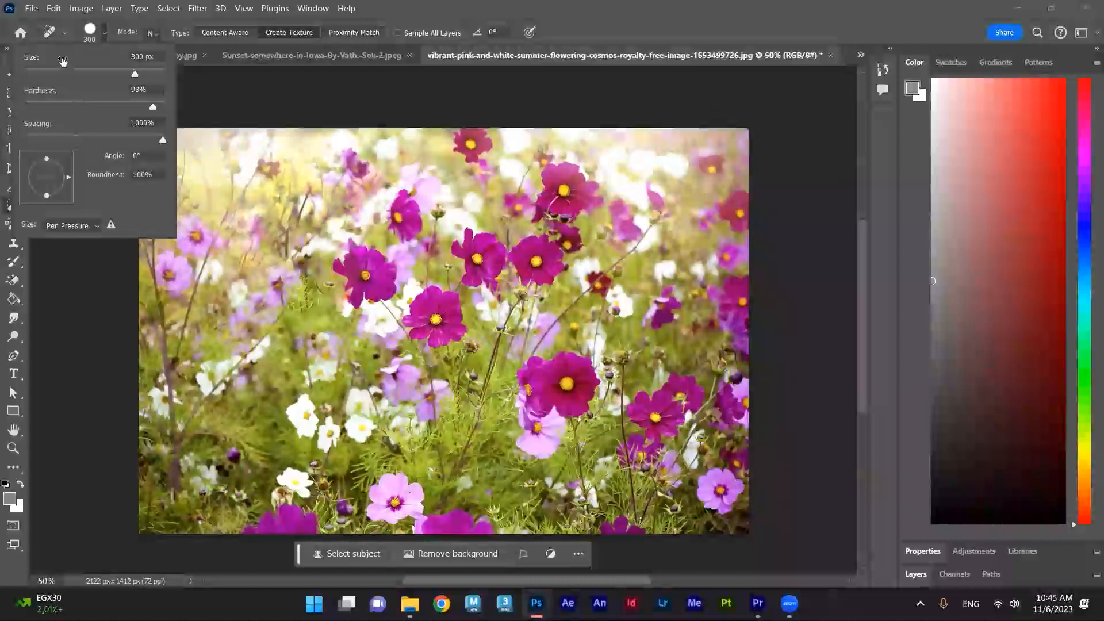
pyautogui.click(65, 31)
pyautogui.click(71, 34)
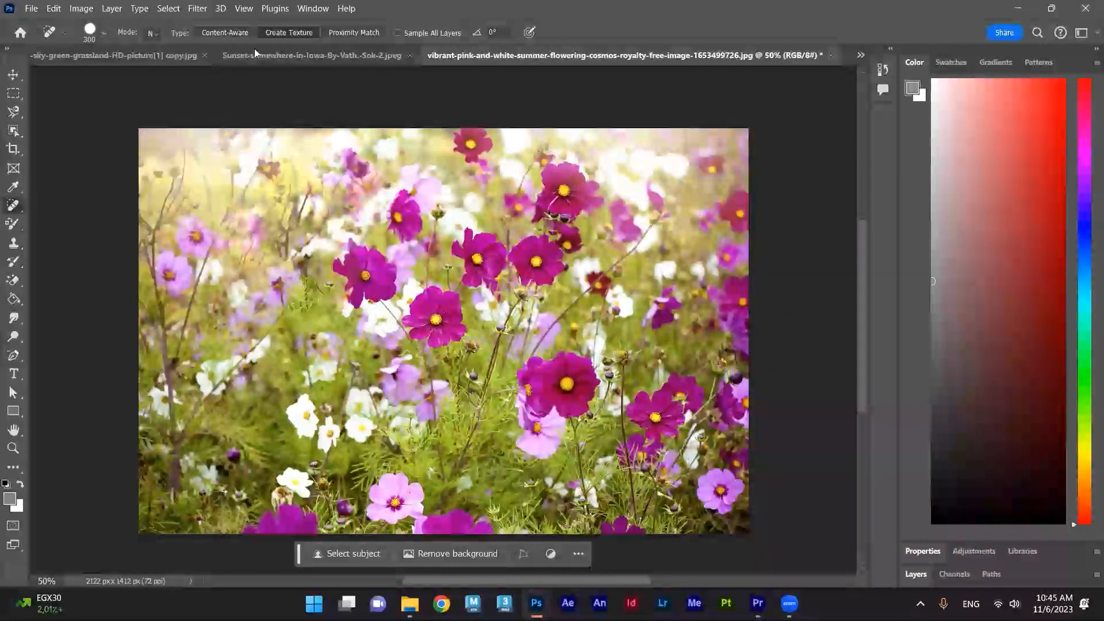
pyautogui.click(355, 31)
pyautogui.click(402, 218)
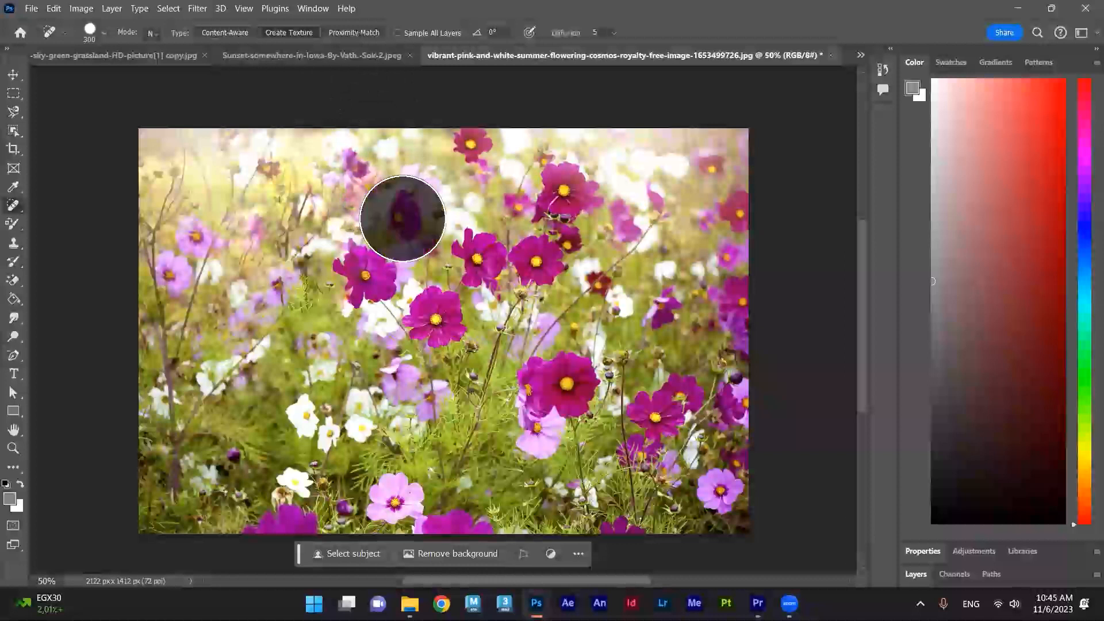
pyautogui.hotkey('ctrl', 'z')
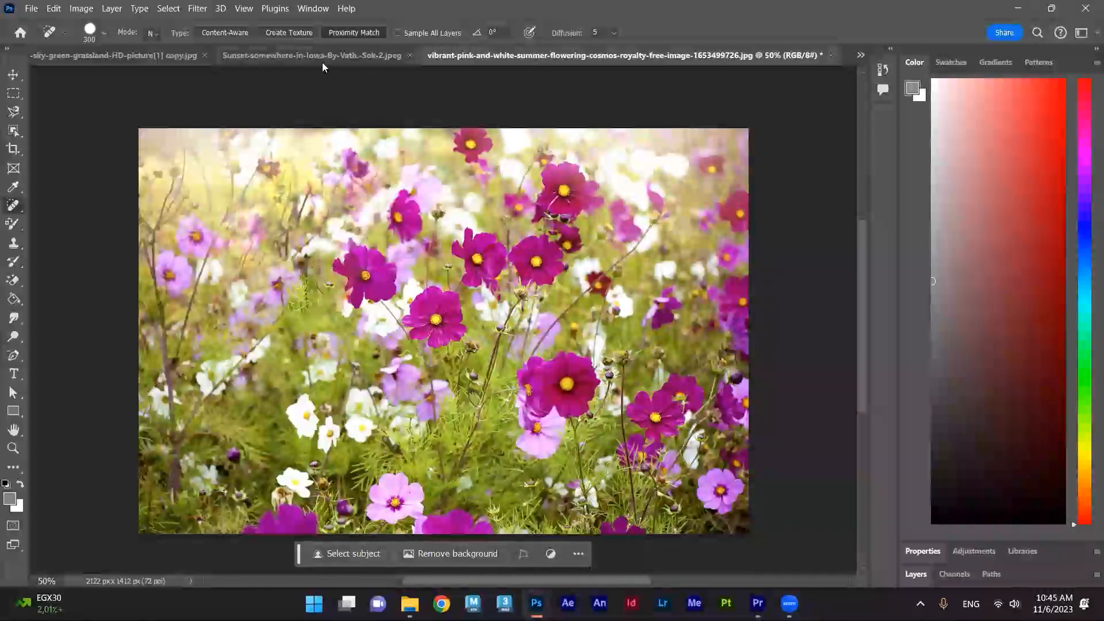
# Heal the two large magenta flowers left of the photo's centre with Proximity Match, undoing the last stroke
pyautogui.moveTo(365, 274); pyautogui.dragTo(366, 281)
pyautogui.moveTo(430, 316); pyautogui.dragTo(434, 317)
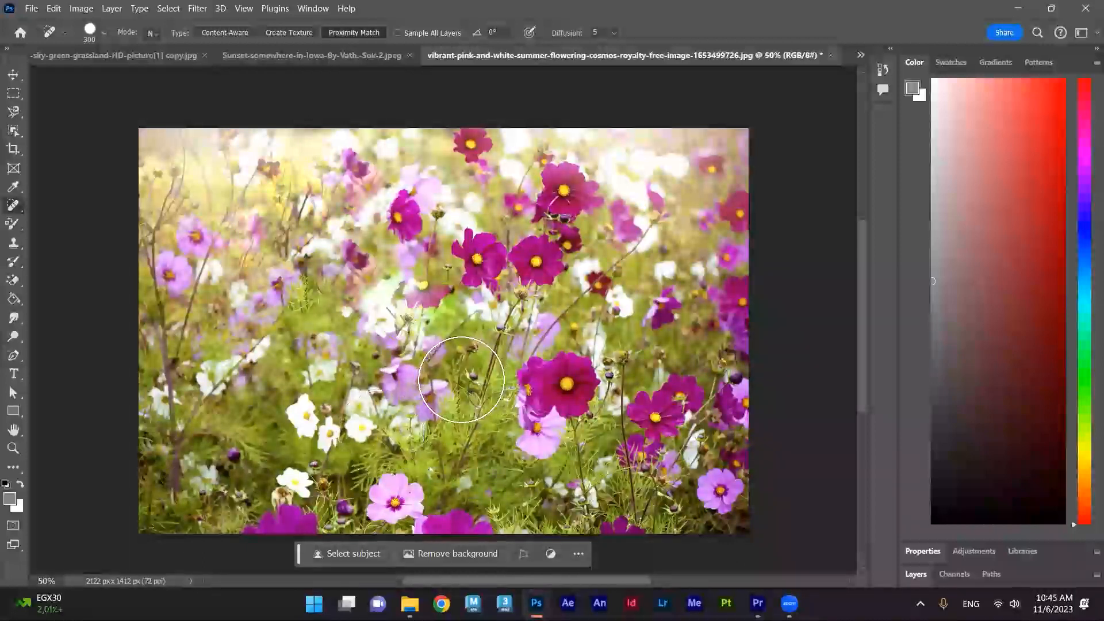
pyautogui.hotkey('ctrl', 'z')
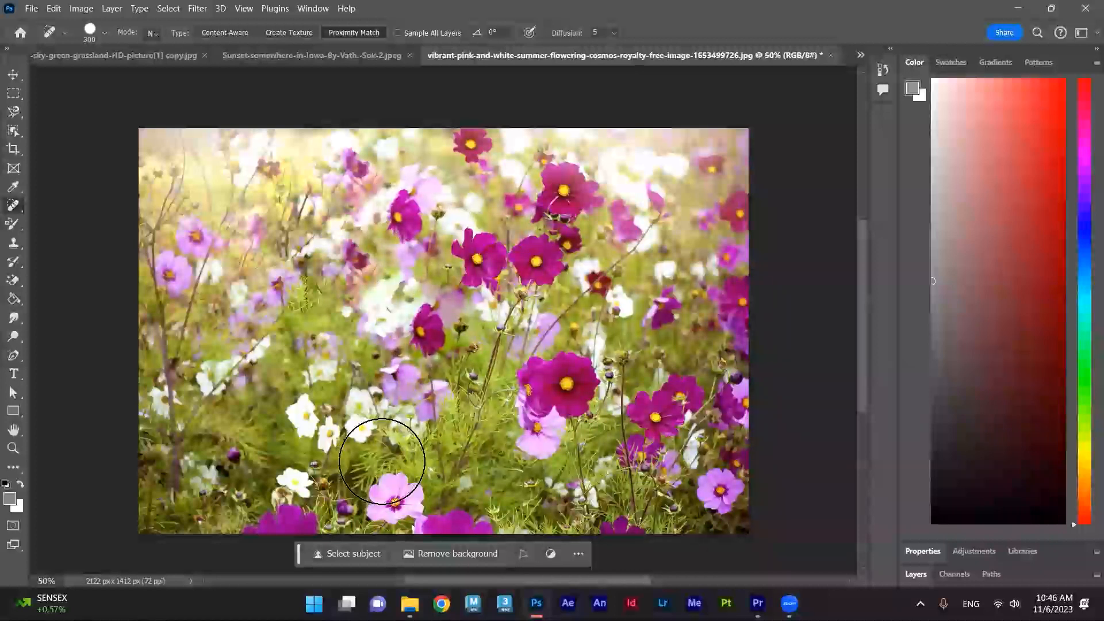
# Return the healing type to Content-Aware and reselect the Spot Healing Brush
pyautogui.click(210, 33)
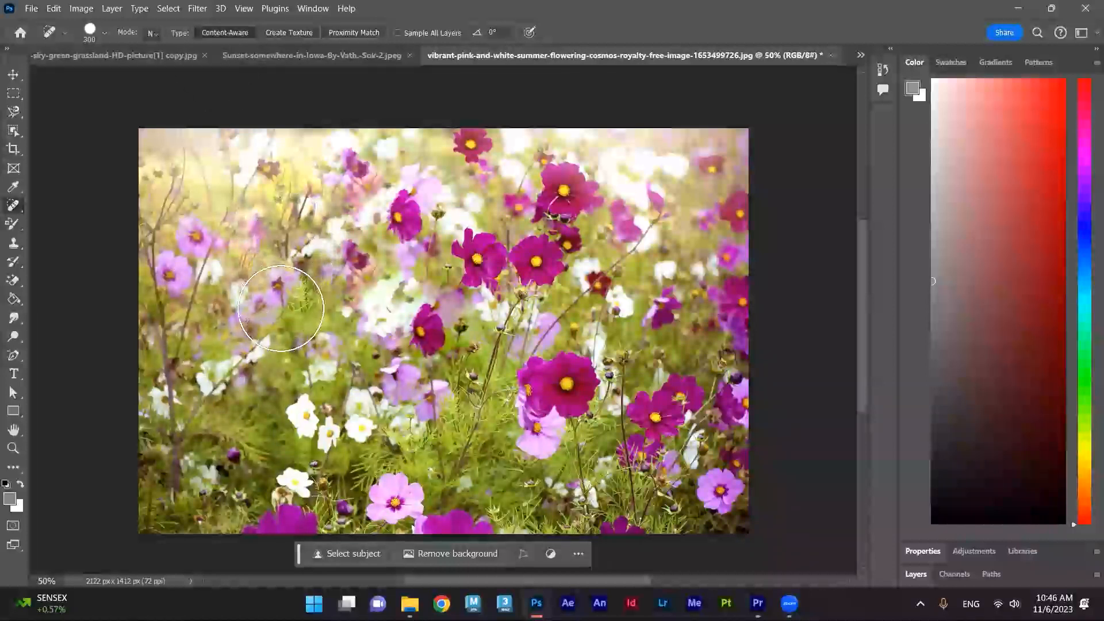
pyautogui.rightClick(17, 210)
pyautogui.click(60, 208)
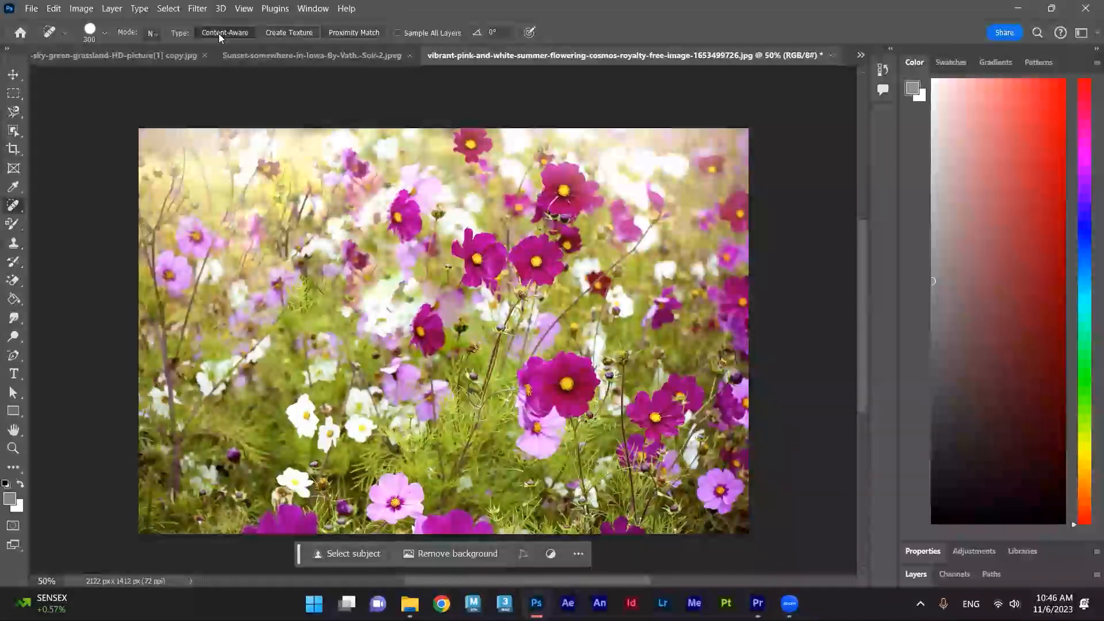
pyautogui.click(144, 34)
pyautogui.click(144, 35)
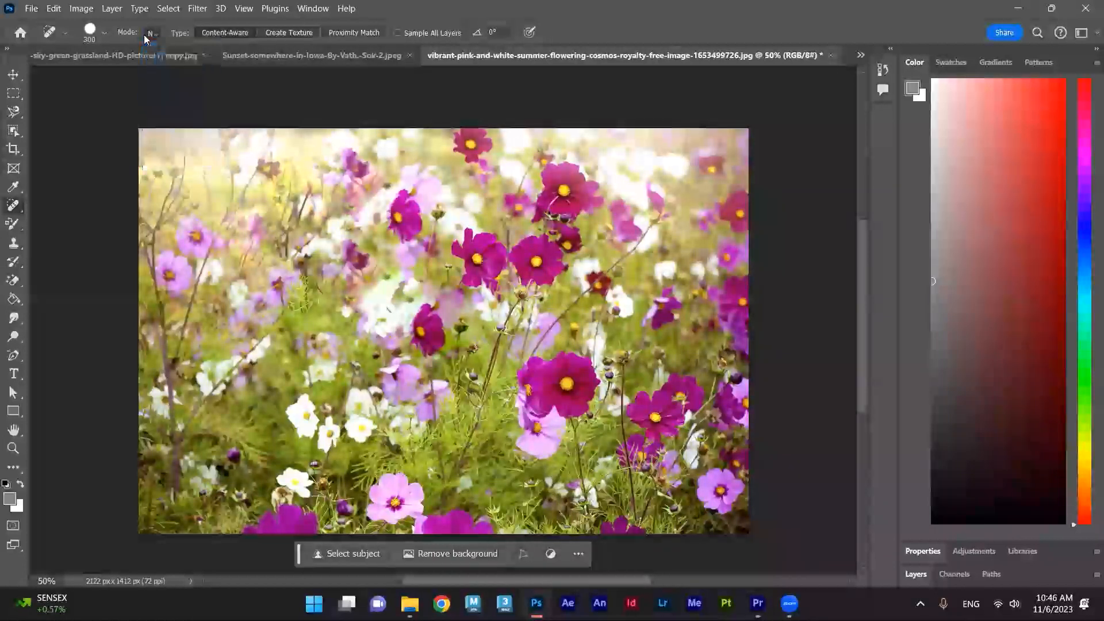
# Set the brush to 306 px with 53% hardness and heal the pale purple flowers left of the photo's centre
pyautogui.click(102, 30)
pyautogui.click(98, 101)
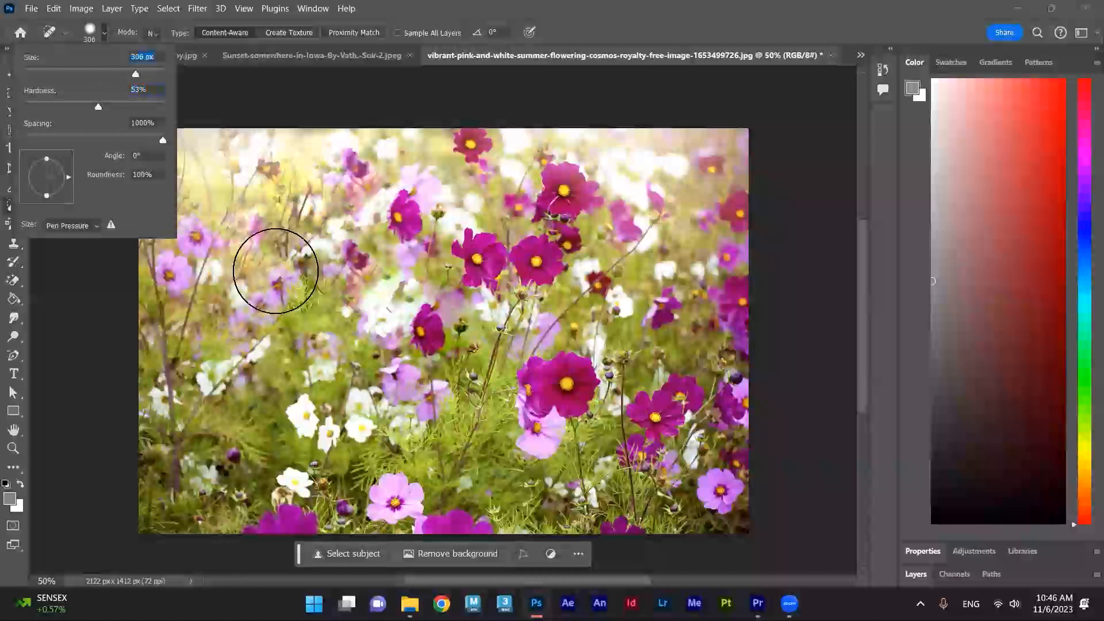
pyautogui.click(279, 281)
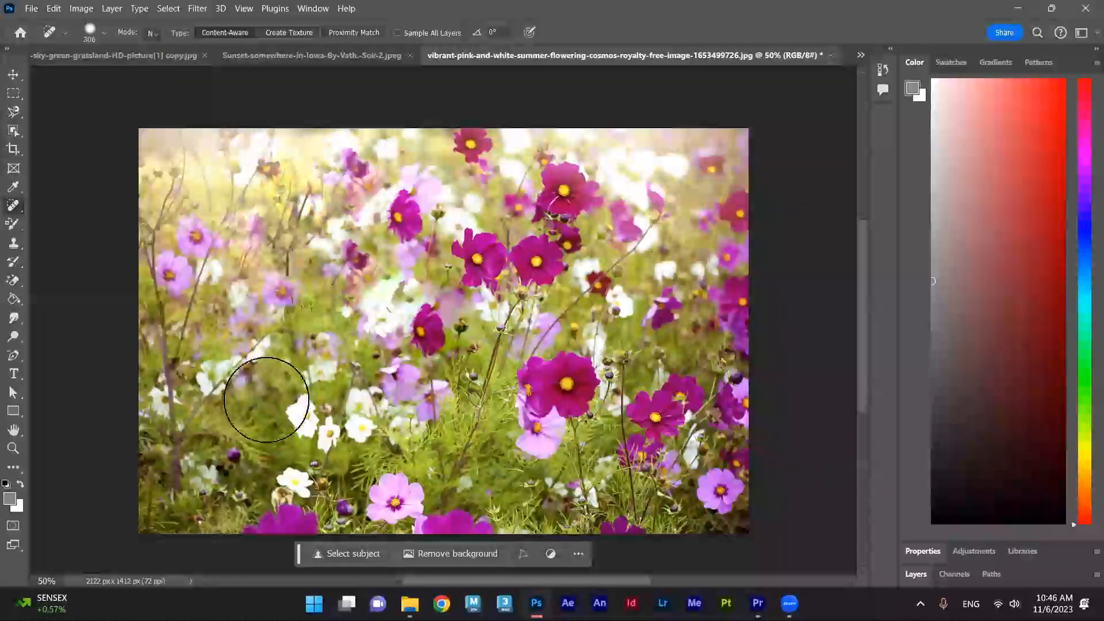
# Set the brush hardness to 74% and heal the pale purple flowers on the left, including the one in the upper left
pyautogui.click(105, 32)
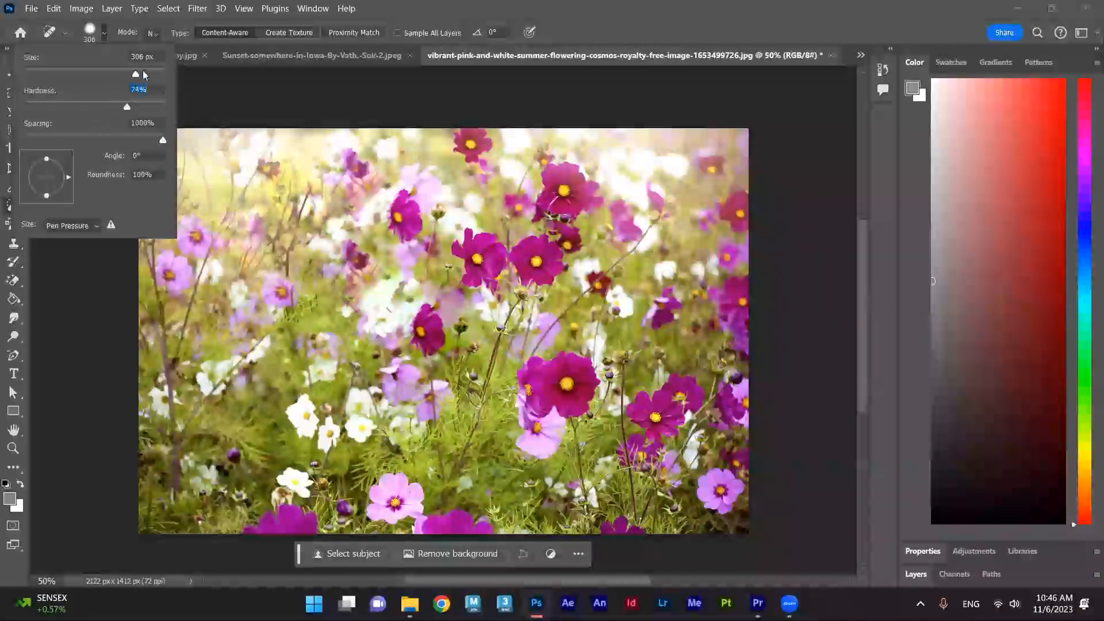
pyautogui.click(264, 257)
pyautogui.moveTo(276, 296)
pyautogui.mouseDown()
pyautogui.moveTo(273, 275)
pyautogui.moveTo(242, 317)
pyautogui.mouseUp()
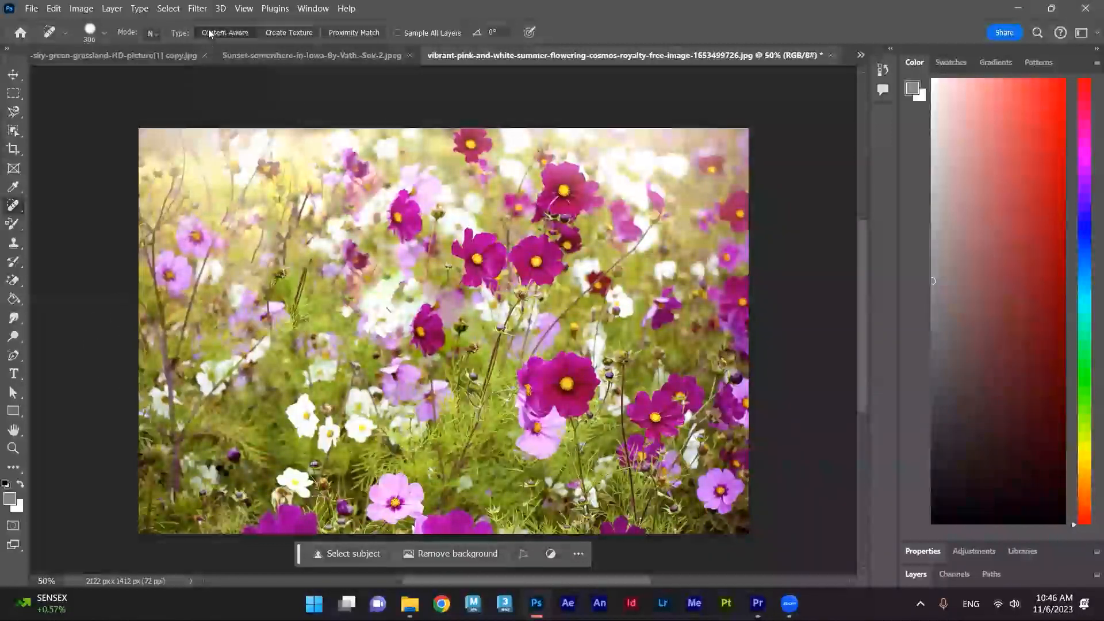
pyautogui.click(204, 225)
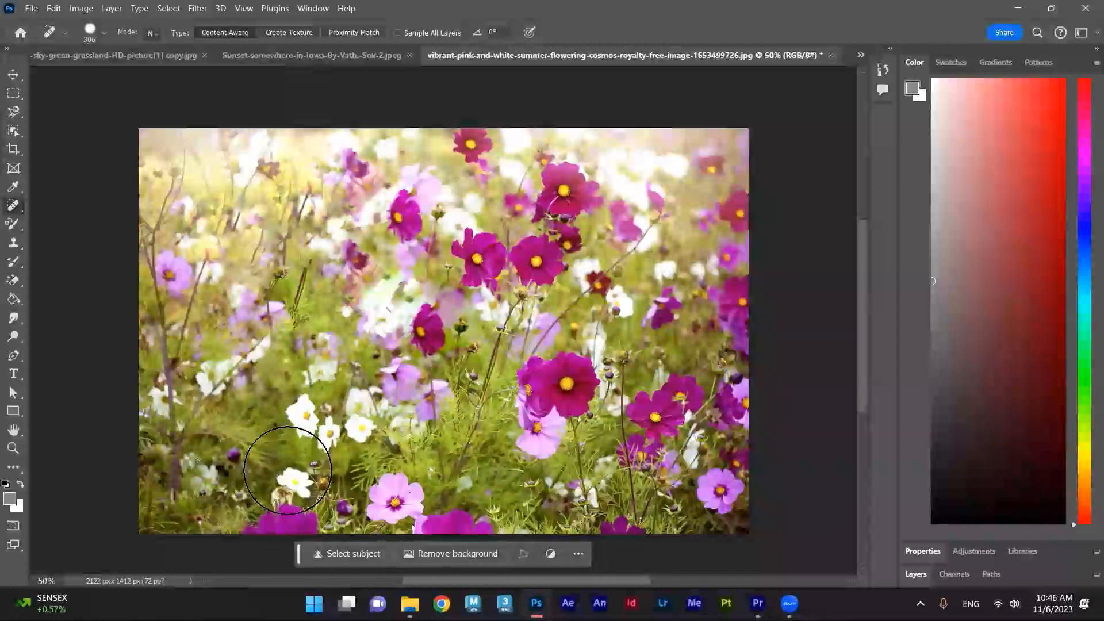
# Heal the small white flower in the photo's lower left and reduce the brush size to 100 px
pyautogui.click(288, 472)
pyautogui.press('[')
pyautogui.press('[')
pyautogui.press('[')
pyautogui.press('[')
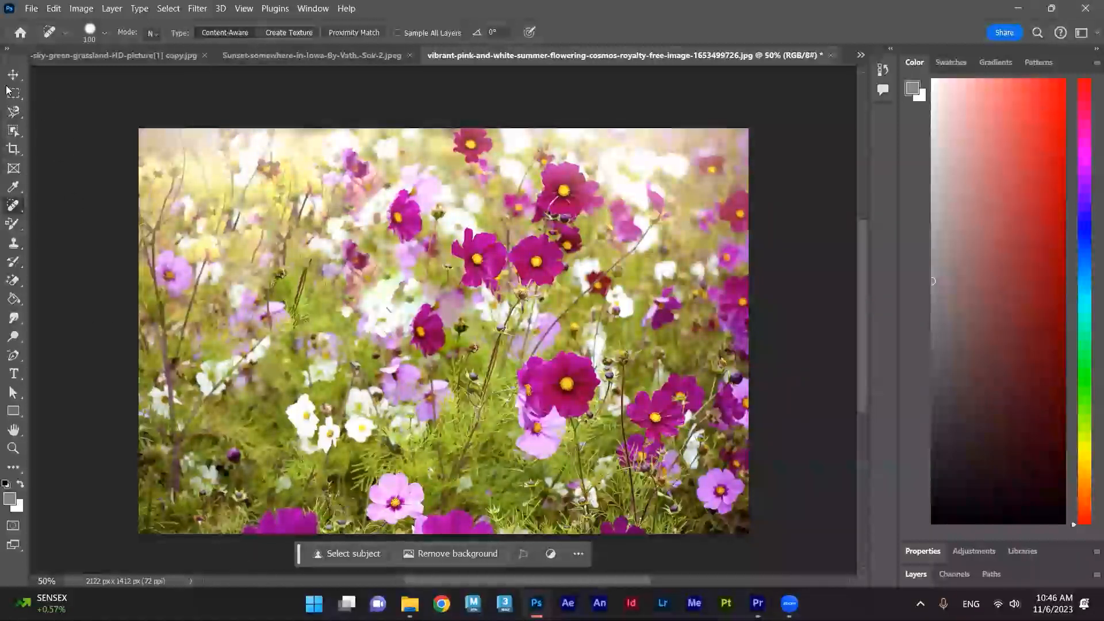
# Switch to the Remove Tool and paint over the small dark bud near the middle of the photo
pyautogui.rightClick(16, 211)
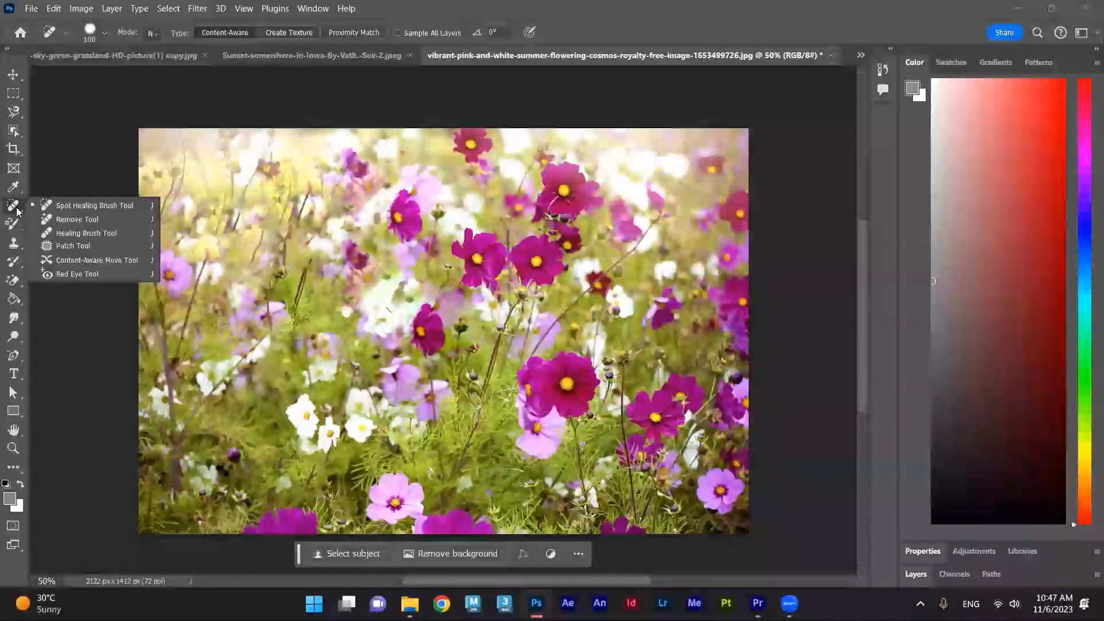
pyautogui.click(95, 222)
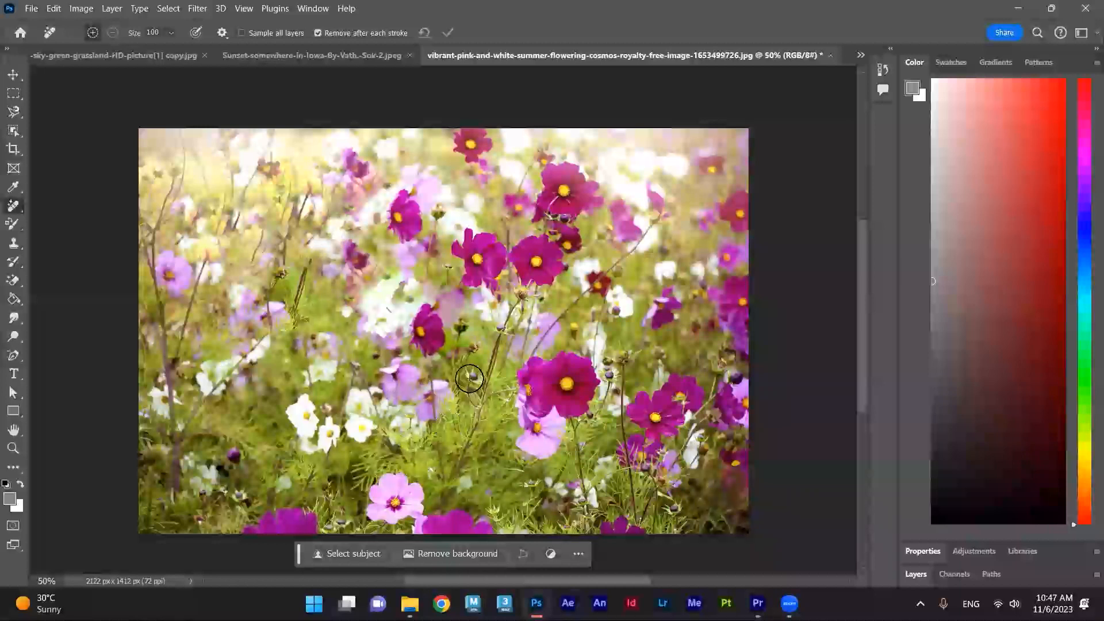
pyautogui.moveTo(469, 398); pyautogui.dragTo(471, 380)
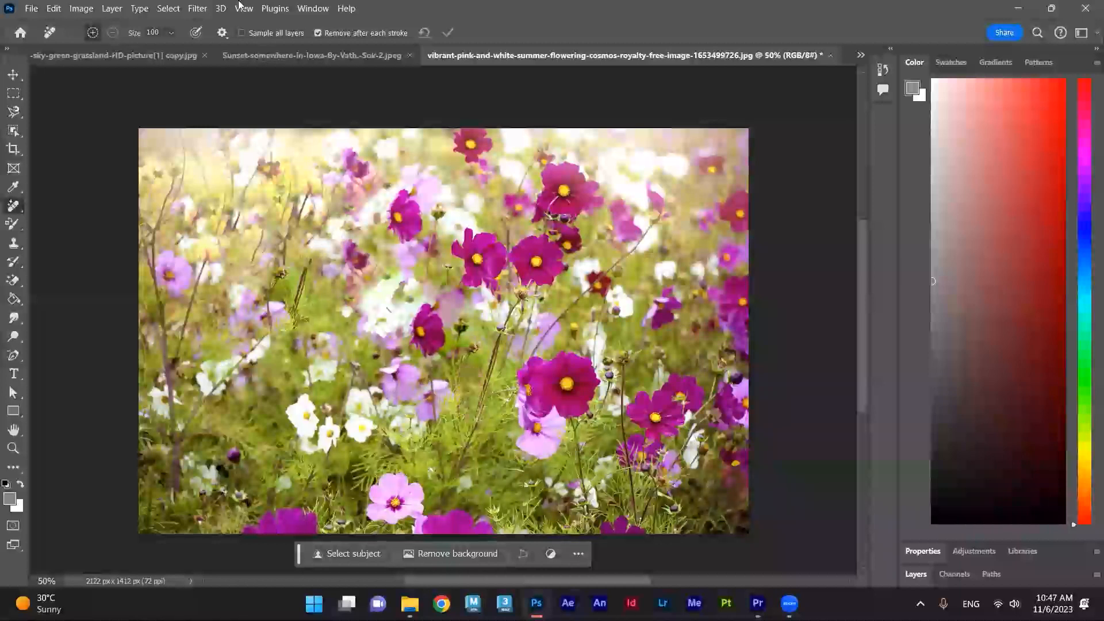
# Switch to the blue-sky grassland image with the balloon and remove the red-roofed house from the field
pyautogui.click(282, 55)
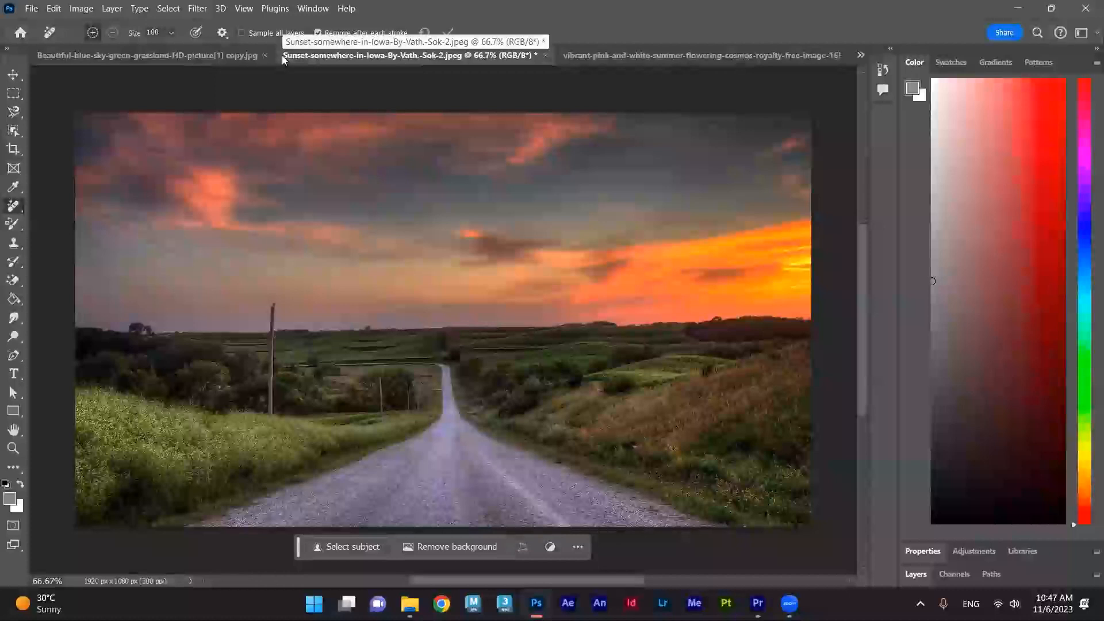
pyautogui.click(165, 56)
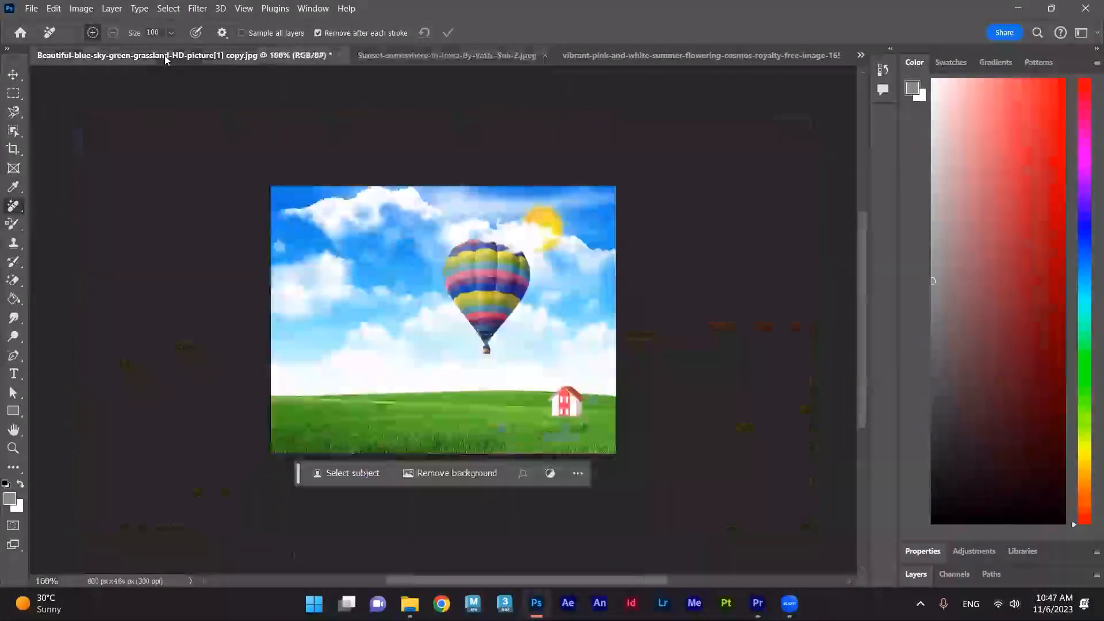
pyautogui.click(567, 411)
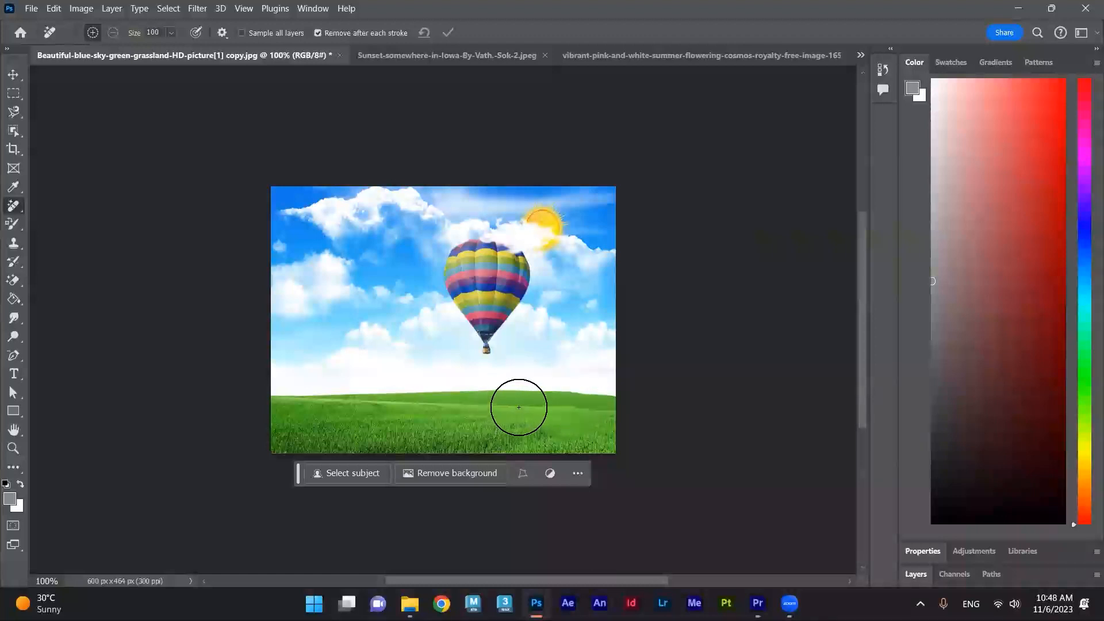
# Remove the hot-air balloon and the yellow sun from the sky with the Remove Tool
pyautogui.moveTo(487, 347)
pyautogui.mouseDown()
pyautogui.moveTo(464, 260)
pyautogui.moveTo(506, 247)
pyautogui.moveTo(510, 282)
pyautogui.moveTo(492, 305)
pyautogui.mouseUp()
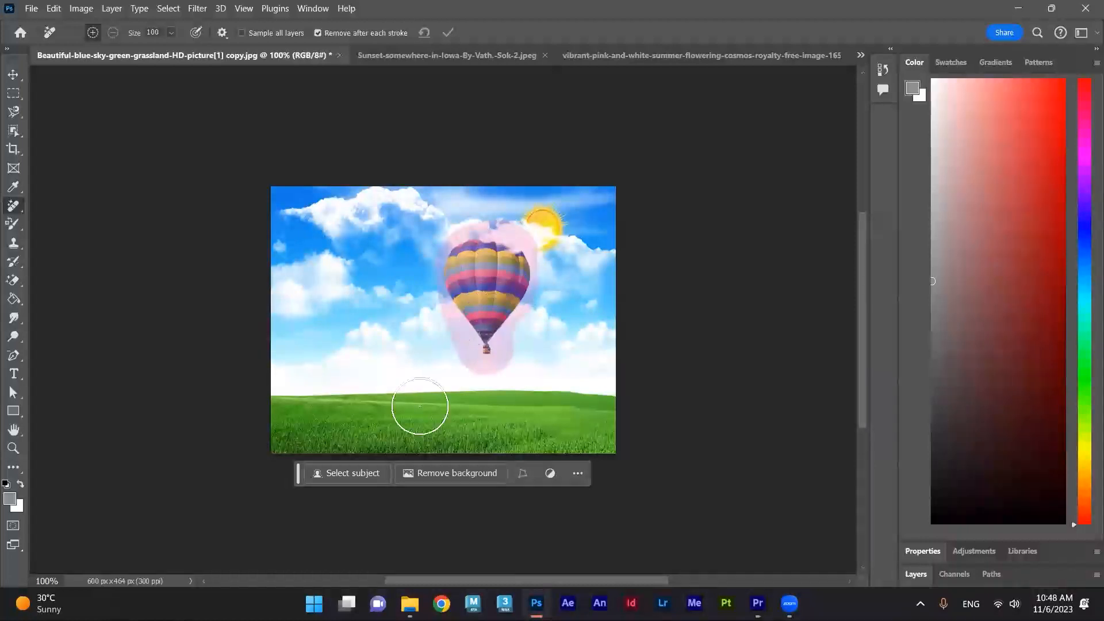
pyautogui.click(547, 227)
pyautogui.click(538, 215)
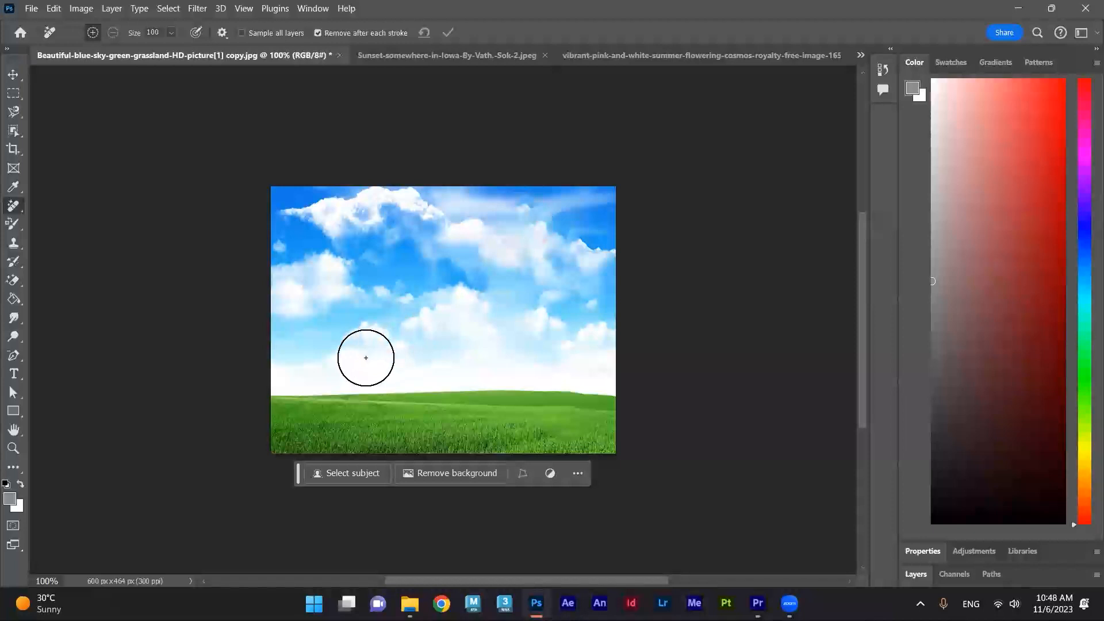
pyautogui.click(452, 52)
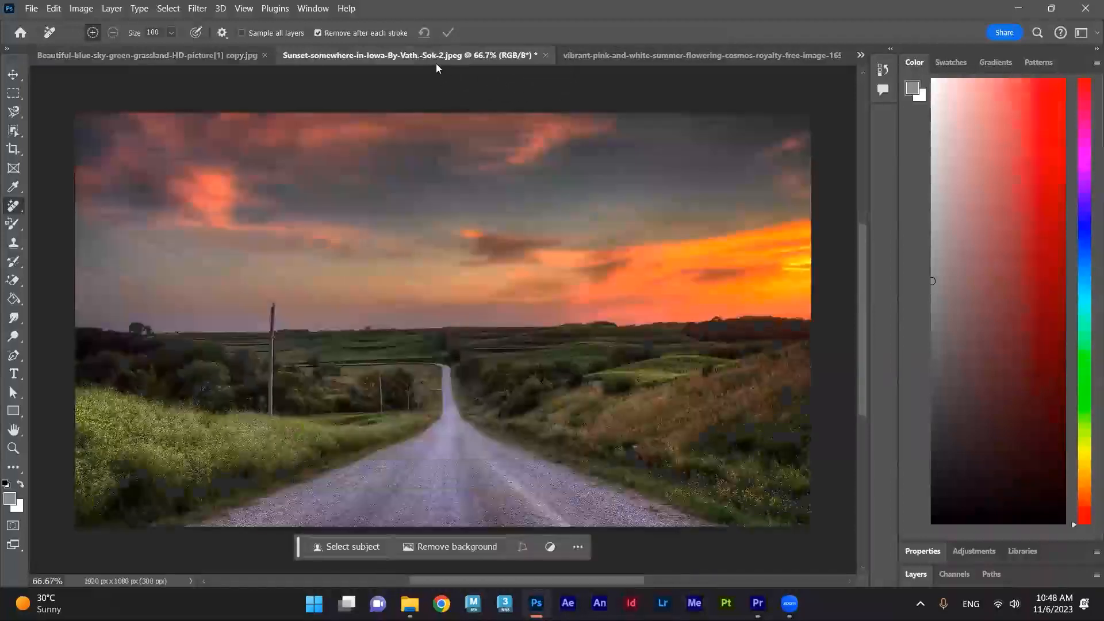
pyautogui.click(214, 54)
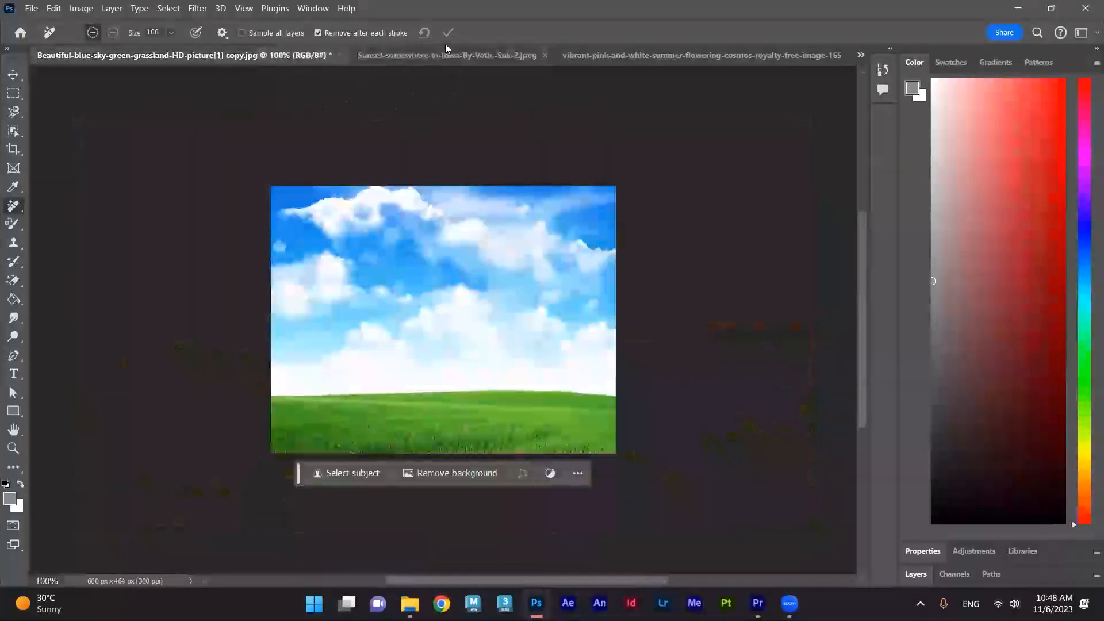
pyautogui.click(459, 58)
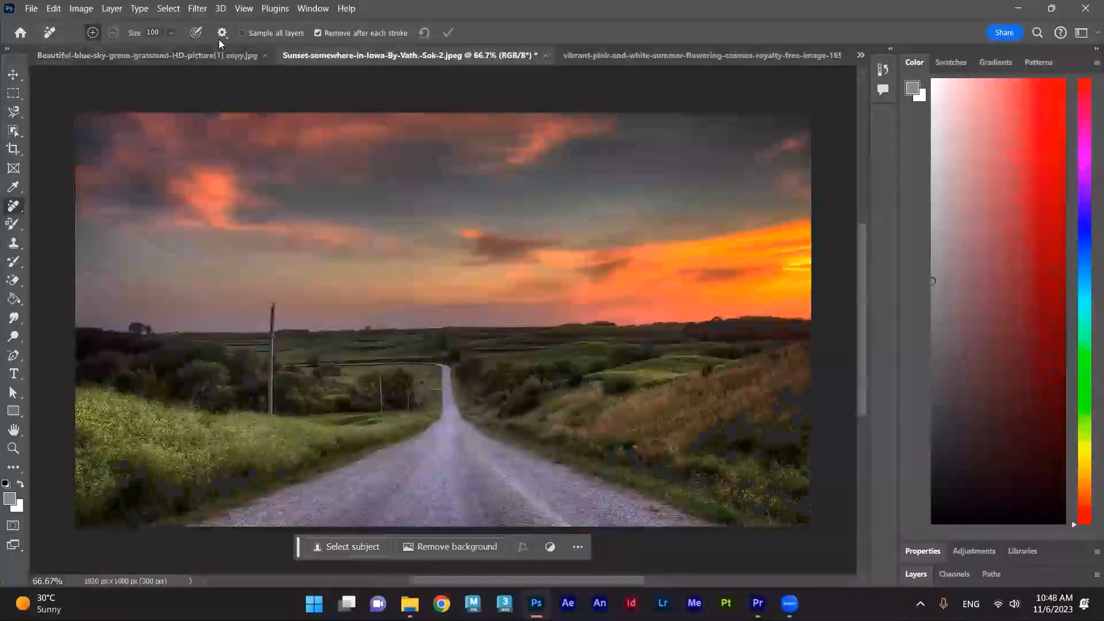
pyautogui.click(190, 52)
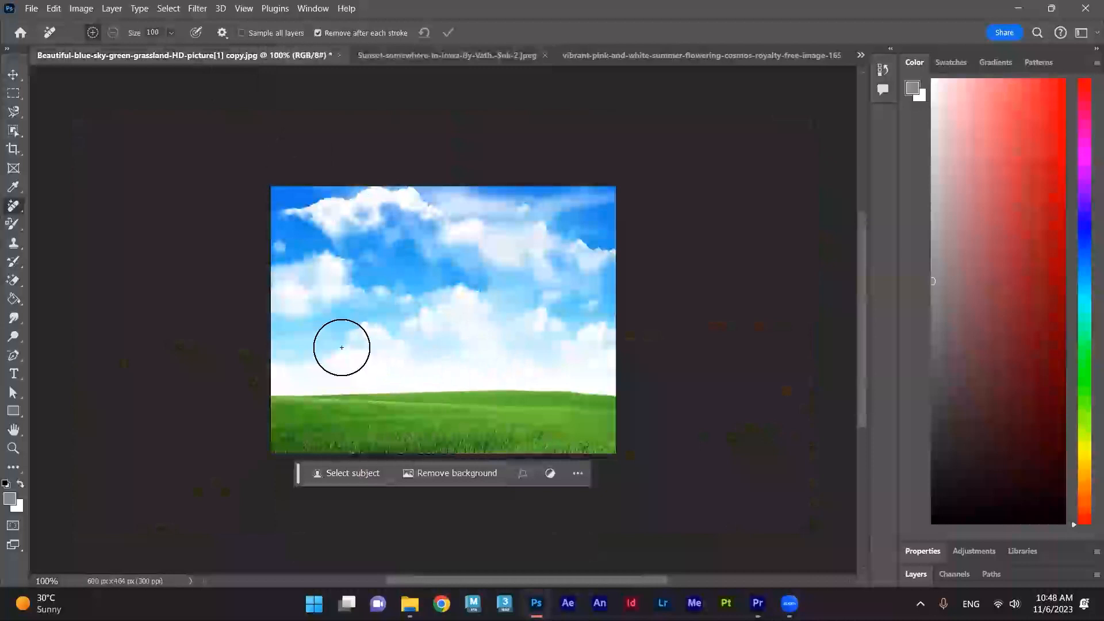
# Switch to the cosmos flower photo and select the Healing Brush Tool
pyautogui.click(596, 50)
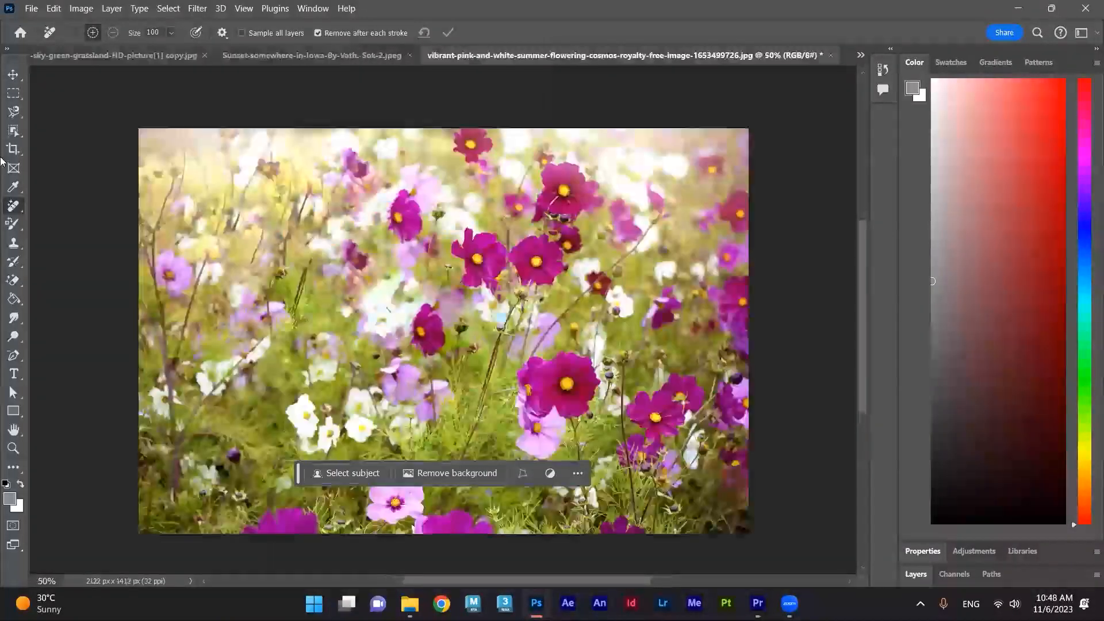
pyautogui.rightClick(12, 209)
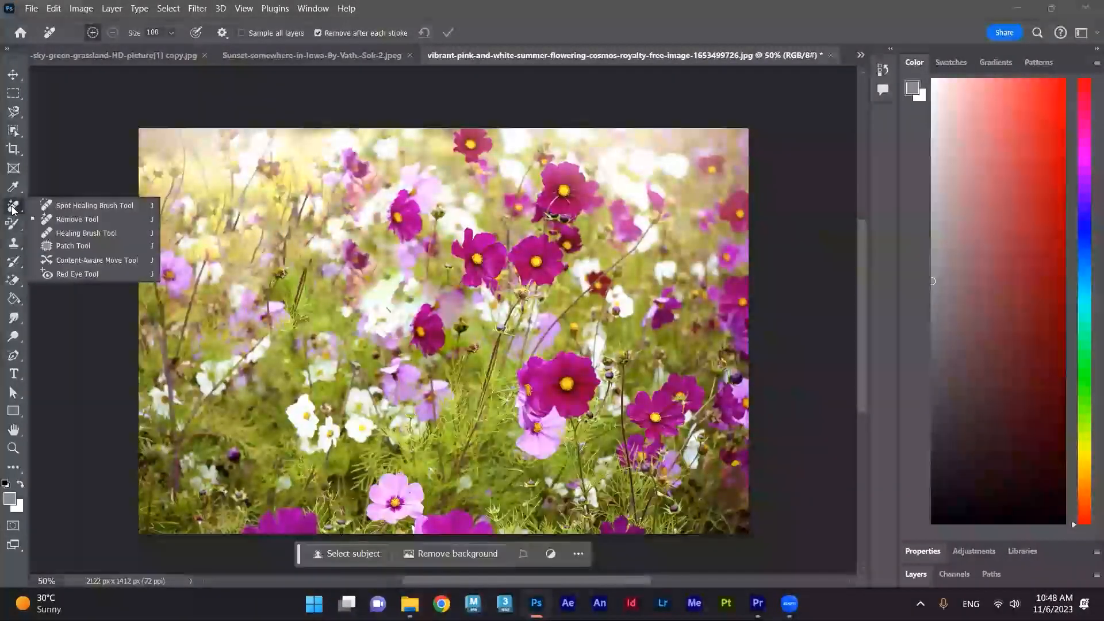
pyautogui.click(654, 525)
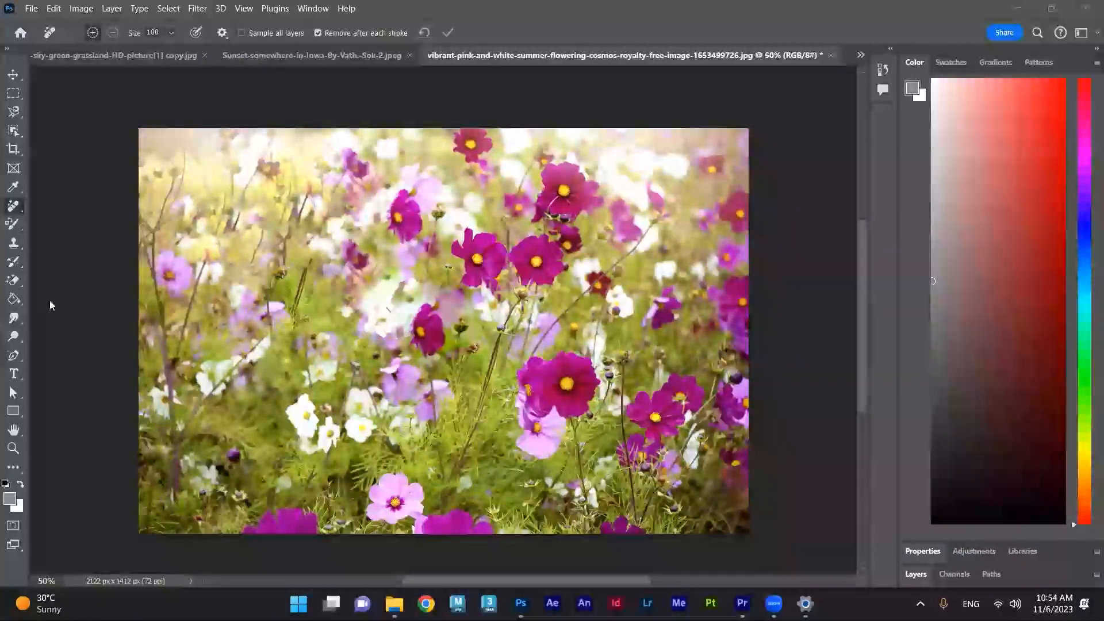
pyautogui.rightClick(13, 207)
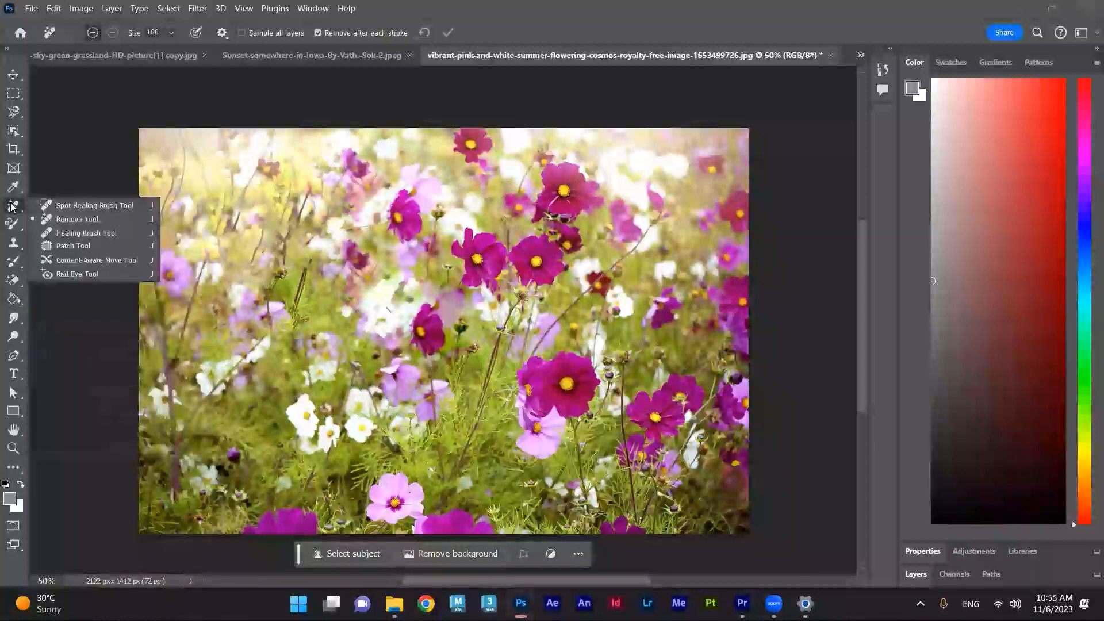
pyautogui.click(59, 232)
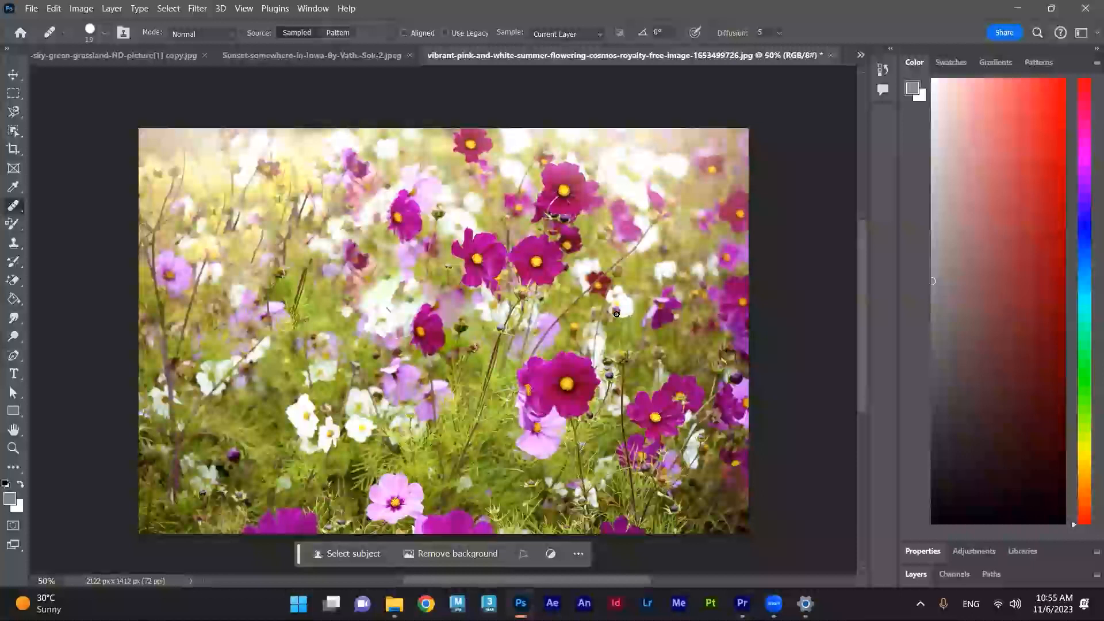
# Enlarge the Healing Brush to 150 px
pyautogui.press(']')
pyautogui.press(']')
pyautogui.press(']')
pyautogui.press(']')
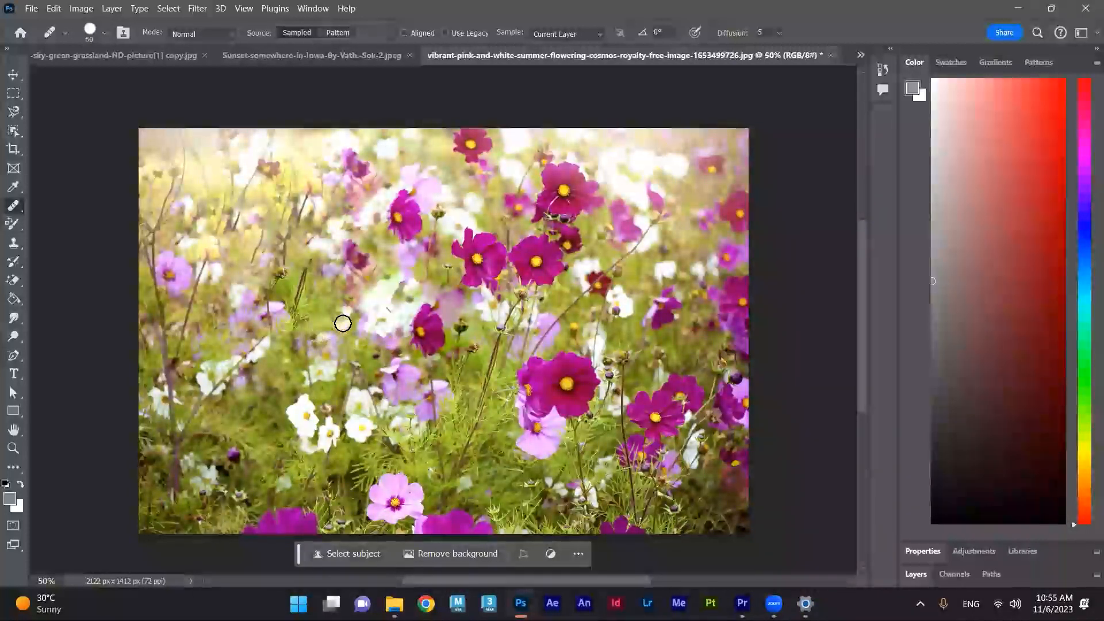
pyautogui.press(']')
pyautogui.press(']')
pyautogui.press(']')
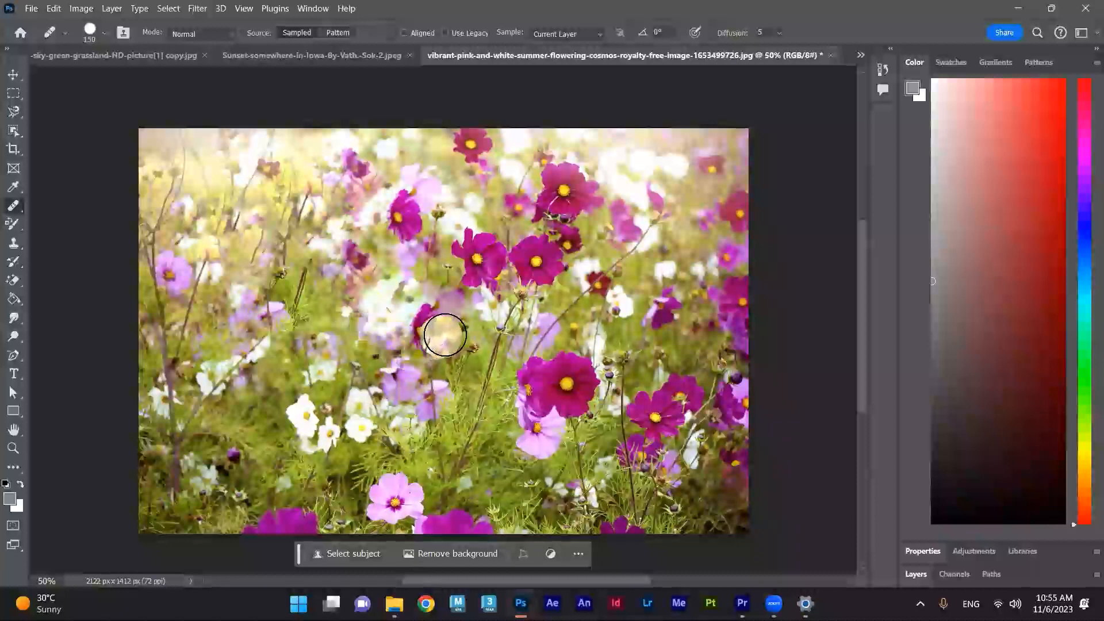
# Try the Healing Brush over the flowers and stems around the photo's middle, using a sampled blurred background area
pyautogui.moveTo(458, 328)
pyautogui.mouseDown()
pyautogui.moveTo(524, 353)
pyautogui.moveTo(483, 363)
pyautogui.moveTo(580, 353)
pyautogui.moveTo(476, 370)
pyautogui.moveTo(477, 397)
pyautogui.moveTo(566, 388)
pyautogui.moveTo(468, 399)
pyautogui.moveTo(474, 362)
pyautogui.moveTo(566, 344)
pyautogui.moveTo(534, 361)
pyautogui.moveTo(440, 372)
pyautogui.moveTo(502, 379)
pyautogui.moveTo(551, 358)
pyautogui.moveTo(549, 342)
pyautogui.moveTo(471, 351)
pyautogui.moveTo(515, 351)
pyautogui.moveTo(468, 340)
pyautogui.mouseUp()
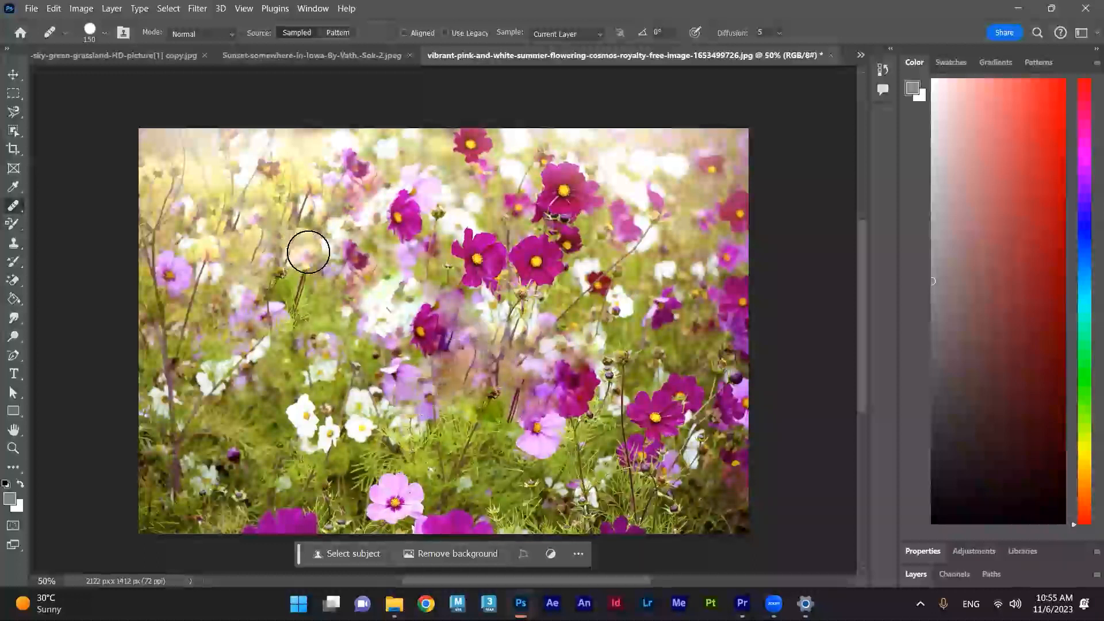
pyautogui.click(307, 266)
pyautogui.click(295, 340)
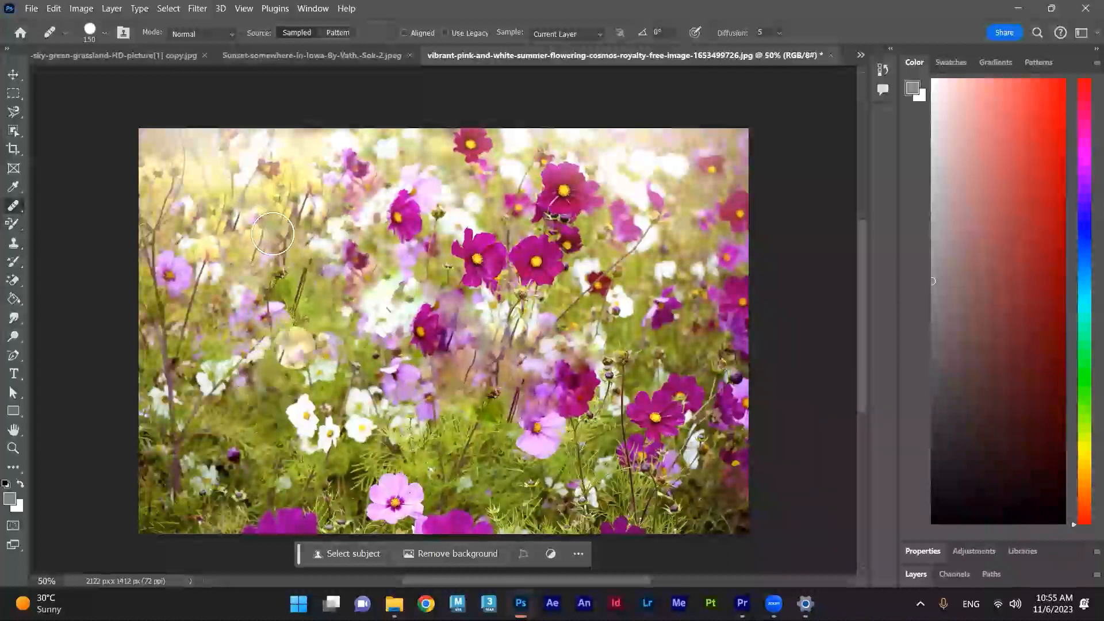
pyautogui.click(503, 341)
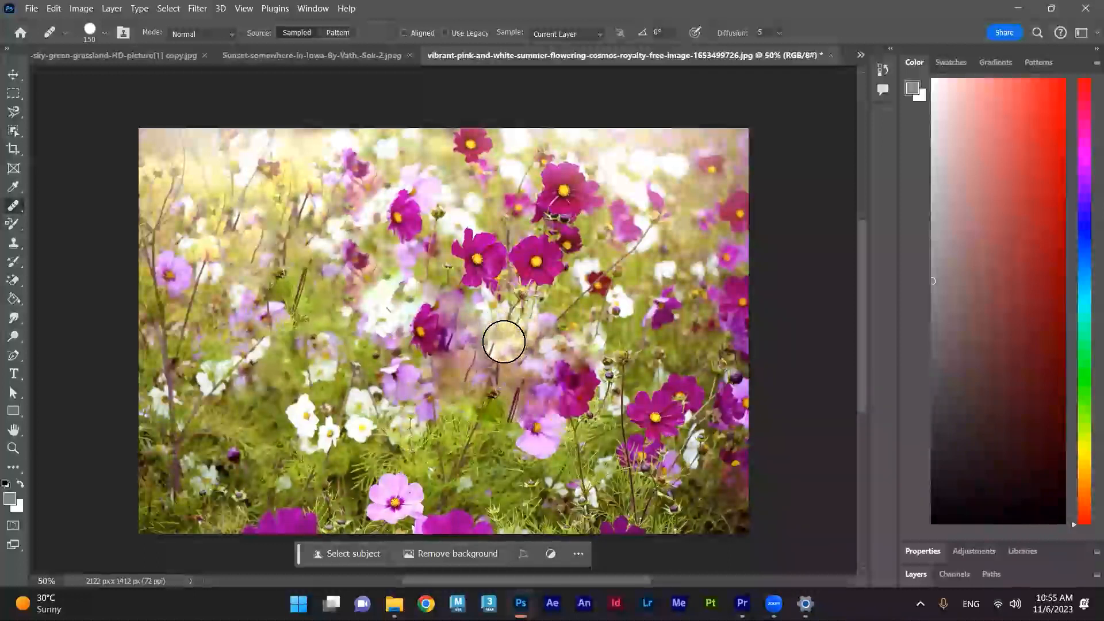
pyautogui.hotkey('ctrl', 'z')
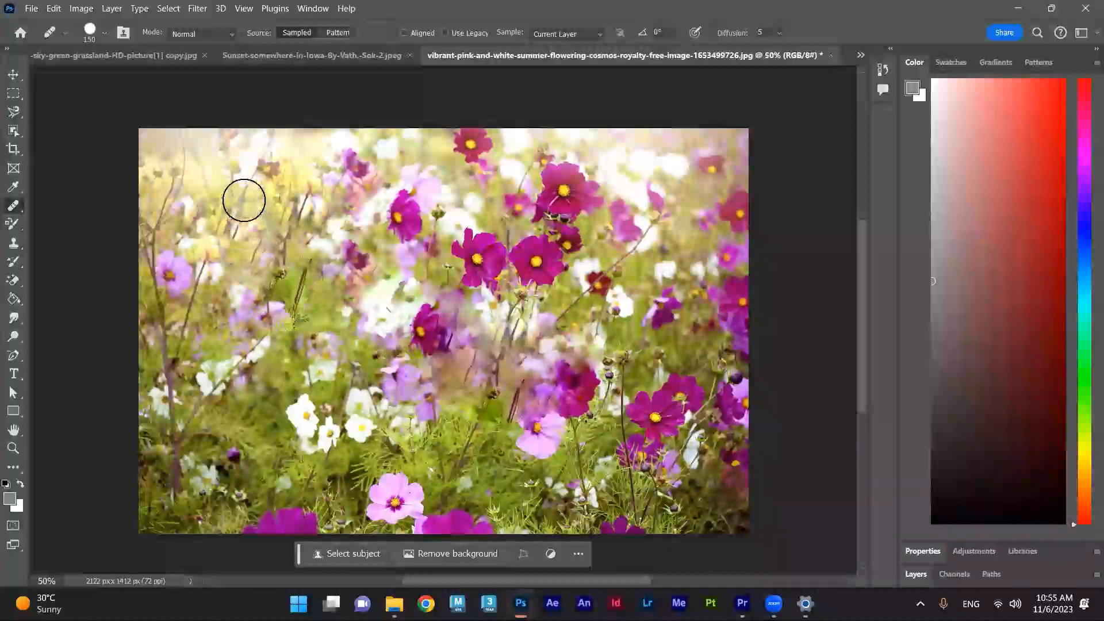
pyautogui.click(309, 340)
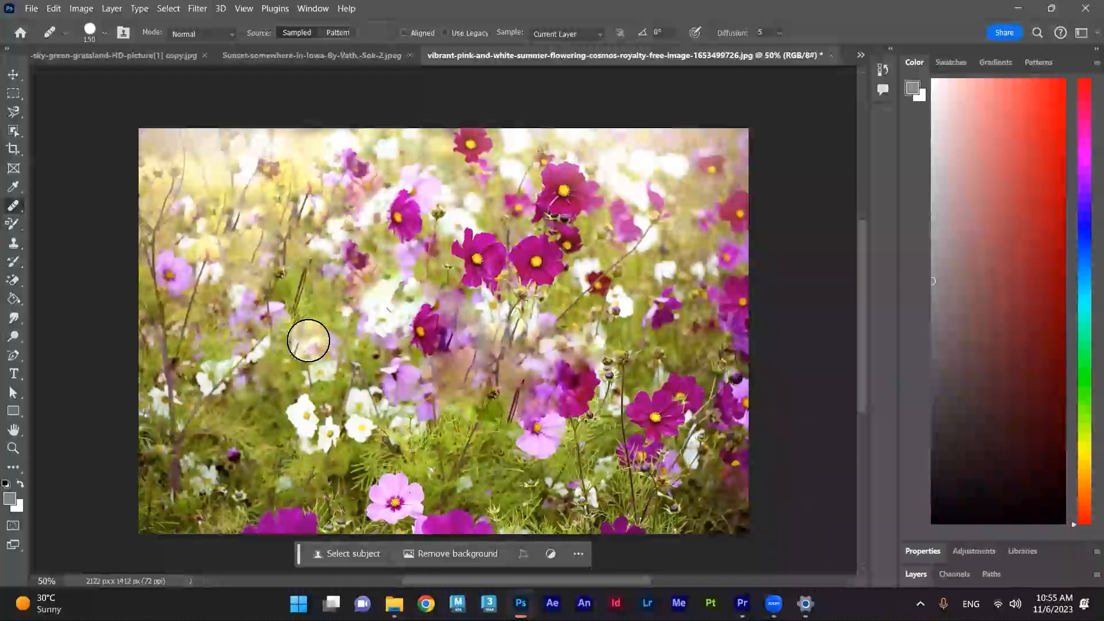
# Undo the healing and removal edits on the cosmos photo back to the original flowers
pyautogui.hotkey('ctrl', 'z')
pyautogui.hotkey('ctrl', 'z')
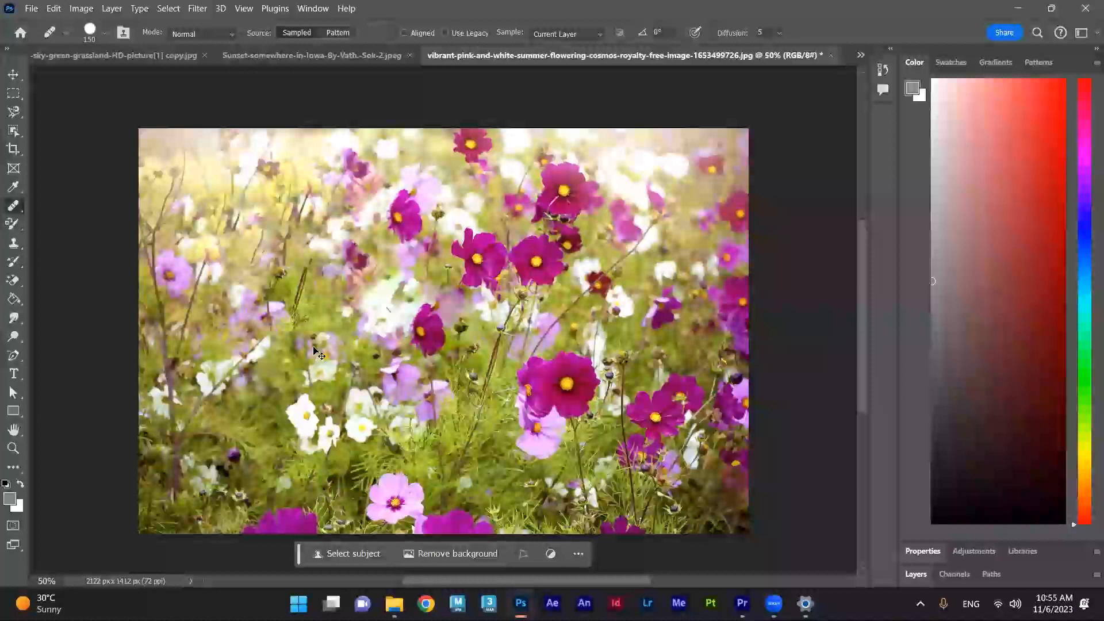
pyautogui.hotkey('ctrl', 'z')
pyautogui.hotkey('ctrl', 'z')
pyautogui.hotkey('ctrl', 'z')
pyautogui.hotkey('ctrl', 'z')
pyautogui.hotkey('ctrl', 'z')
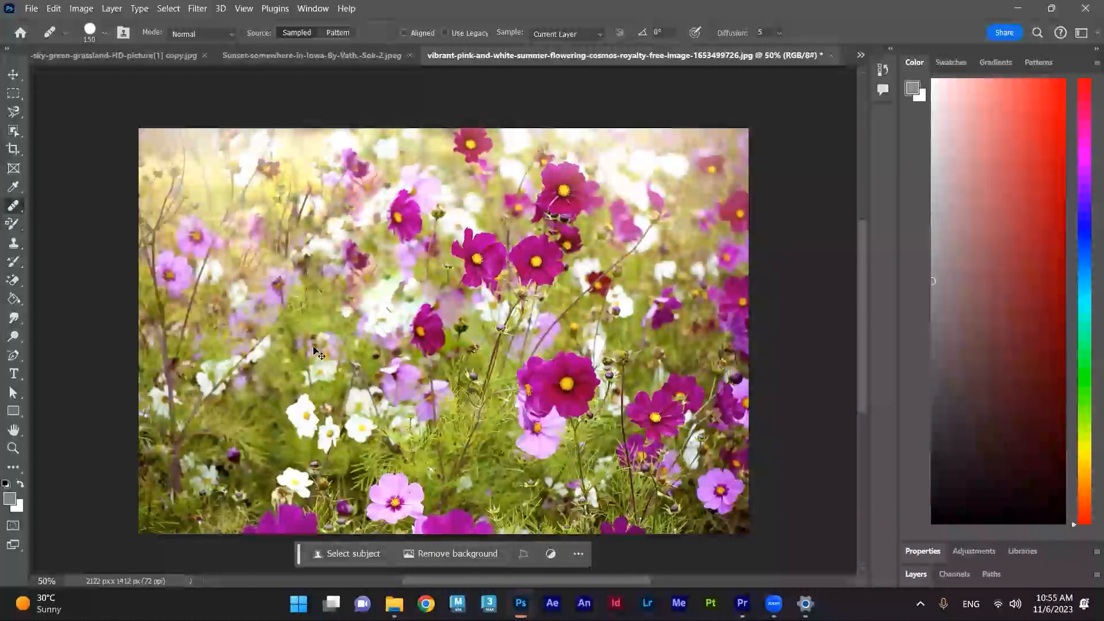
pyautogui.hotkey('ctrl', 'z')
pyautogui.hotkey('ctrl', 'z')
pyautogui.hotkey('ctrl', 'z')
pyautogui.hotkey('ctrl', 'z')
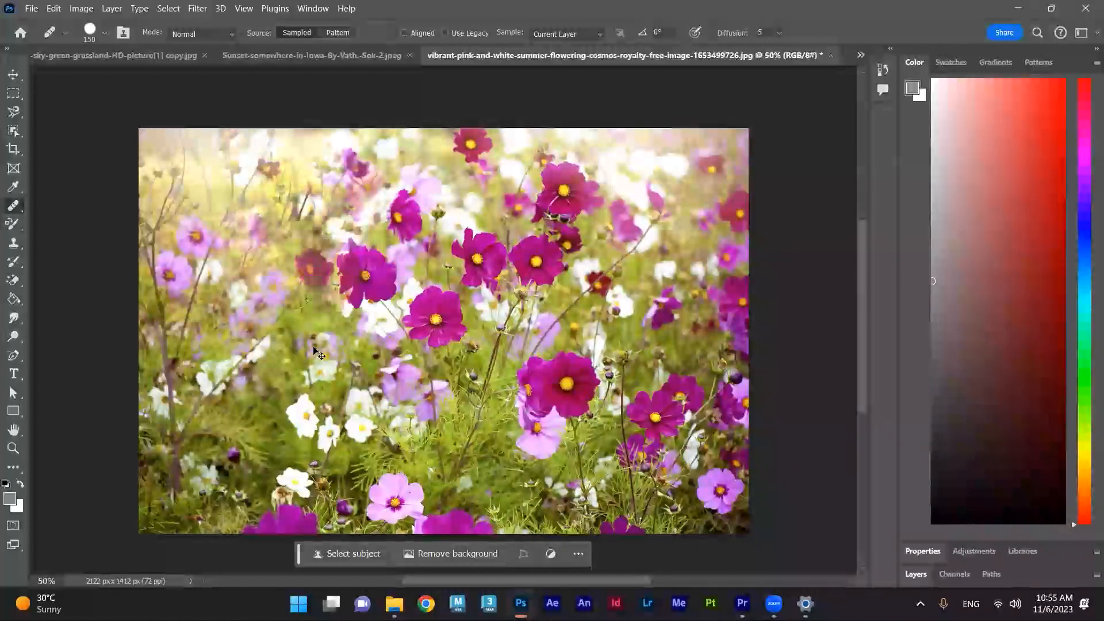
pyautogui.hotkey('ctrl', 'z')
pyautogui.hotkey('ctrl', 'z')
pyautogui.hotkey('ctrl', 'z')
pyautogui.hotkey('ctrl', 'z')
pyautogui.hotkey('ctrl', 'z')
pyautogui.hotkey('ctrl', 'z')
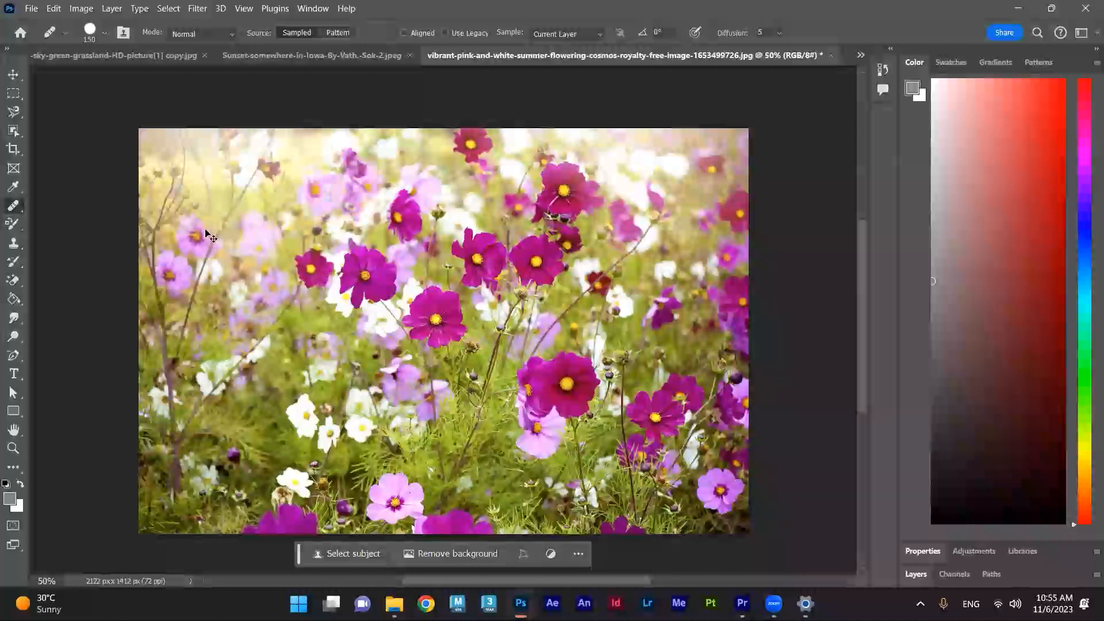
# With the Healing Brush, paint copies of the sampled magenta flower at the photo's upper left and of the sampled white flower at its upper right
pyautogui.rightClick(13, 206)
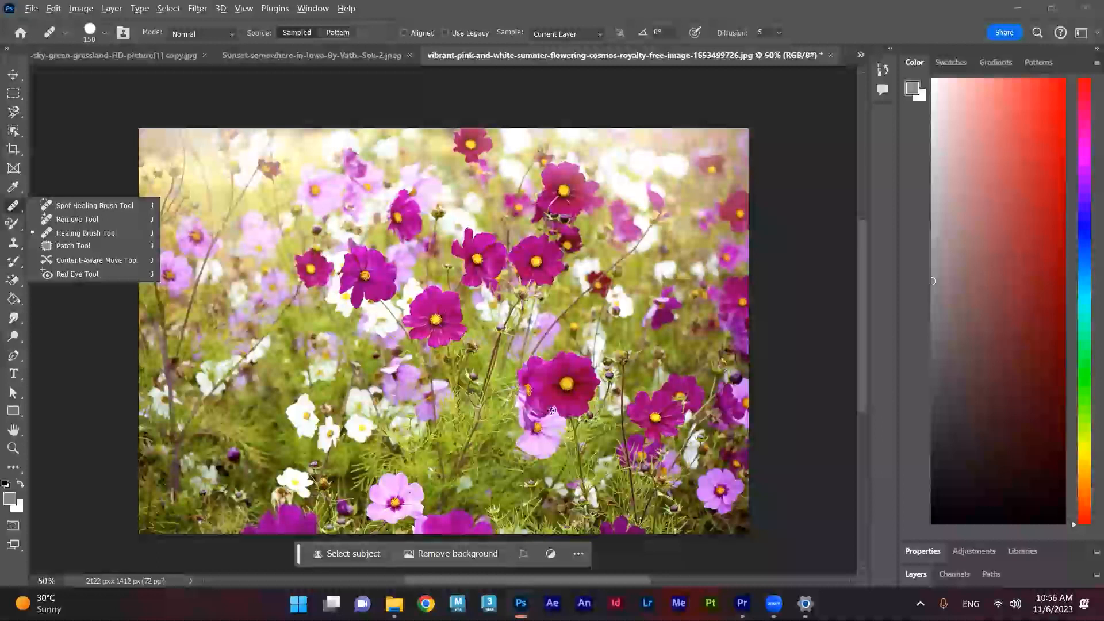
pyautogui.keyDown('alt'); pyautogui.click(566, 382); pyautogui.keyUp('alt')
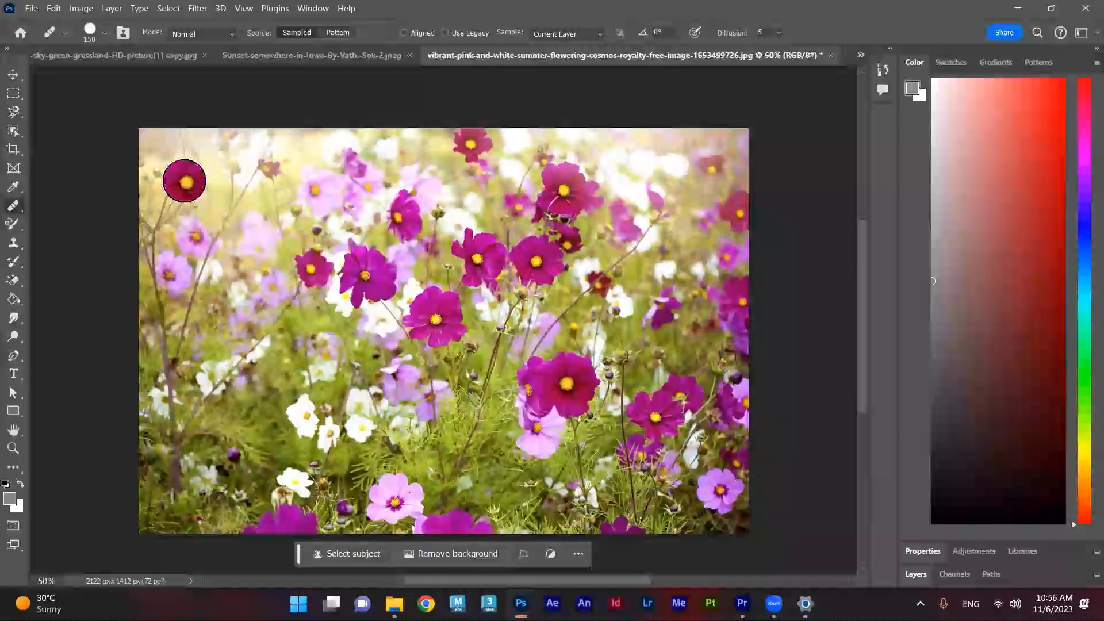
pyautogui.moveTo(192, 183)
pyautogui.mouseDown()
pyautogui.moveTo(285, 178)
pyautogui.moveTo(211, 214)
pyautogui.moveTo(164, 183)
pyautogui.moveTo(200, 157)
pyautogui.moveTo(293, 185)
pyautogui.moveTo(200, 214)
pyautogui.moveTo(183, 175)
pyautogui.moveTo(175, 219)
pyautogui.moveTo(222, 241)
pyautogui.moveTo(271, 197)
pyautogui.moveTo(179, 215)
pyautogui.moveTo(194, 250)
pyautogui.moveTo(280, 211)
pyautogui.moveTo(276, 182)
pyautogui.moveTo(229, 167)
pyautogui.moveTo(202, 184)
pyautogui.moveTo(195, 213)
pyautogui.moveTo(207, 233)
pyautogui.moveTo(272, 241)
pyautogui.moveTo(304, 218)
pyautogui.moveTo(297, 173)
pyautogui.moveTo(213, 165)
pyautogui.moveTo(180, 192)
pyautogui.moveTo(178, 241)
pyautogui.moveTo(214, 261)
pyautogui.moveTo(240, 317)
pyautogui.moveTo(219, 243)
pyautogui.moveTo(251, 218)
pyautogui.moveTo(301, 277)
pyautogui.moveTo(321, 271)
pyautogui.moveTo(326, 287)
pyautogui.moveTo(271, 257)
pyautogui.moveTo(246, 301)
pyautogui.moveTo(229, 270)
pyautogui.moveTo(232, 254)
pyautogui.moveTo(283, 265)
pyautogui.moveTo(292, 282)
pyautogui.moveTo(267, 267)
pyautogui.mouseUp()
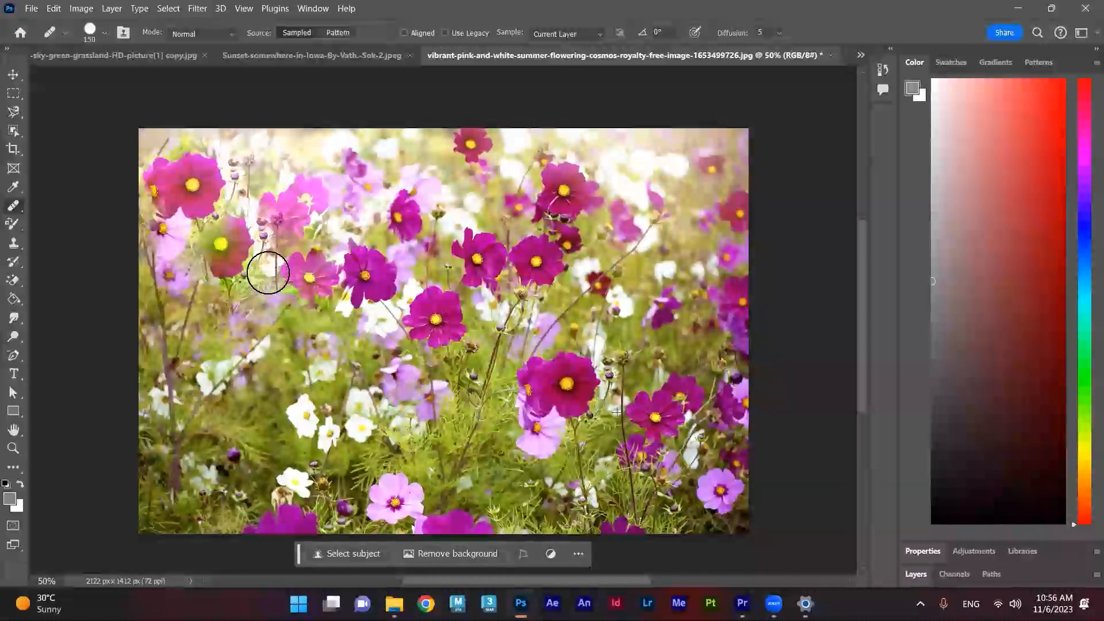
pyautogui.moveTo(582, 451)
pyautogui.mouseDown()
pyautogui.moveTo(638, 414)
pyautogui.moveTo(575, 411)
pyautogui.moveTo(633, 426)
pyautogui.moveTo(648, 411)
pyautogui.moveTo(623, 389)
pyautogui.moveTo(646, 387)
pyautogui.moveTo(604, 419)
pyautogui.moveTo(604, 446)
pyautogui.moveTo(540, 442)
pyautogui.mouseUp()
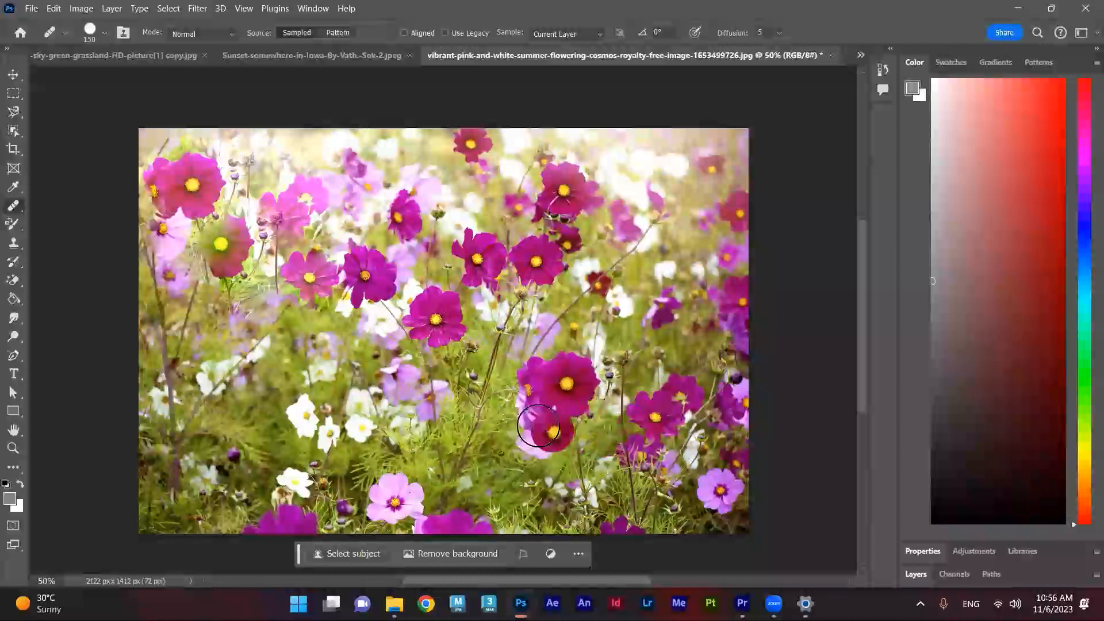
pyautogui.click(295, 424)
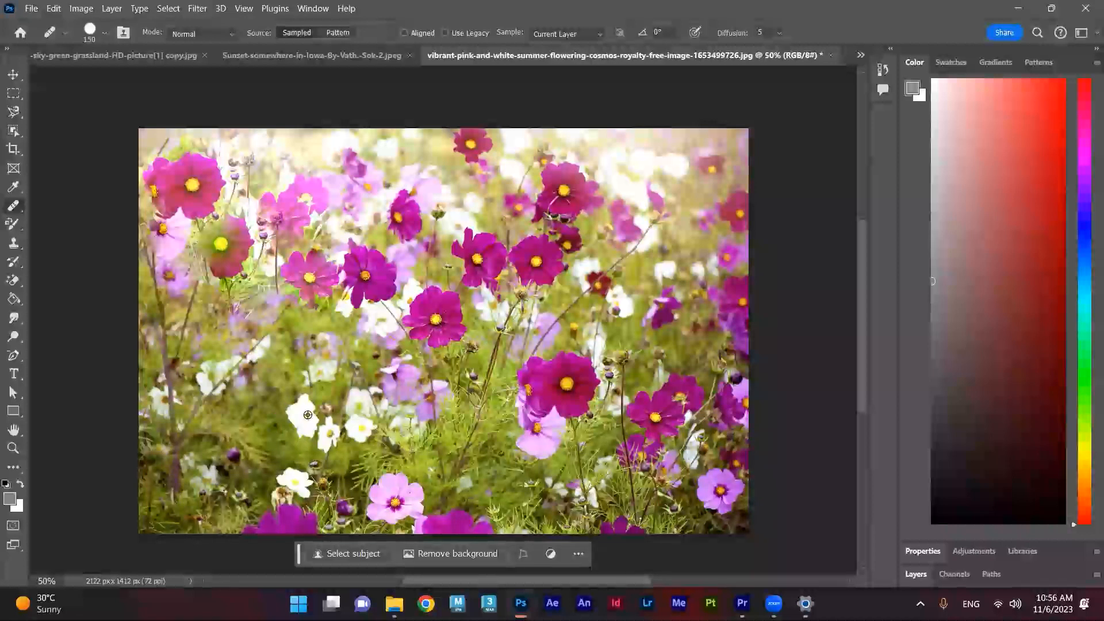
pyautogui.moveTo(648, 213)
pyautogui.mouseDown()
pyautogui.moveTo(580, 225)
pyautogui.moveTo(634, 209)
pyautogui.moveTo(624, 247)
pyautogui.moveTo(655, 190)
pyautogui.moveTo(685, 214)
pyautogui.moveTo(601, 217)
pyautogui.moveTo(681, 214)
pyautogui.moveTo(618, 237)
pyautogui.moveTo(653, 201)
pyautogui.mouseUp()
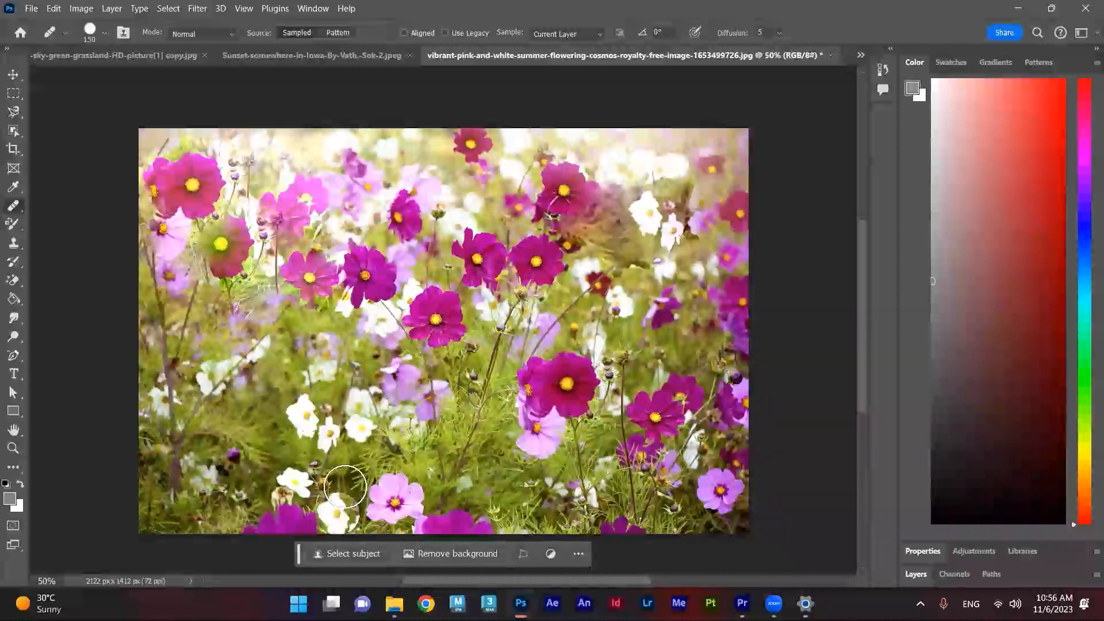
# Switch to the sunset road photo, try healing with the sampled white flower near the horizon, and undo it
pyautogui.click(254, 57)
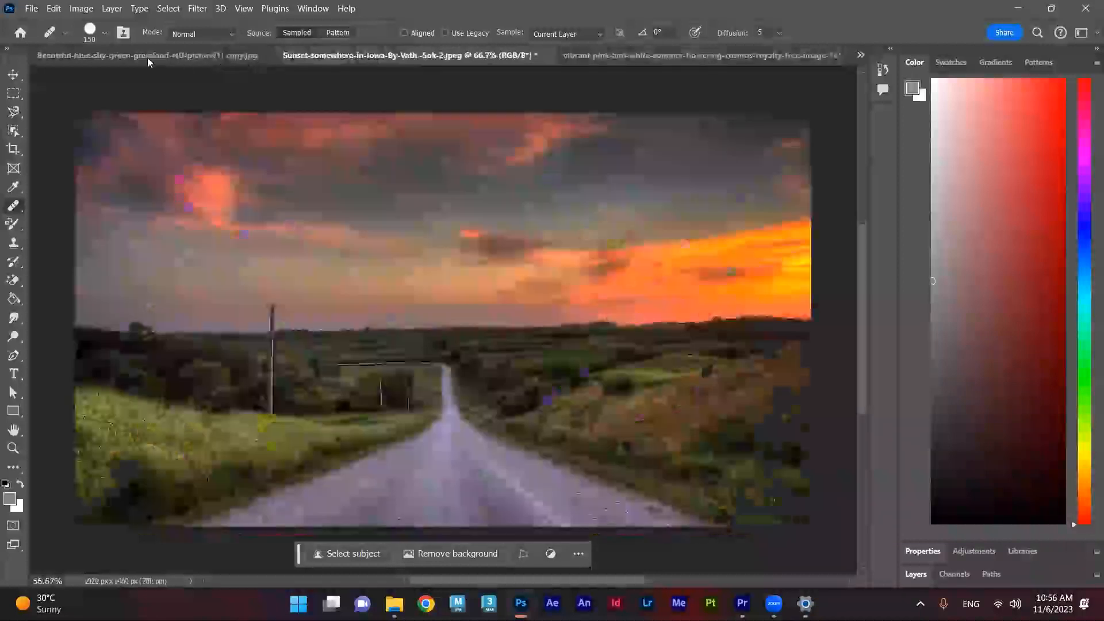
pyautogui.click(382, 300)
pyautogui.hotkey('ctrl', 'z')
pyautogui.hotkey('ctrl', 'z')
pyautogui.hotkey('ctrl', 'z')
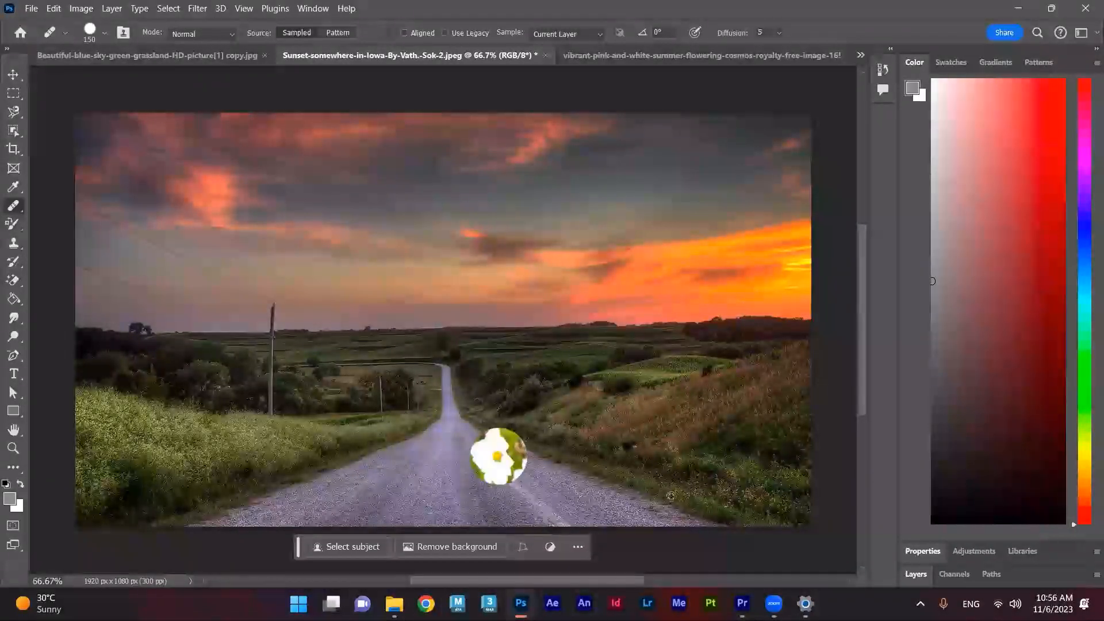
# Examine the sampled white flower's brush preview against the gravel road, zooming to 200% and back to 66.67%
pyautogui.hotkey('ctrl', '+')
pyautogui.hotkey('ctrl', '+')
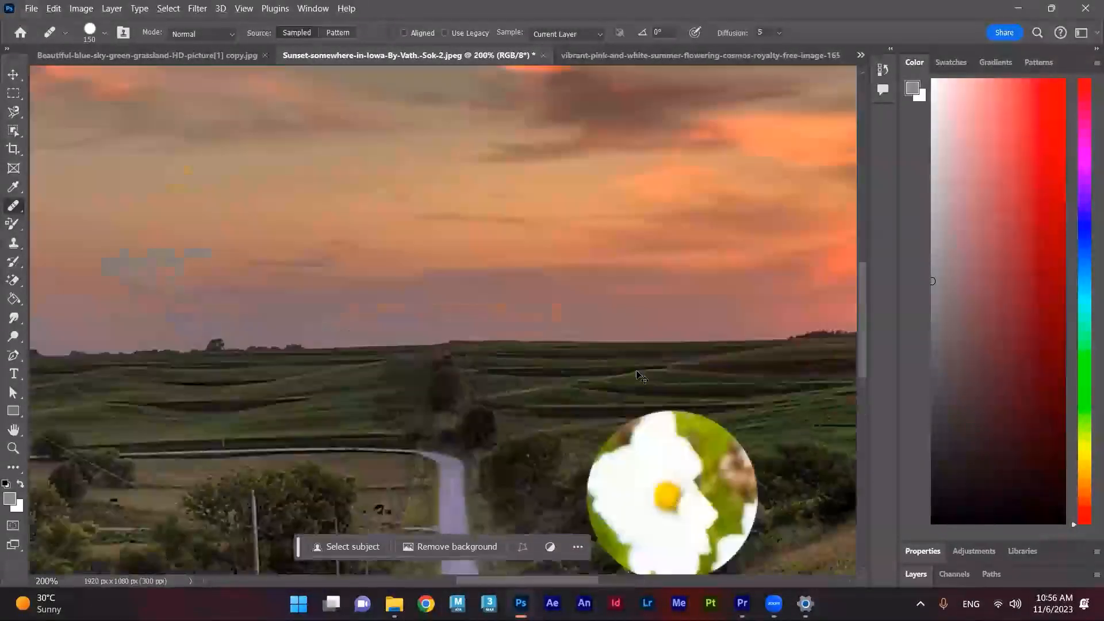
pyautogui.scroll(-3, 638, 368)
pyautogui.scroll(-3, 650, 374)
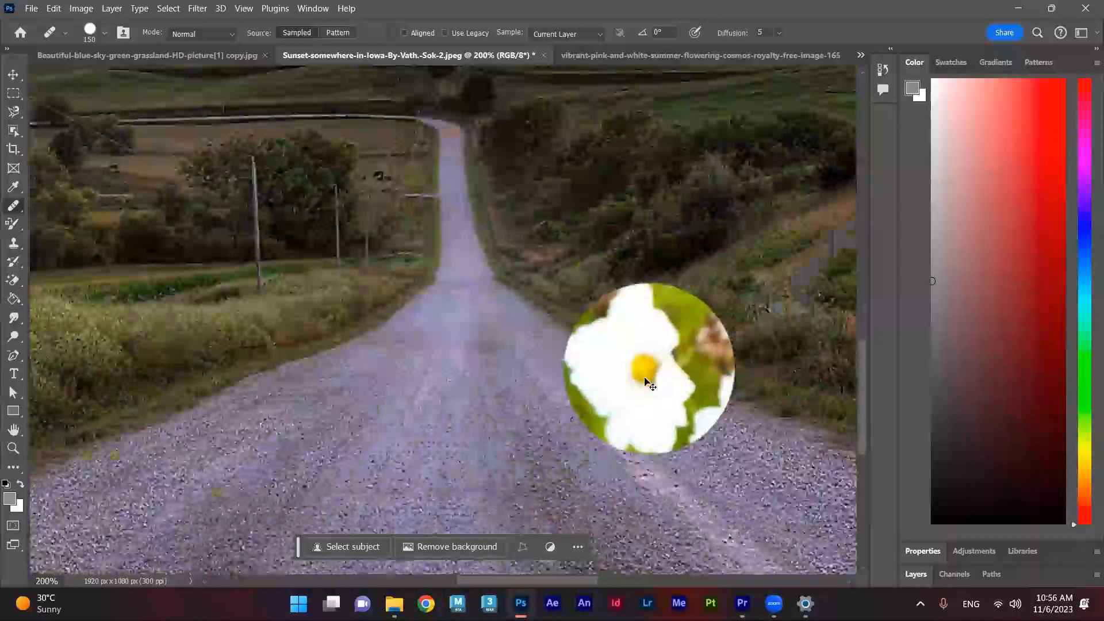
pyautogui.scroll(-3, 574, 365)
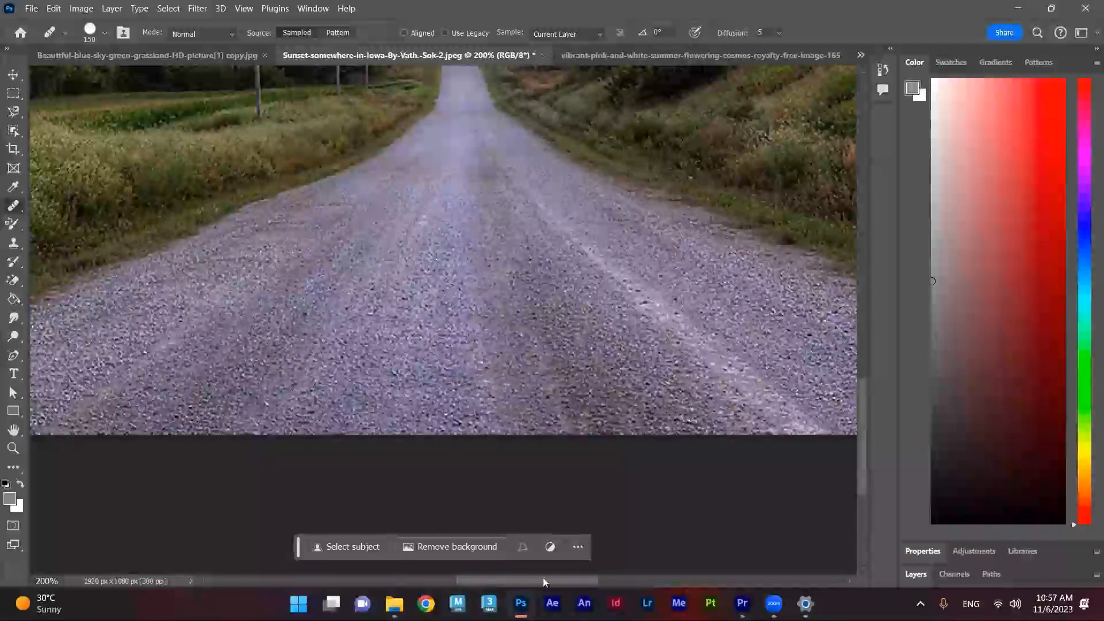
pyautogui.moveTo(598, 581); pyautogui.dragTo(663, 577)
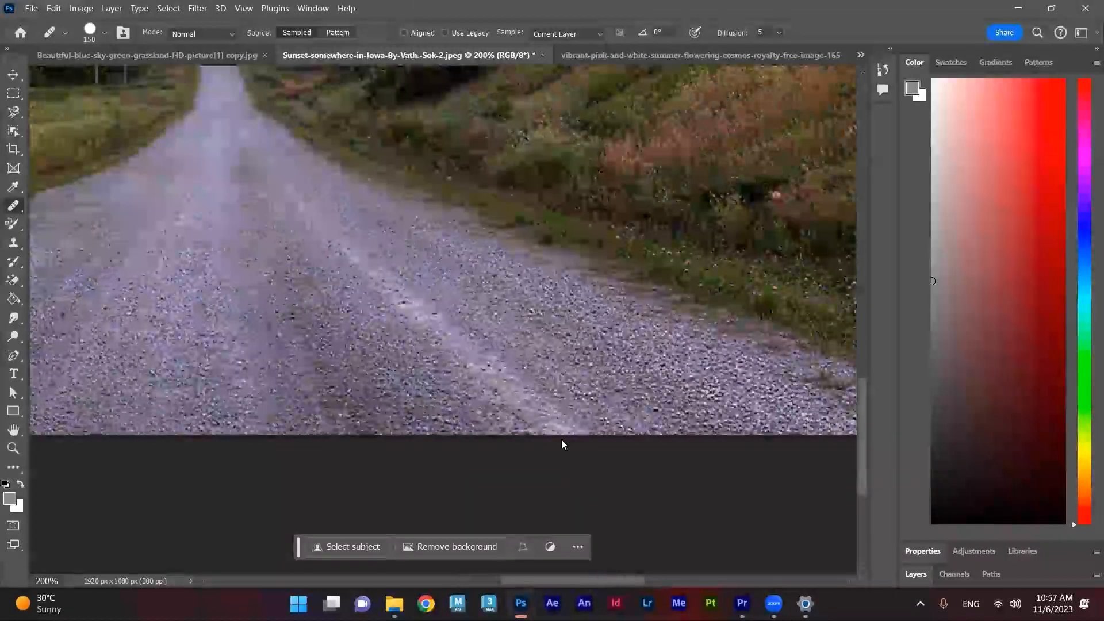
pyautogui.hscroll(5, 485, 391)
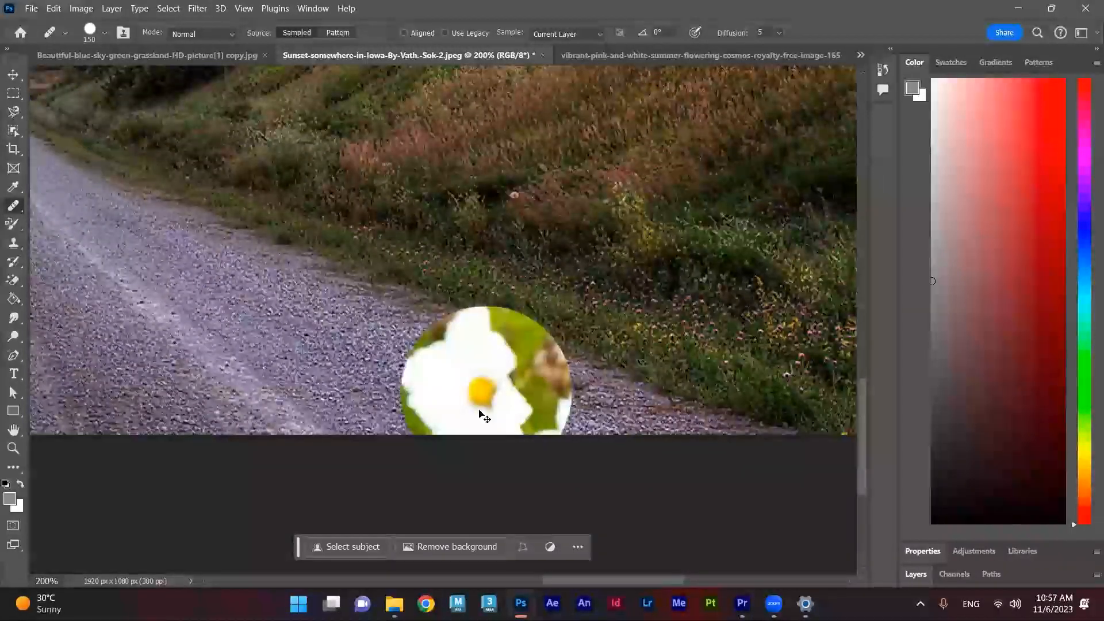
pyautogui.hotkey('ctrl', '-')
pyautogui.hotkey('ctrl', '-')
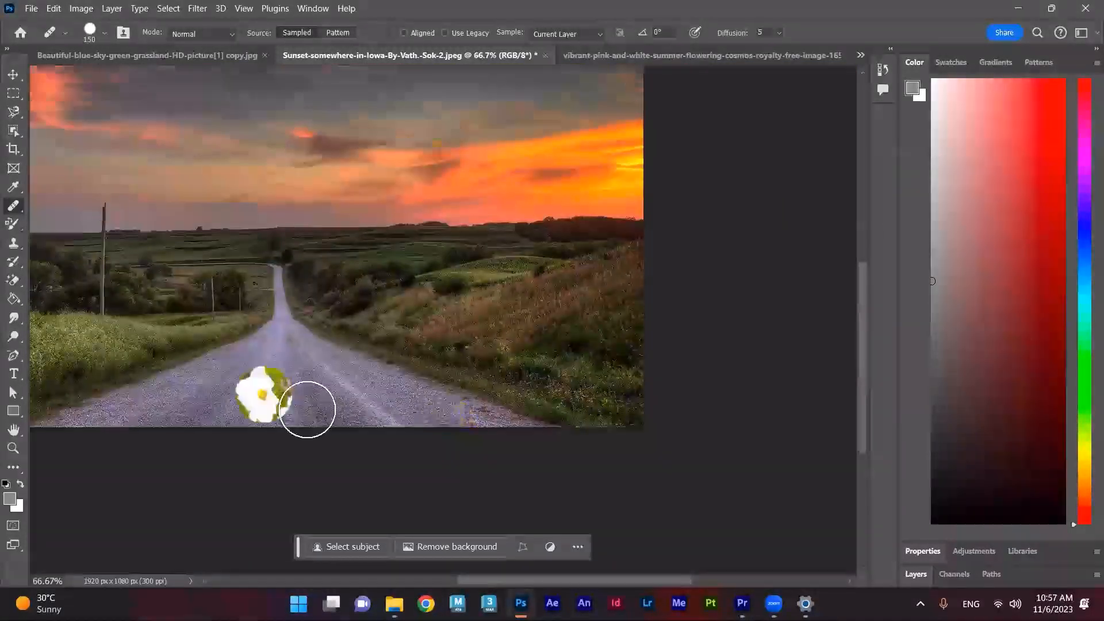
pyautogui.scroll(2, 368, 407)
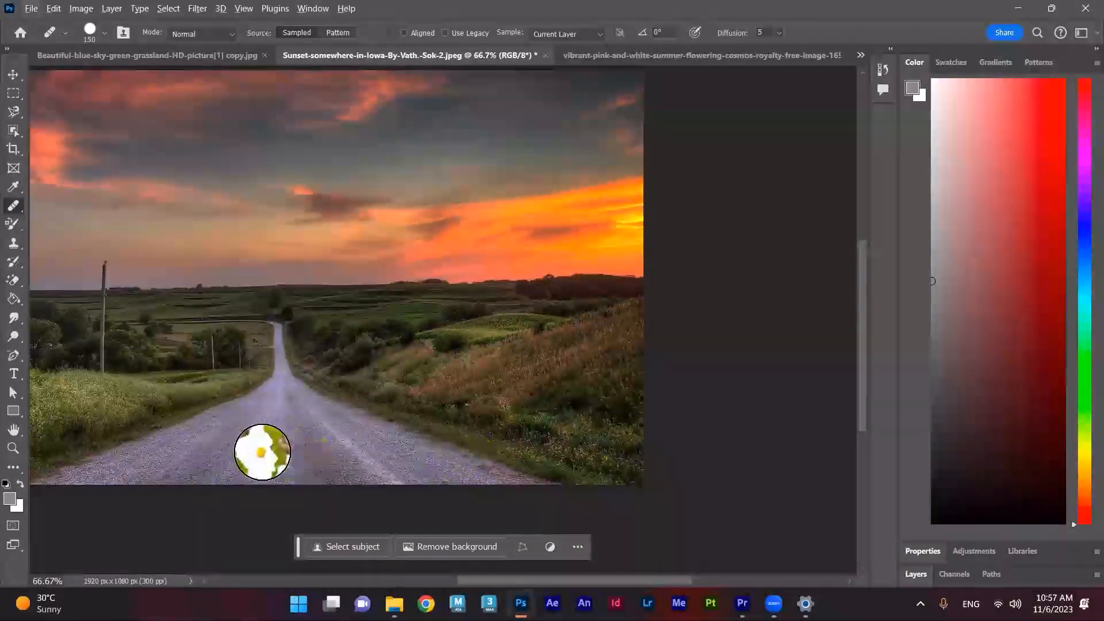
# Sample the gravel road as the Healing Brush source and soften the 90 px brush to 39% hardness
pyautogui.press('alt')
pyautogui.keyDown('alt'); pyautogui.click(264, 458); pyautogui.keyUp('alt')
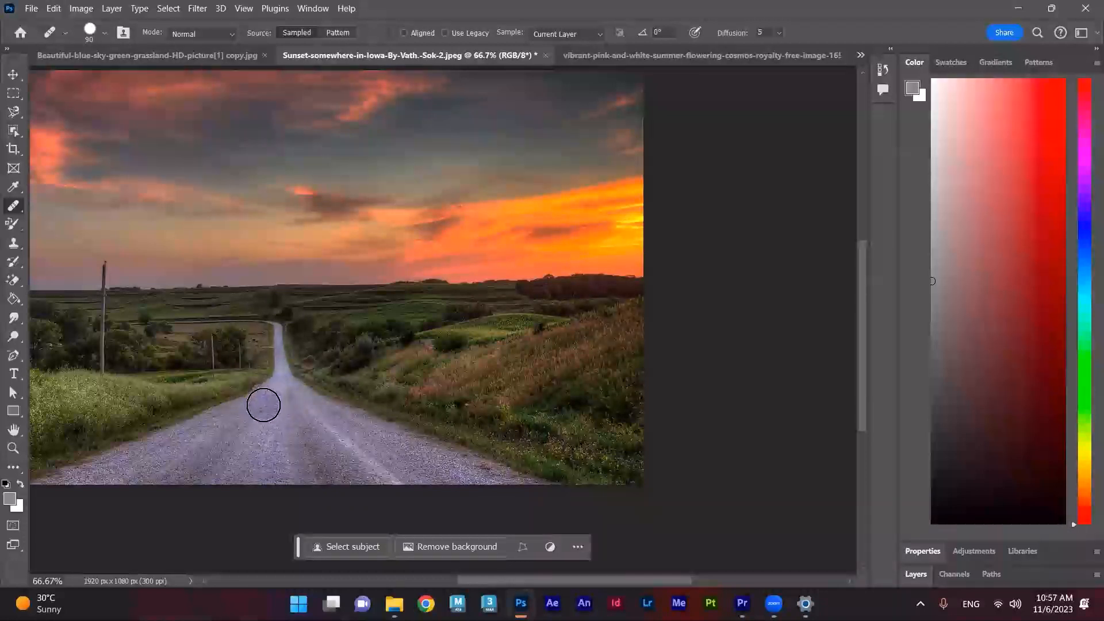
pyautogui.click(105, 33)
pyautogui.moveTo(163, 107); pyautogui.dragTo(90, 104)
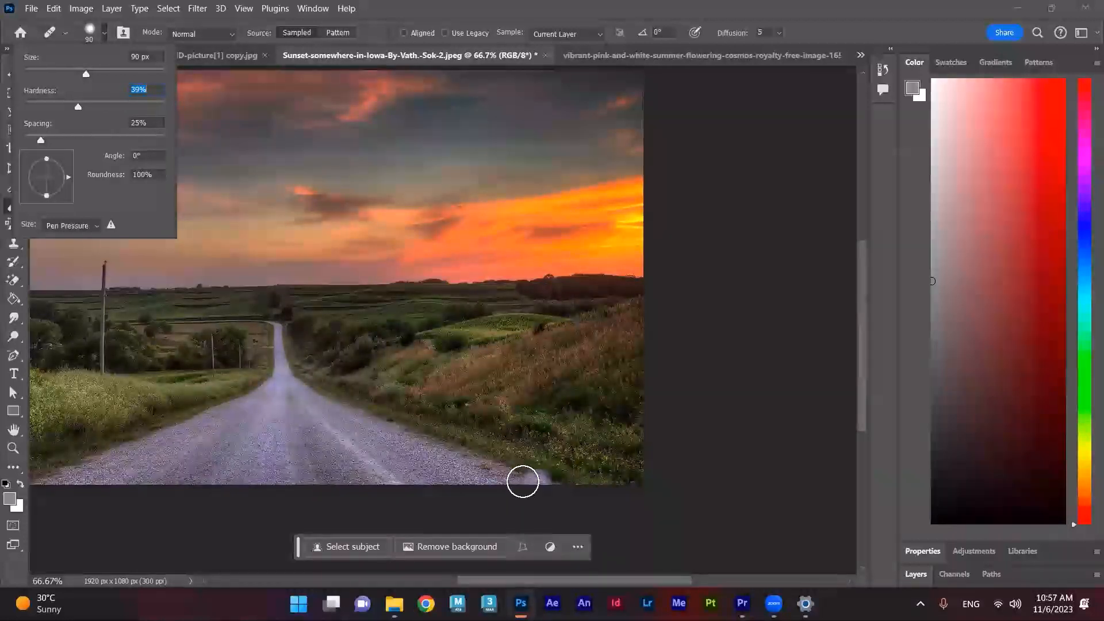
# Try painting the sampled gravel over the grassy lower-right edge of the road in Normal mode
pyautogui.click(516, 482)
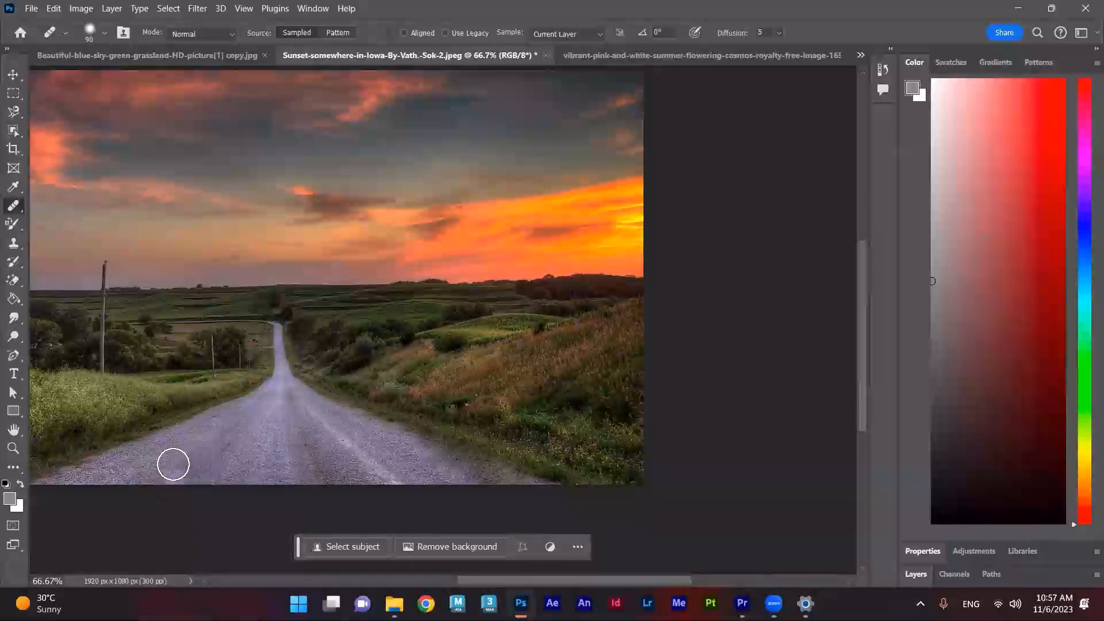
pyautogui.moveTo(481, 476); pyautogui.dragTo(478, 475)
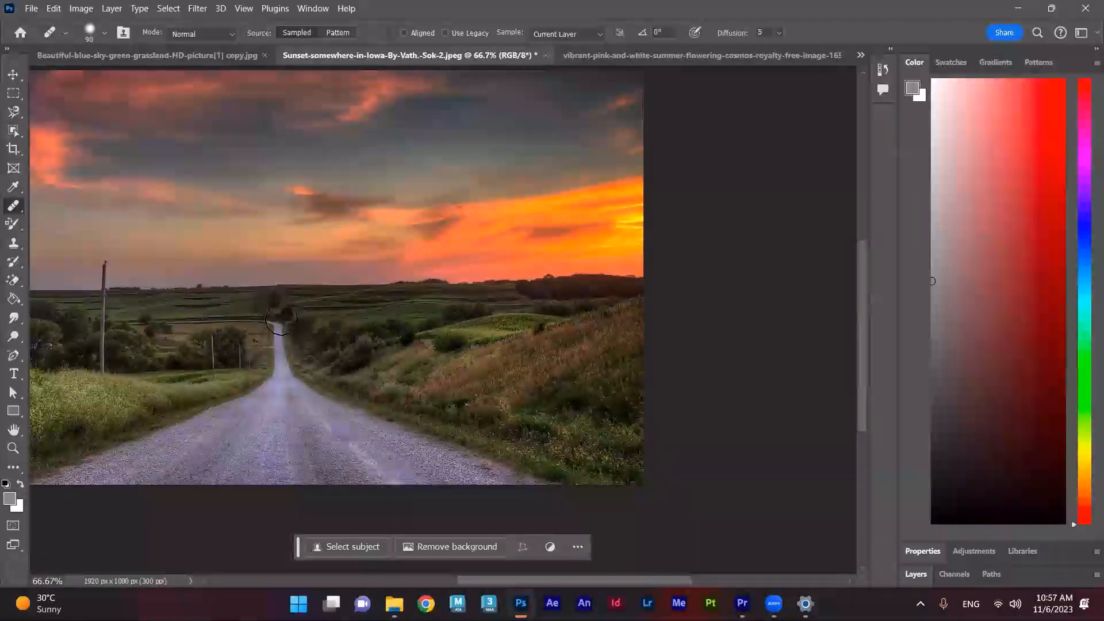
pyautogui.click(166, 152)
# Set the Healing Brush mode to Replace and paint the sampled gravel along the road's right edge
pyautogui.click(214, 32)
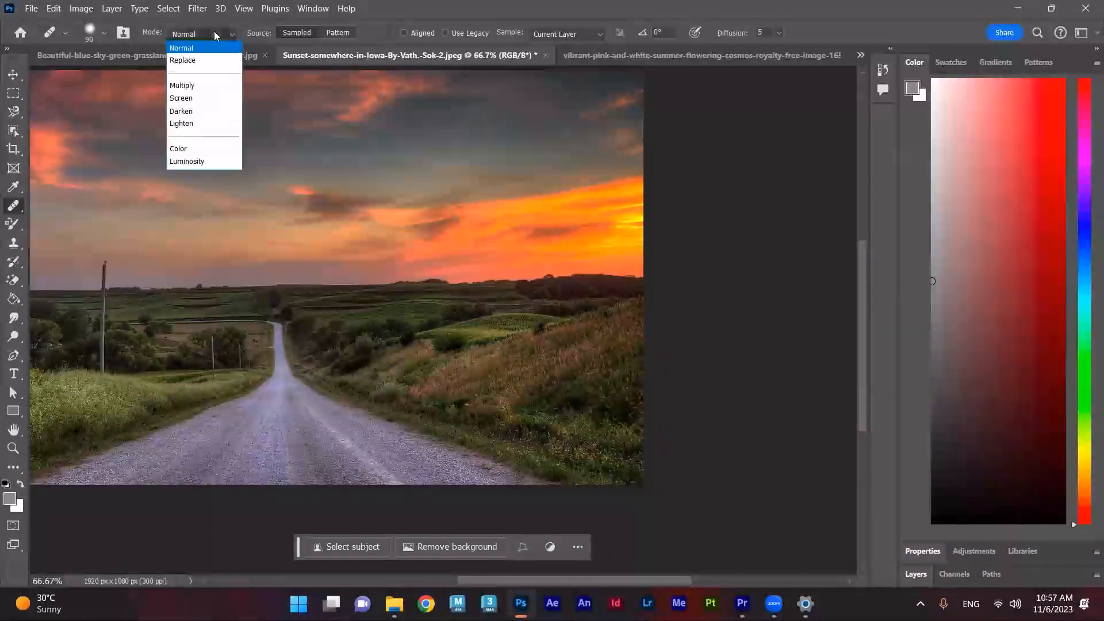
pyautogui.click(184, 61)
pyautogui.moveTo(168, 222); pyautogui.dragTo(175, 292)
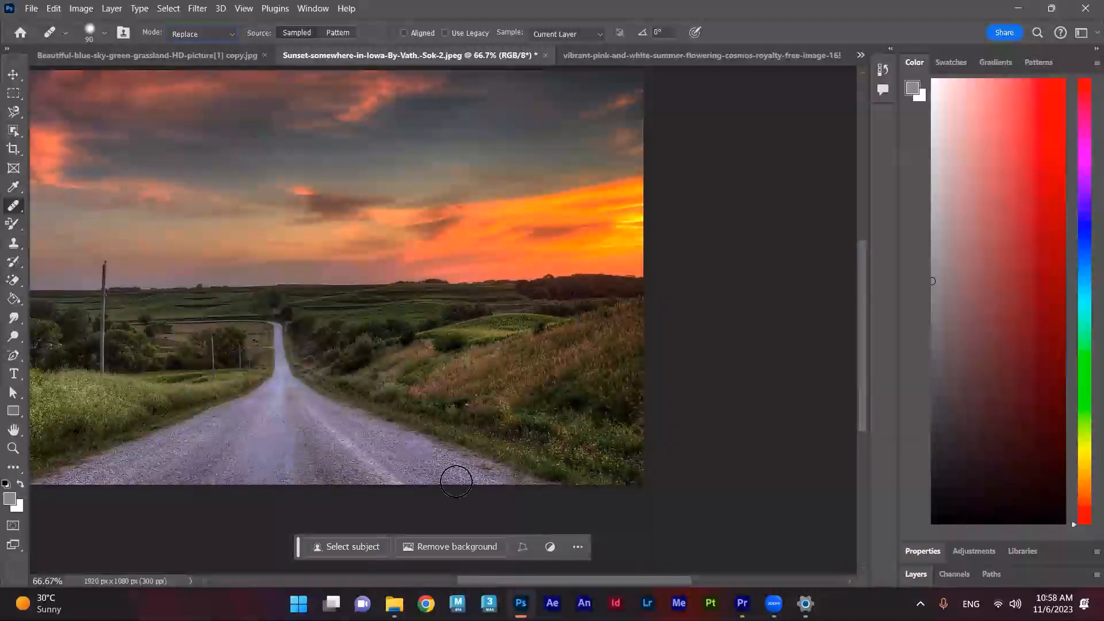
pyautogui.moveTo(510, 480); pyautogui.dragTo(434, 489)
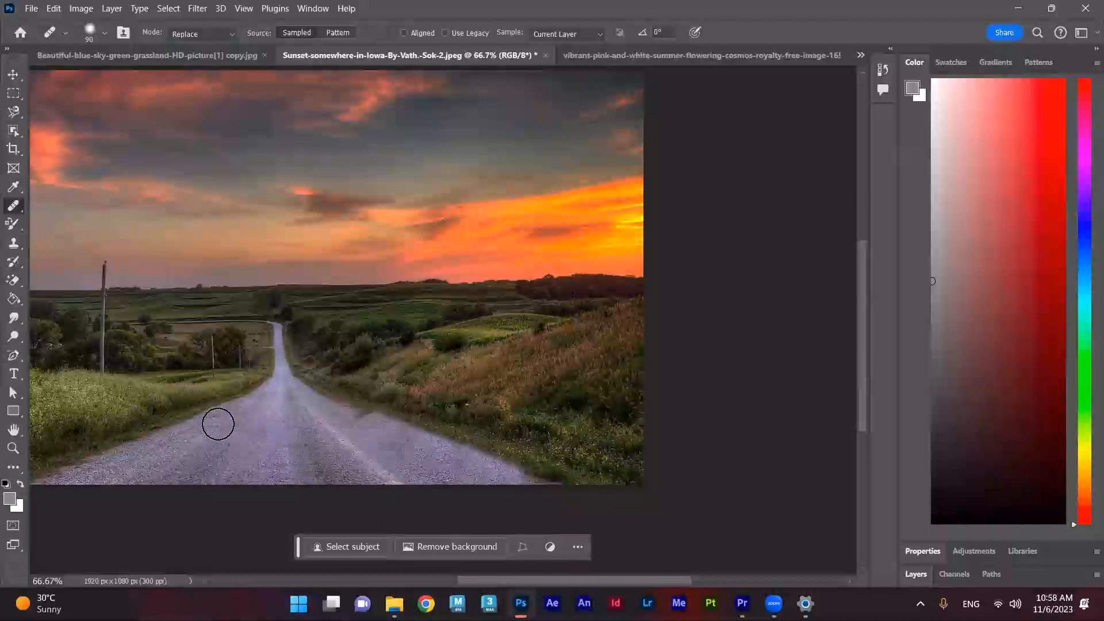
pyautogui.moveTo(140, 462); pyautogui.dragTo(169, 460)
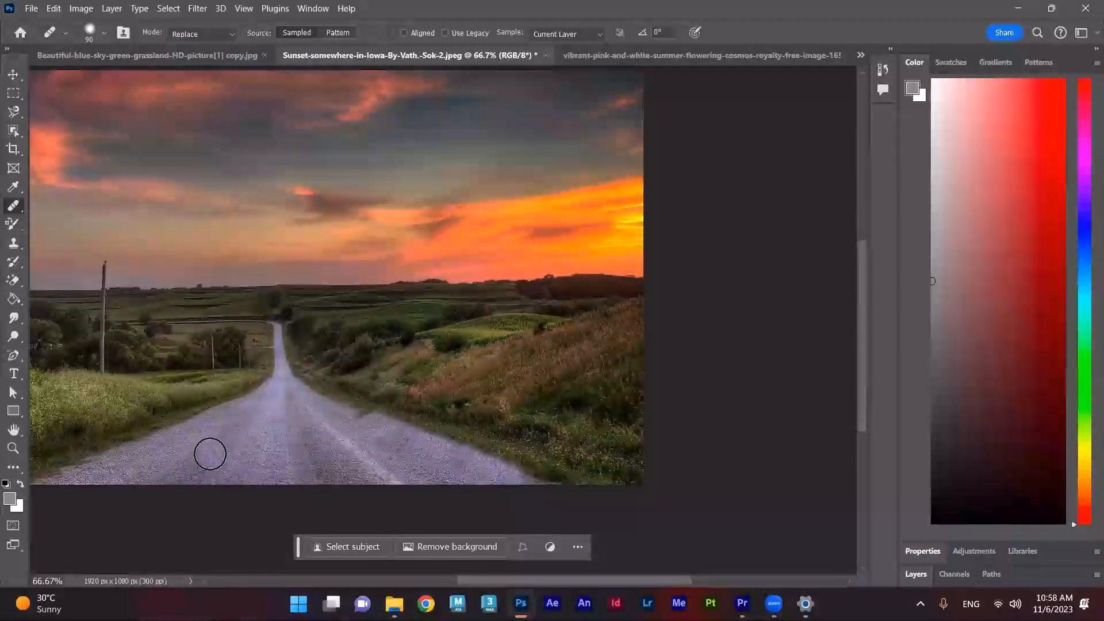
pyautogui.moveTo(475, 426); pyautogui.dragTo(458, 426)
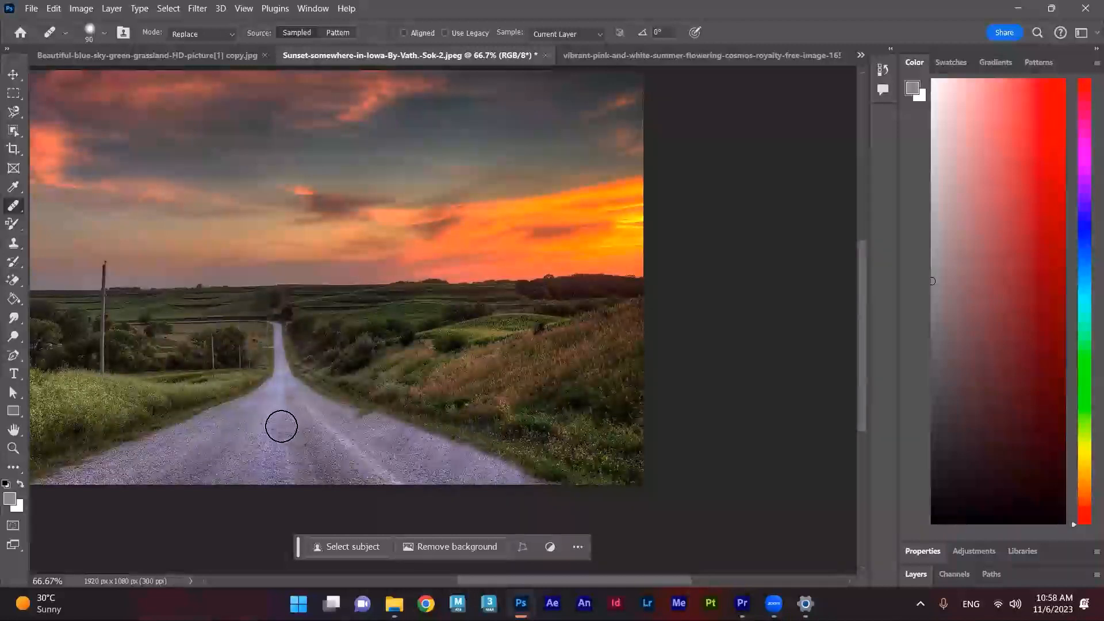
# Enlarge the Healing Brush to 300 px and paint sampled sunset sky over the clouds in the upper sky
pyautogui.click(222, 229)
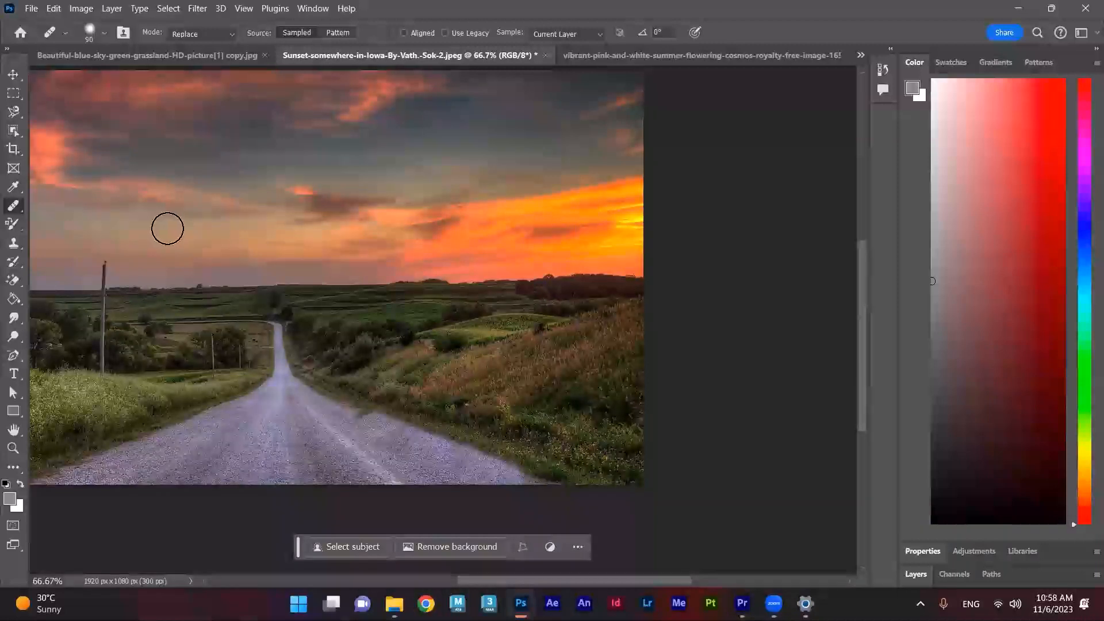
pyautogui.press(']')
pyautogui.press(']')
pyautogui.press(']')
pyautogui.press(']')
pyautogui.press(']')
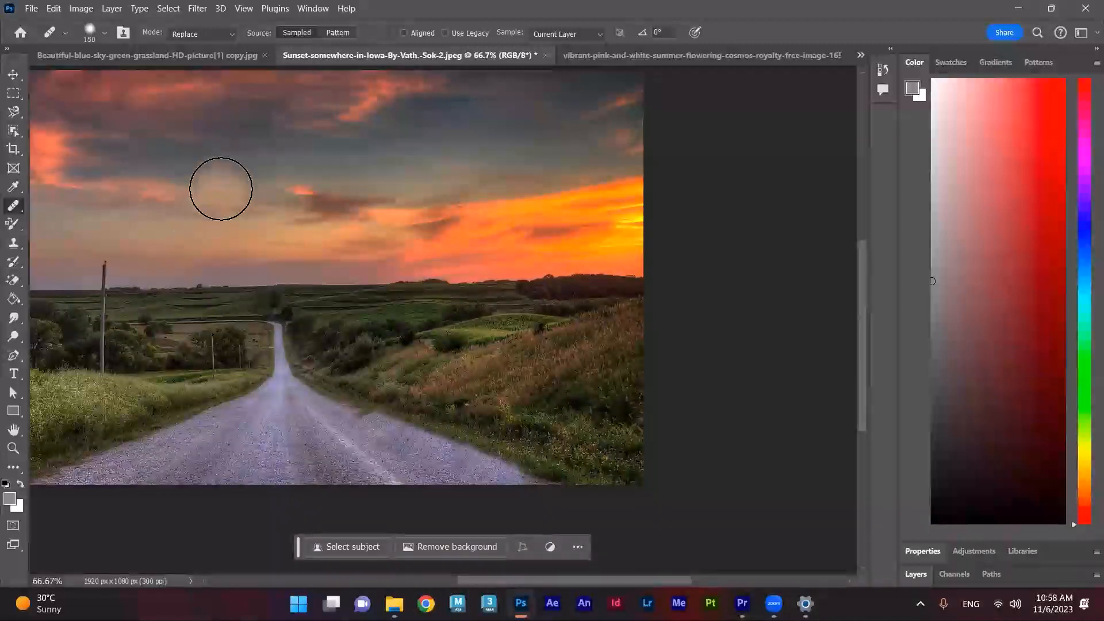
pyautogui.moveTo(196, 147)
pyautogui.mouseDown()
pyautogui.moveTo(108, 151)
pyautogui.moveTo(208, 155)
pyautogui.moveTo(152, 170)
pyautogui.moveTo(165, 177)
pyautogui.moveTo(138, 153)
pyautogui.moveTo(109, 154)
pyautogui.moveTo(498, 140)
pyautogui.moveTo(439, 123)
pyautogui.moveTo(350, 128)
pyautogui.moveTo(254, 284)
pyautogui.mouseUp()
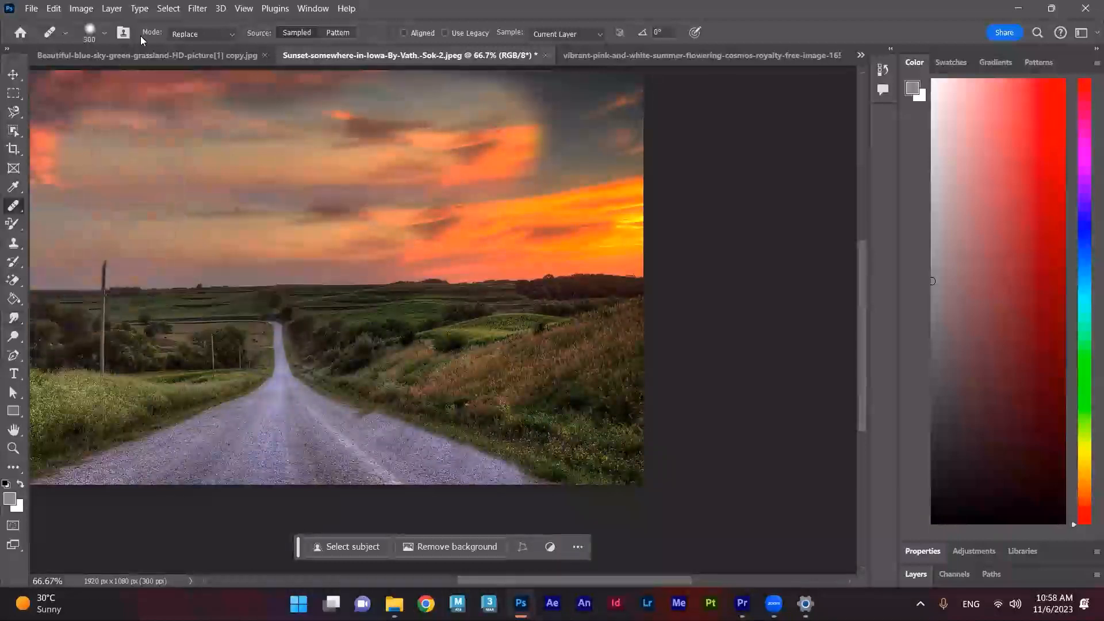
pyautogui.moveTo(249, 233)
pyautogui.mouseDown()
pyautogui.moveTo(344, 243)
pyautogui.moveTo(100, 188)
pyautogui.moveTo(471, 150)
pyautogui.moveTo(536, 166)
pyautogui.moveTo(383, 168)
pyautogui.moveTo(258, 215)
pyautogui.moveTo(558, 223)
pyautogui.moveTo(320, 263)
pyautogui.moveTo(491, 234)
pyautogui.moveTo(158, 249)
pyautogui.moveTo(450, 238)
pyautogui.moveTo(320, 221)
pyautogui.moveTo(123, 163)
pyautogui.moveTo(164, 144)
pyautogui.moveTo(298, 139)
pyautogui.moveTo(79, 158)
pyautogui.mouseUp()
pyautogui.moveTo(645, 154); pyautogui.dragTo(626, 154)
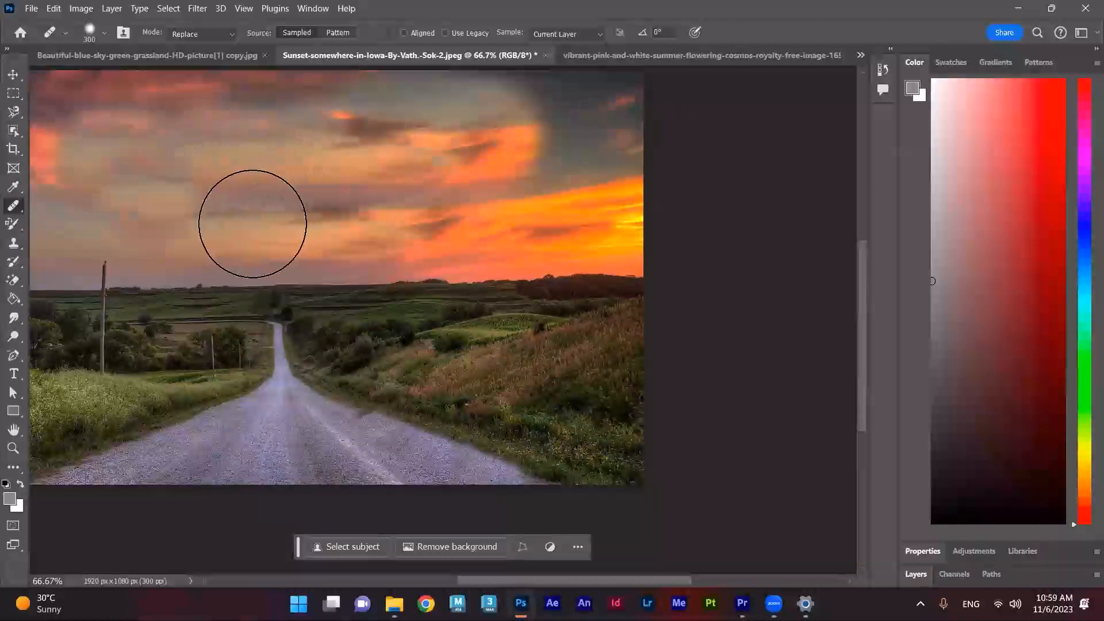
pyautogui.moveTo(486, 192)
pyautogui.mouseDown()
pyautogui.moveTo(562, 132)
pyautogui.moveTo(479, 149)
pyautogui.moveTo(354, 245)
pyautogui.moveTo(348, 218)
pyautogui.moveTo(446, 180)
pyautogui.moveTo(392, 201)
pyautogui.moveTo(456, 211)
pyautogui.moveTo(519, 200)
pyautogui.moveTo(479, 199)
pyautogui.moveTo(475, 189)
pyautogui.moveTo(500, 179)
pyautogui.moveTo(525, 196)
pyautogui.moveTo(547, 190)
pyautogui.moveTo(503, 173)
pyautogui.moveTo(469, 188)
pyautogui.moveTo(536, 190)
pyautogui.moveTo(476, 167)
pyautogui.moveTo(538, 171)
pyautogui.moveTo(476, 170)
pyautogui.moveTo(516, 147)
pyautogui.moveTo(501, 151)
pyautogui.moveTo(529, 182)
pyautogui.moveTo(488, 206)
pyautogui.moveTo(426, 136)
pyautogui.moveTo(265, 123)
pyautogui.moveTo(317, 199)
pyautogui.moveTo(276, 187)
pyautogui.moveTo(613, 199)
pyautogui.moveTo(78, 184)
pyautogui.moveTo(89, 247)
pyautogui.moveTo(129, 287)
pyautogui.mouseUp()
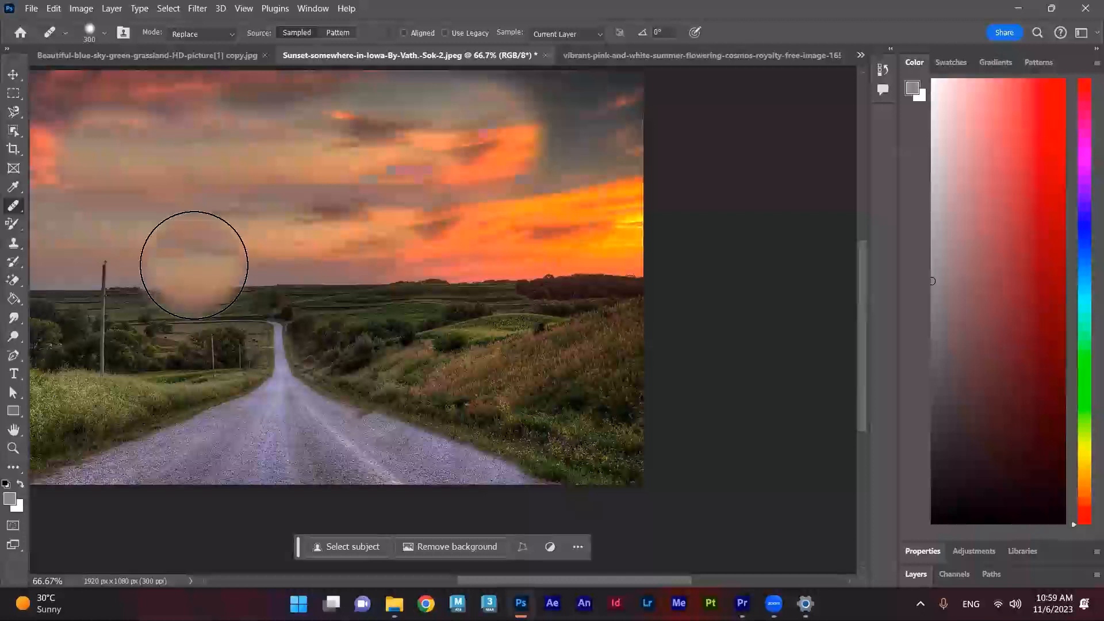
# Switch to the balloon landscape photo and undo the edits covering the hot-air balloon and the house
pyautogui.click(624, 49)
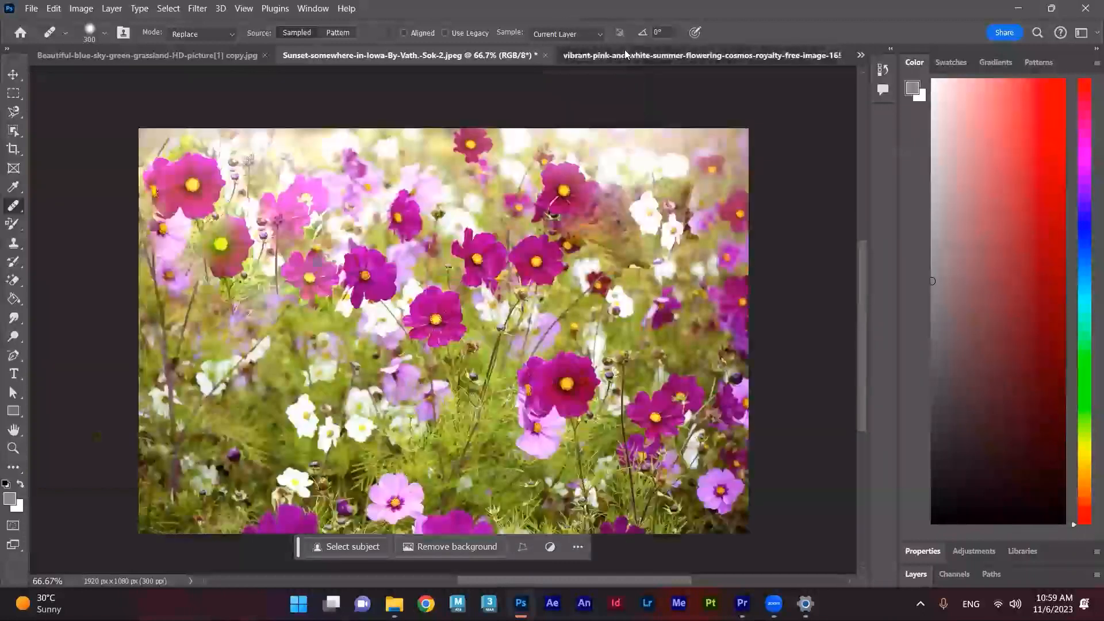
pyautogui.click(77, 53)
pyautogui.moveTo(617, 465)
pyautogui.mouseDown()
pyautogui.moveTo(540, 428)
pyautogui.moveTo(498, 380)
pyautogui.mouseUp()
pyautogui.hotkey('ctrl', 'z')
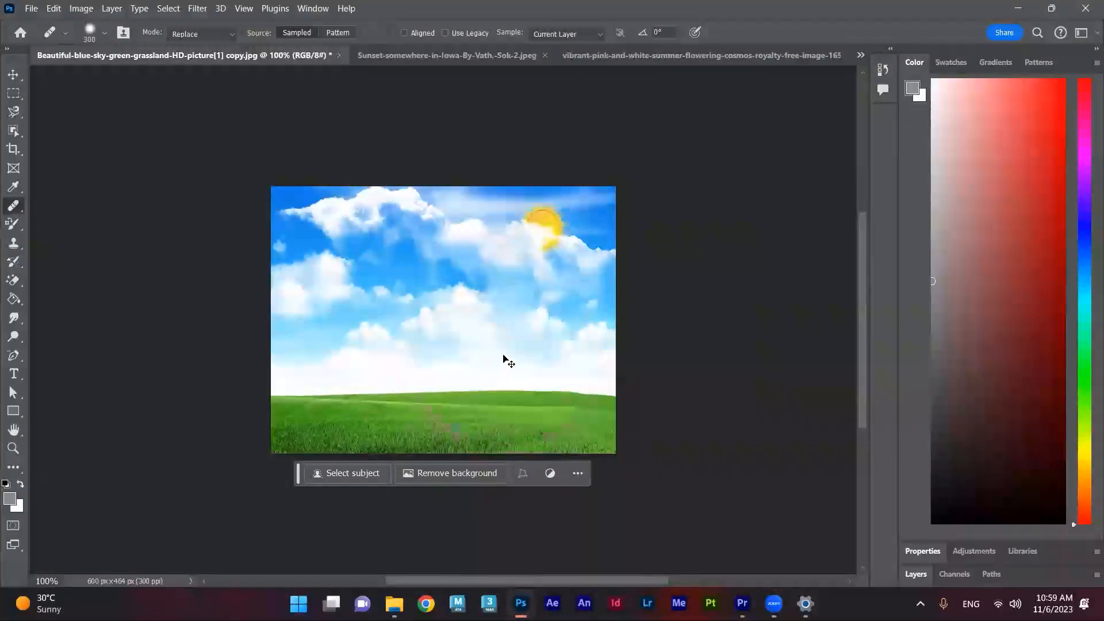
pyautogui.hotkey('ctrl', 'z')
pyautogui.click(506, 363)
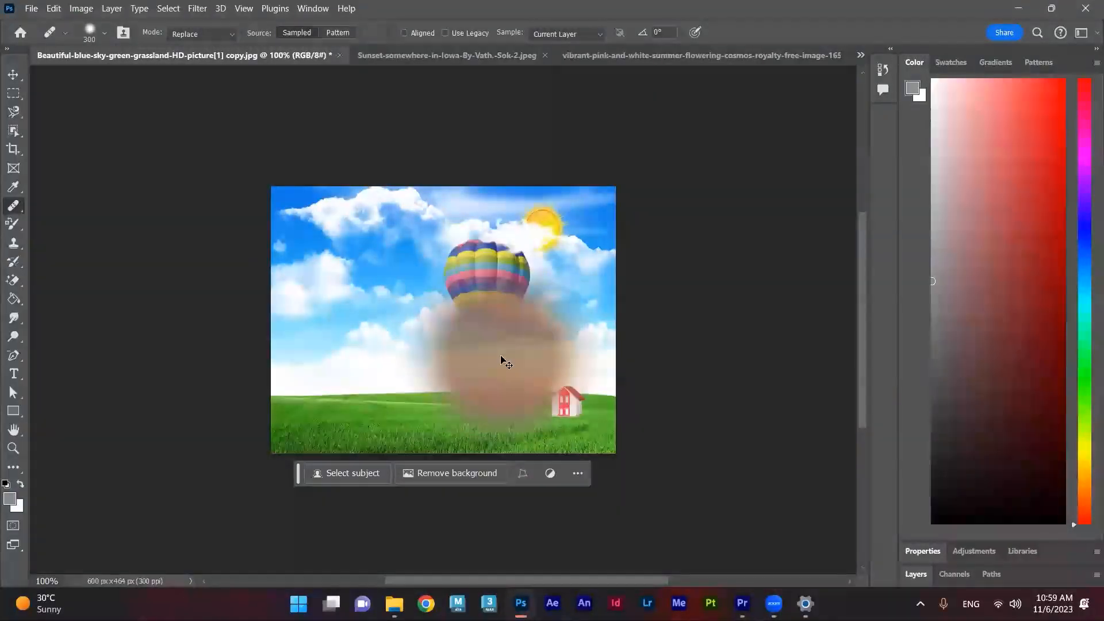
pyautogui.hotkey('ctrl', 'z')
# Reduce the Healing Brush to 70 px and try it on the low clouds beside the balloon
pyautogui.press('[')
pyautogui.press('[')
pyautogui.press('[')
pyautogui.press('[')
pyautogui.press('[')
pyautogui.press('[')
pyautogui.press('[')
pyautogui.press('[')
pyautogui.press('[')
pyautogui.moveTo(333, 361)
pyautogui.mouseDown()
pyautogui.moveTo(390, 358)
pyautogui.moveTo(429, 340)
pyautogui.moveTo(374, 319)
pyautogui.moveTo(302, 348)
pyautogui.moveTo(344, 301)
pyautogui.moveTo(419, 265)
pyautogui.moveTo(426, 232)
pyautogui.moveTo(359, 245)
pyautogui.moveTo(350, 367)
pyautogui.mouseUp()
pyautogui.click(347, 366)
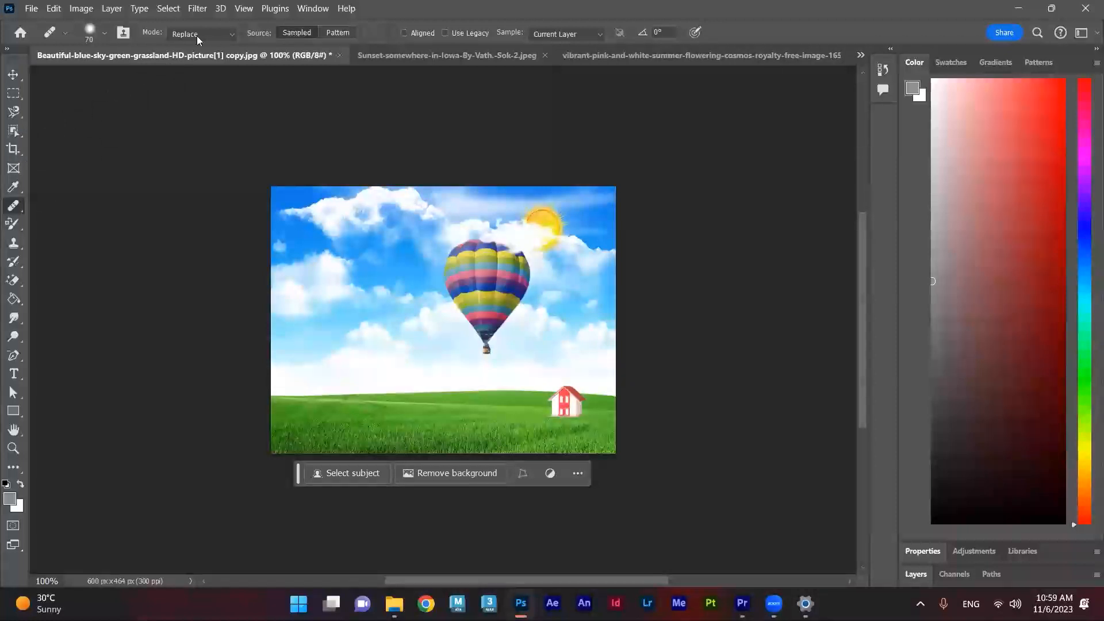
# Sample the foreground grass and paint it over the lighter hillside up to the horizon
pyautogui.rightClick(14, 214)
pyautogui.click(452, 435)
pyautogui.click(386, 428)
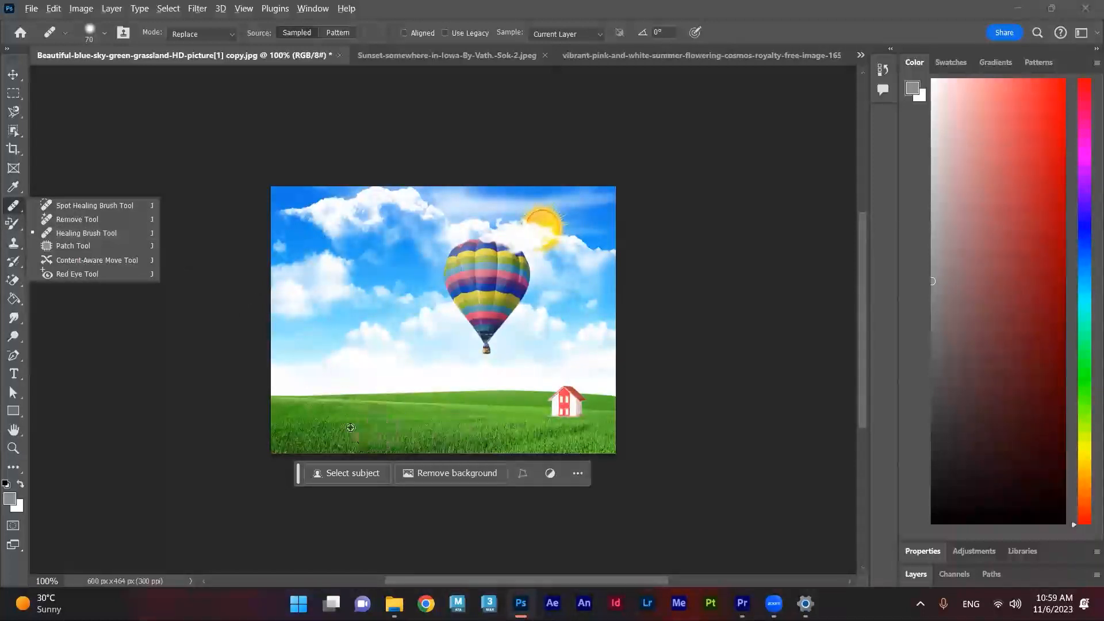
pyautogui.click(306, 429)
pyautogui.moveTo(306, 406)
pyautogui.mouseDown()
pyautogui.moveTo(285, 397)
pyautogui.moveTo(283, 407)
pyautogui.moveTo(338, 406)
pyautogui.mouseUp()
pyautogui.moveTo(350, 405); pyautogui.dragTo(403, 404)
pyautogui.moveTo(294, 401)
pyautogui.mouseDown()
pyautogui.moveTo(459, 407)
pyautogui.moveTo(444, 423)
pyautogui.moveTo(483, 406)
pyautogui.moveTo(512, 424)
pyautogui.moveTo(501, 403)
pyautogui.moveTo(511, 401)
pyautogui.moveTo(519, 416)
pyautogui.moveTo(571, 434)
pyautogui.moveTo(607, 424)
pyautogui.moveTo(606, 438)
pyautogui.moveTo(526, 445)
pyautogui.mouseUp()
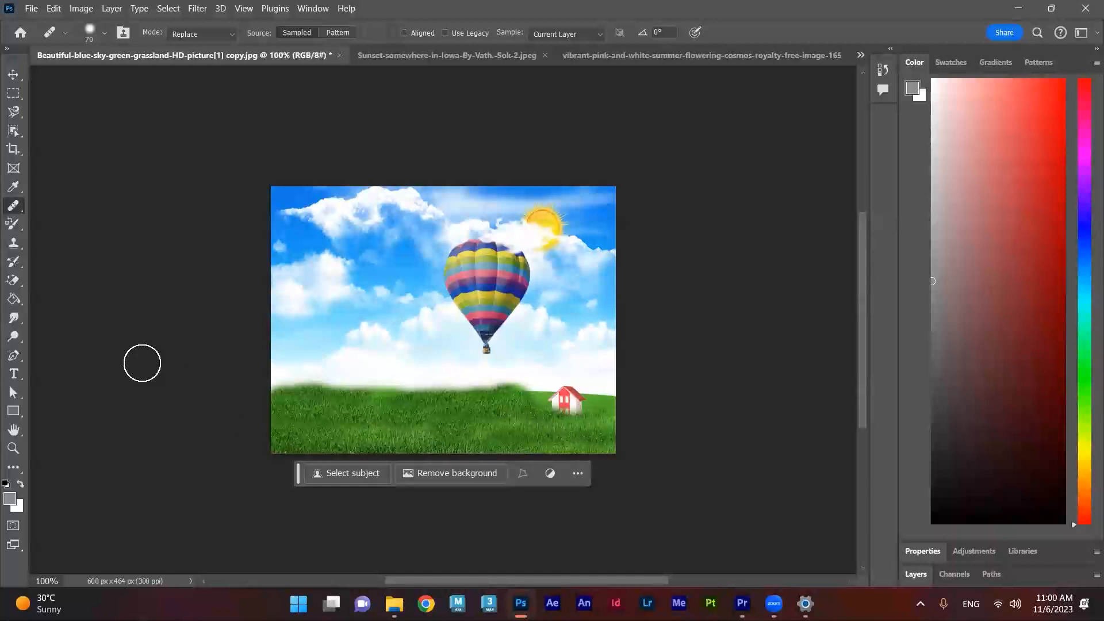
# Sample the blue sky and try painting it over the white clouds and the balloon's lower-left side
pyautogui.keyDown('alt'); pyautogui.click(276, 379); pyautogui.keyUp('alt')
pyautogui.keyDown('alt'); pyautogui.click(314, 225); pyautogui.keyUp('alt')
pyautogui.moveTo(360, 309)
pyautogui.mouseDown()
pyautogui.moveTo(394, 298)
pyautogui.moveTo(367, 309)
pyautogui.moveTo(387, 274)
pyautogui.moveTo(407, 288)
pyautogui.moveTo(367, 324)
pyautogui.moveTo(373, 339)
pyautogui.mouseUp()
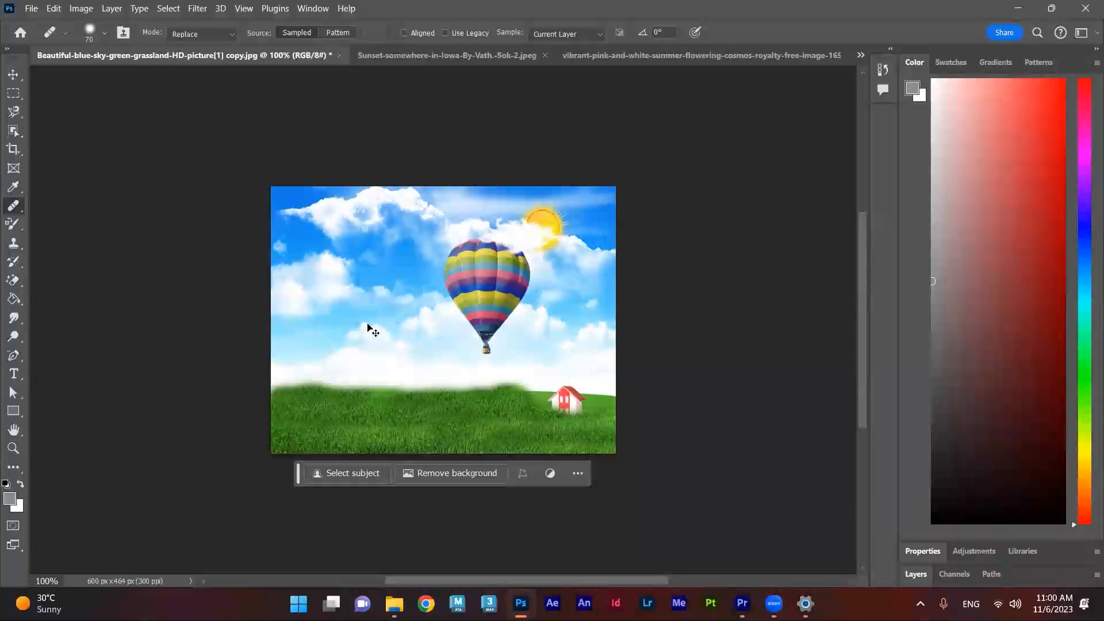
pyautogui.click(469, 301)
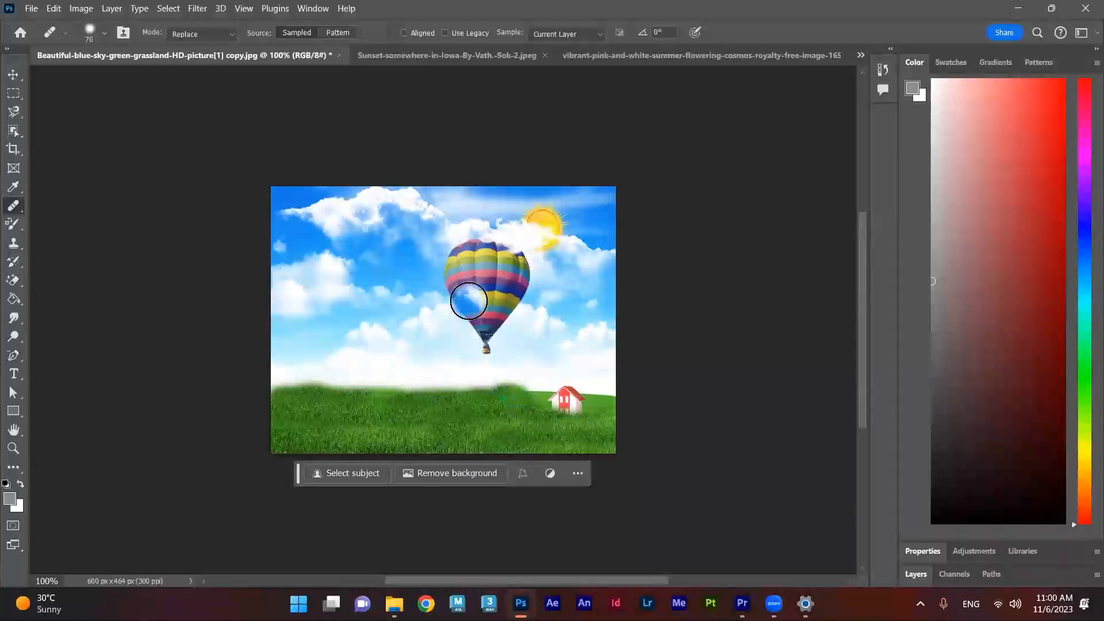
# Undo the grass and sky healing strokes and clear the selection around the house
pyautogui.rightClick(14, 209)
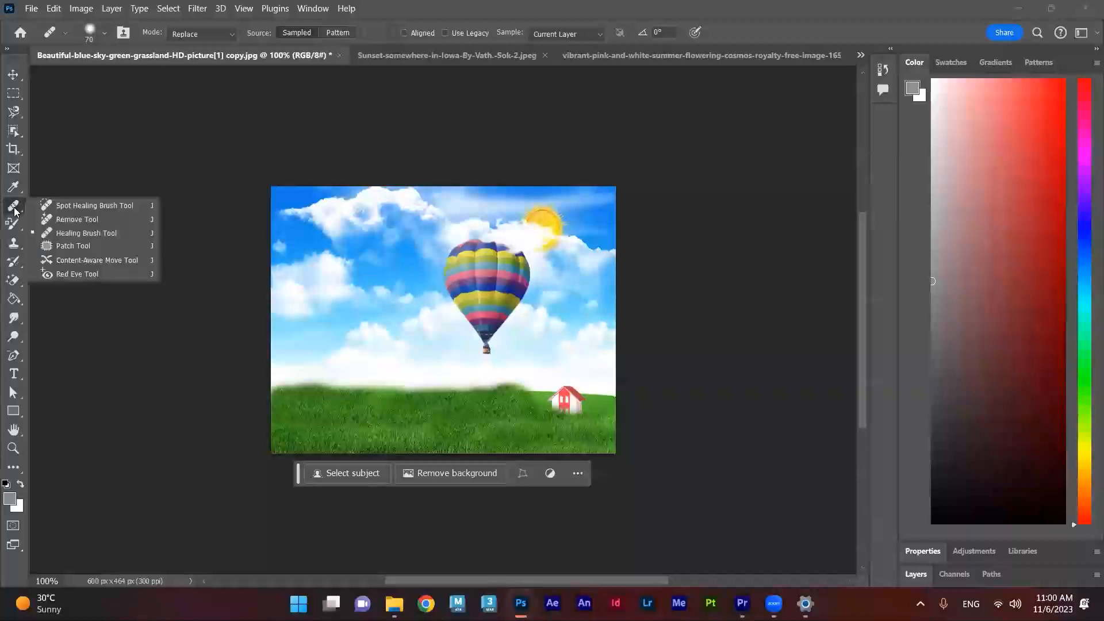
pyautogui.click(198, 129)
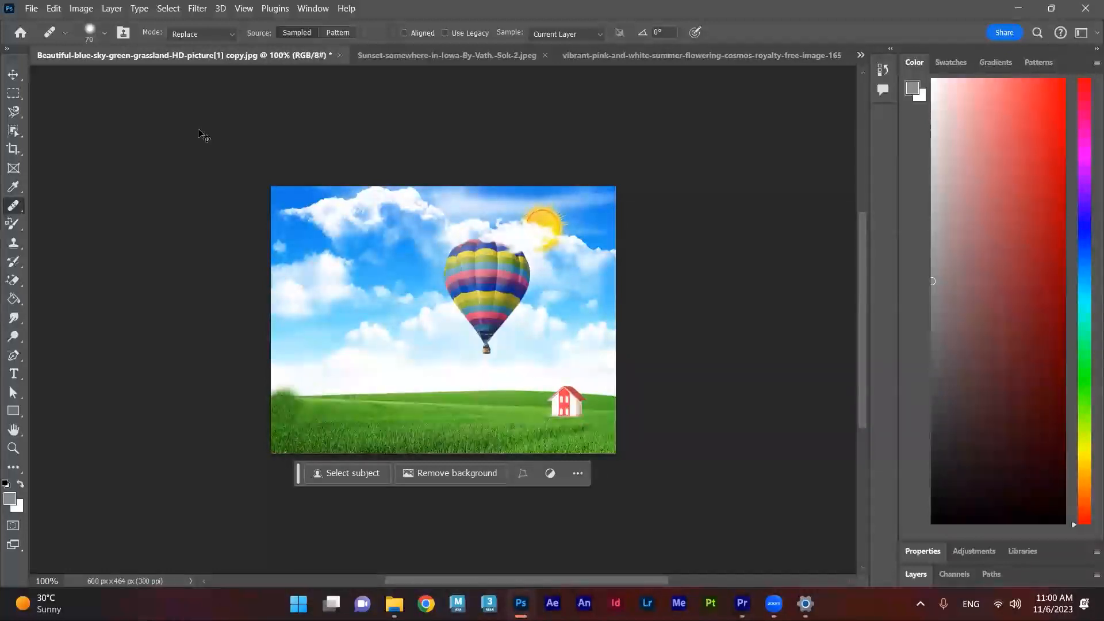
pyautogui.hotkey('ctrl', 'shift', 'd')
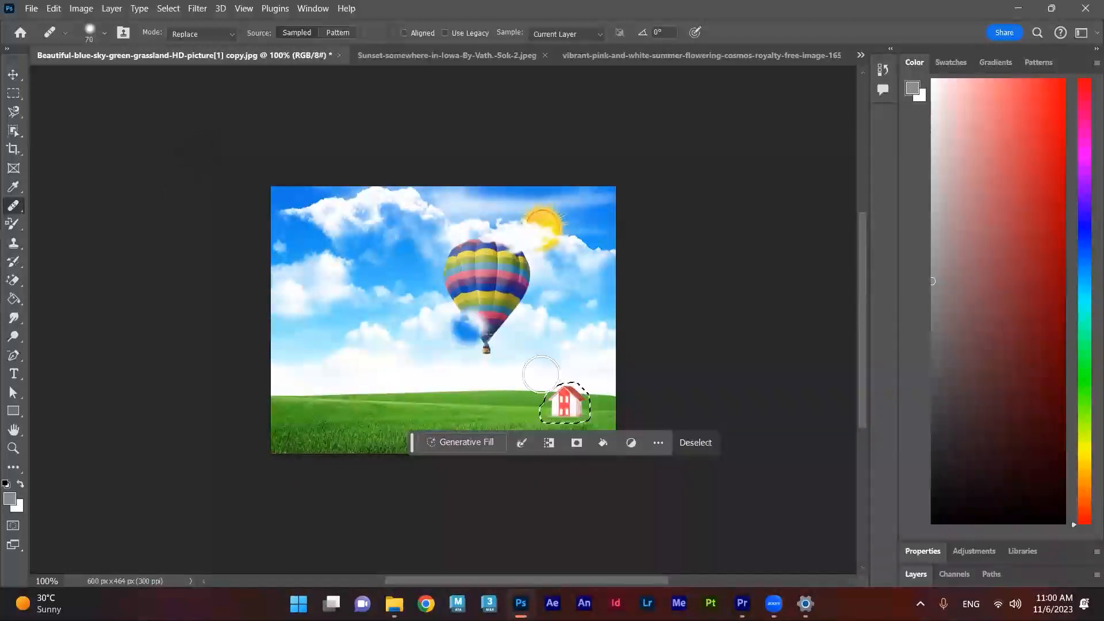
pyautogui.click(14, 92)
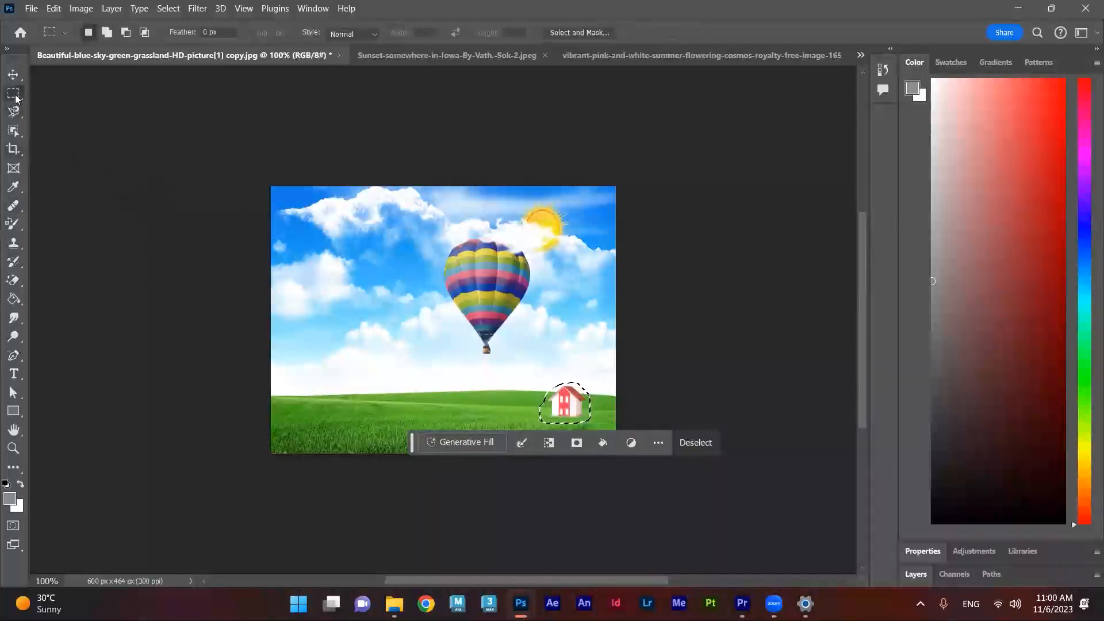
pyautogui.hotkey('ctrl', 'd')
# With the Patch Tool, outline the house on the hillside with a freehand selection
pyautogui.click(13, 211)
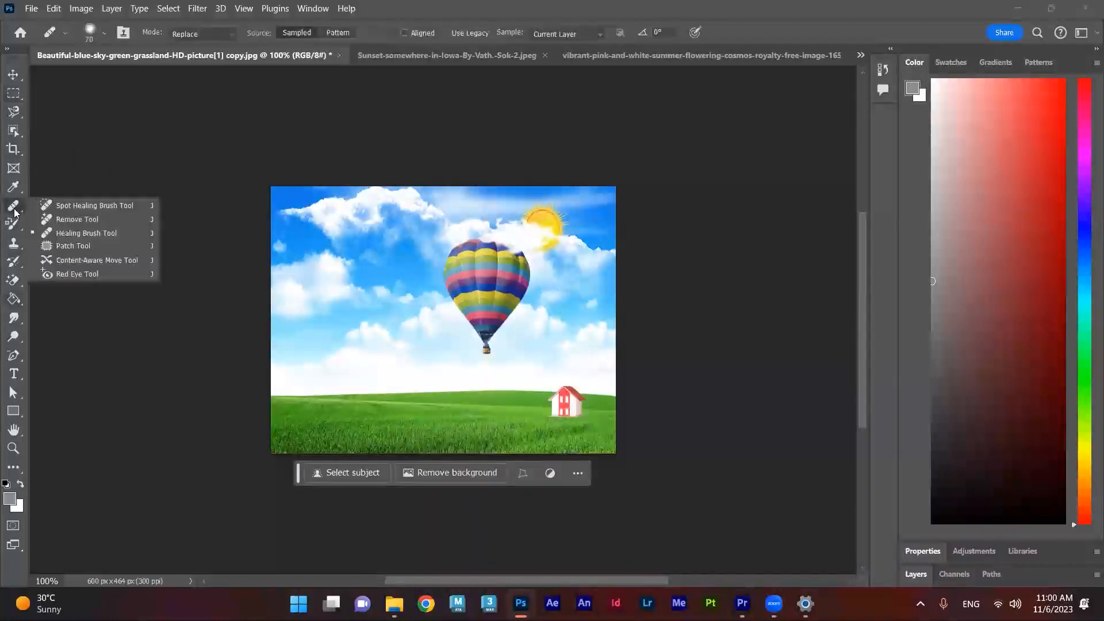
pyautogui.click(68, 246)
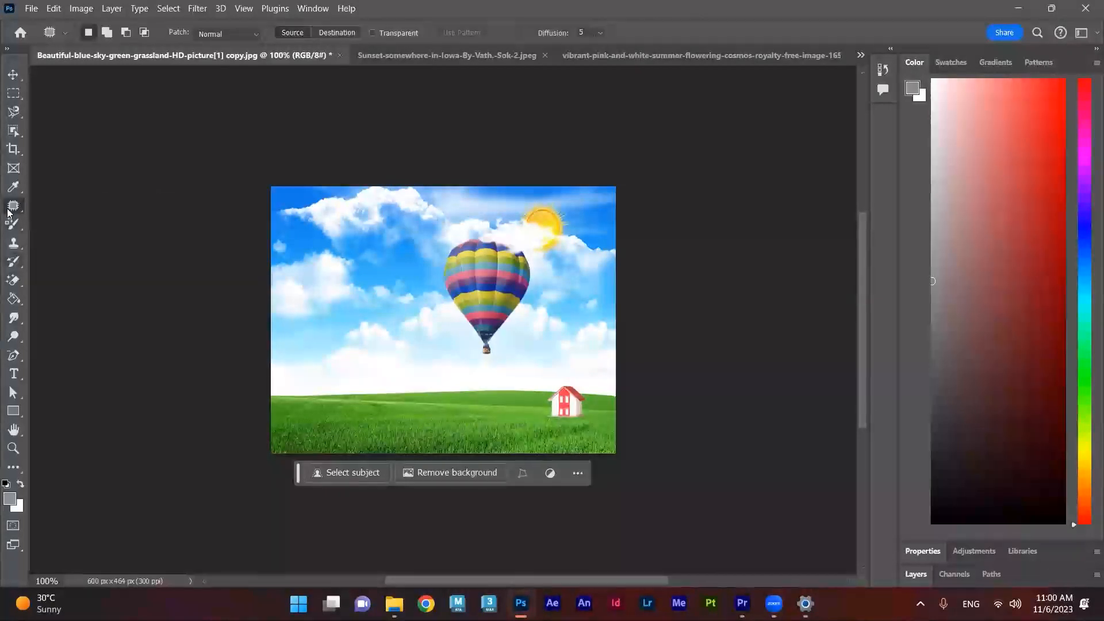
pyautogui.moveTo(545, 418)
pyautogui.mouseDown()
pyautogui.moveTo(539, 405)
pyautogui.moveTo(571, 384)
pyautogui.mouseUp()
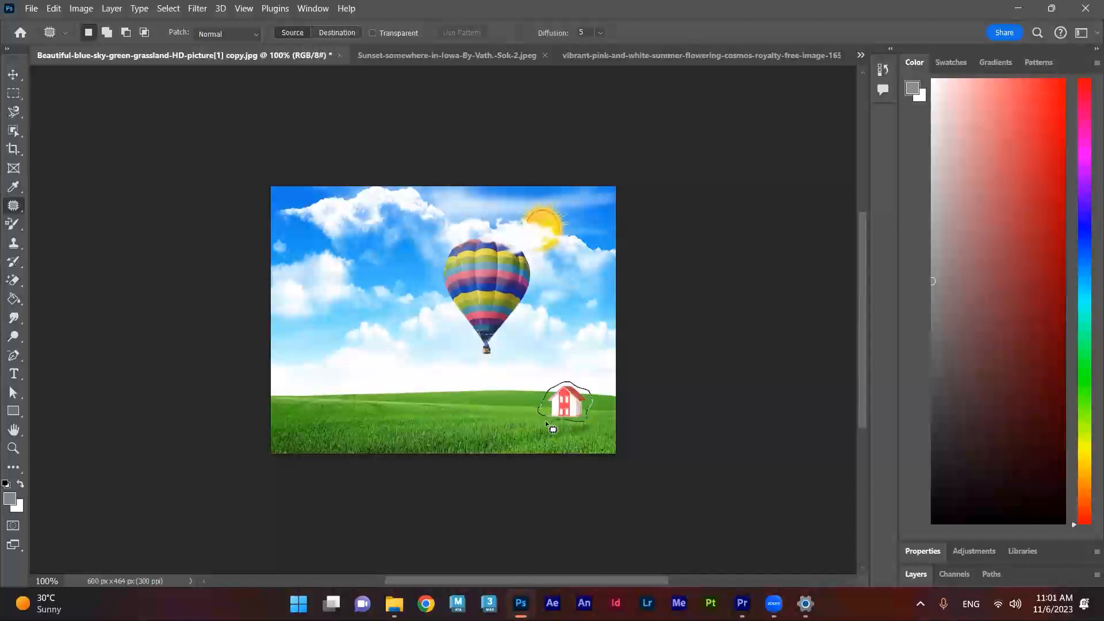
pyautogui.moveTo(543, 414); pyautogui.dragTo(544, 415)
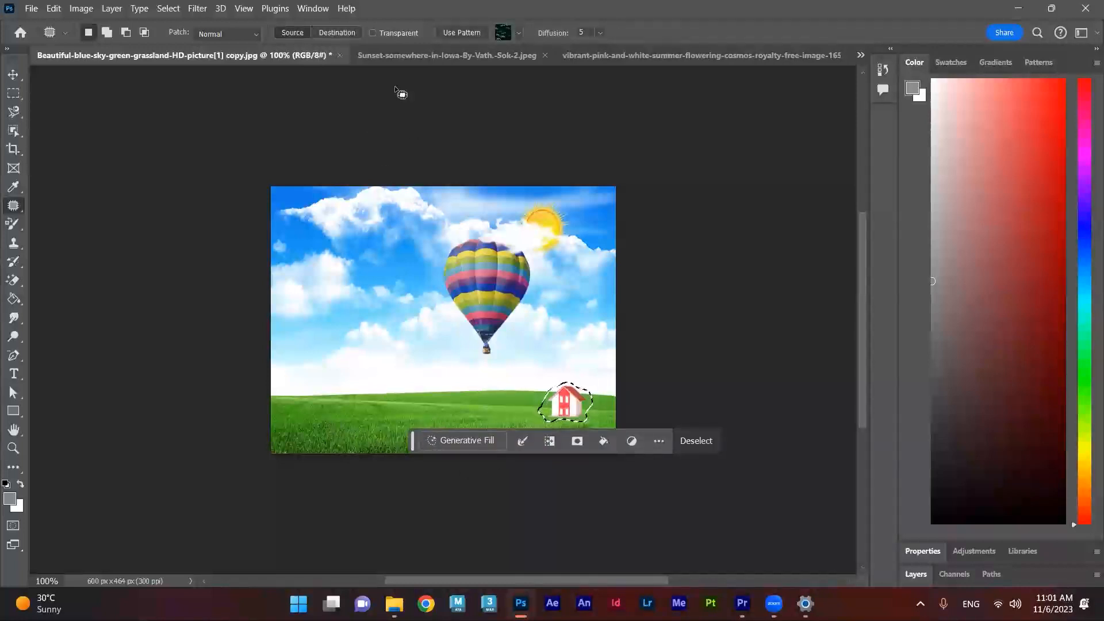
# Try patching the selected house from the grass at lower left and from the sky, and undo these patches
pyautogui.moveTo(567, 406); pyautogui.dragTo(333, 423)
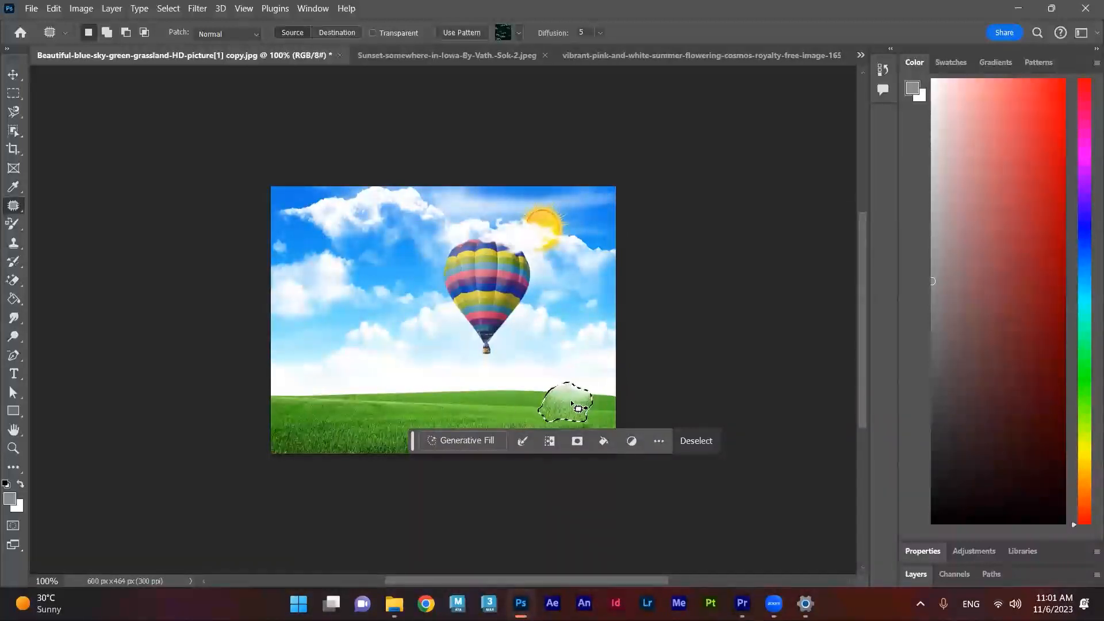
pyautogui.moveTo(578, 408); pyautogui.dragTo(362, 271)
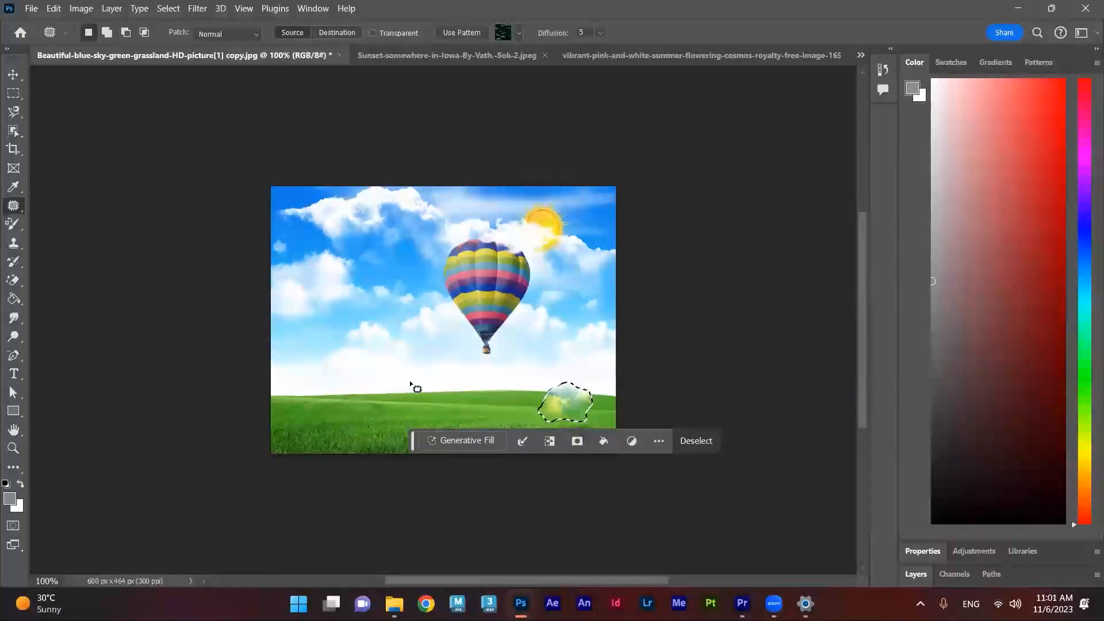
pyautogui.hotkey('ctrl', 'z')
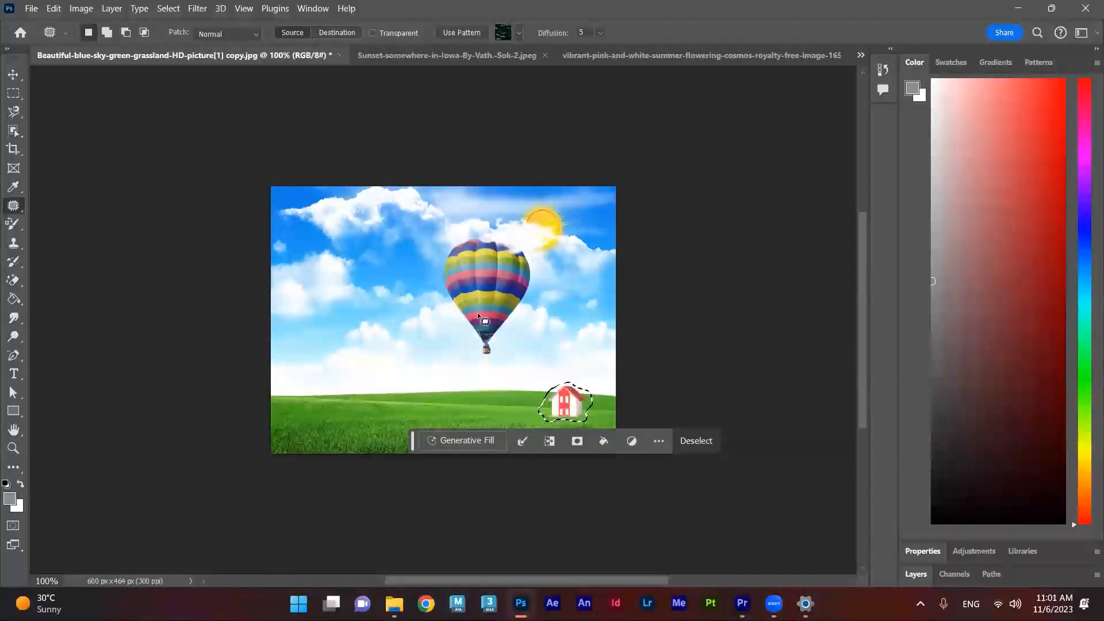
# Patch a copy of the house onto the lower-left grass in Destination mode, and cover that copy with nearby grass in Source mode
pyautogui.click(329, 33)
pyautogui.moveTo(571, 408); pyautogui.dragTo(332, 429)
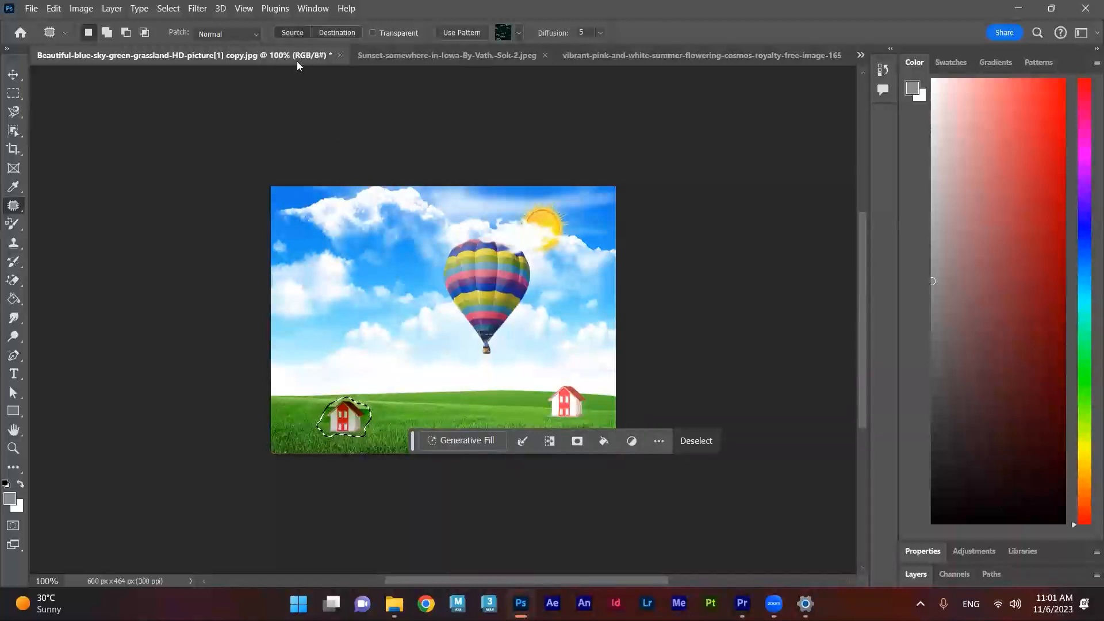
pyautogui.moveTo(367, 428); pyautogui.dragTo(477, 427)
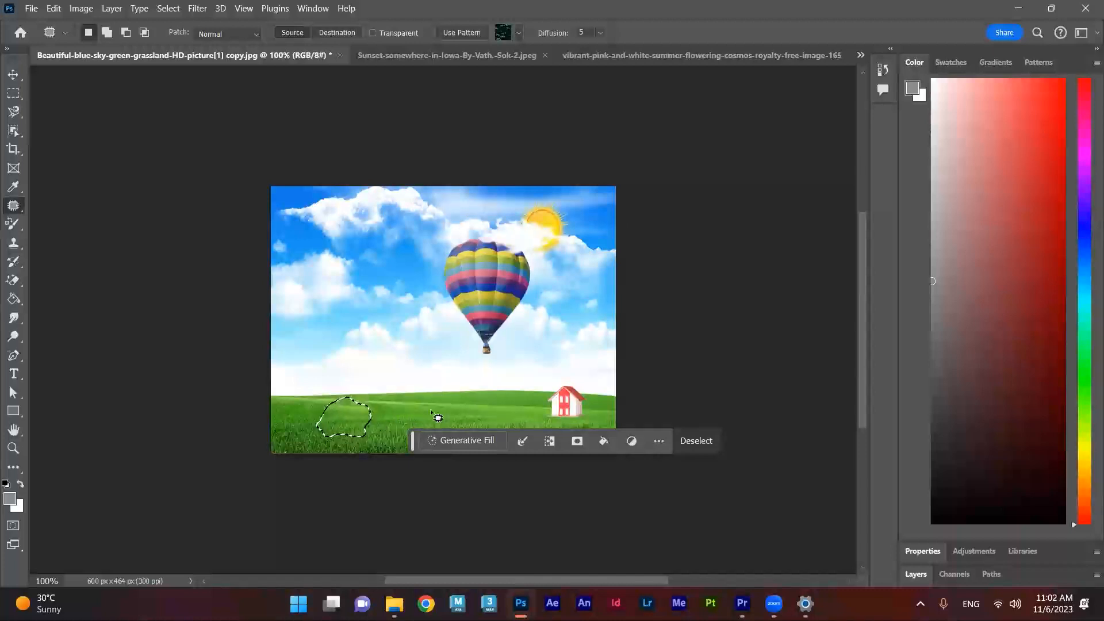
# Try patching the lower-left grass over the house with the Patch Tool in Destination mode, undo it, and clear the selection
pyautogui.click(343, 32)
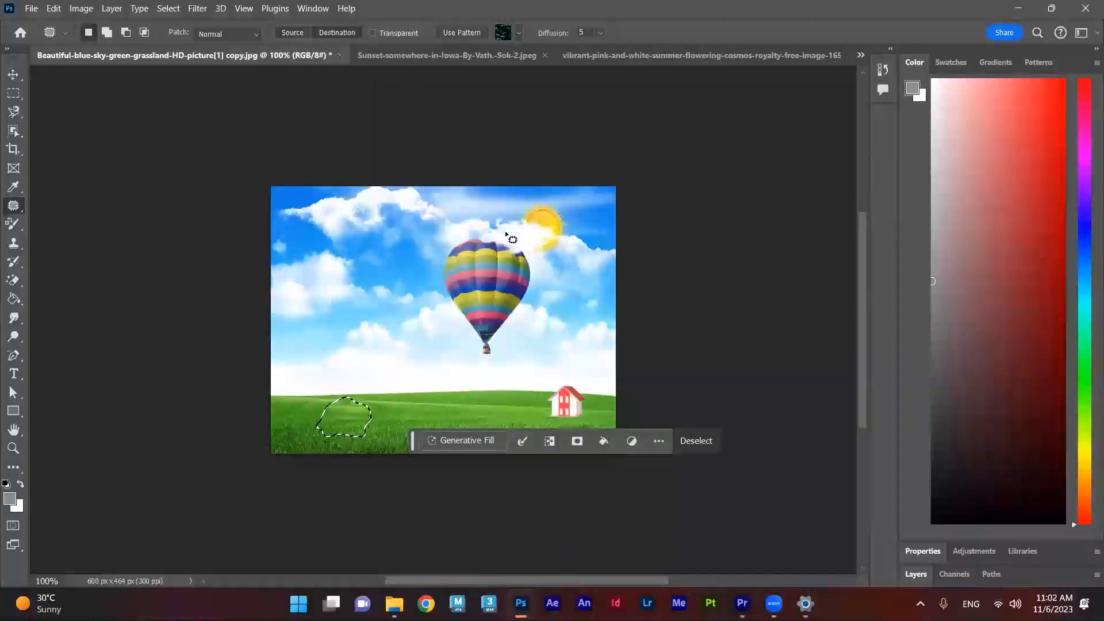
pyautogui.moveTo(358, 422)
pyautogui.mouseDown()
pyautogui.moveTo(519, 418)
pyautogui.moveTo(566, 402)
pyautogui.mouseUp()
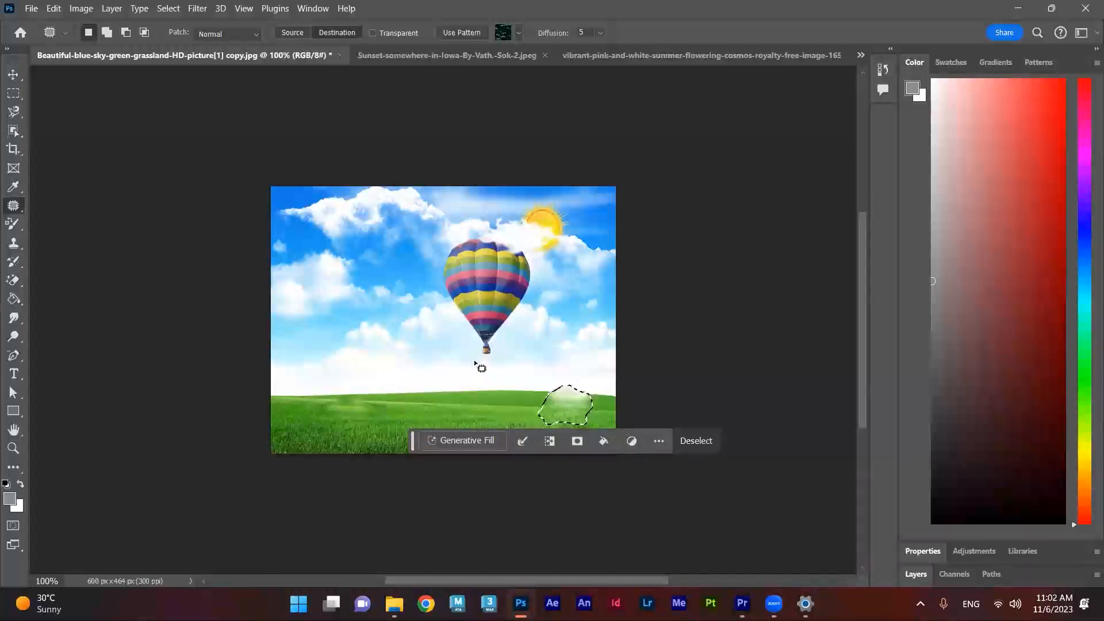
pyautogui.moveTo(564, 416); pyautogui.dragTo(414, 428)
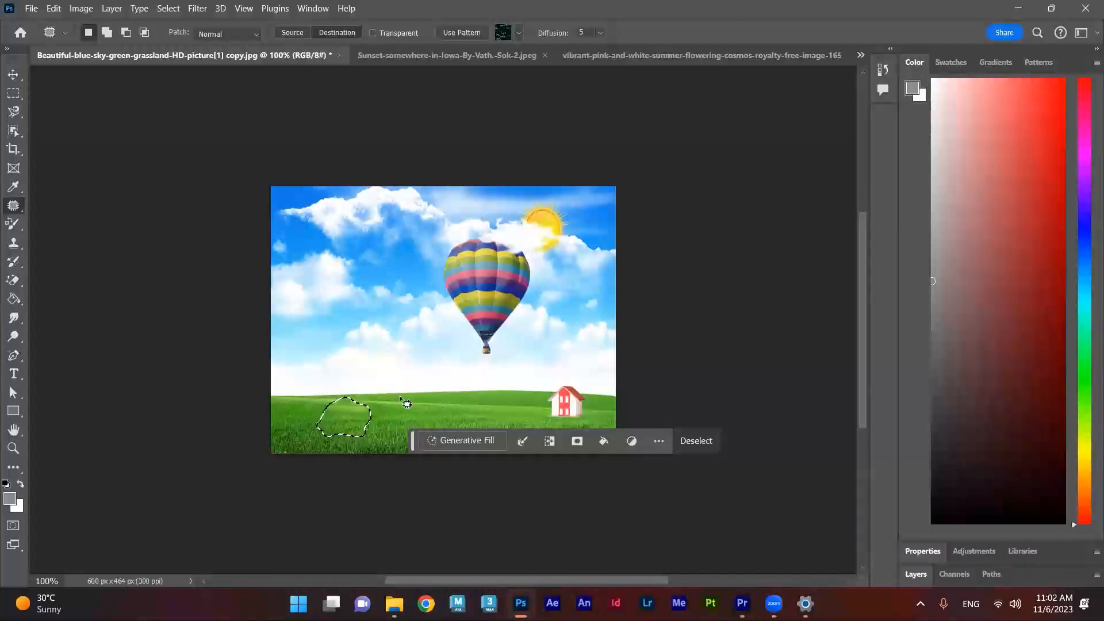
pyautogui.hotkey('ctrl', 'z')
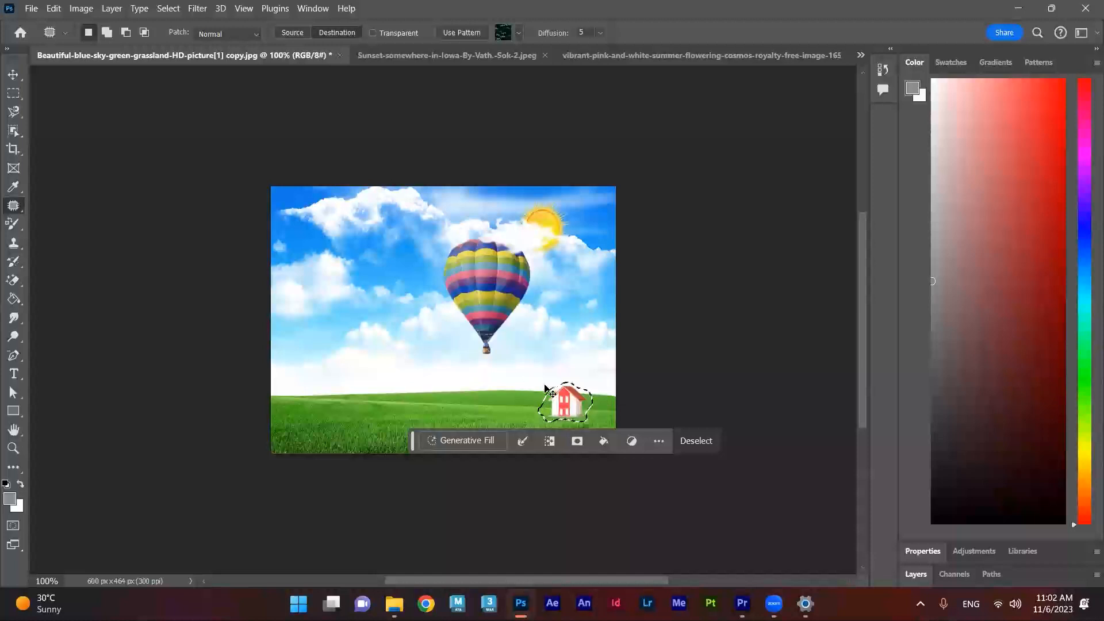
pyautogui.click(696, 441)
# With the Patch Tool, outline the house on the hillside again with a freehand selection
pyautogui.rightClick(14, 205)
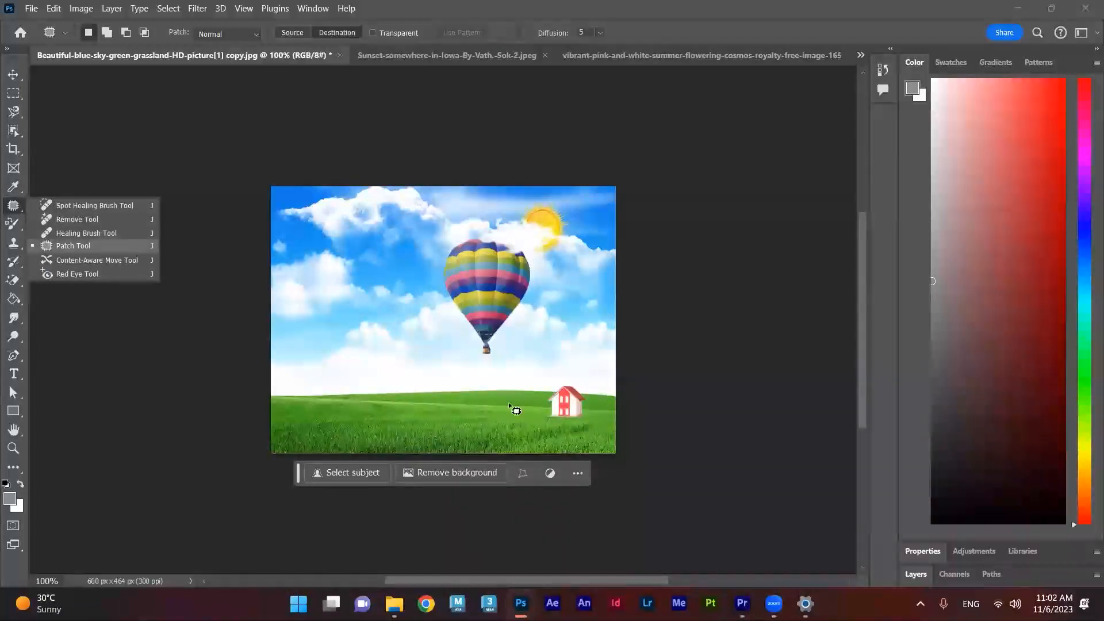
pyautogui.click(68, 246)
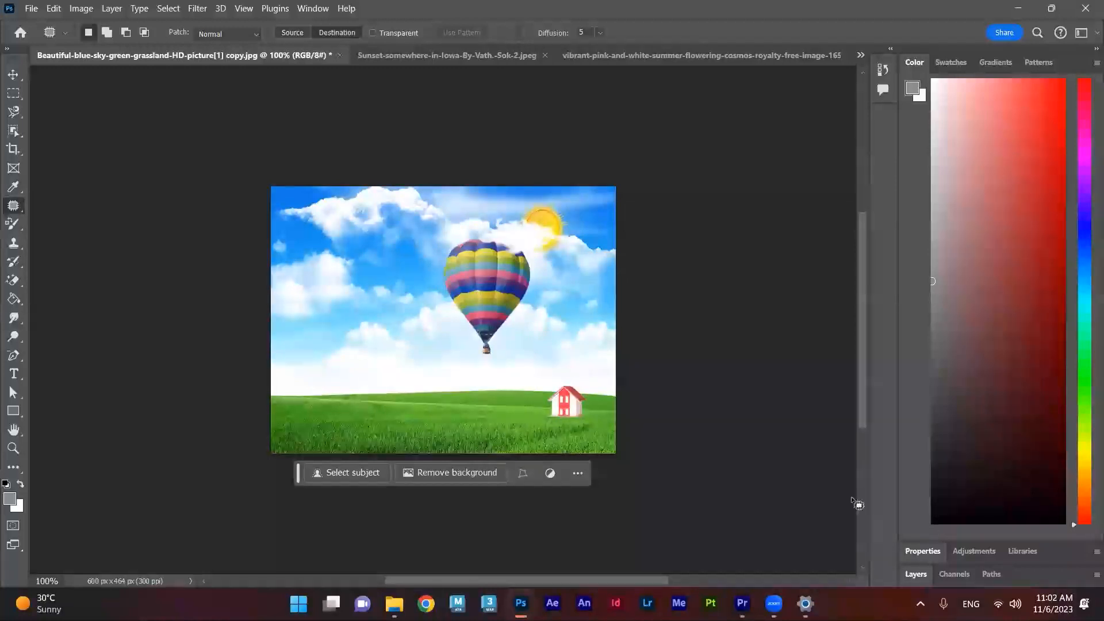
pyautogui.moveTo(544, 426); pyautogui.dragTo(539, 418)
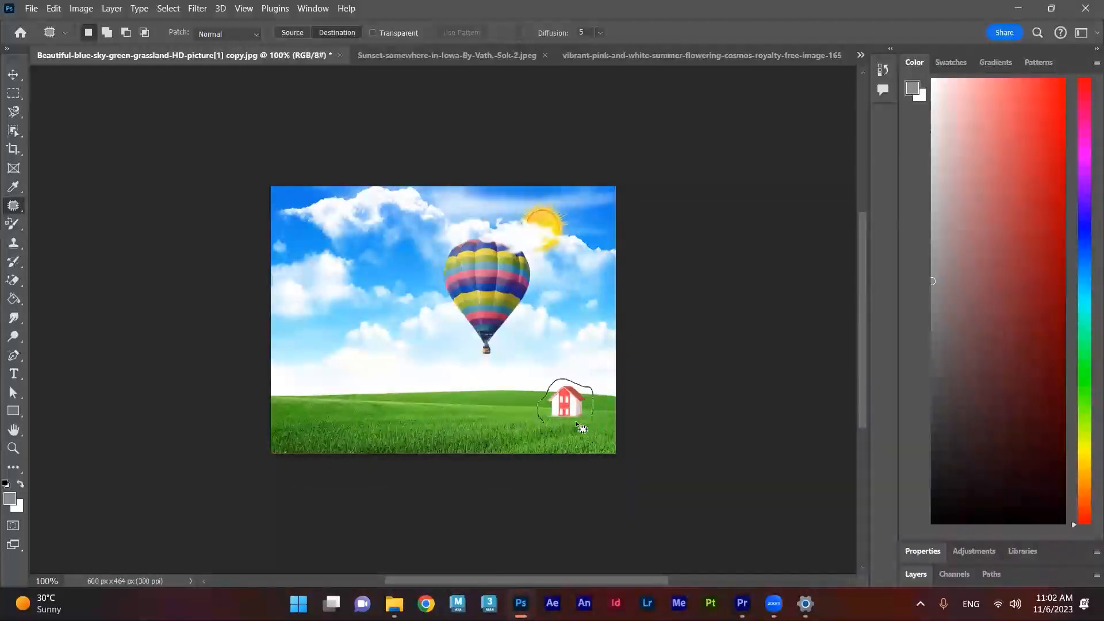
pyautogui.moveTo(546, 426); pyautogui.dragTo(545, 427)
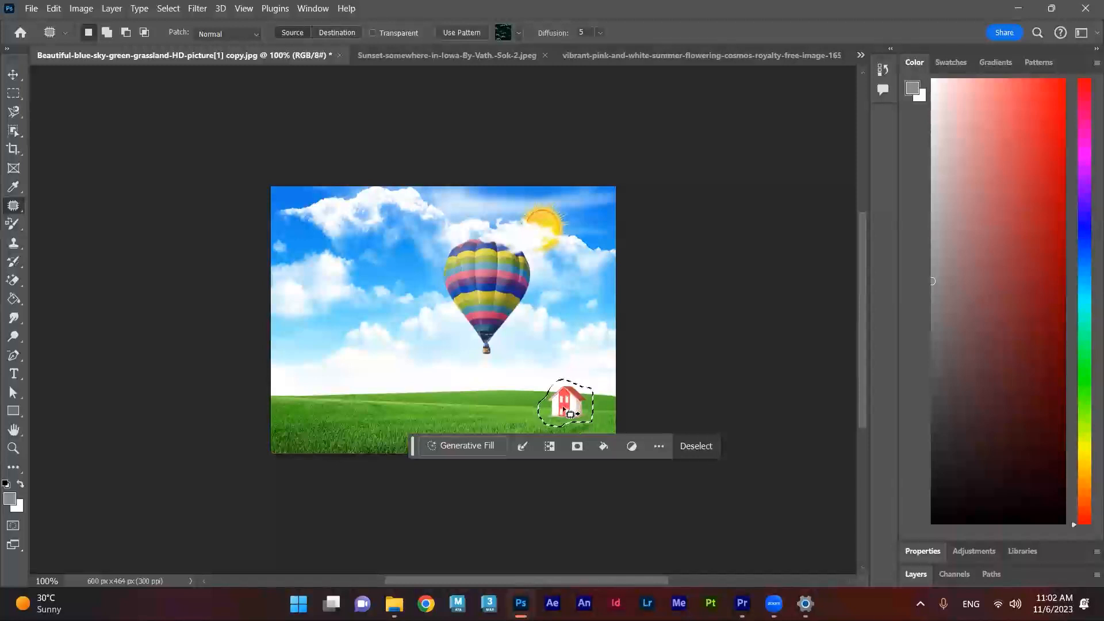
# Try patching a copy of the selected house onto the lower-left grass in Destination mode
pyautogui.moveTo(569, 414); pyautogui.dragTo(311, 425)
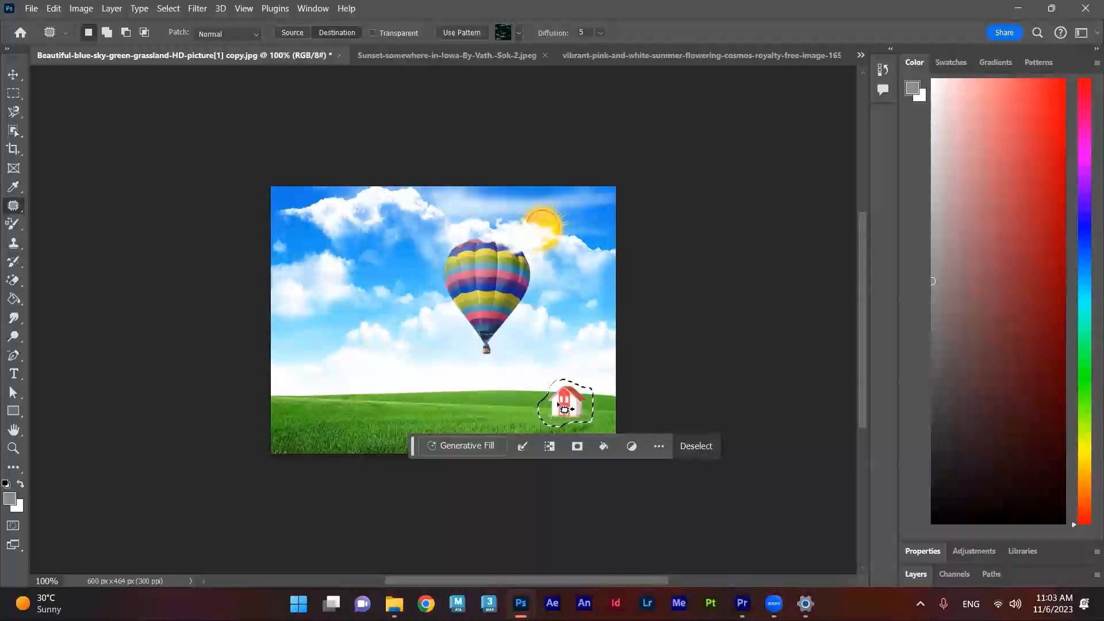
pyautogui.moveTo(550, 408); pyautogui.dragTo(329, 424)
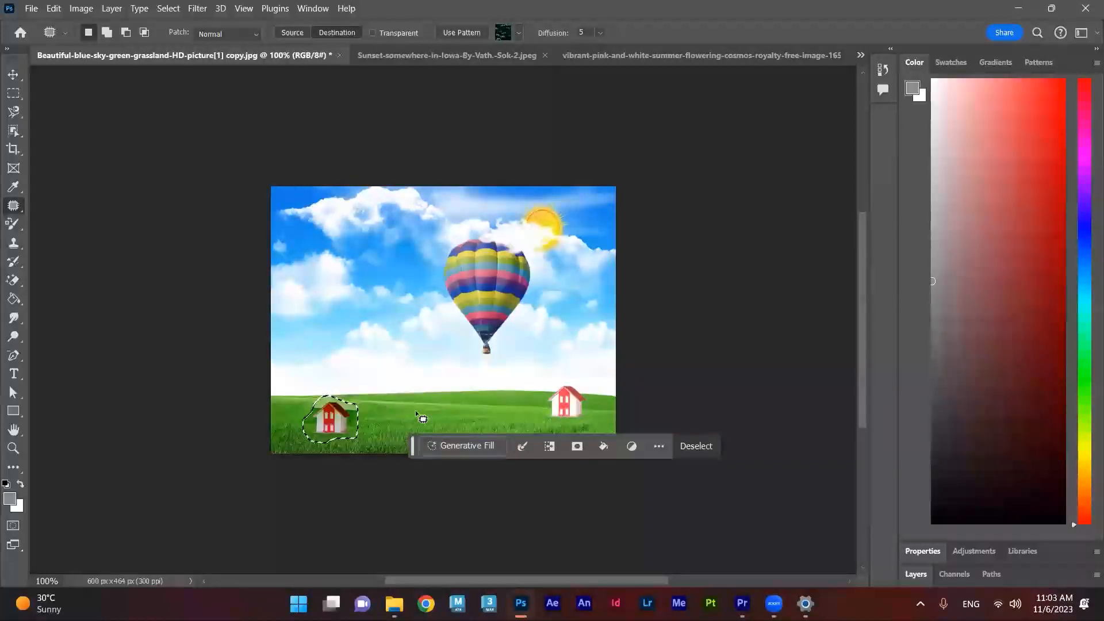
pyautogui.hotkey('ctrl', 'd')
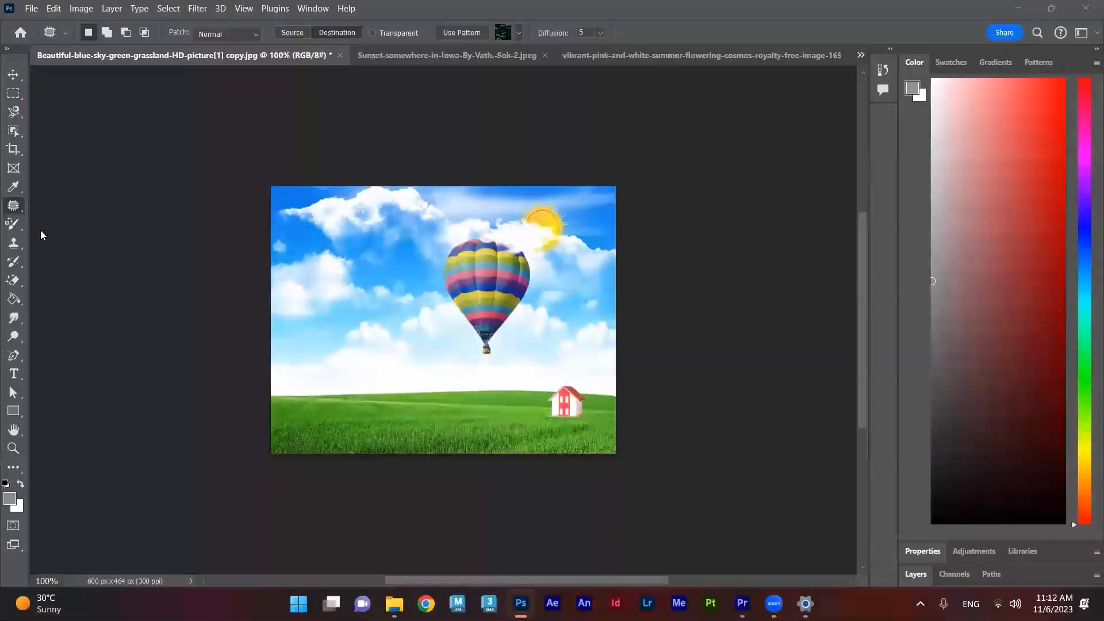
# Clear the selection around the house and activate the Content-Aware Move Tool in Move mode
pyautogui.click(13, 207)
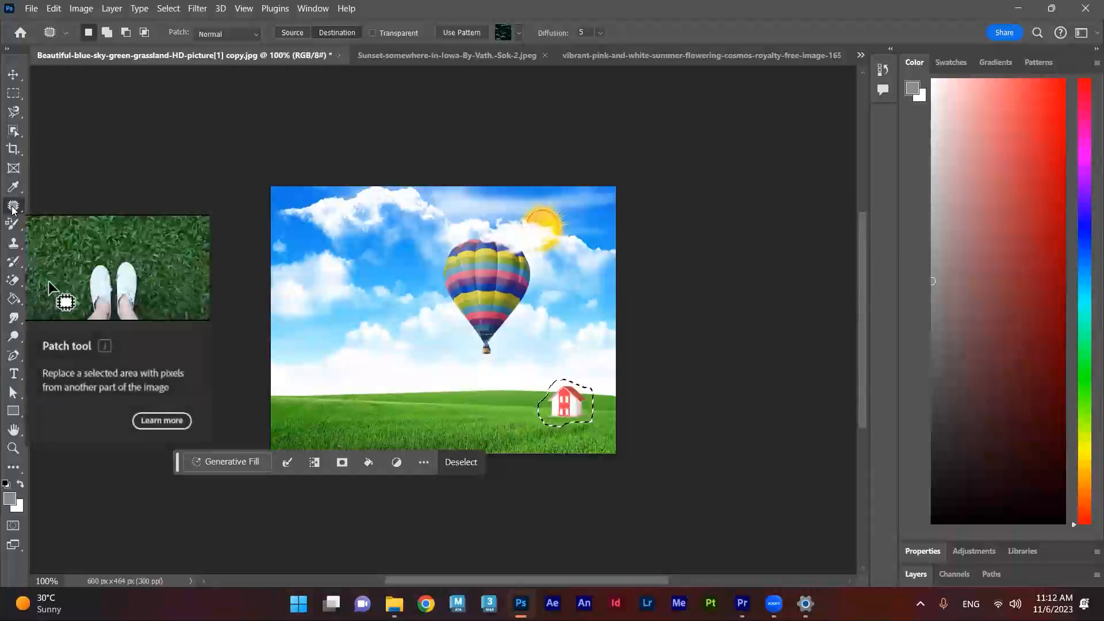
pyautogui.click(13, 207)
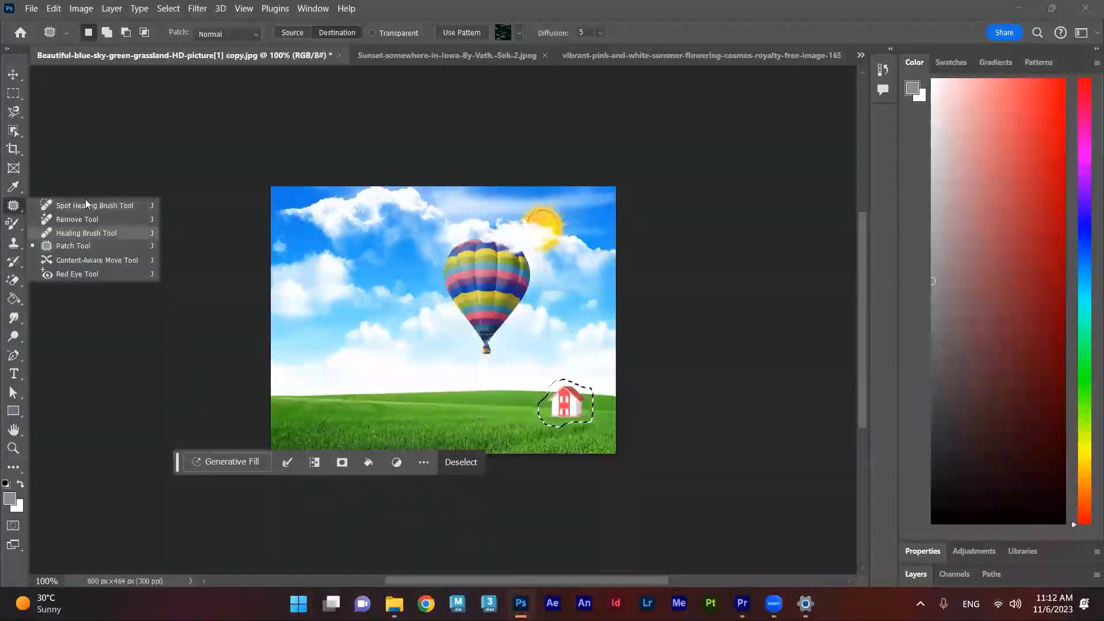
pyautogui.click(110, 261)
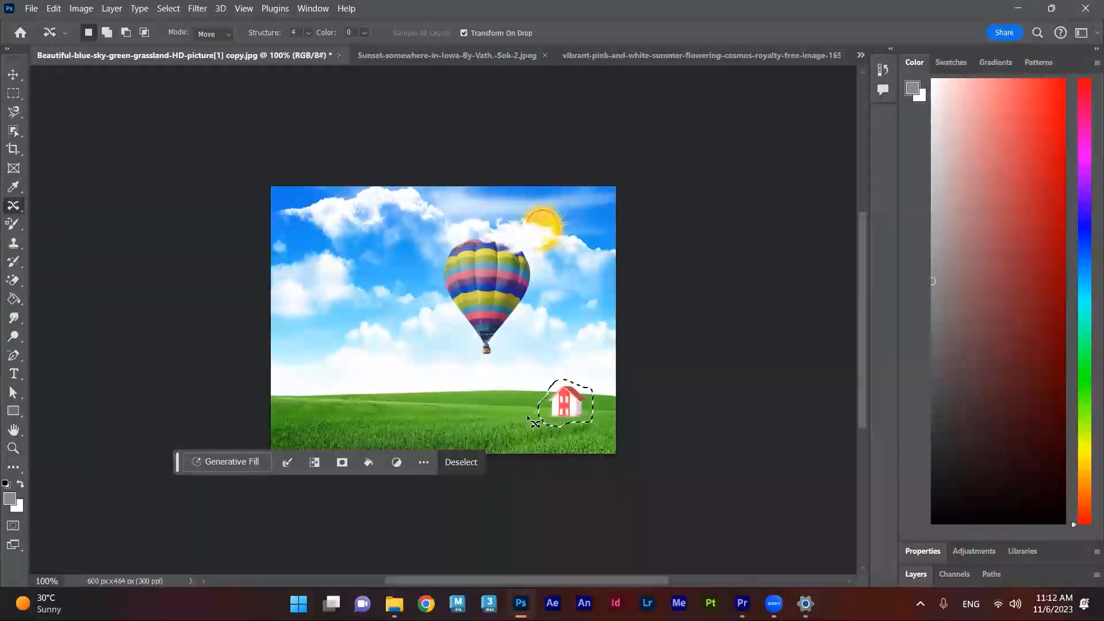
pyautogui.click(13, 92)
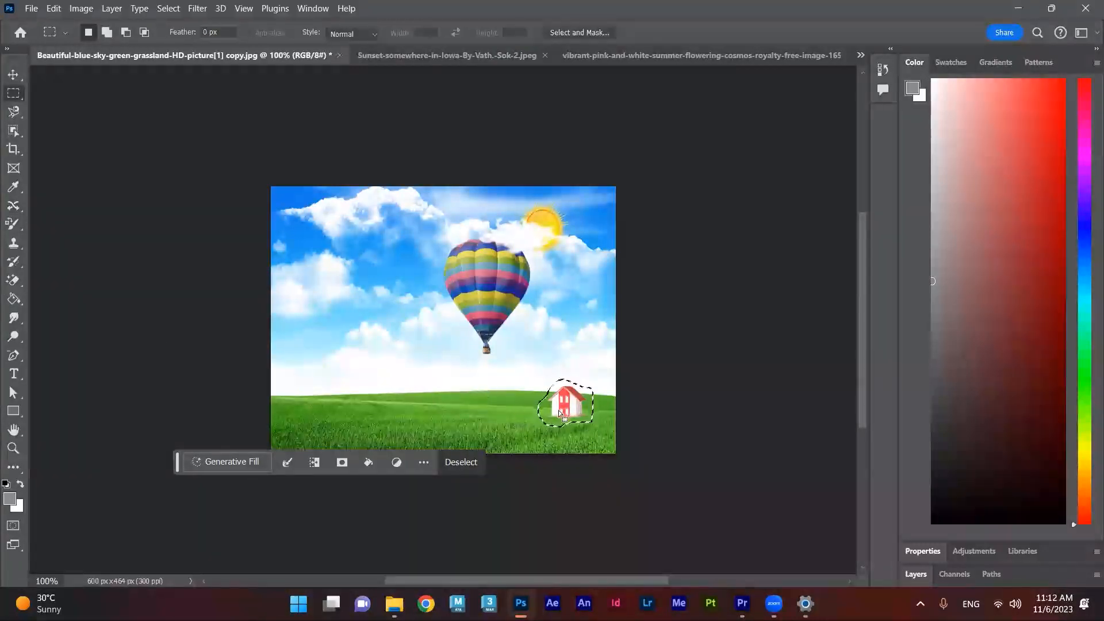
pyautogui.click(496, 420)
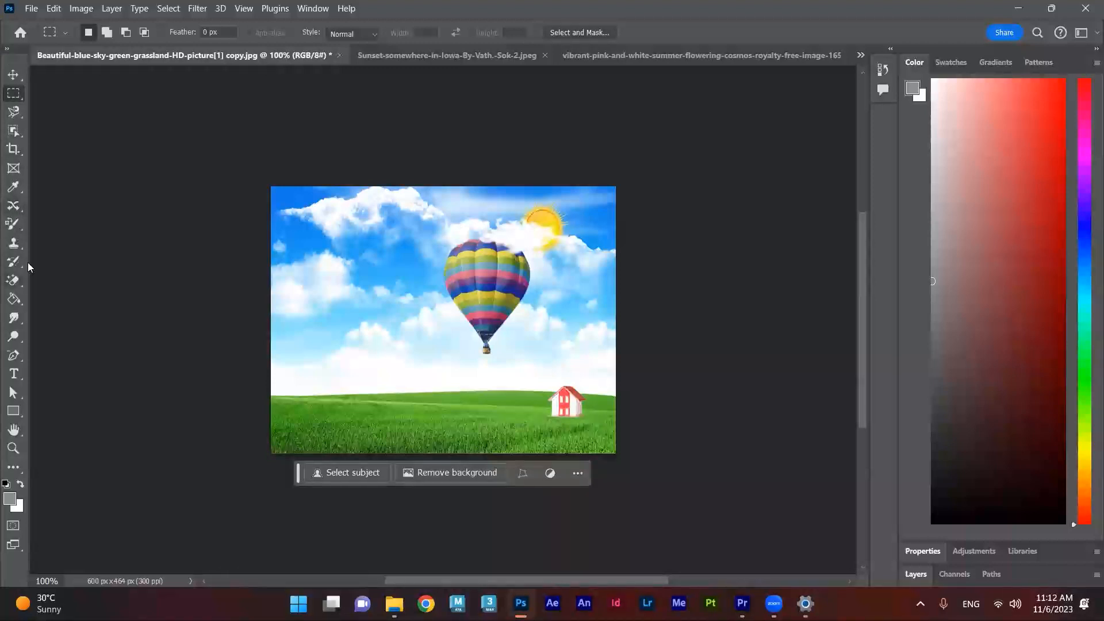
pyautogui.click(13, 206)
pyautogui.rightClick(13, 205)
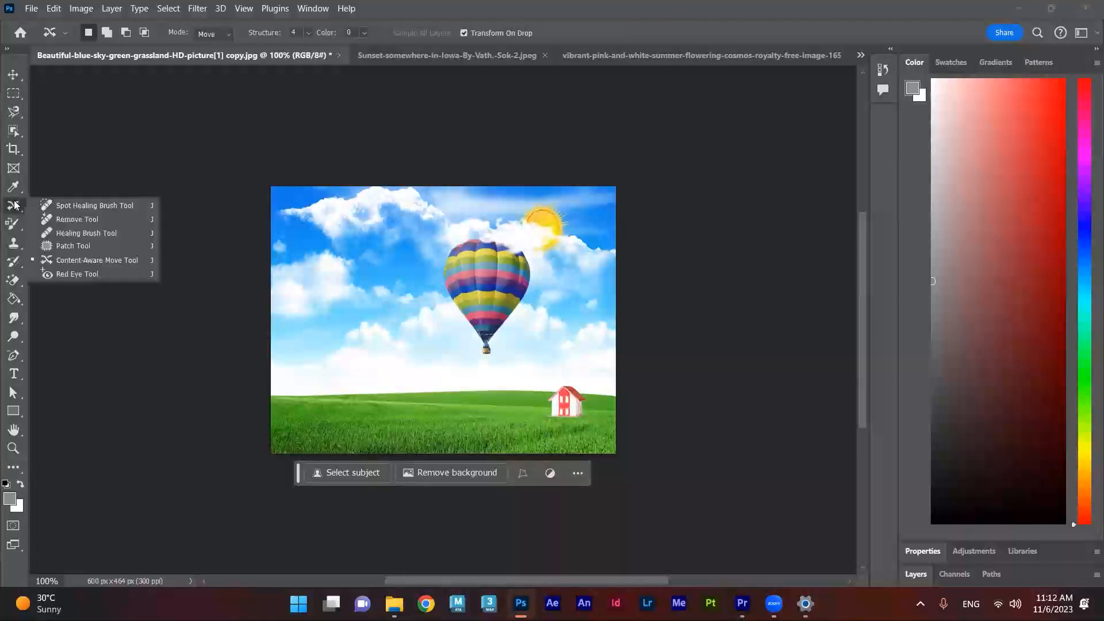
pyautogui.click(84, 261)
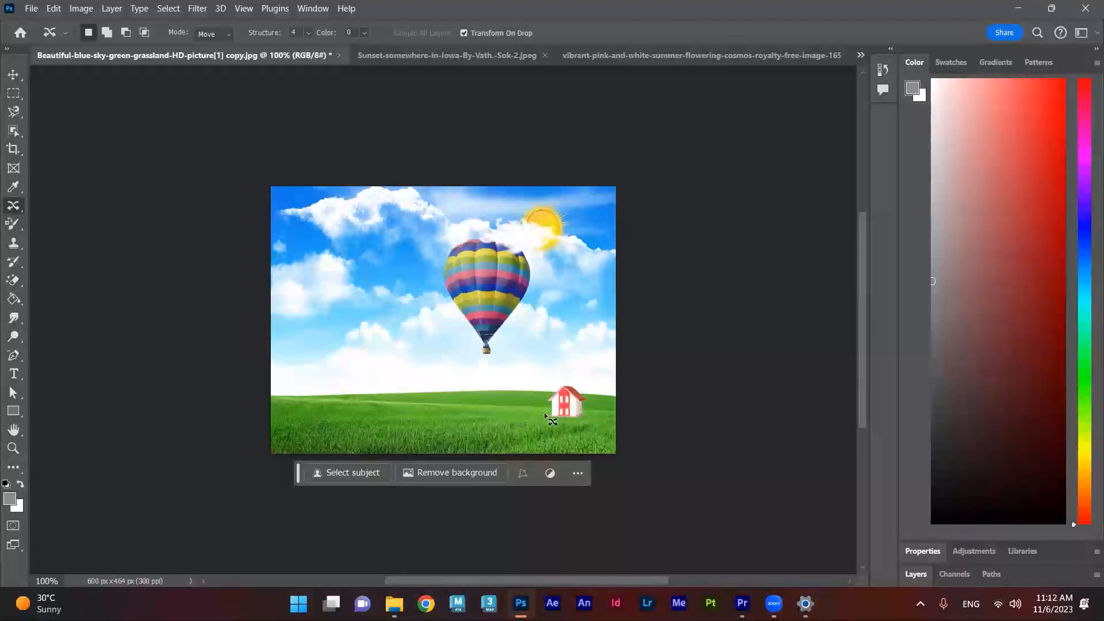
# Try moving the outlined house to the left hillside and back toward the center, undo these moves, and clear the selection
pyautogui.moveTo(539, 412)
pyautogui.mouseDown()
pyautogui.moveTo(559, 378)
pyautogui.moveTo(590, 385)
pyautogui.moveTo(594, 401)
pyautogui.moveTo(565, 422)
pyautogui.moveTo(529, 419)
pyautogui.moveTo(536, 411)
pyautogui.moveTo(533, 426)
pyautogui.moveTo(557, 406)
pyautogui.moveTo(379, 421)
pyautogui.moveTo(394, 404)
pyautogui.moveTo(369, 389)
pyautogui.mouseUp()
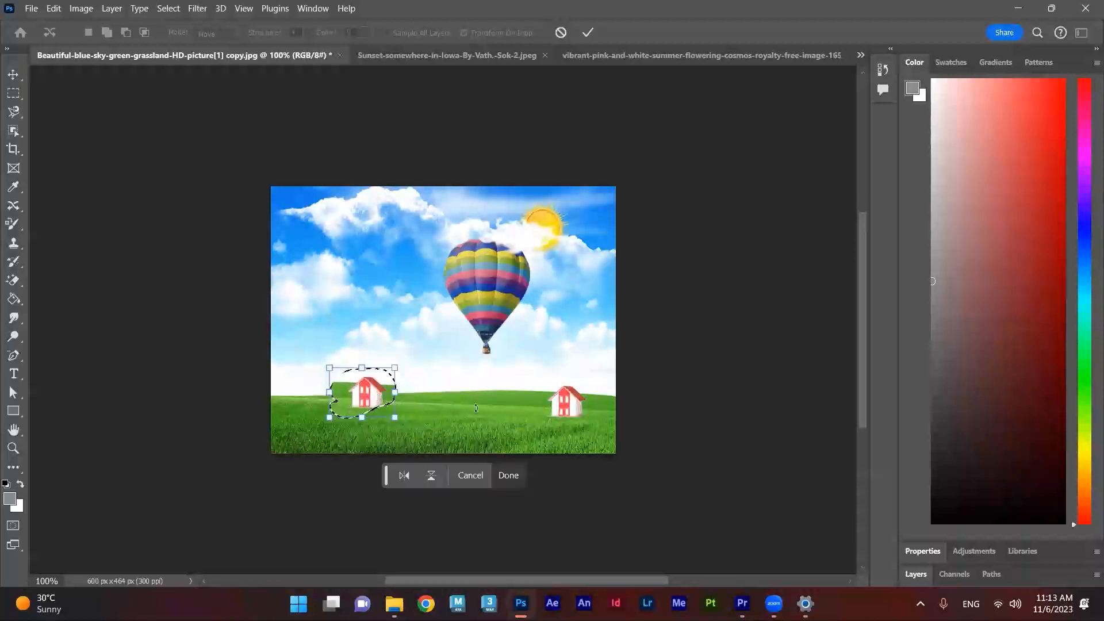
pyautogui.click(587, 32)
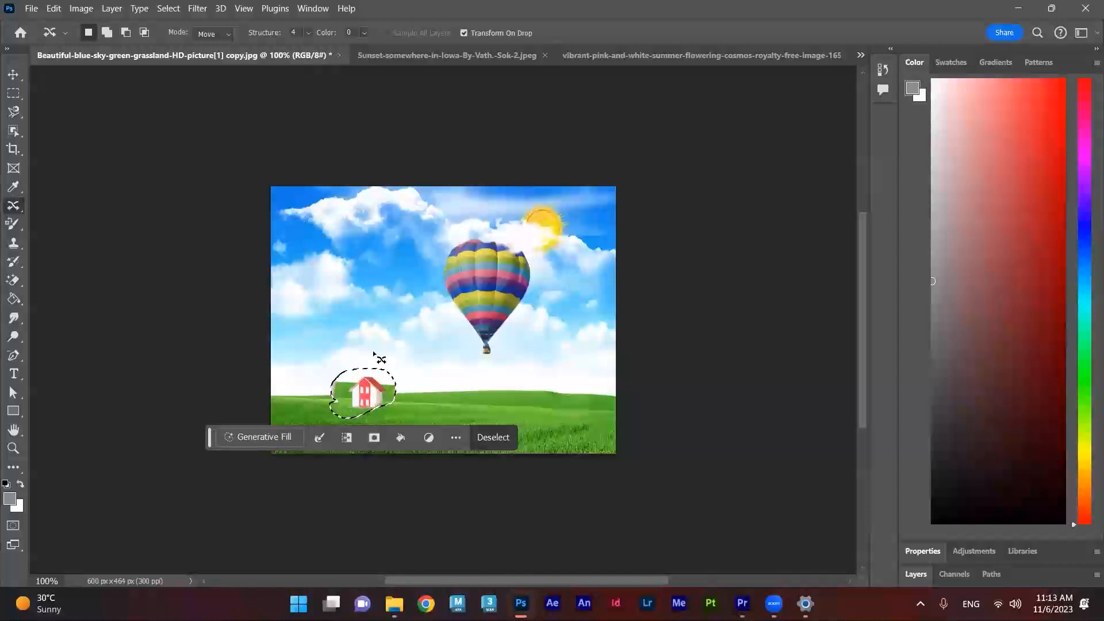
pyautogui.moveTo(366, 401); pyautogui.dragTo(467, 410)
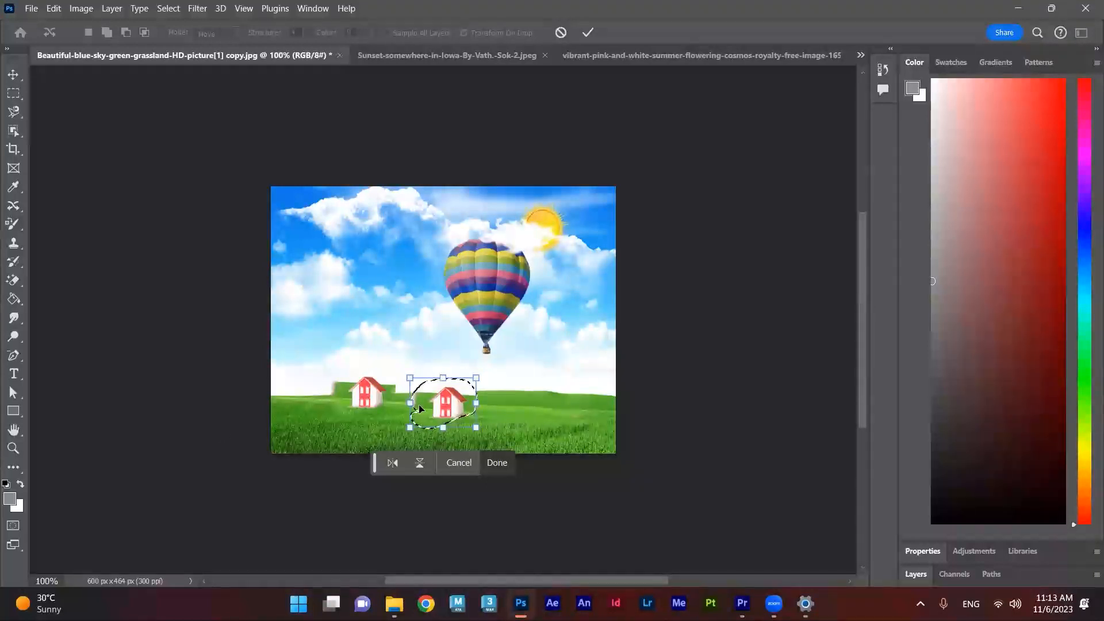
pyautogui.click(458, 464)
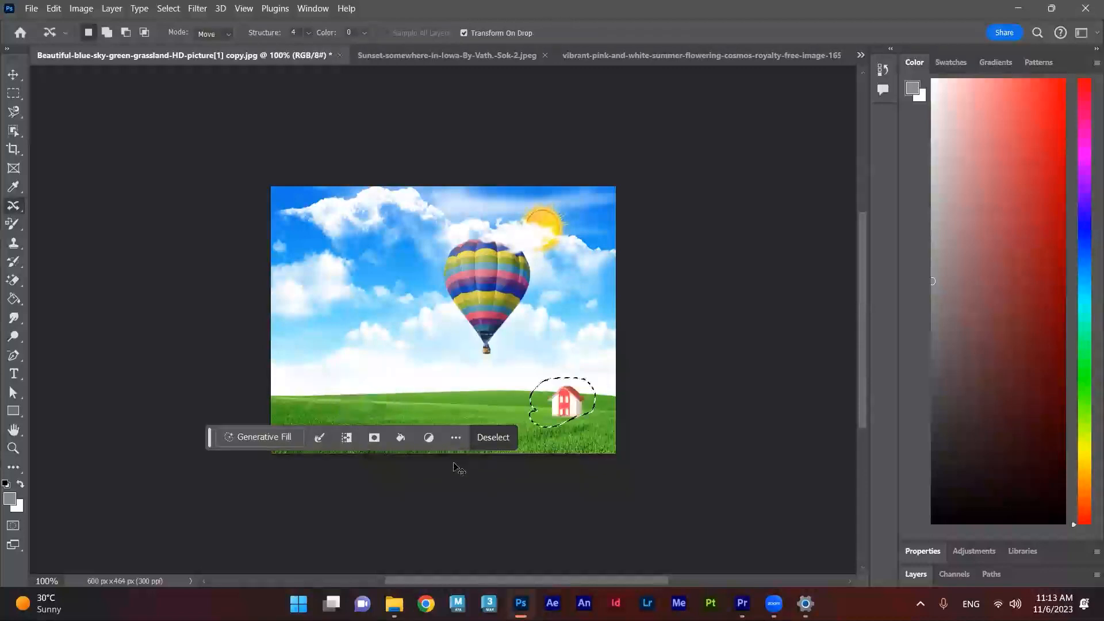
pyautogui.click(522, 477)
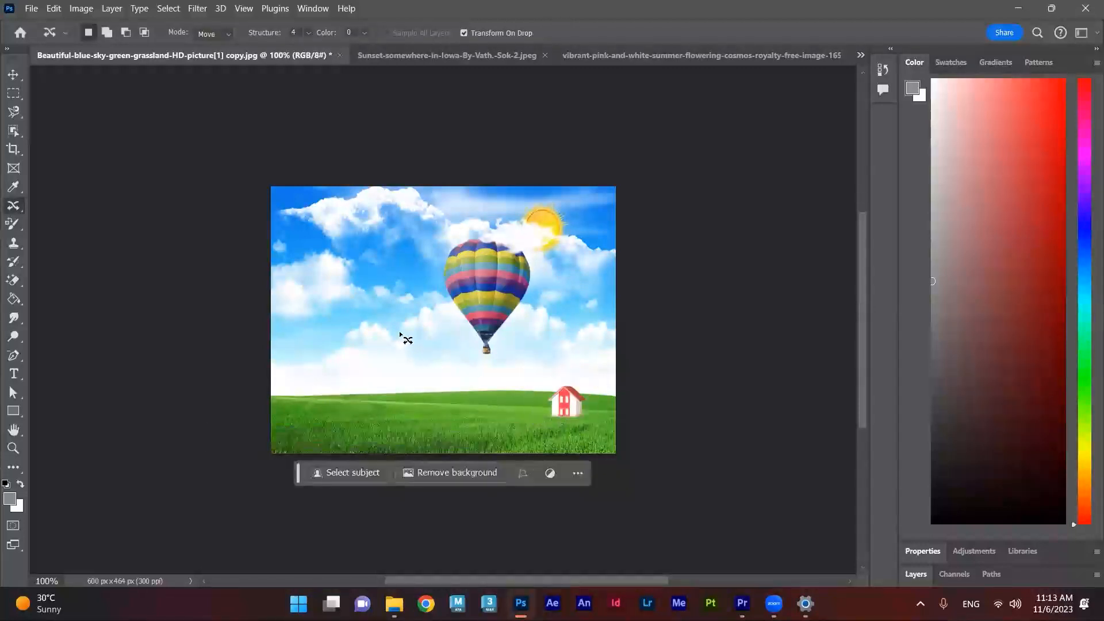
# Outline the hot-air balloon, move it to the left part of the sky with Content-Aware Move, and clear the selection
pyautogui.click(483, 358)
pyautogui.moveTo(466, 346)
pyautogui.mouseDown()
pyautogui.moveTo(438, 264)
pyautogui.moveTo(464, 237)
pyautogui.moveTo(516, 234)
pyautogui.mouseUp()
pyautogui.moveTo(540, 279)
pyautogui.mouseDown()
pyautogui.moveTo(493, 362)
pyautogui.moveTo(479, 352)
pyautogui.mouseUp()
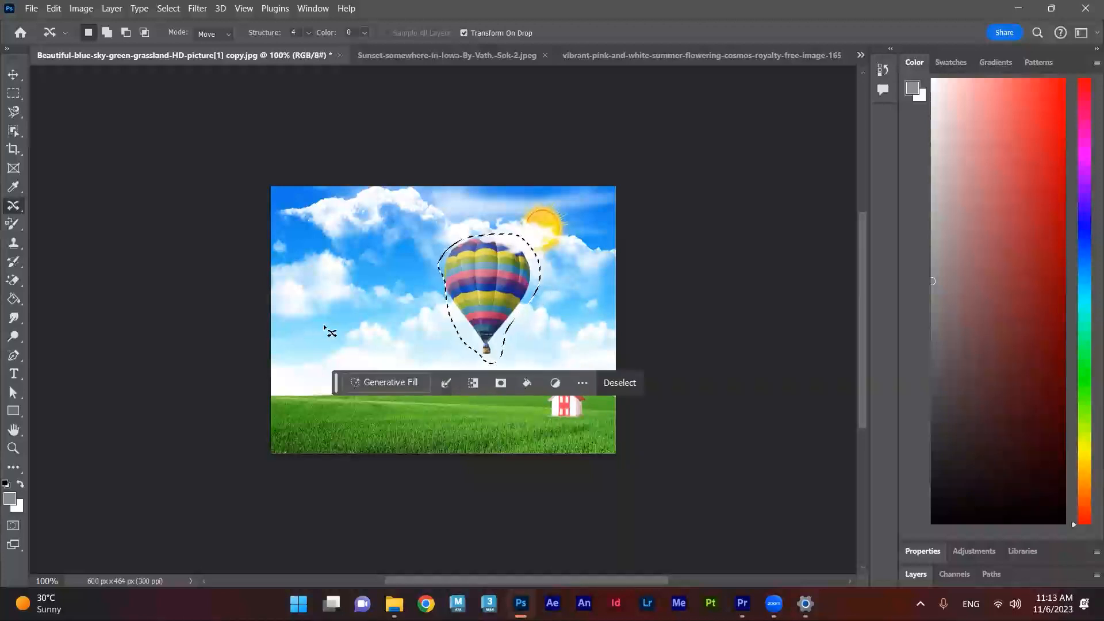
pyautogui.moveTo(493, 294); pyautogui.dragTo(355, 291)
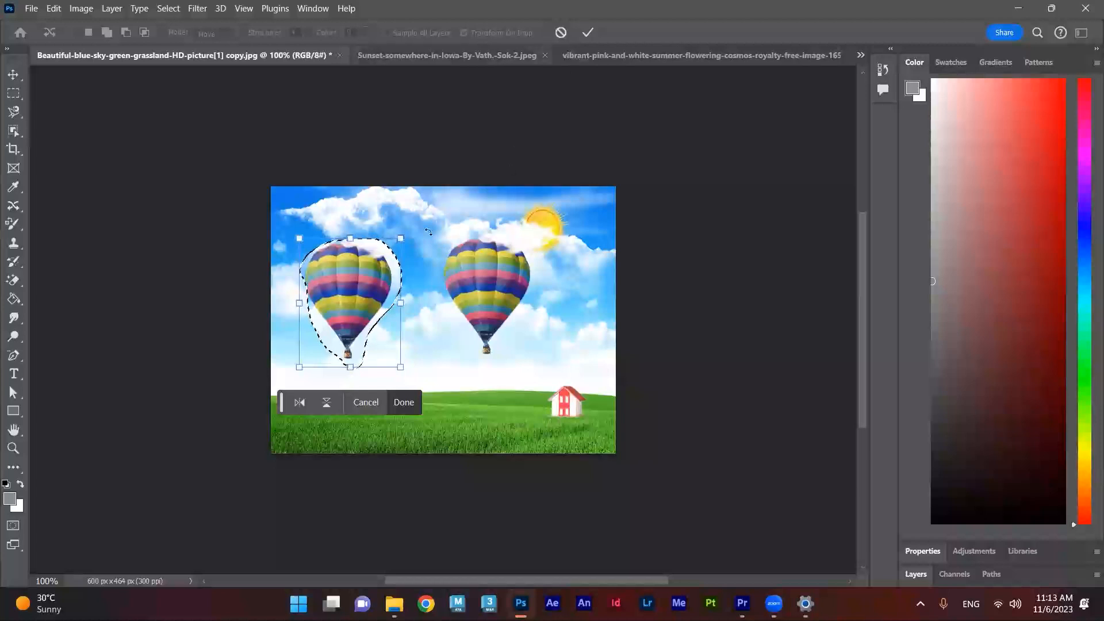
pyautogui.click(406, 405)
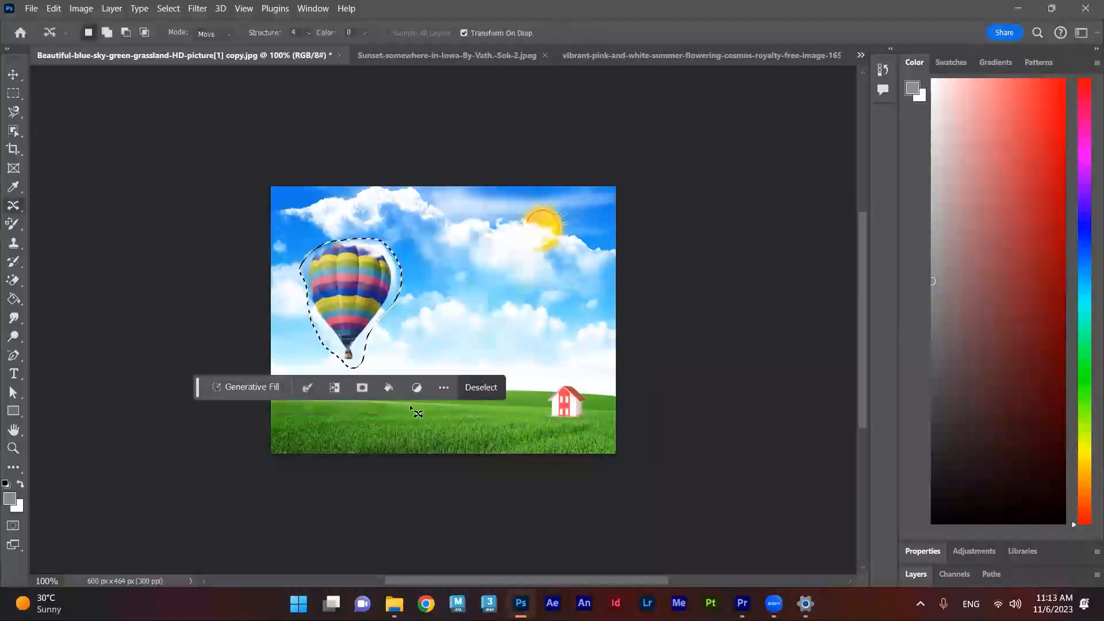
pyautogui.hotkey('ctrl', 'd')
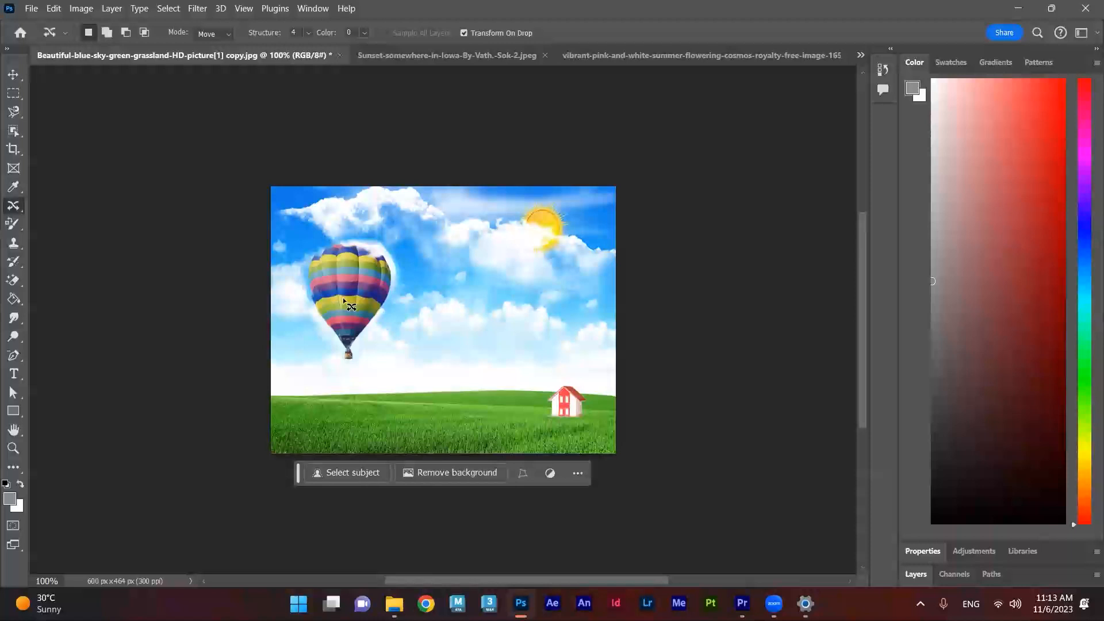
# Bring up the Red Eye Tool's options, and return to the Content-Aware Move Tool
pyautogui.rightClick(12, 206)
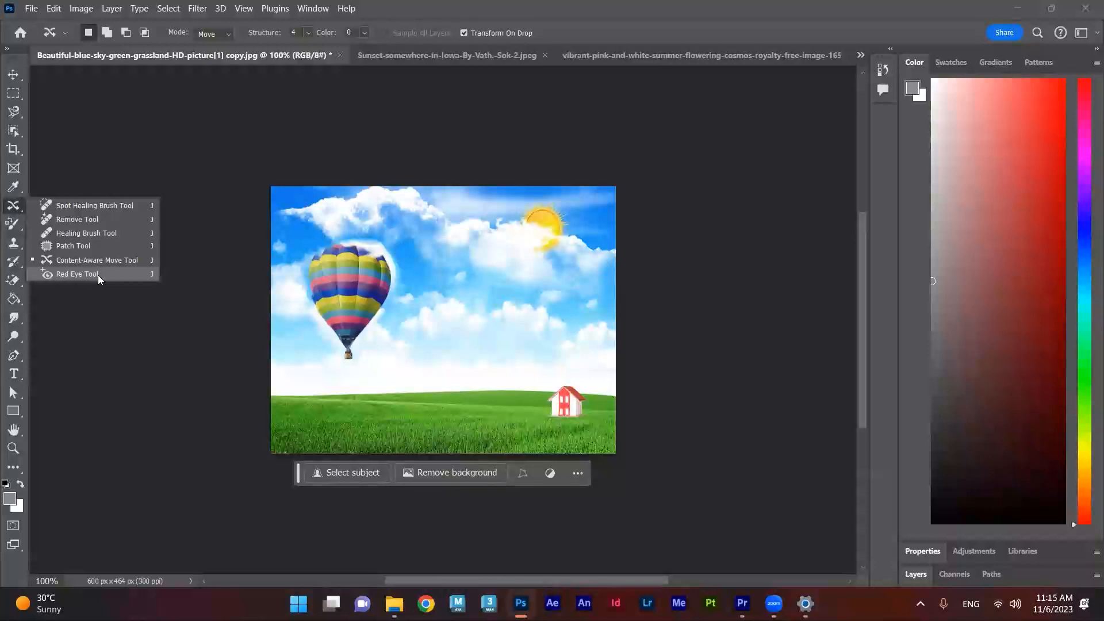
pyautogui.click(100, 274)
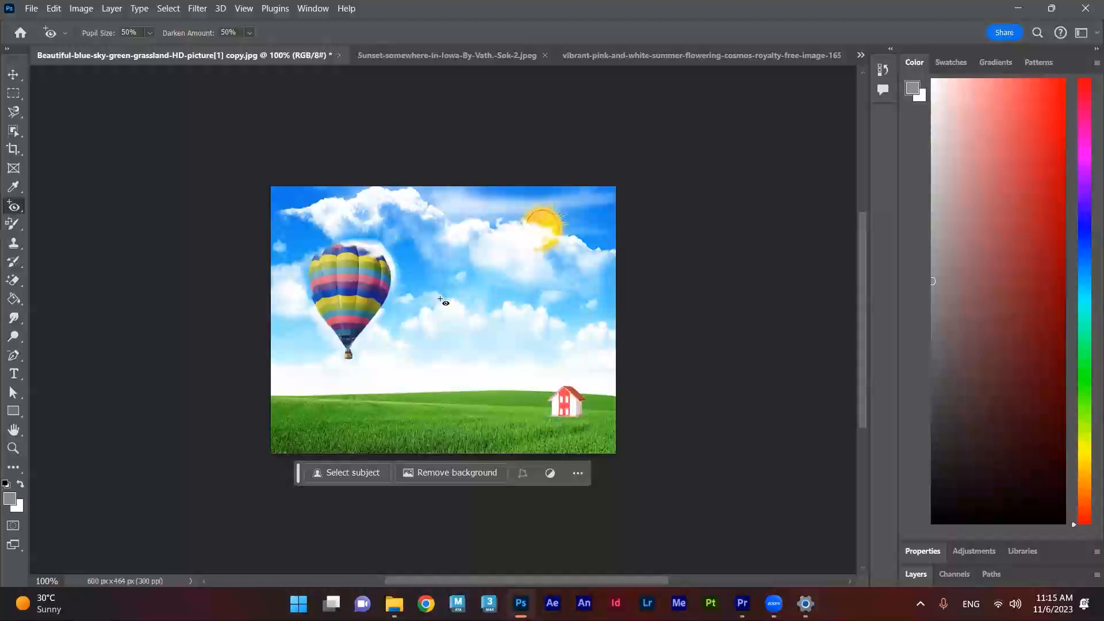
pyautogui.rightClick(16, 208)
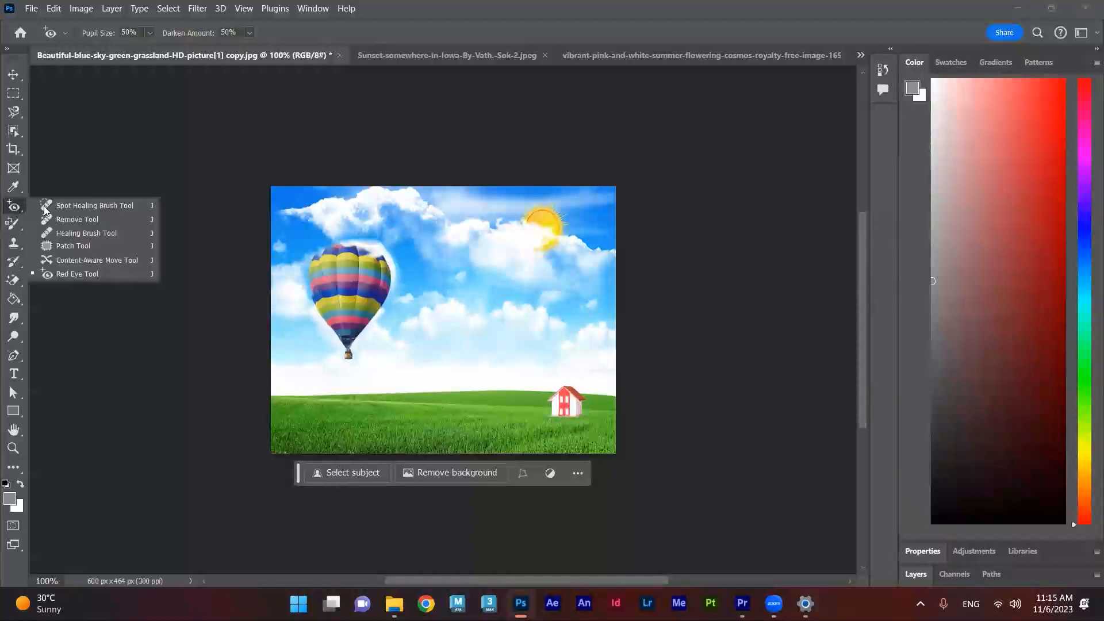
pyautogui.click(88, 260)
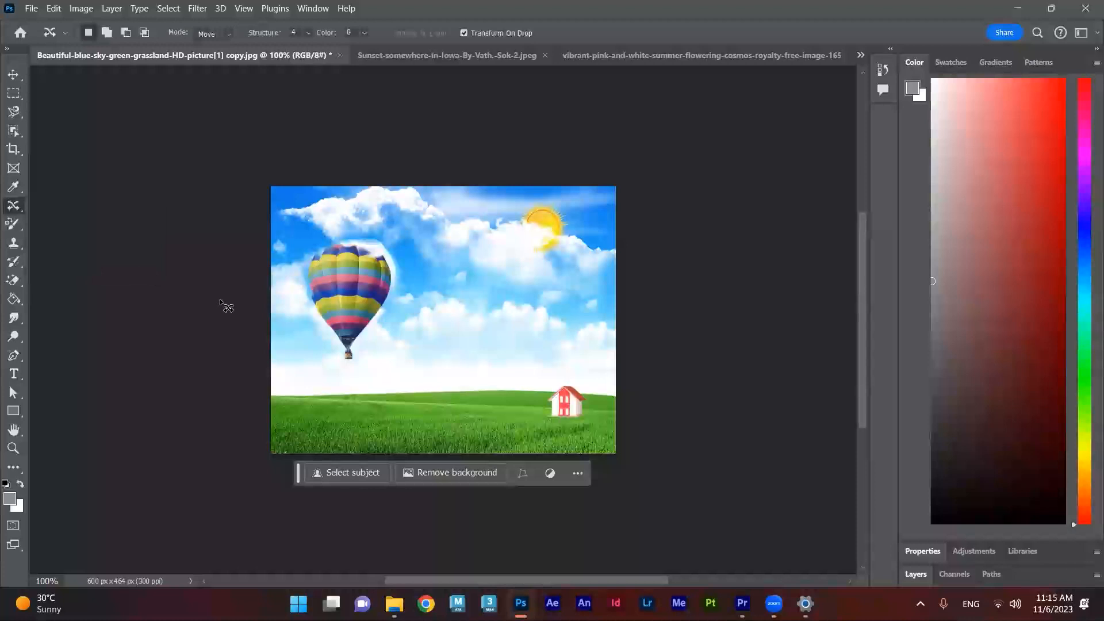
pyautogui.rightClick(10, 211)
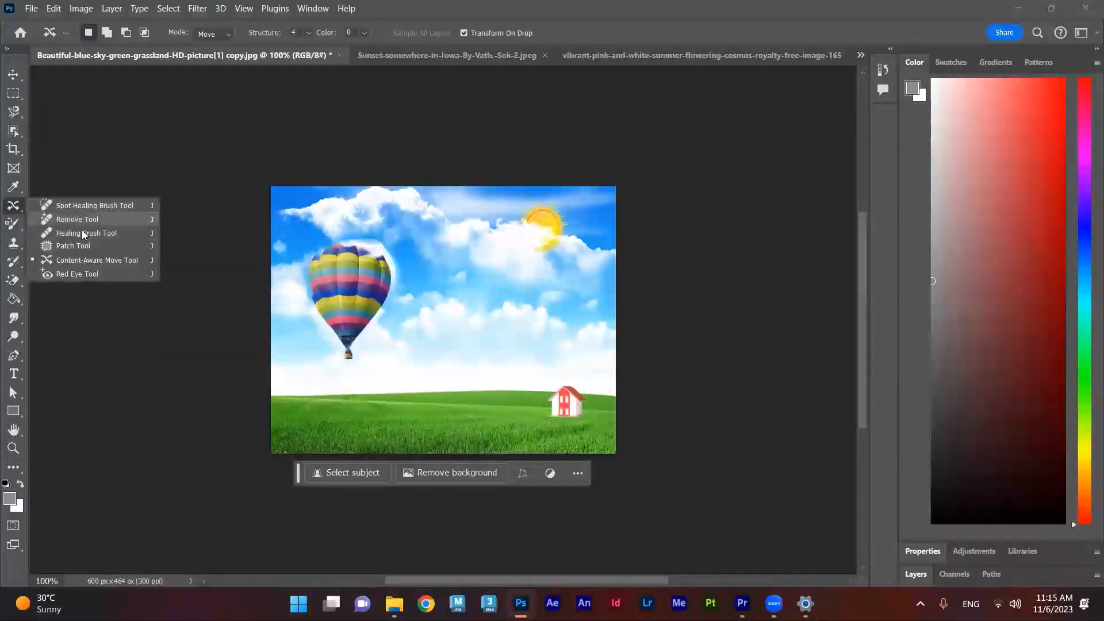
pyautogui.click(80, 260)
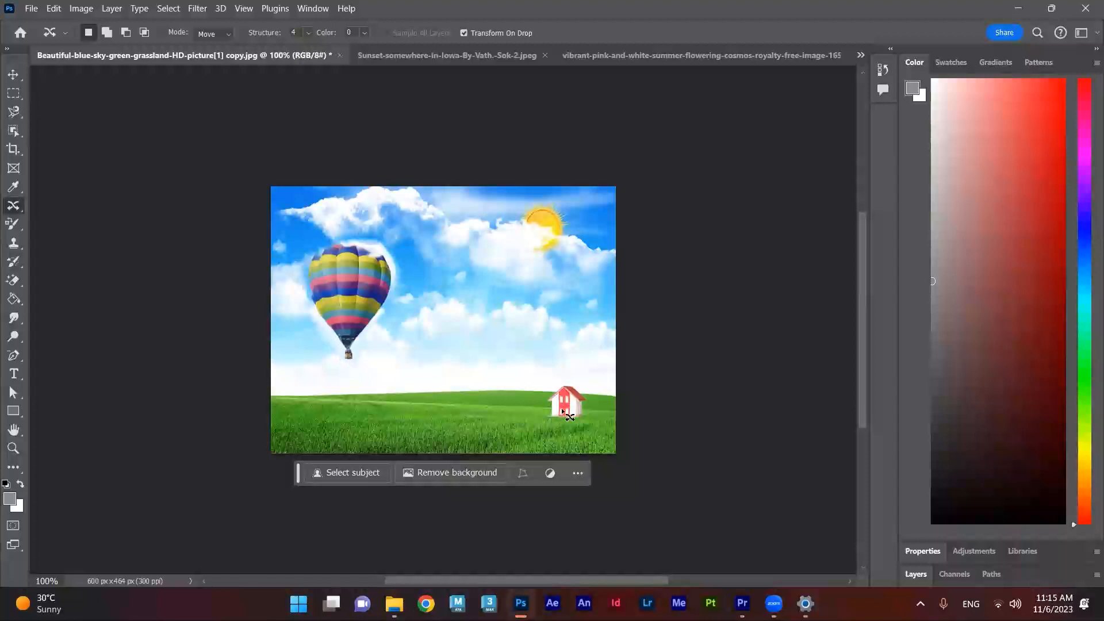
# Outline the house and move it with Content-Aware Move to the left hillside below the balloon
pyautogui.moveTo(573, 423); pyautogui.dragTo(586, 420)
pyautogui.moveTo(561, 381)
pyautogui.mouseDown()
pyautogui.moveTo(541, 404)
pyautogui.moveTo(547, 422)
pyautogui.moveTo(582, 424)
pyautogui.moveTo(528, 405)
pyautogui.moveTo(326, 394)
pyautogui.mouseUp()
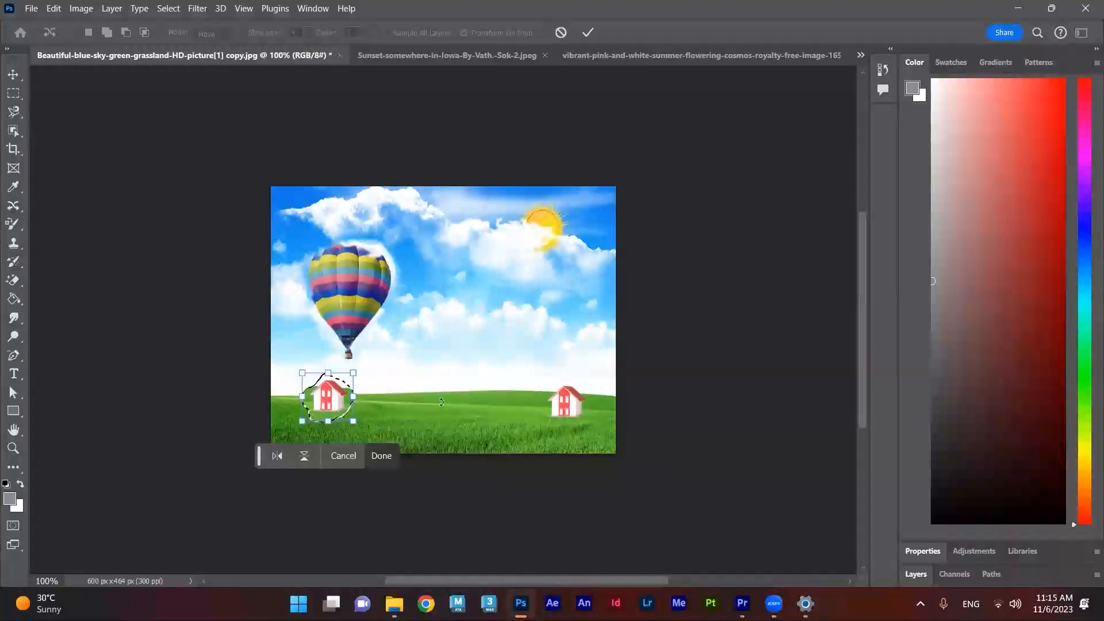
pyautogui.click(378, 457)
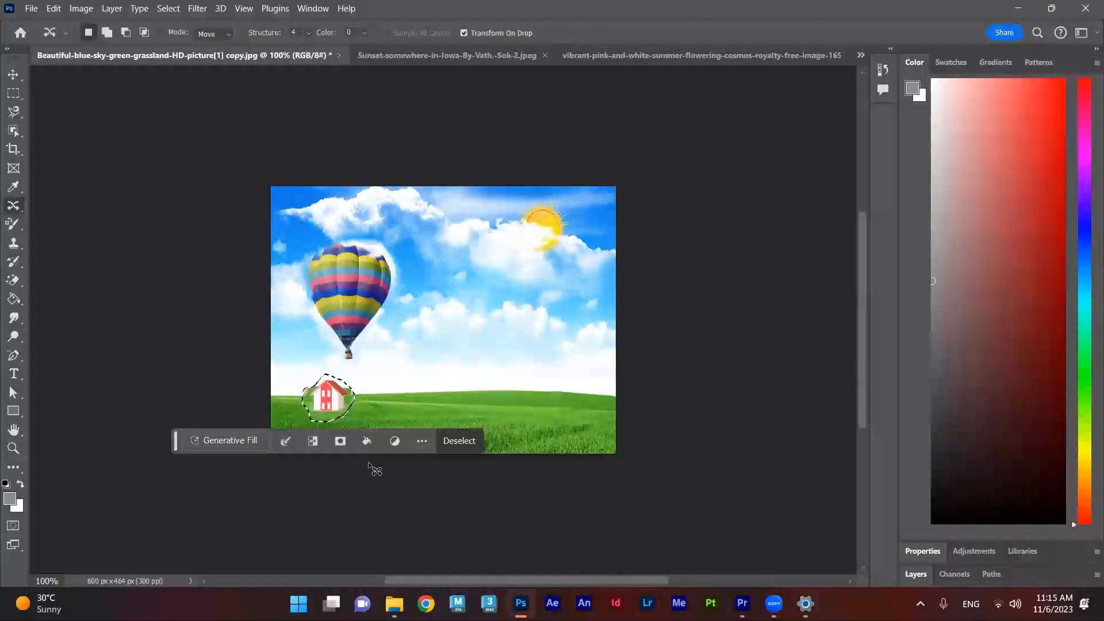
# Clear the selection around the moved house
pyautogui.click(454, 439)
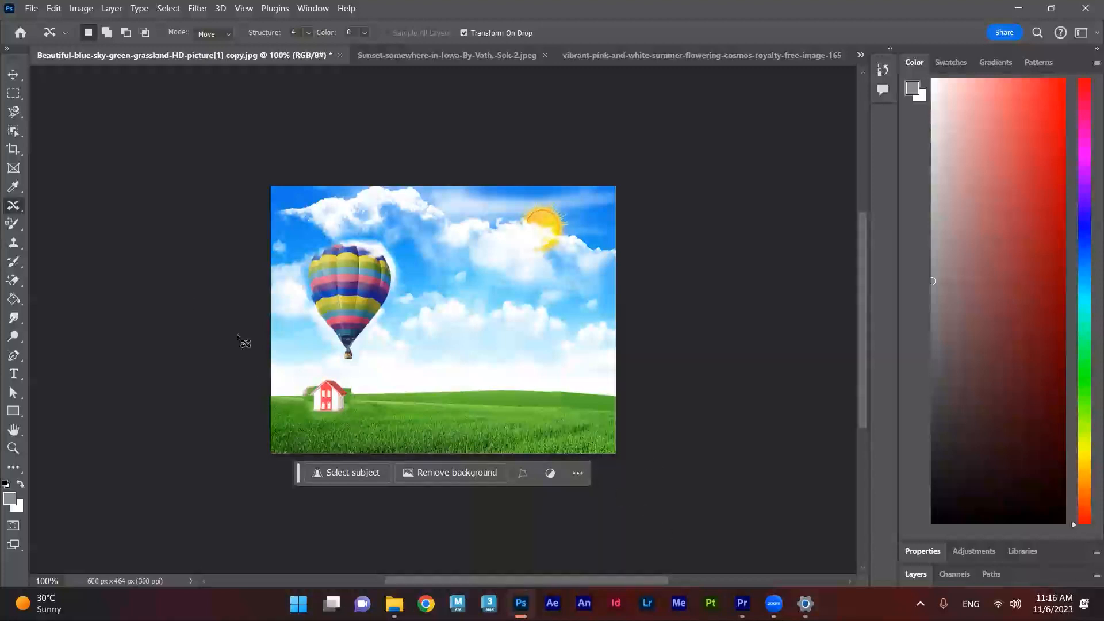
pyautogui.rightClick(16, 209)
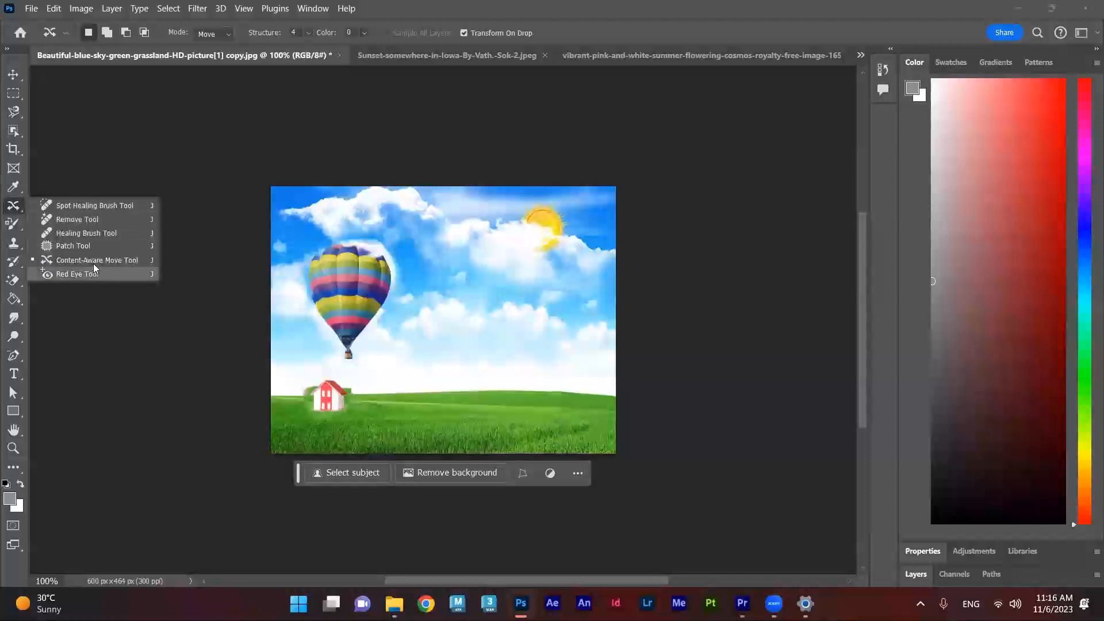
pyautogui.click(739, 575)
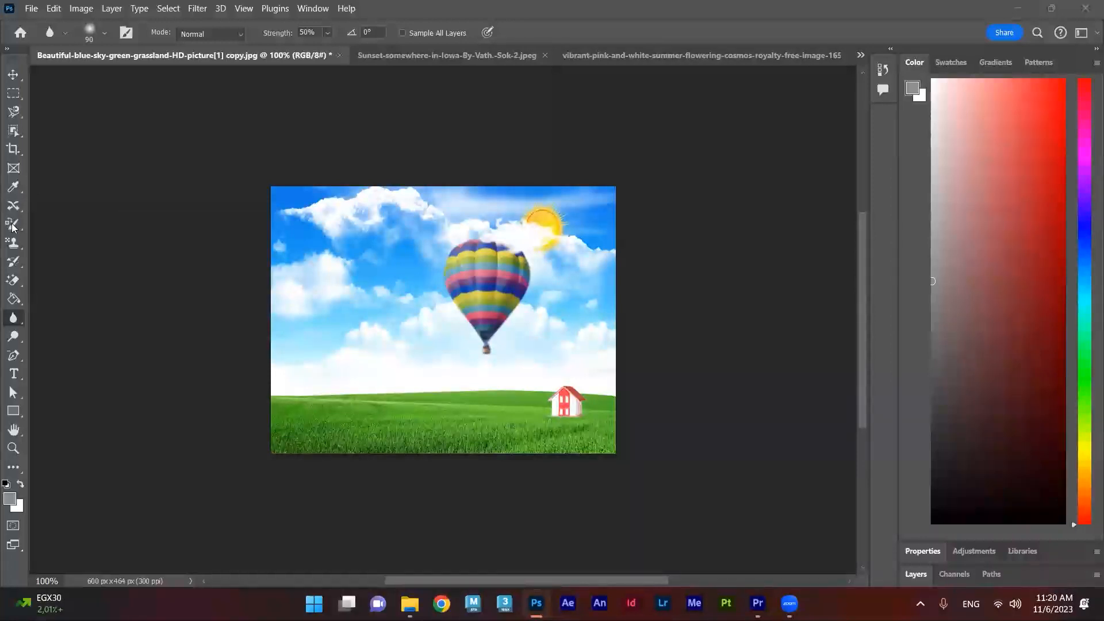
# Restore the last selection around the balloon and activate the Clone Stamp Tool
pyautogui.hotkey('ctrl', 'shift', 'd')
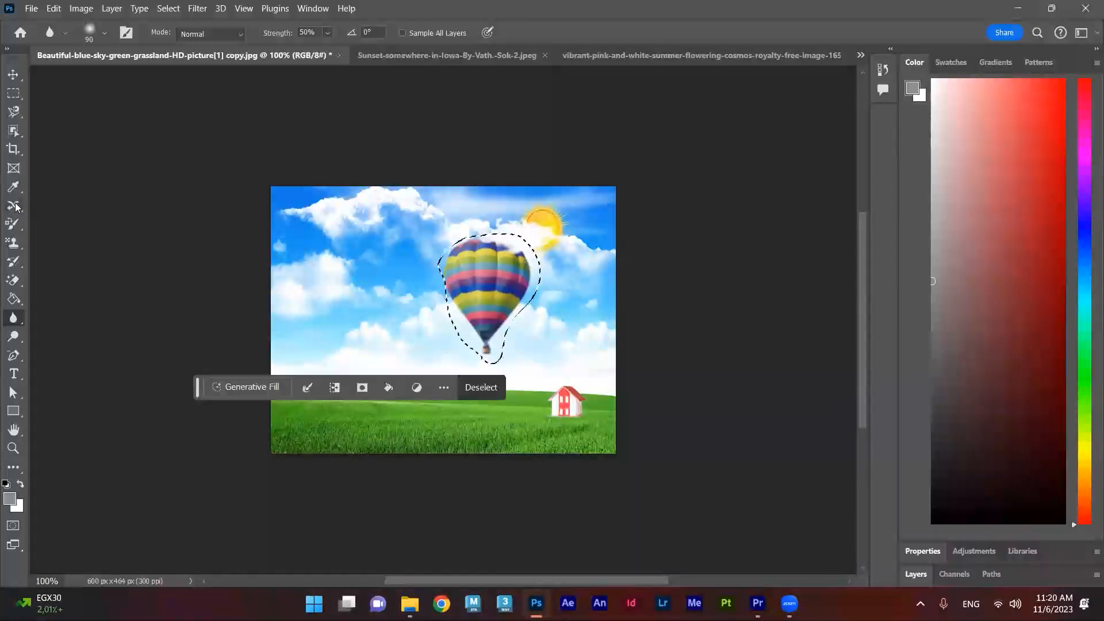
pyautogui.click(17, 208)
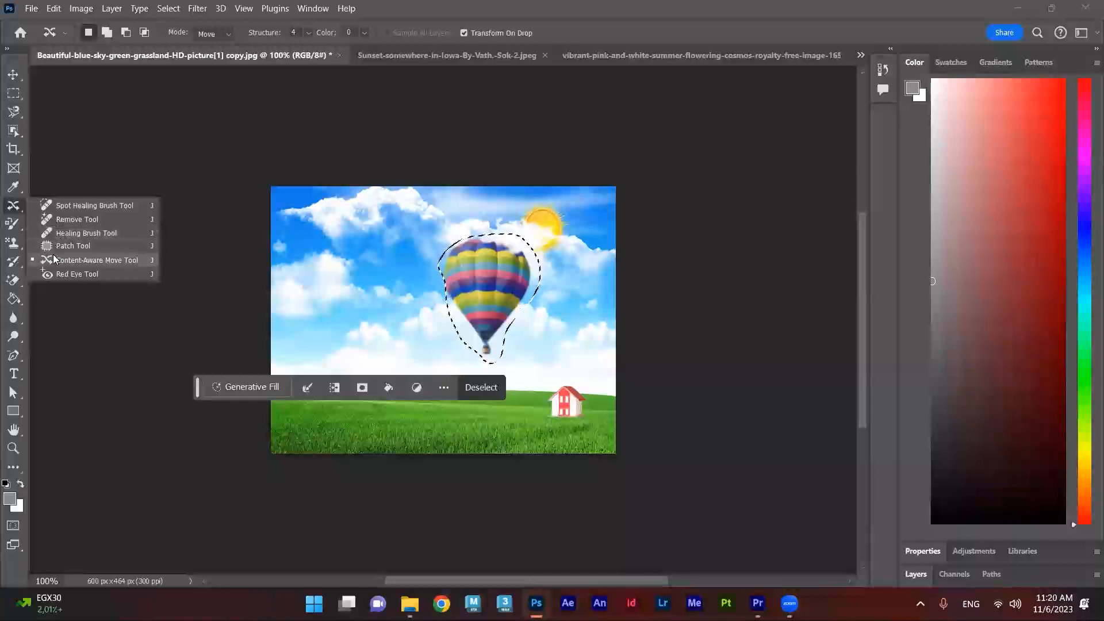
pyautogui.click(13, 243)
pyautogui.rightClick(14, 244)
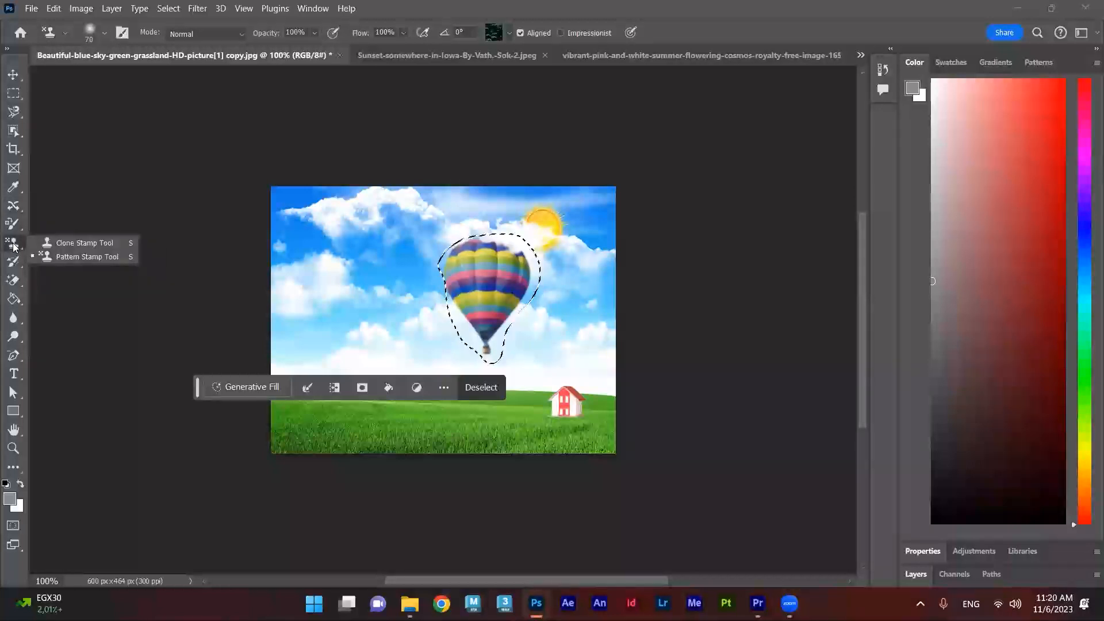
pyautogui.click(84, 243)
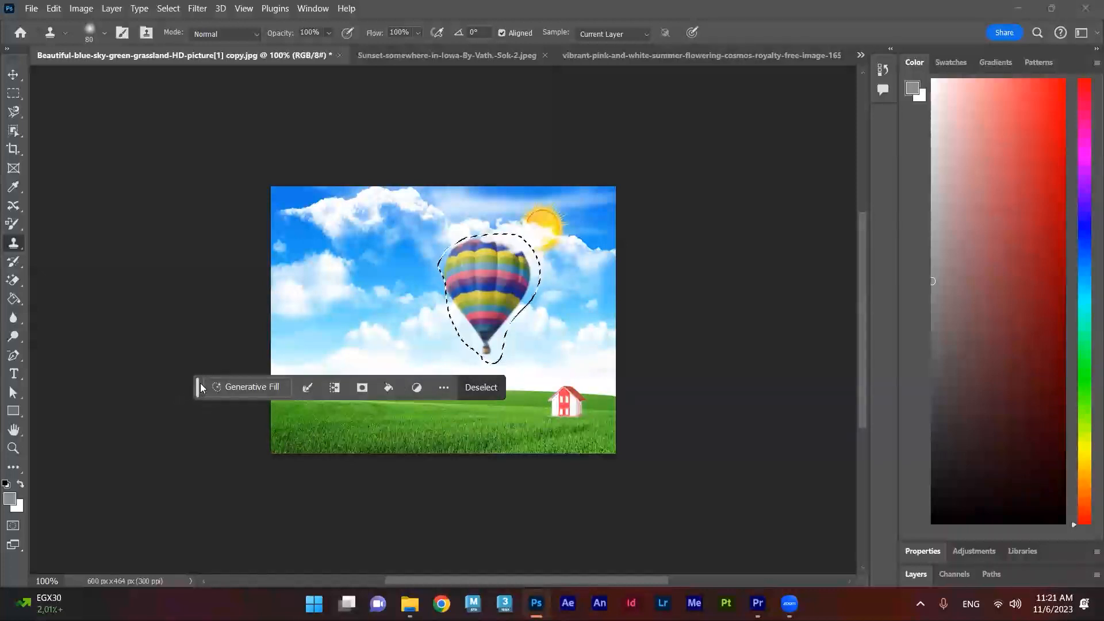
# Clear the selection around the hot-air balloon
pyautogui.click(308, 387)
pyautogui.click(491, 387)
pyautogui.click(491, 387)
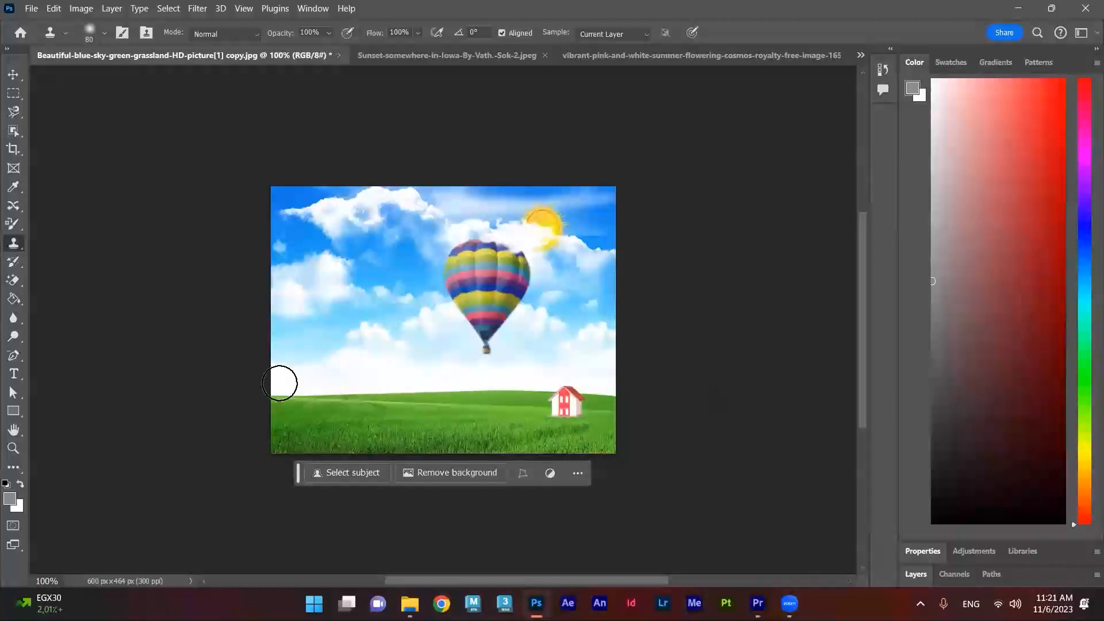
# Sample the grass with the Clone Stamp Tool, try painting it over the left part of the horizon, and undo the strokes
pyautogui.rightClick(14, 243)
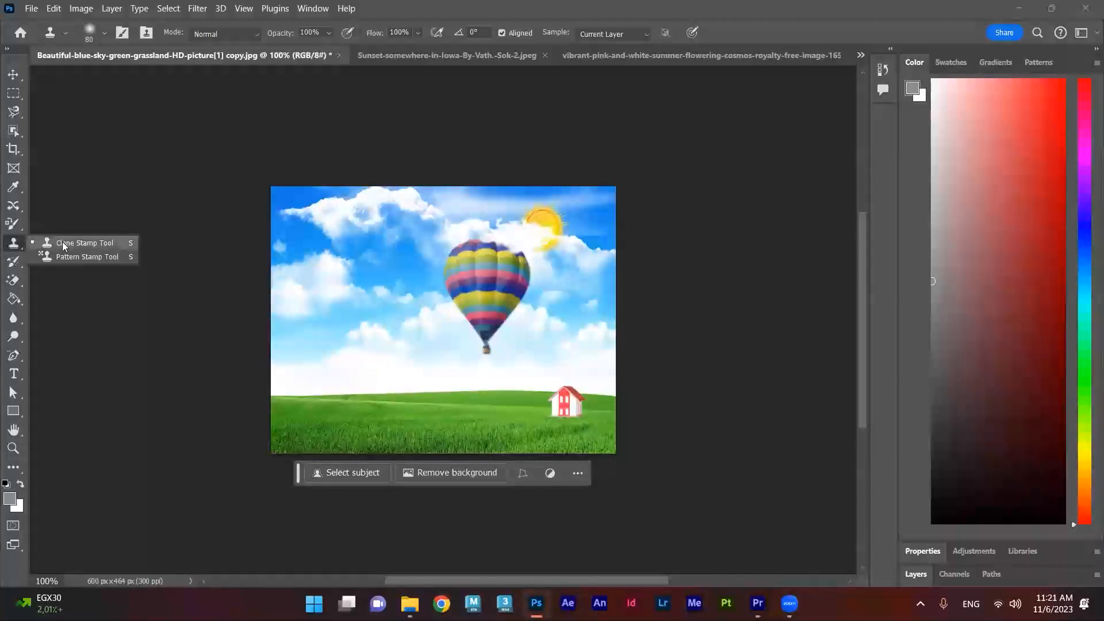
pyautogui.click(94, 243)
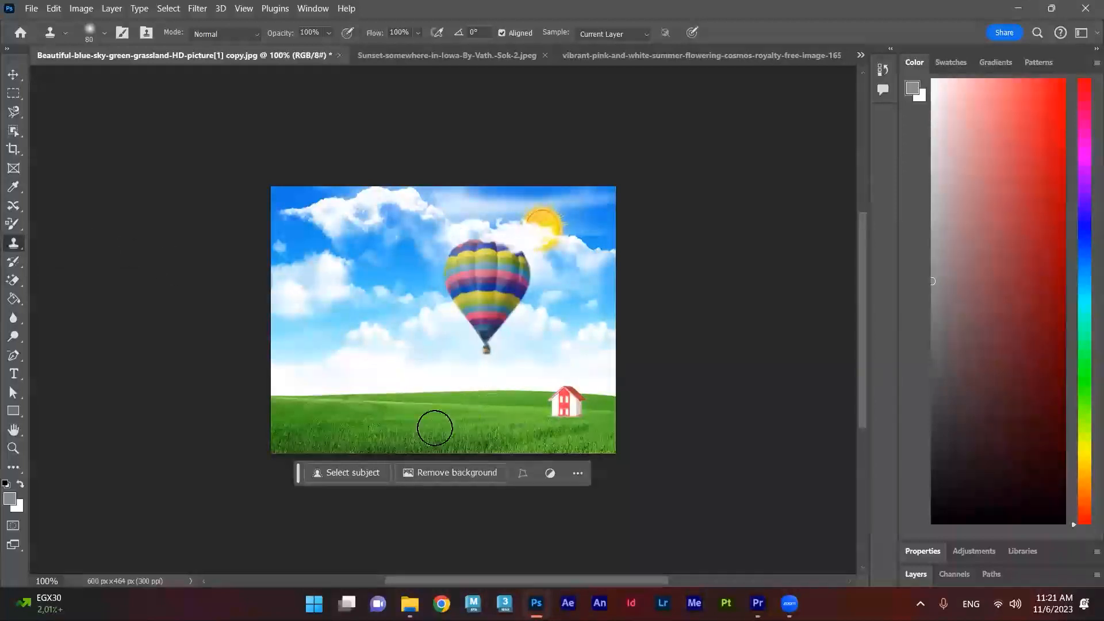
pyautogui.press('alt')
pyautogui.keyDown('alt'); pyautogui.click(320, 426); pyautogui.keyUp('alt')
pyautogui.click(286, 397)
pyautogui.moveTo(286, 397)
pyautogui.mouseDown()
pyautogui.moveTo(449, 384)
pyautogui.moveTo(366, 397)
pyautogui.moveTo(276, 382)
pyautogui.mouseUp()
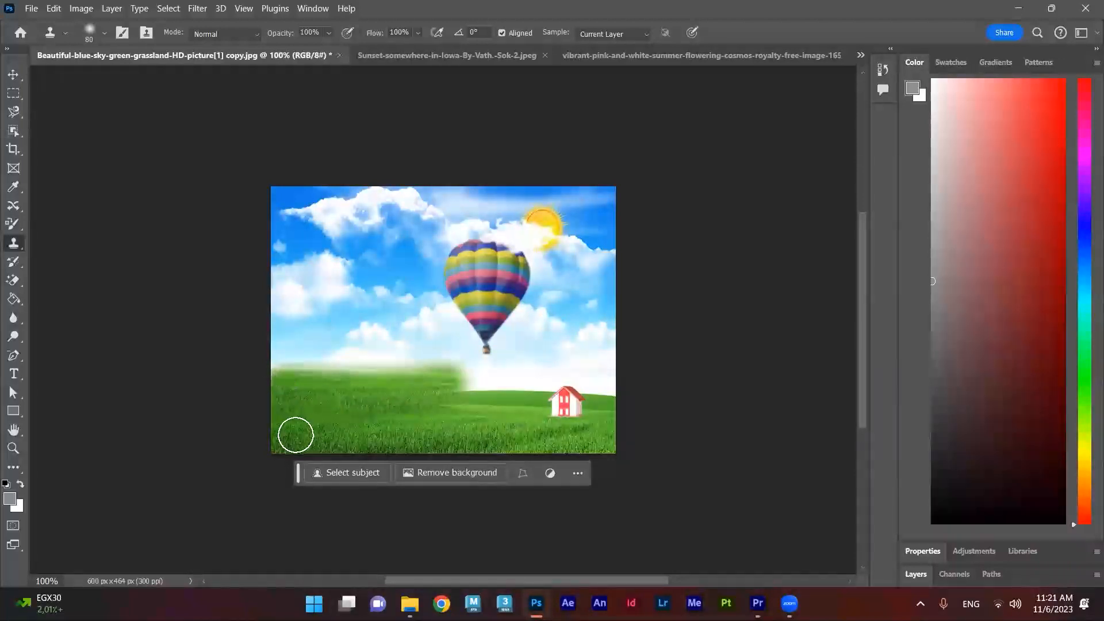
pyautogui.hotkey('ctrl', 'z')
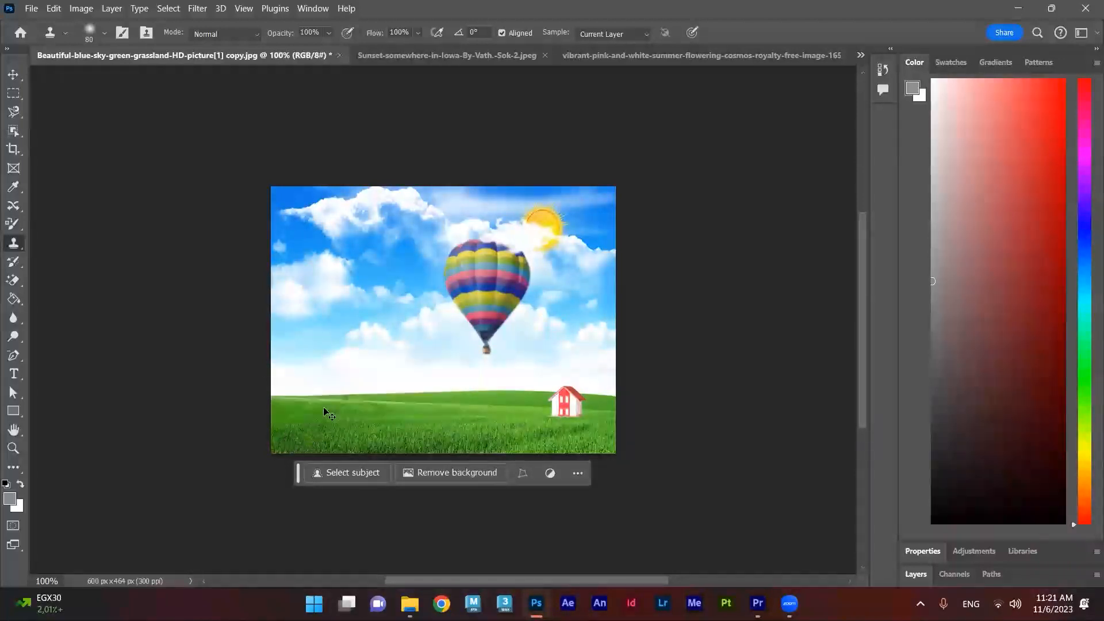
# Clone the sampled grass in Normal mode over the left and central horizon to raise the hillside
pyautogui.click(13, 208)
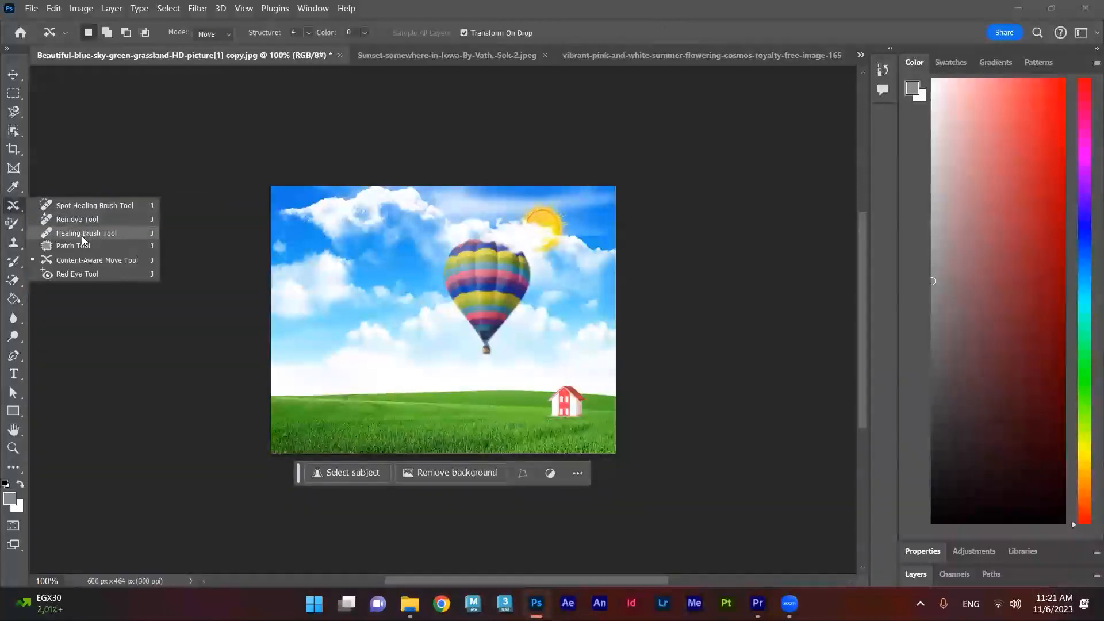
pyautogui.click(15, 245)
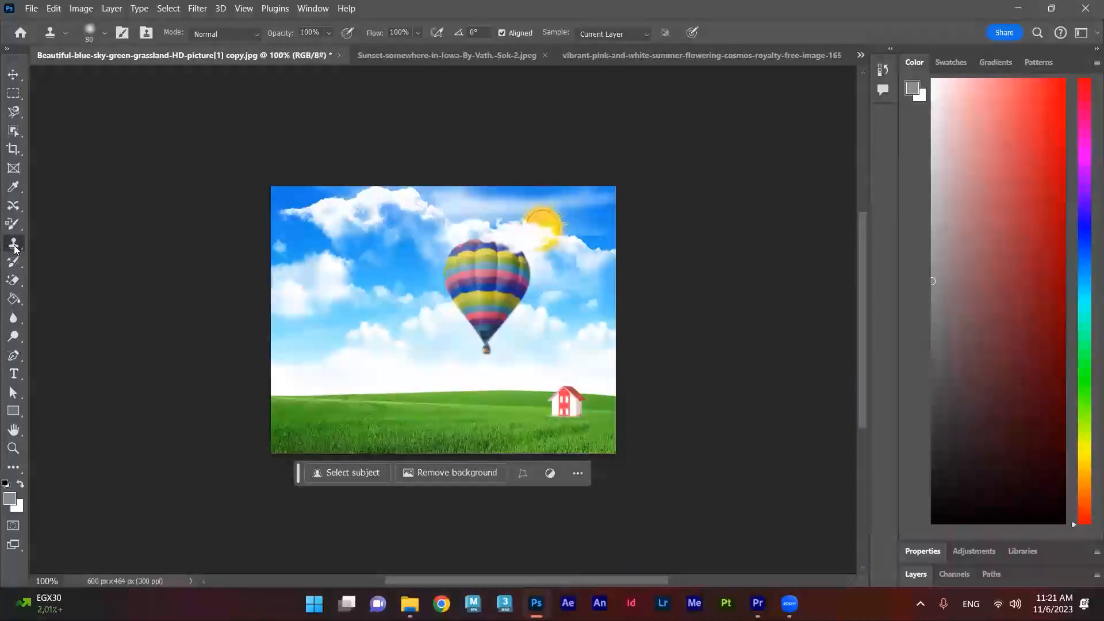
pyautogui.click(259, 33)
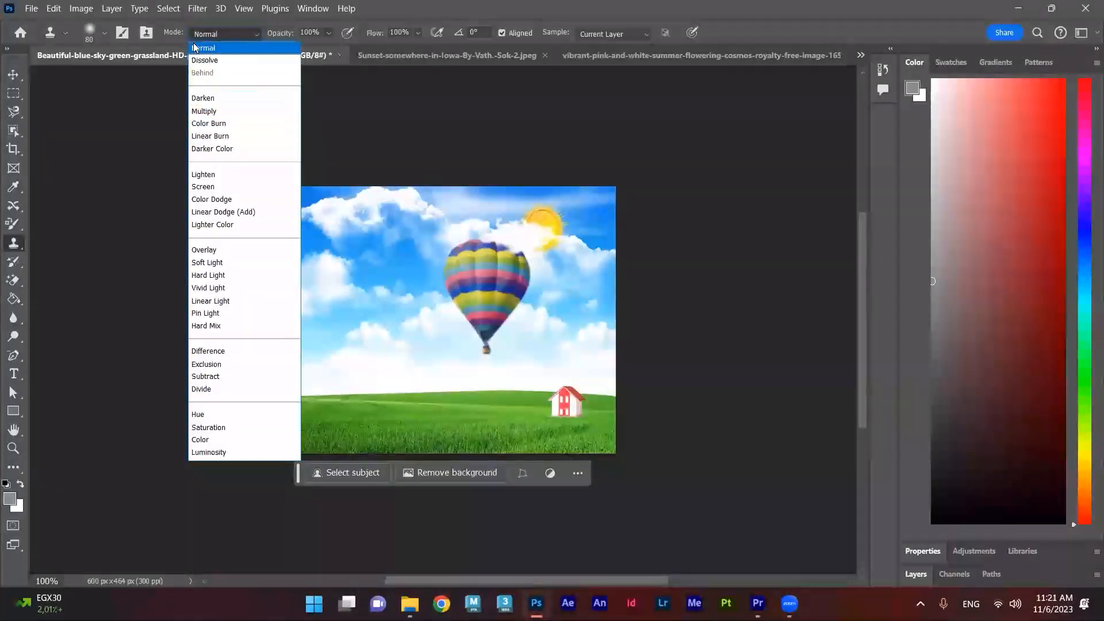
pyautogui.click(386, 400)
pyautogui.moveTo(283, 397)
pyautogui.mouseDown()
pyautogui.moveTo(436, 392)
pyautogui.moveTo(398, 406)
pyautogui.moveTo(286, 393)
pyautogui.moveTo(471, 416)
pyautogui.moveTo(375, 427)
pyautogui.moveTo(412, 432)
pyautogui.moveTo(385, 416)
pyautogui.moveTo(415, 407)
pyautogui.moveTo(416, 436)
pyautogui.moveTo(371, 431)
pyautogui.mouseUp()
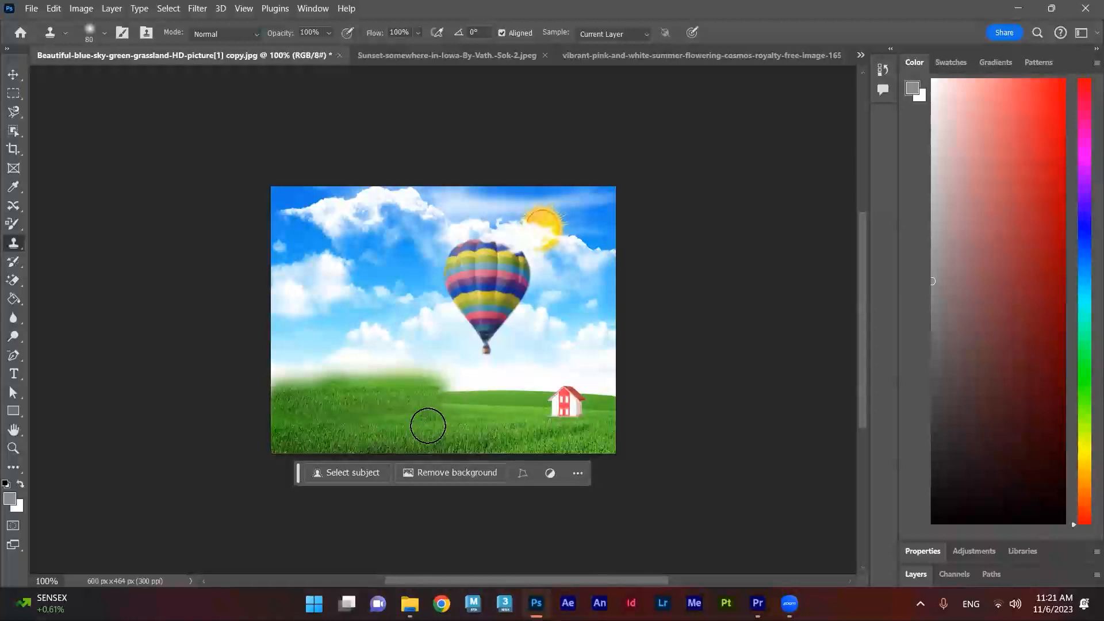
pyautogui.moveTo(284, 395)
pyautogui.mouseDown()
pyautogui.moveTo(397, 371)
pyautogui.moveTo(467, 385)
pyautogui.moveTo(431, 392)
pyautogui.moveTo(415, 368)
pyautogui.moveTo(336, 398)
pyautogui.moveTo(326, 414)
pyautogui.moveTo(327, 385)
pyautogui.moveTo(300, 375)
pyautogui.moveTo(380, 341)
pyautogui.moveTo(327, 360)
pyautogui.moveTo(356, 365)
pyautogui.moveTo(290, 368)
pyautogui.moveTo(326, 350)
pyautogui.mouseUp()
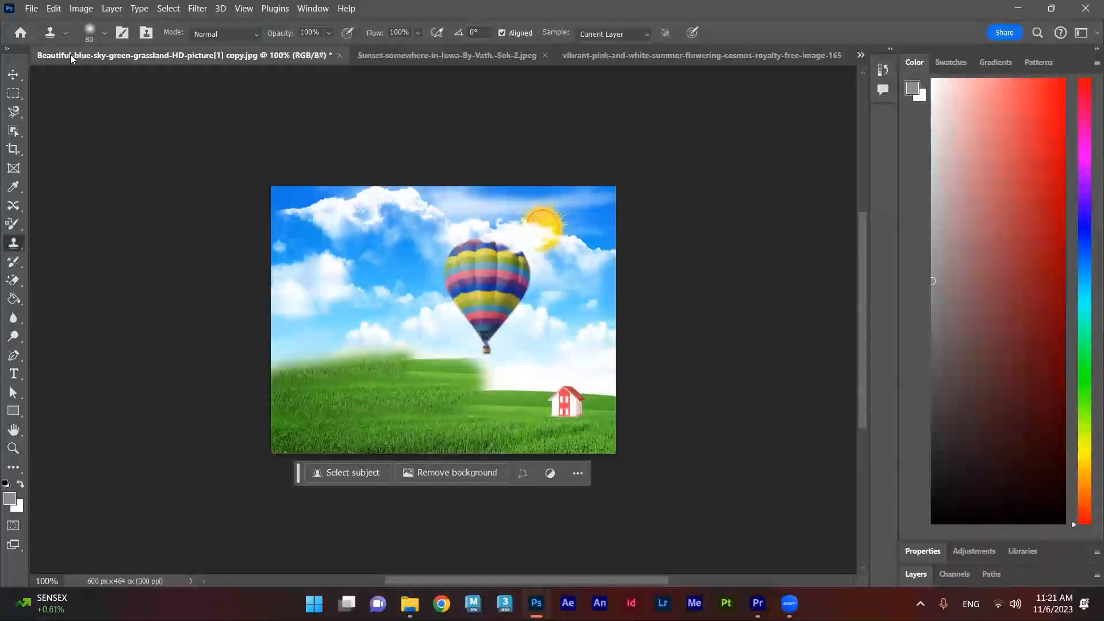
# Switch to the Pattern Stamp Tool and choose the first blue pattern from the Water group
pyautogui.click(63, 33)
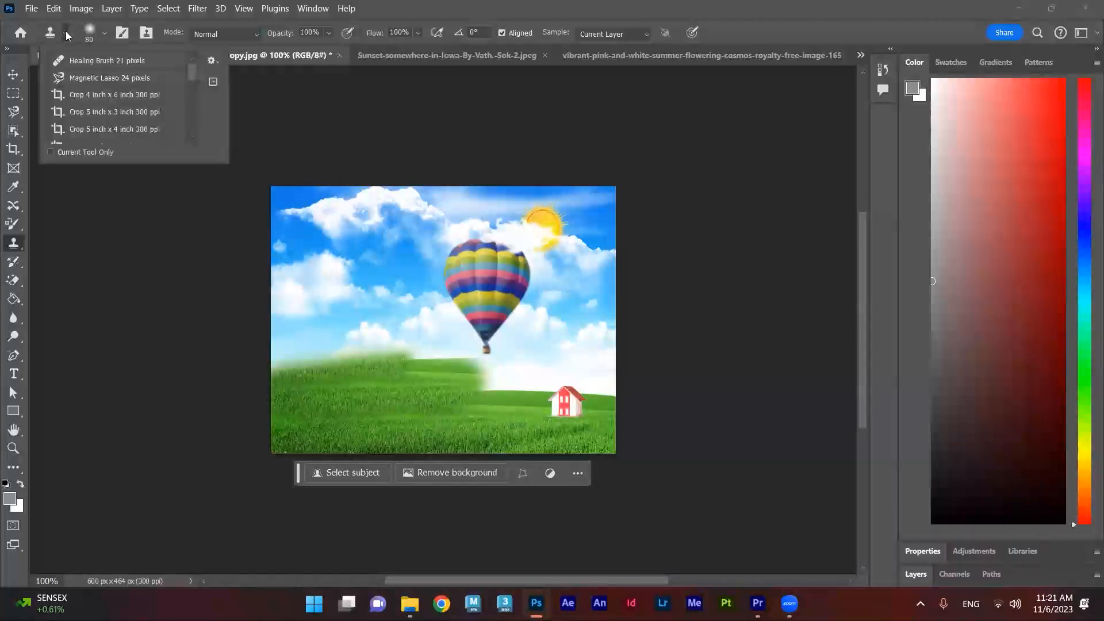
pyautogui.click(65, 32)
pyautogui.rightClick(11, 247)
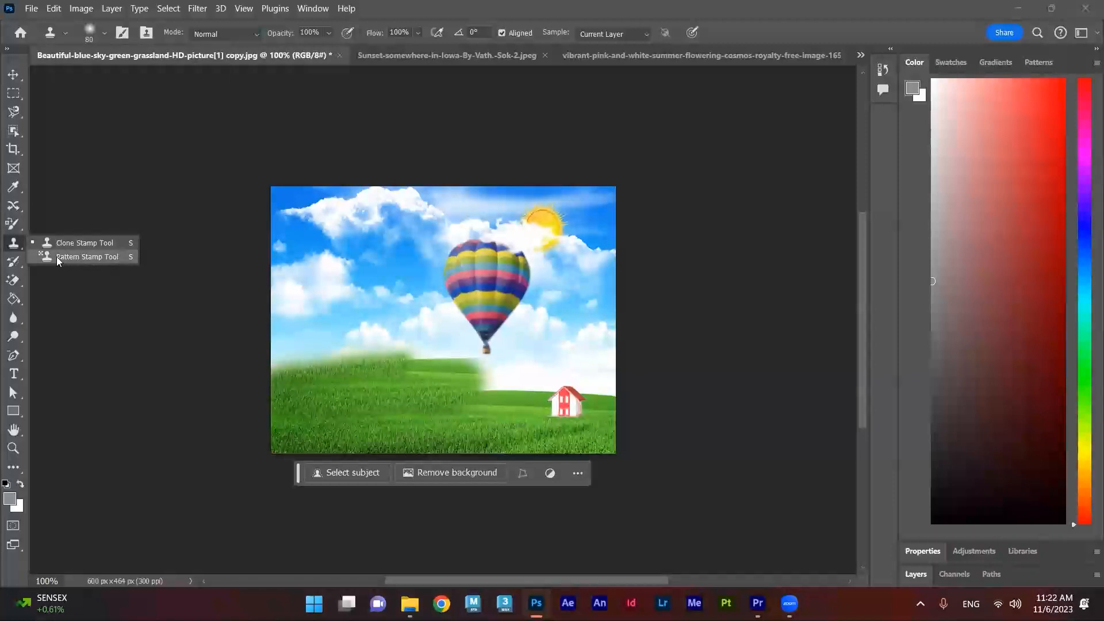
pyautogui.click(83, 256)
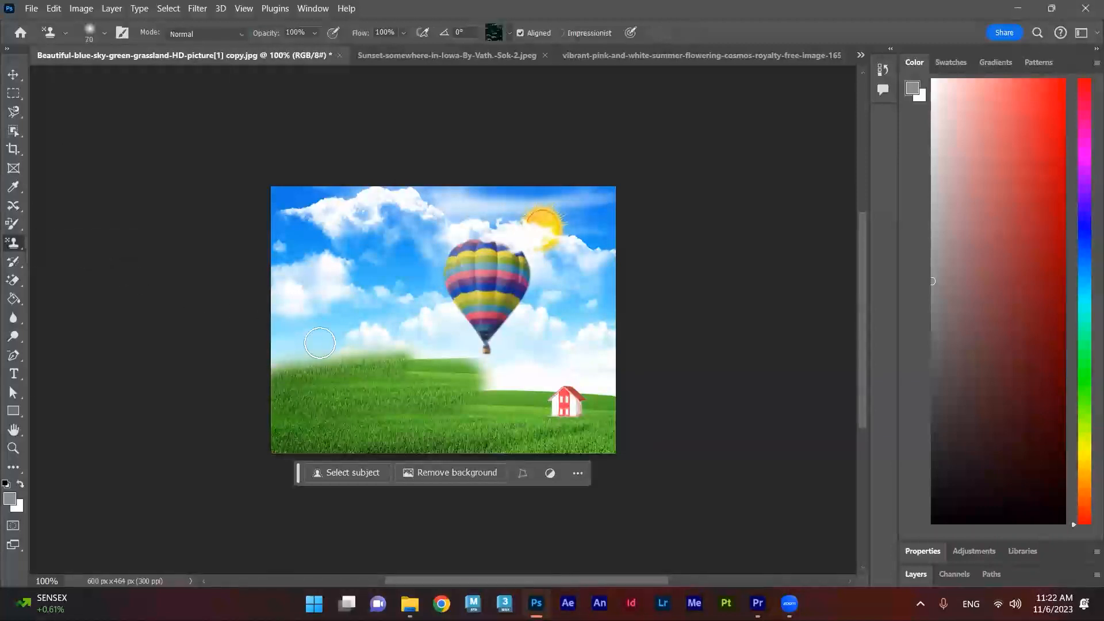
pyautogui.click(509, 33)
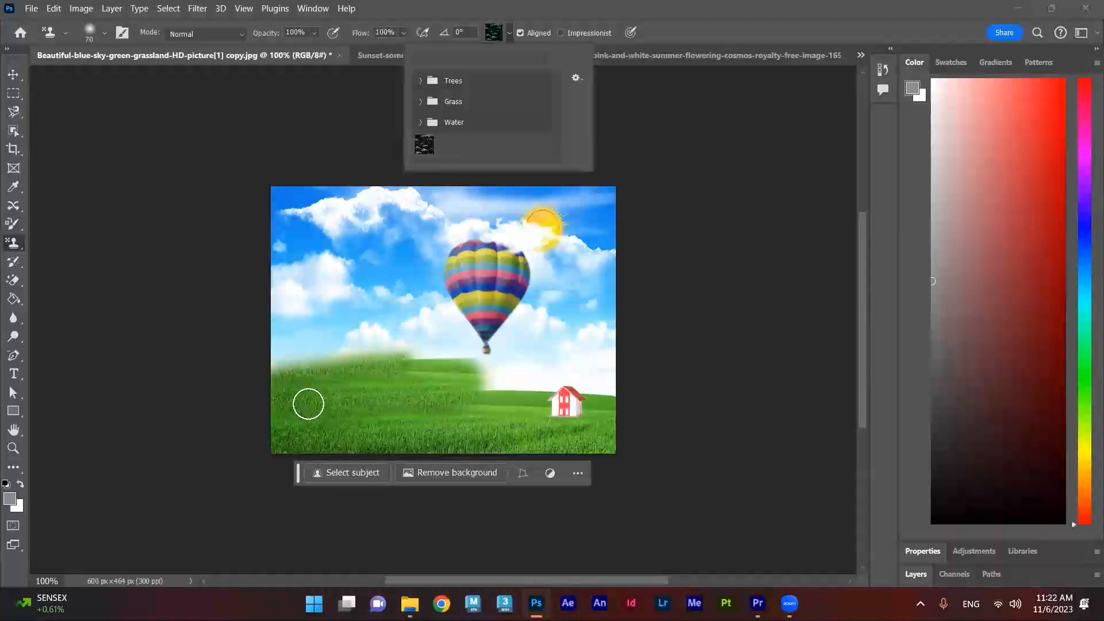
pyautogui.click(421, 123)
pyautogui.click(437, 144)
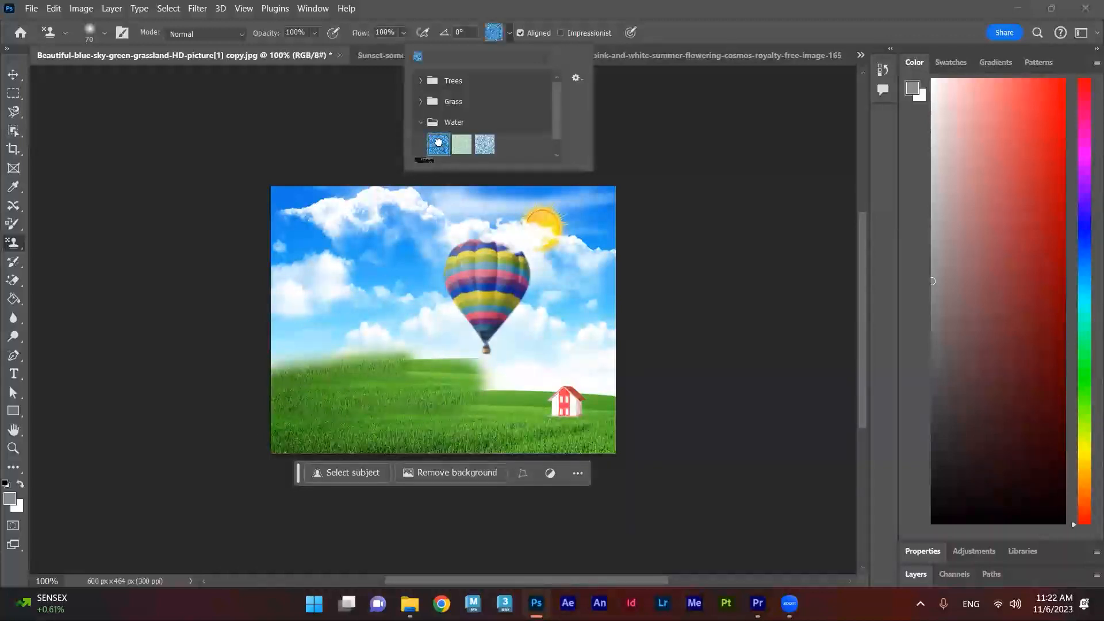
pyautogui.click(736, 12)
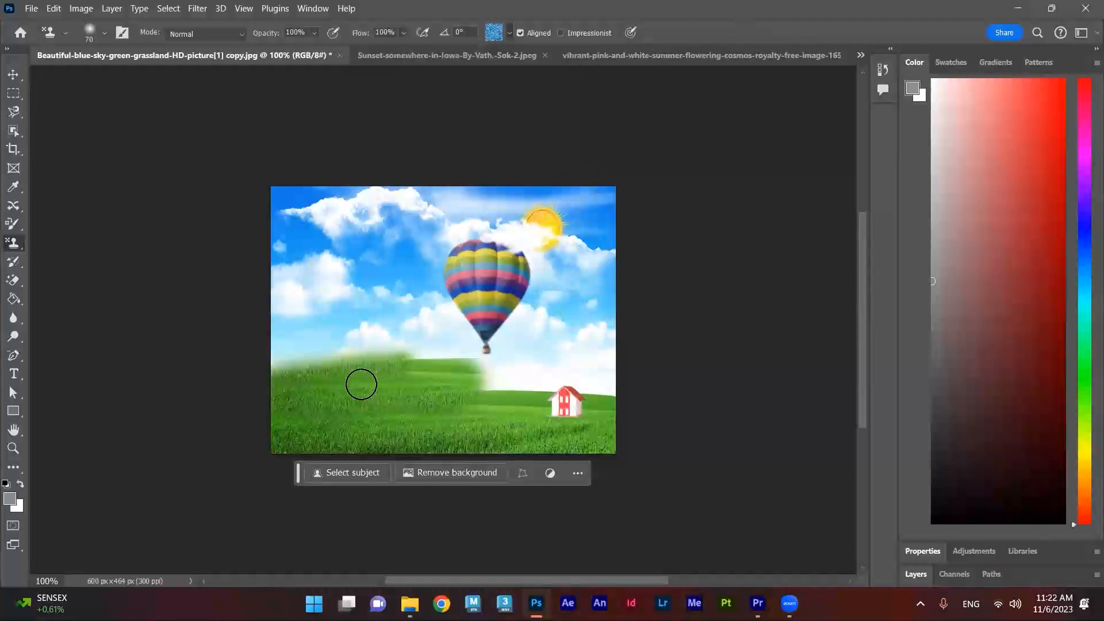
# Set the brush size to 124 px and paint the water pattern over the left hillside
pyautogui.click(103, 35)
pyautogui.moveTo(124, 73); pyautogui.dragTo(134, 73)
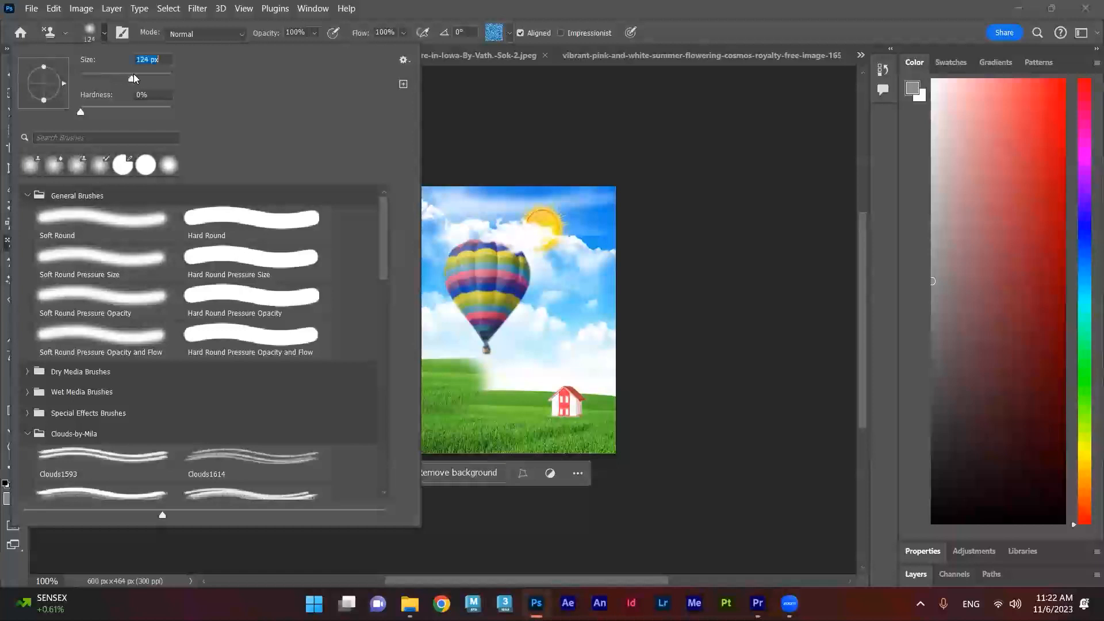
pyautogui.click(452, 407)
pyautogui.moveTo(453, 407)
pyautogui.mouseDown()
pyautogui.moveTo(412, 373)
pyautogui.moveTo(373, 410)
pyautogui.moveTo(337, 380)
pyautogui.moveTo(305, 407)
pyautogui.moveTo(295, 393)
pyautogui.moveTo(307, 433)
pyautogui.moveTo(435, 440)
pyautogui.moveTo(465, 423)
pyautogui.moveTo(426, 386)
pyautogui.moveTo(325, 376)
pyautogui.mouseUp()
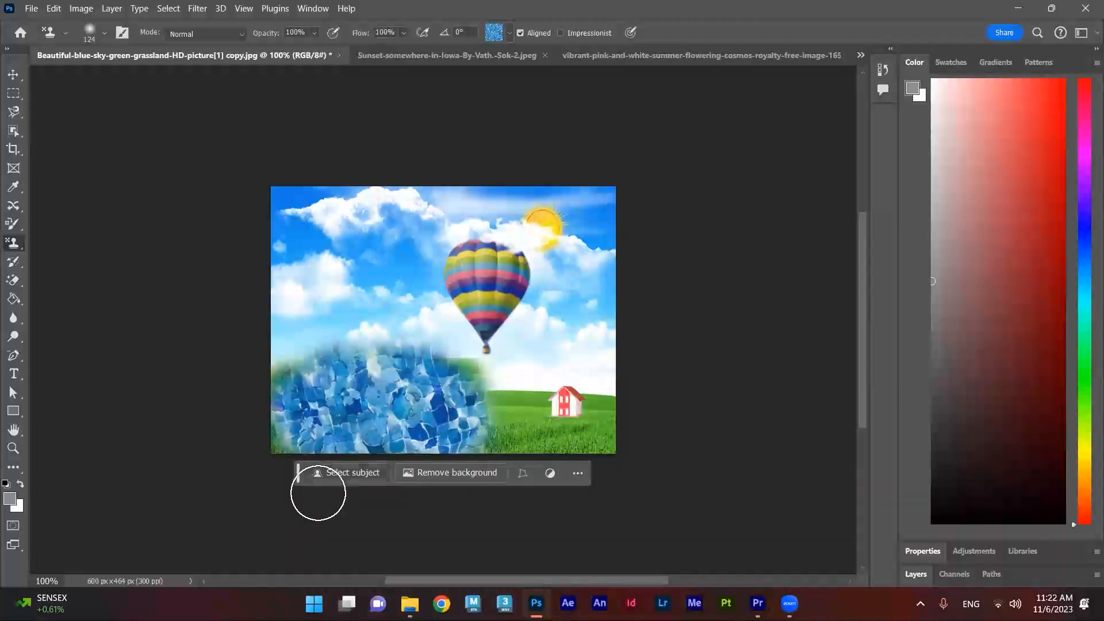
pyautogui.click(335, 406)
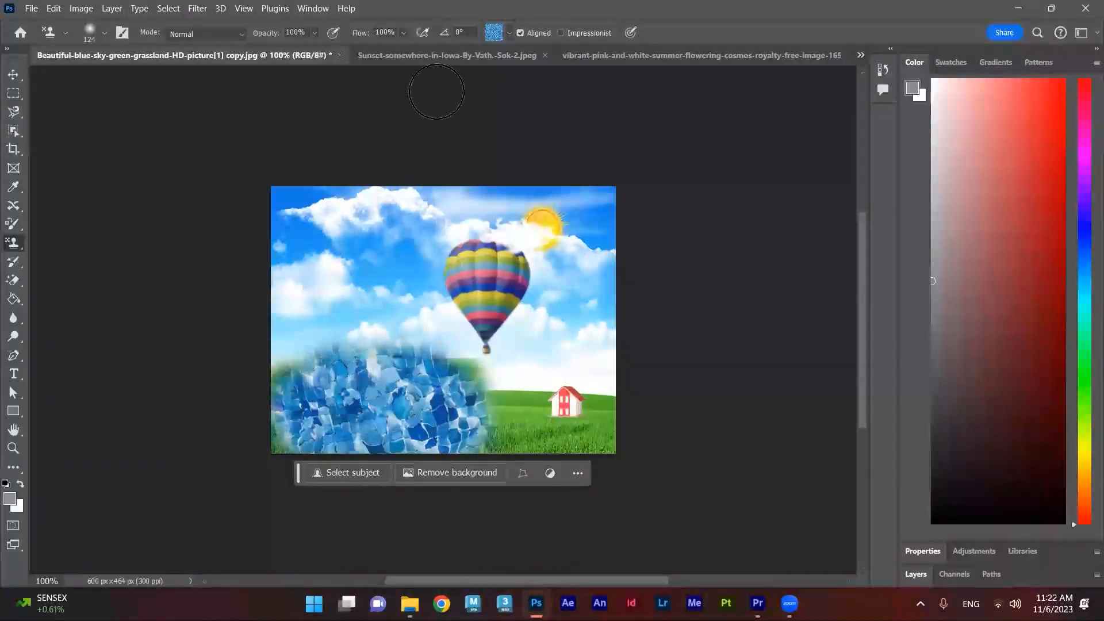
# Try stamping the water pattern on the hillside in Color Burn mode, and undo the pattern strokes
pyautogui.click(228, 33)
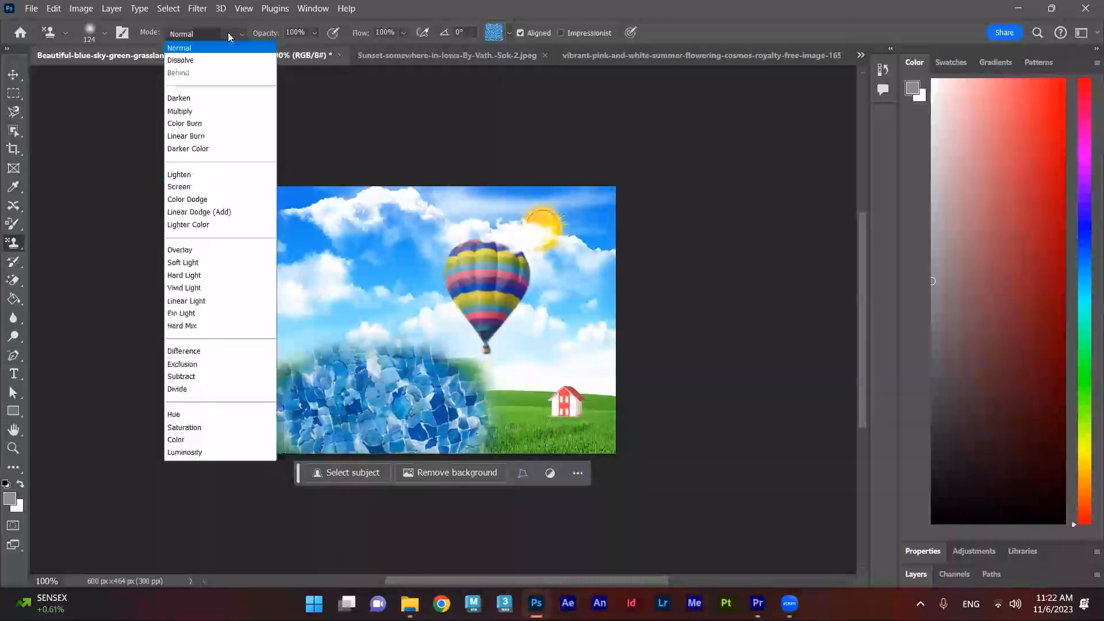
pyautogui.click(195, 123)
pyautogui.moveTo(380, 426); pyautogui.dragTo(431, 396)
pyautogui.hotkey('ctrl', 'z')
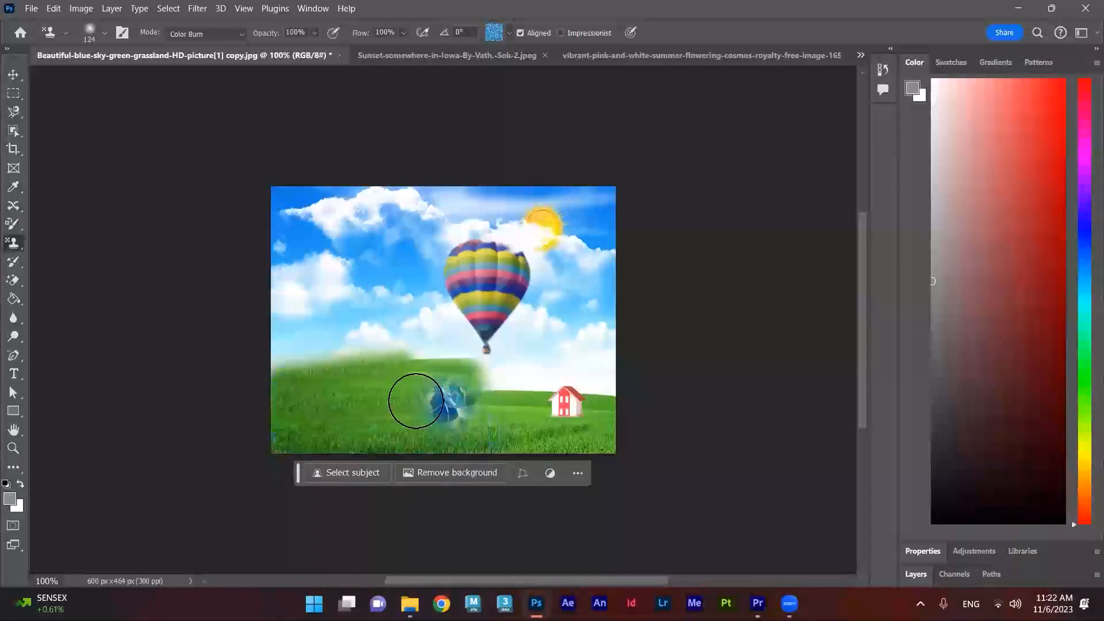
pyautogui.hotkey('ctrl', 'z')
# Set the Pattern Stamp's blending mode to Screen and paint the water pattern over the left hillside
pyautogui.click(215, 34)
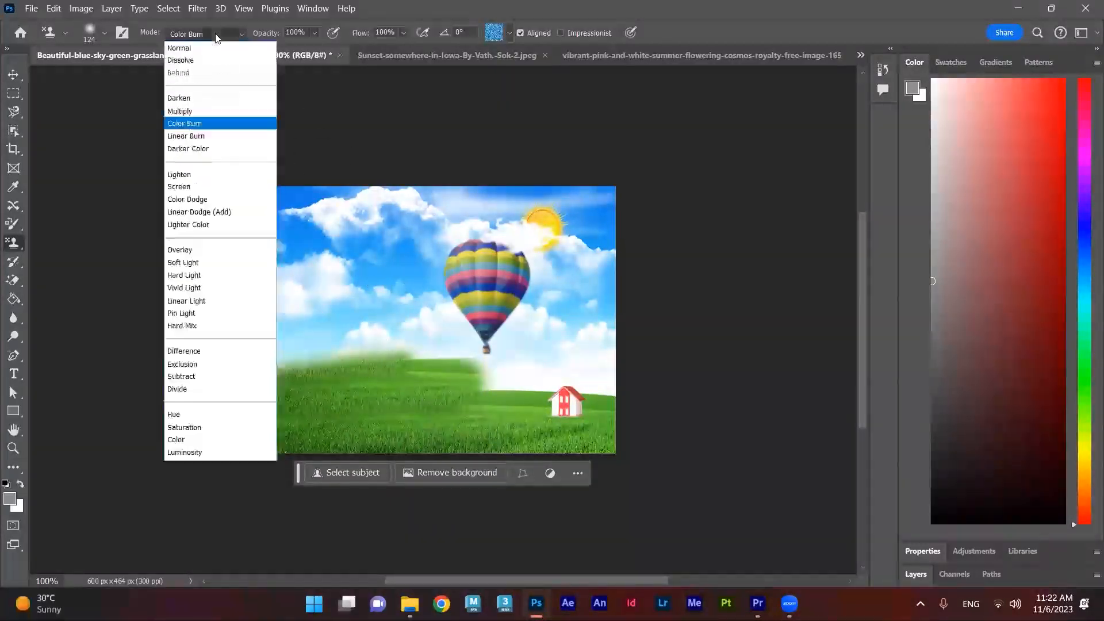
pyautogui.click(199, 183)
pyautogui.moveTo(345, 363)
pyautogui.mouseDown()
pyautogui.moveTo(322, 380)
pyautogui.moveTo(440, 370)
pyautogui.moveTo(307, 406)
pyautogui.moveTo(284, 403)
pyautogui.mouseUp()
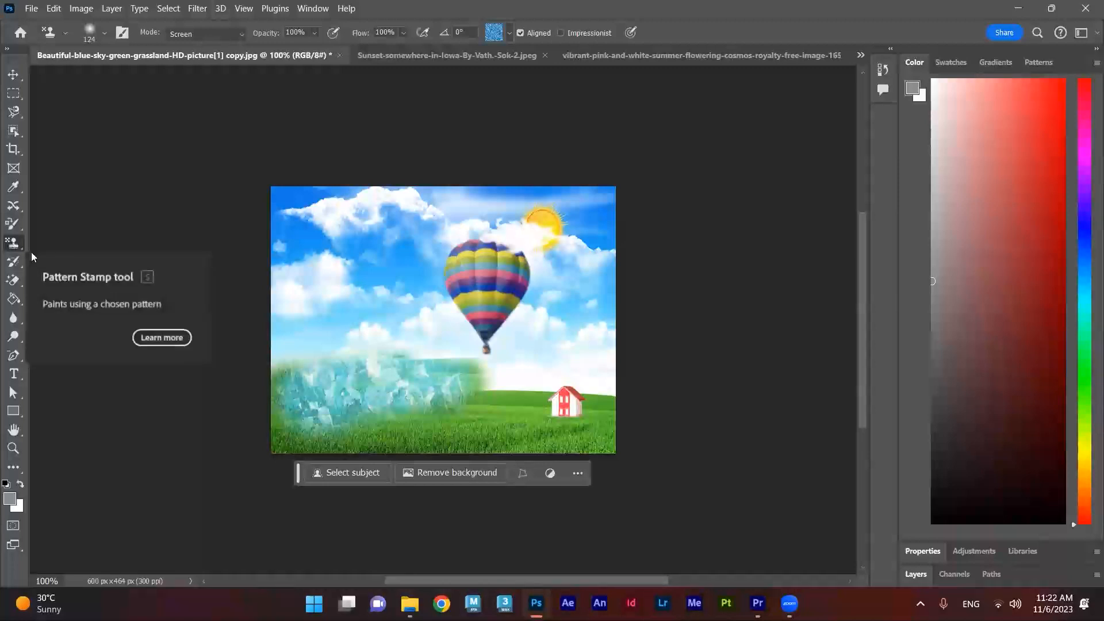
# Clone the red-roofed house twice with the Clone Stamp Tool onto the grass to its left
pyautogui.rightClick(13, 243)
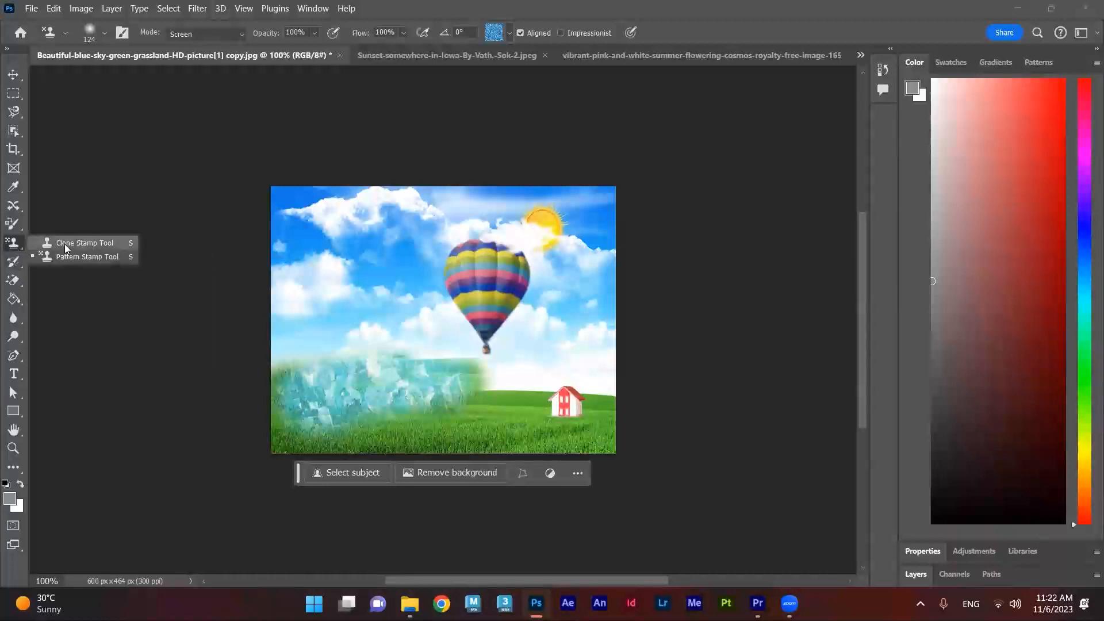
pyautogui.click(65, 243)
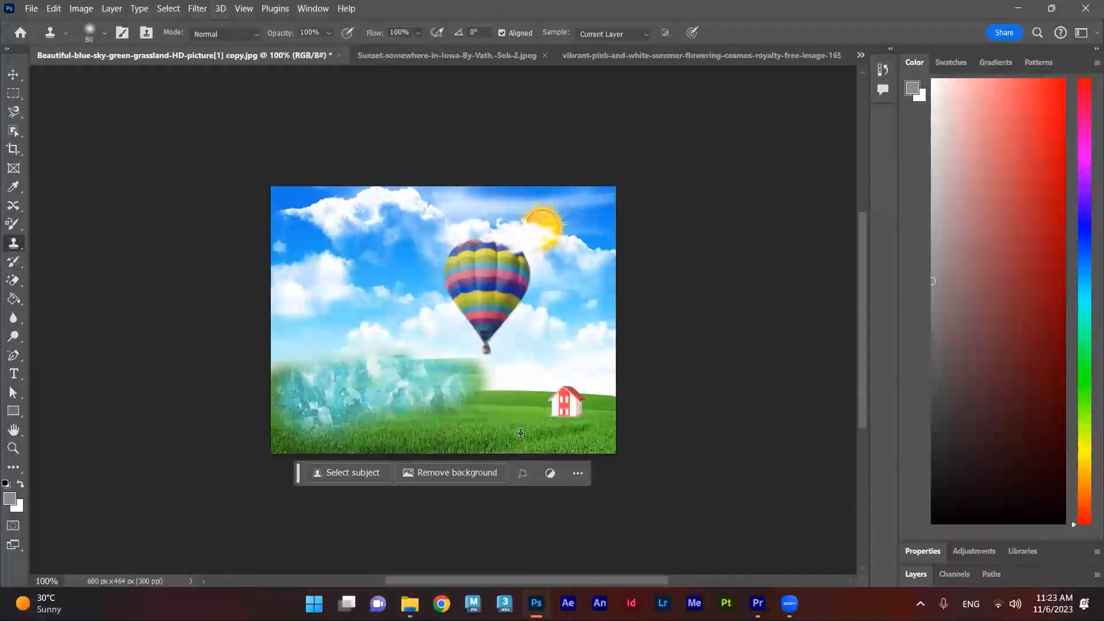
pyautogui.keyDown('alt'); pyautogui.click(568, 401); pyautogui.keyUp('alt')
pyautogui.moveTo(513, 409); pyautogui.dragTo(496, 429)
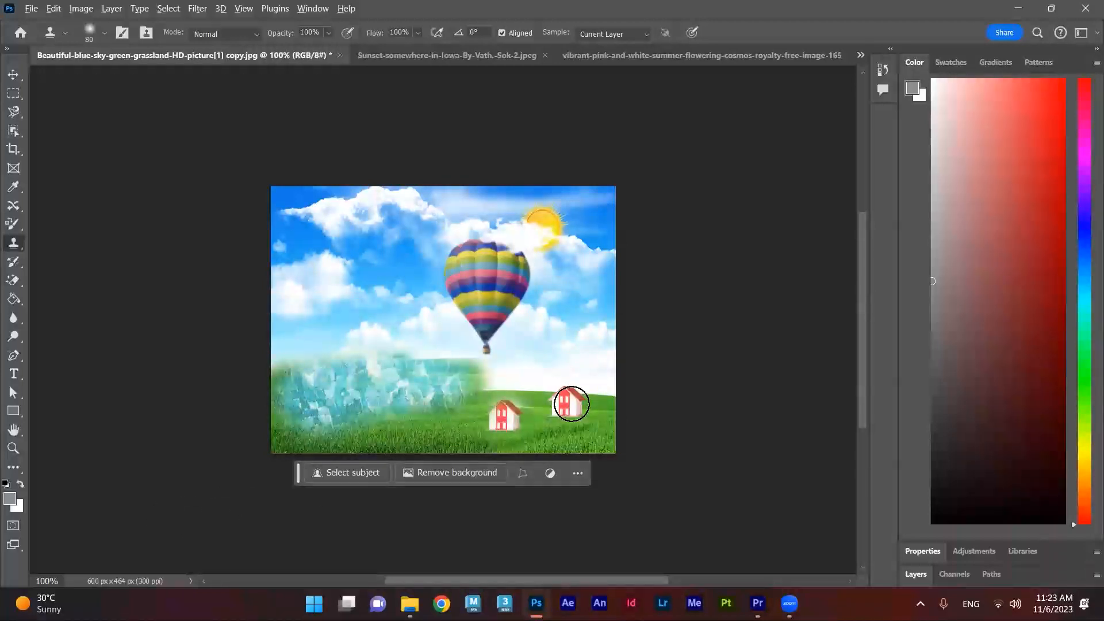
pyautogui.keyDown('alt'); pyautogui.click(565, 403); pyautogui.keyUp('alt')
pyautogui.moveTo(415, 440)
pyautogui.mouseDown()
pyautogui.moveTo(405, 434)
pyautogui.moveTo(416, 428)
pyautogui.moveTo(408, 434)
pyautogui.mouseUp()
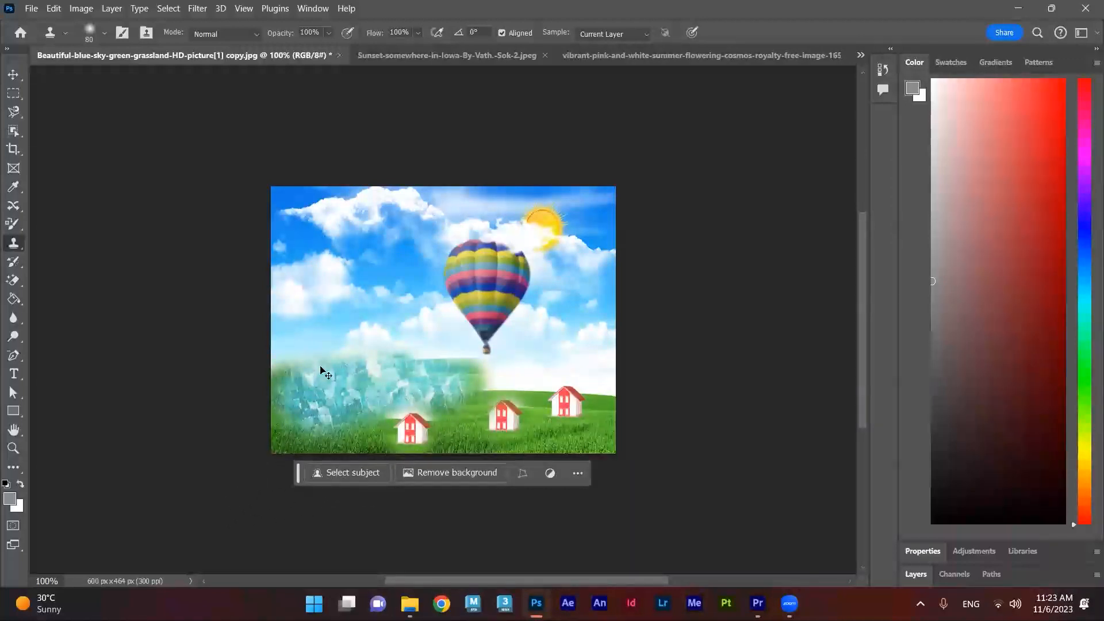
# Undo the cloned houses, the water pattern painting and the latest grass cloning strokes
pyautogui.hotkey('ctrl', 'z')
pyautogui.hotkey('ctrl', 'z')
pyautogui.hotkey('ctrl', 'z')
pyautogui.hotkey('ctrl', 'z')
pyautogui.hotkey('ctrl', 'z')
pyautogui.hotkey('ctrl', 'z')
pyautogui.hotkey('ctrl', 'z')
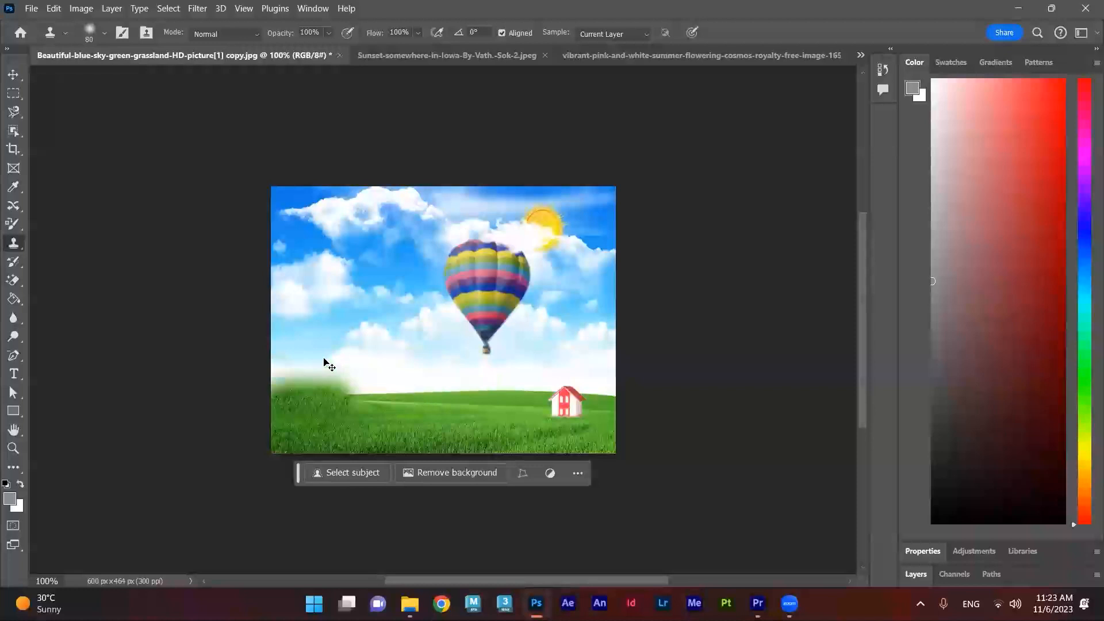
# Undo the cloned grass on the left hill and clear the selection around the balloon
pyautogui.hotkey('ctrl', 'z')
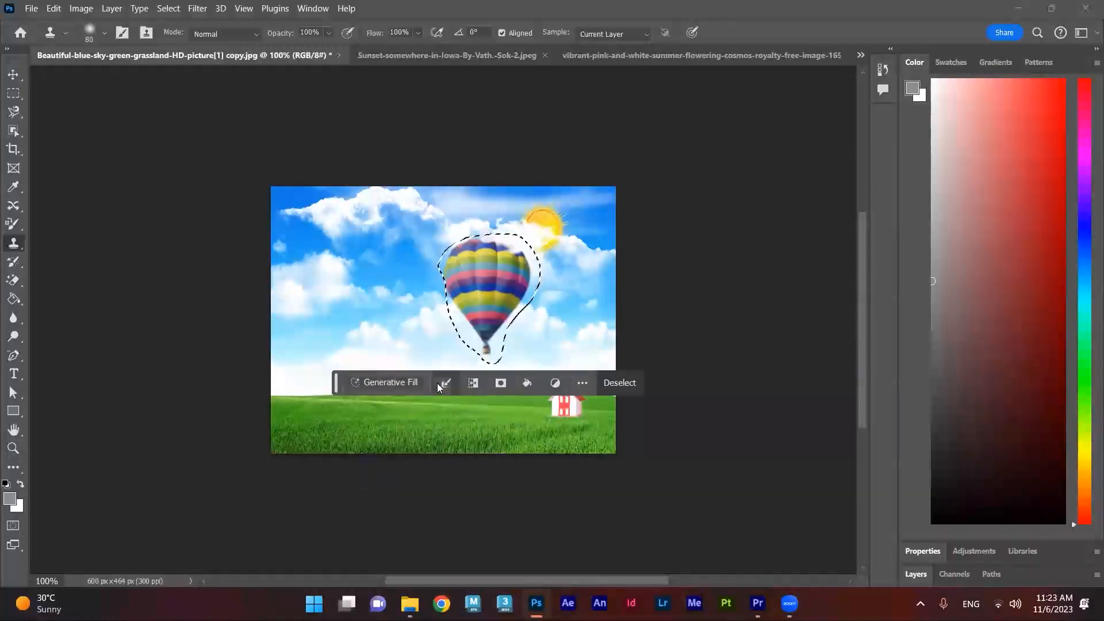
pyautogui.click(445, 383)
pyautogui.click(342, 381)
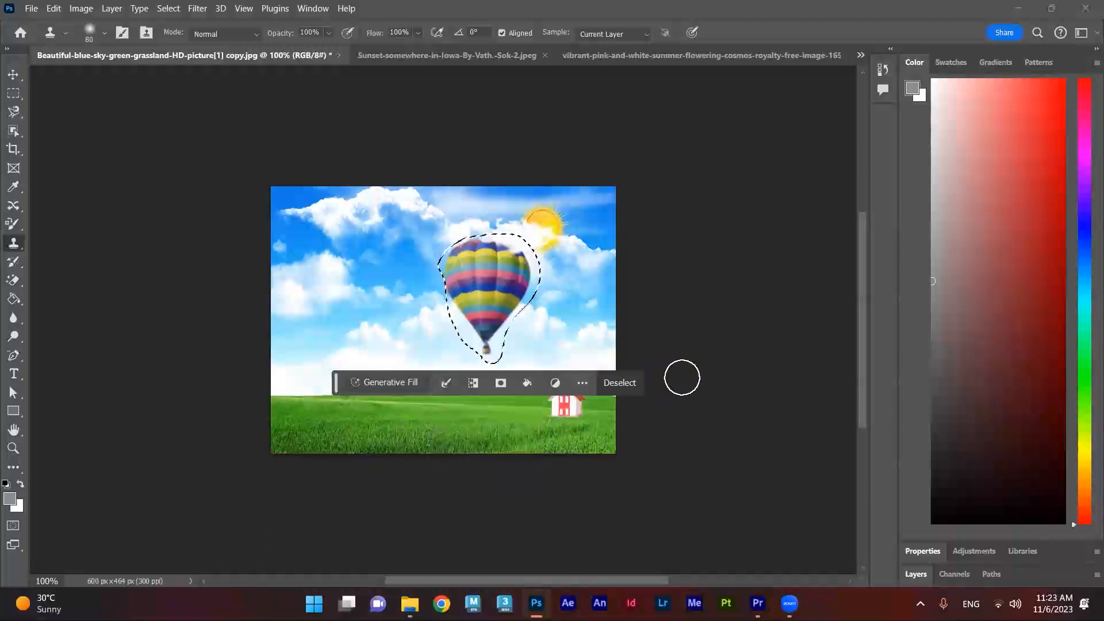
pyautogui.click(623, 382)
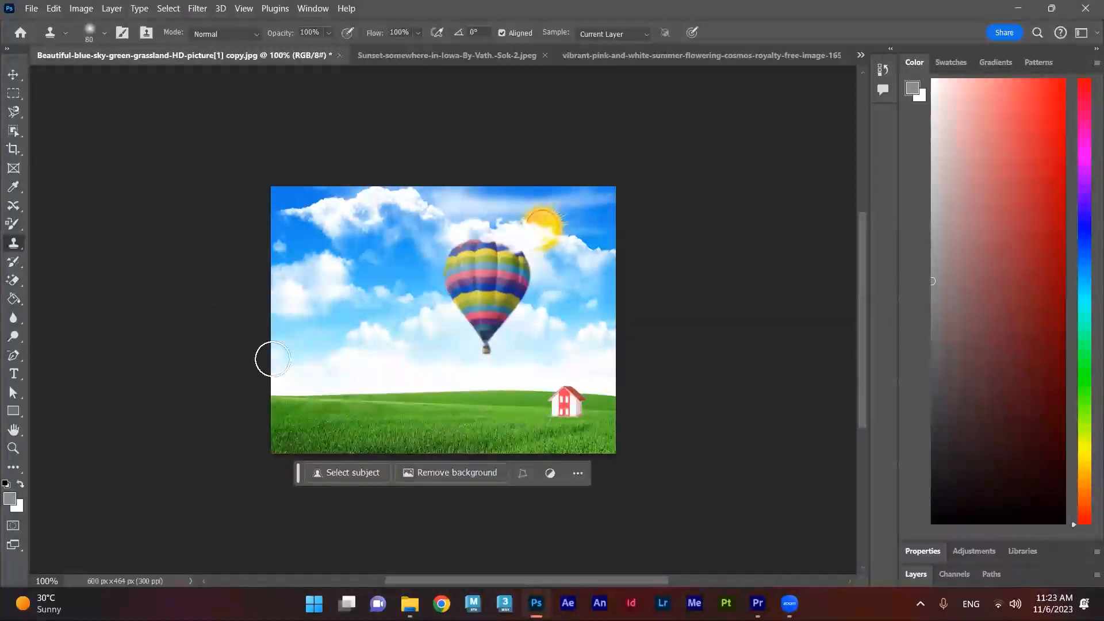
pyautogui.hotkey('ctrl', 'z')
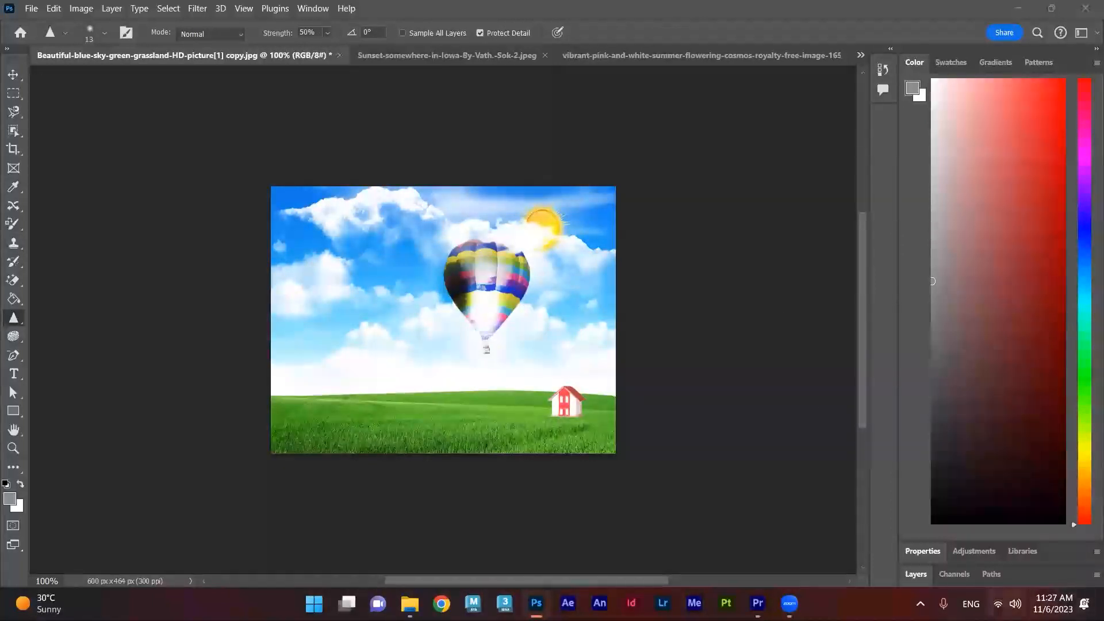
# Close the balloon picture without saving and reopen Beautiful-blue-sky-green-grassland-HD-picture[1] copy.jpg
pyautogui.click(1006, 604)
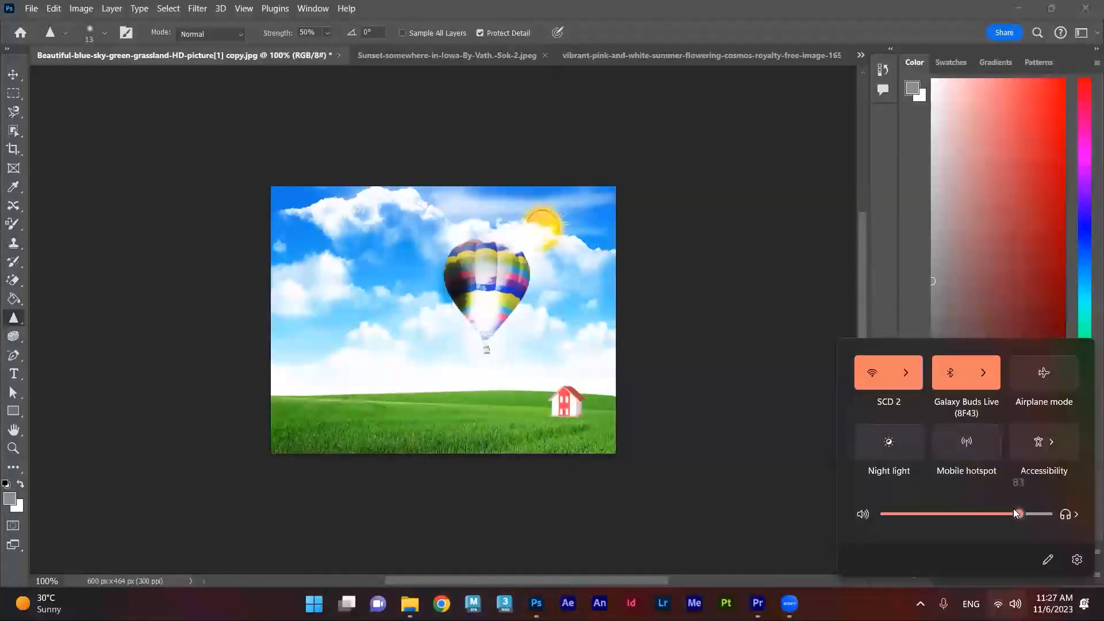
pyautogui.click(340, 56)
pyautogui.click(563, 235)
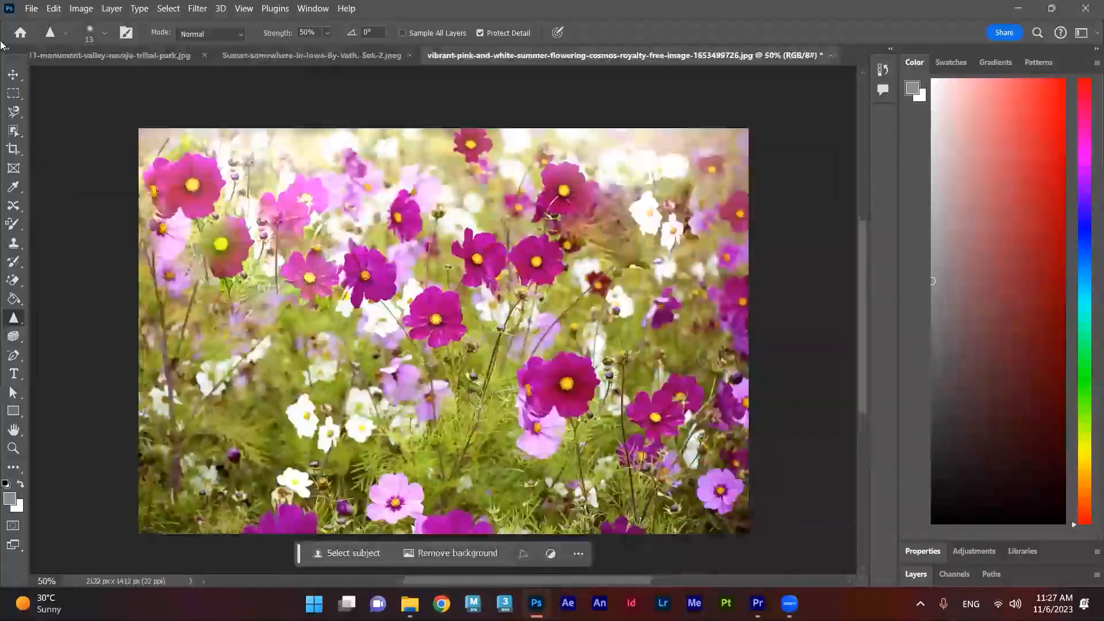
pyautogui.click(30, 8)
pyautogui.click(46, 35)
pyautogui.doubleClick(414, 235)
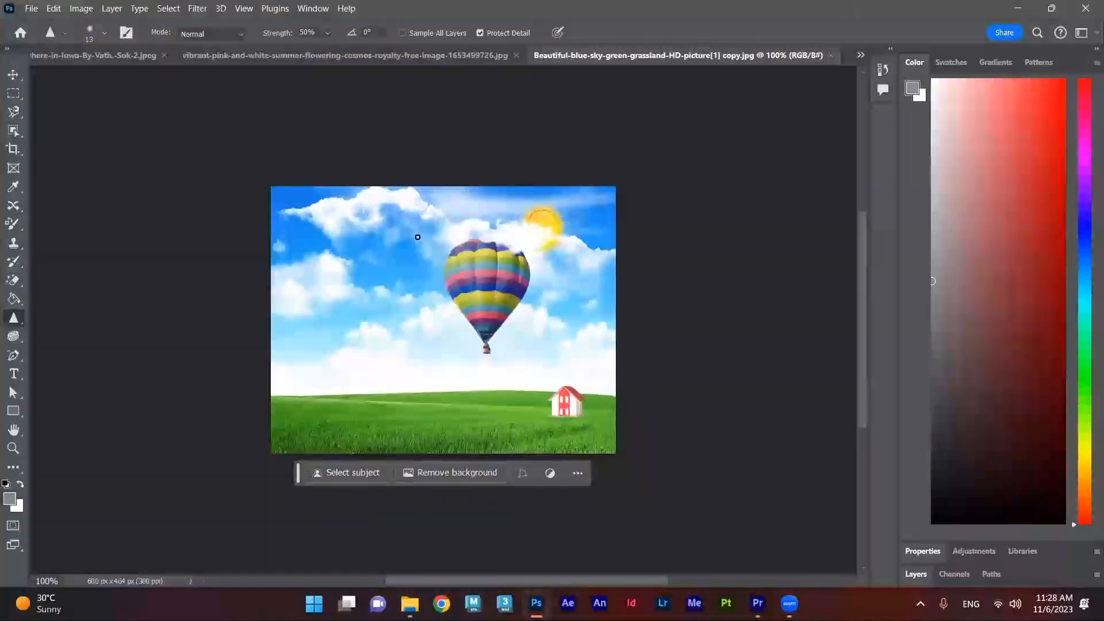
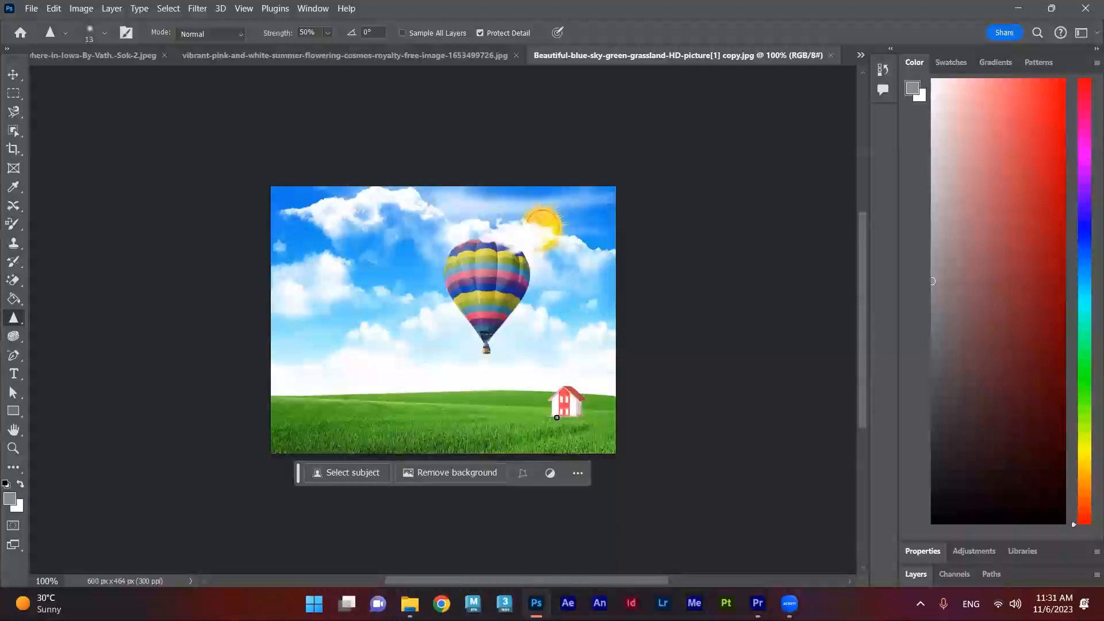
# Smudge the balloon's basket with the Smudge Tool using a 35 px brush at 14% strength
pyautogui.rightClick(14, 315)
pyautogui.click(55, 346)
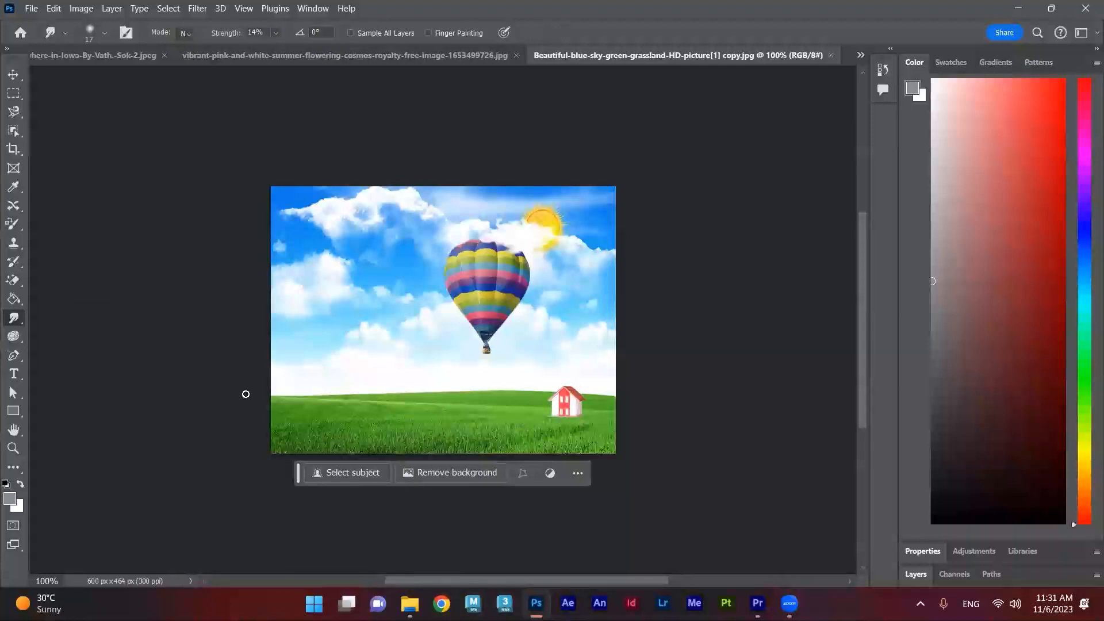
pyautogui.press(']')
pyautogui.press(']')
pyautogui.press(']')
pyautogui.press(']')
pyautogui.moveTo(441, 349); pyautogui.dragTo(483, 347)
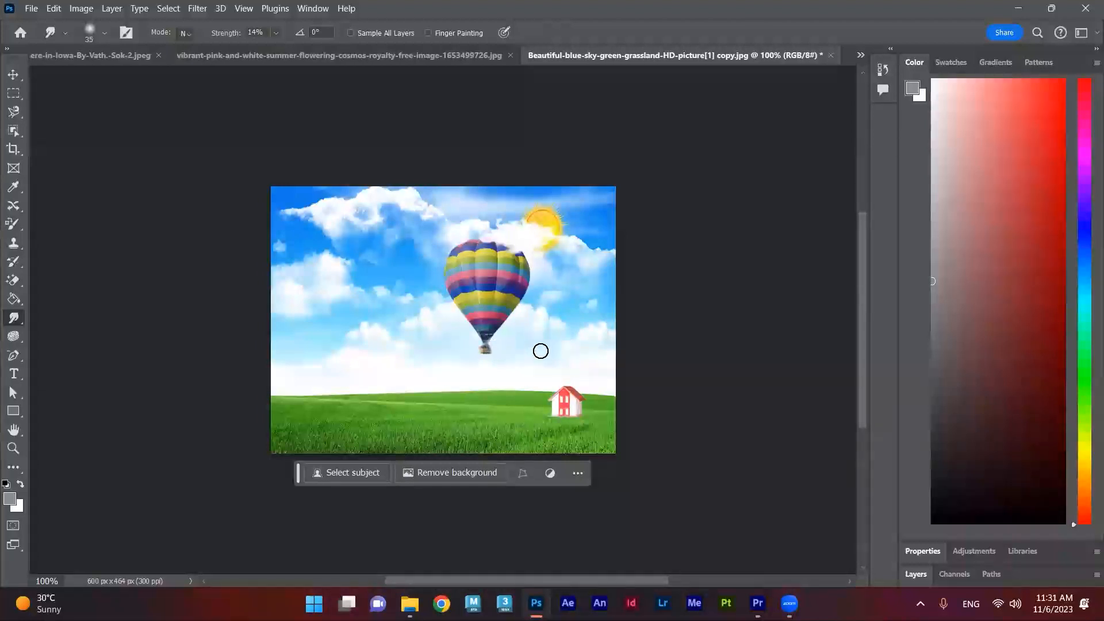
pyautogui.moveTo(488, 348)
pyautogui.mouseDown()
pyautogui.moveTo(468, 374)
pyautogui.moveTo(484, 352)
pyautogui.mouseUp()
pyautogui.moveTo(483, 352); pyautogui.dragTo(486, 353)
# Try blurring the balloon's basket with the Blur Tool and a 90 px brush, and undo the strokes
pyautogui.rightClick(12, 322)
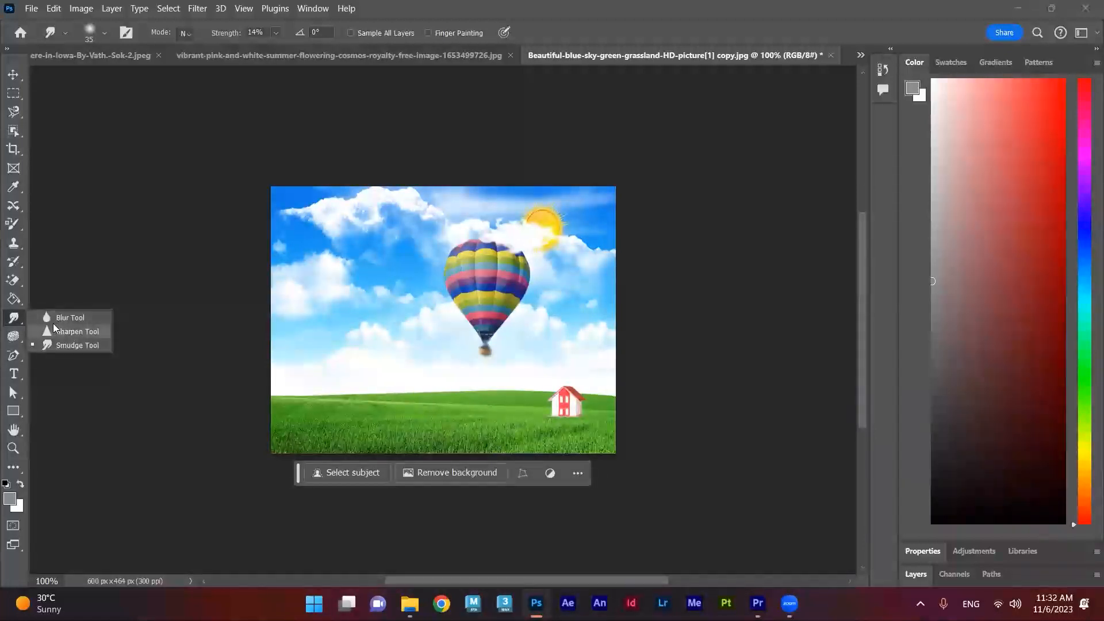
pyautogui.click(59, 318)
pyautogui.rightClick(12, 317)
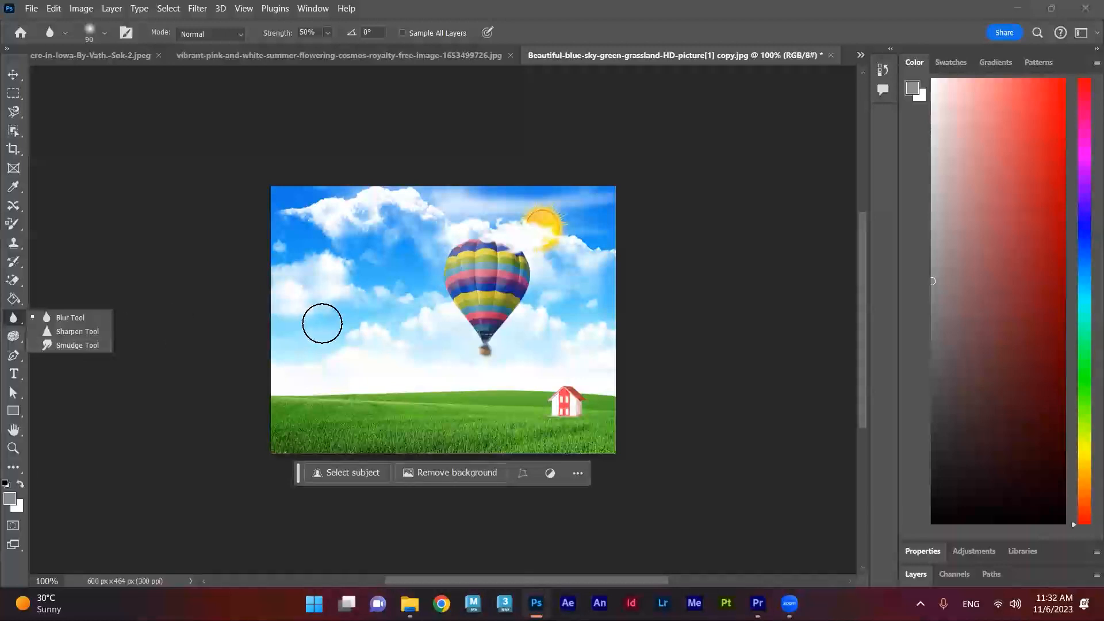
pyautogui.click(342, 333)
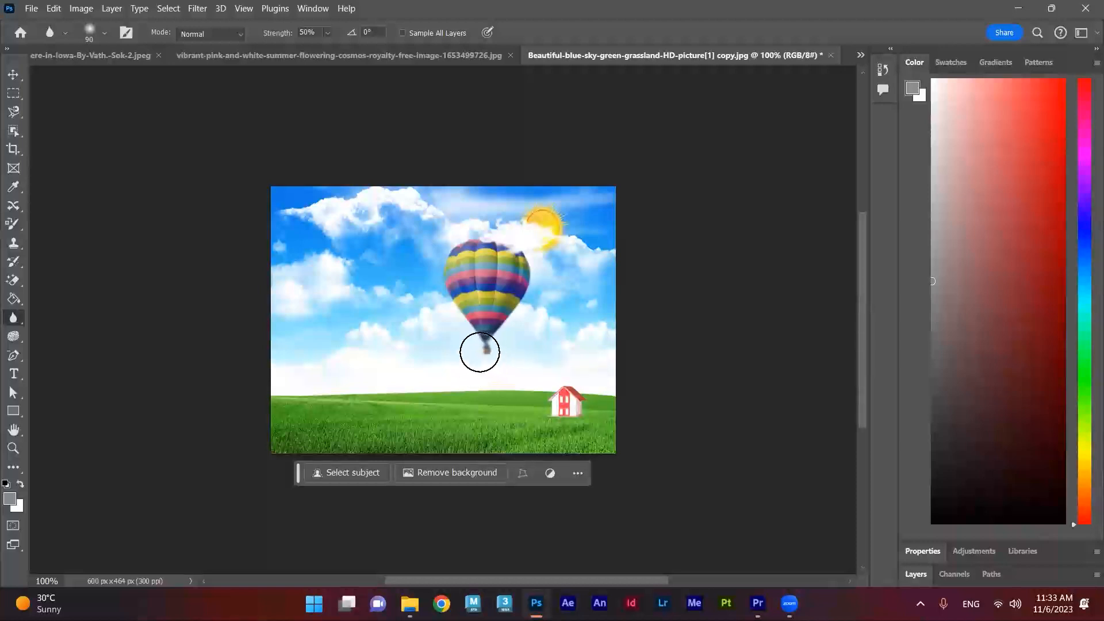
pyautogui.moveTo(492, 348); pyautogui.dragTo(480, 368)
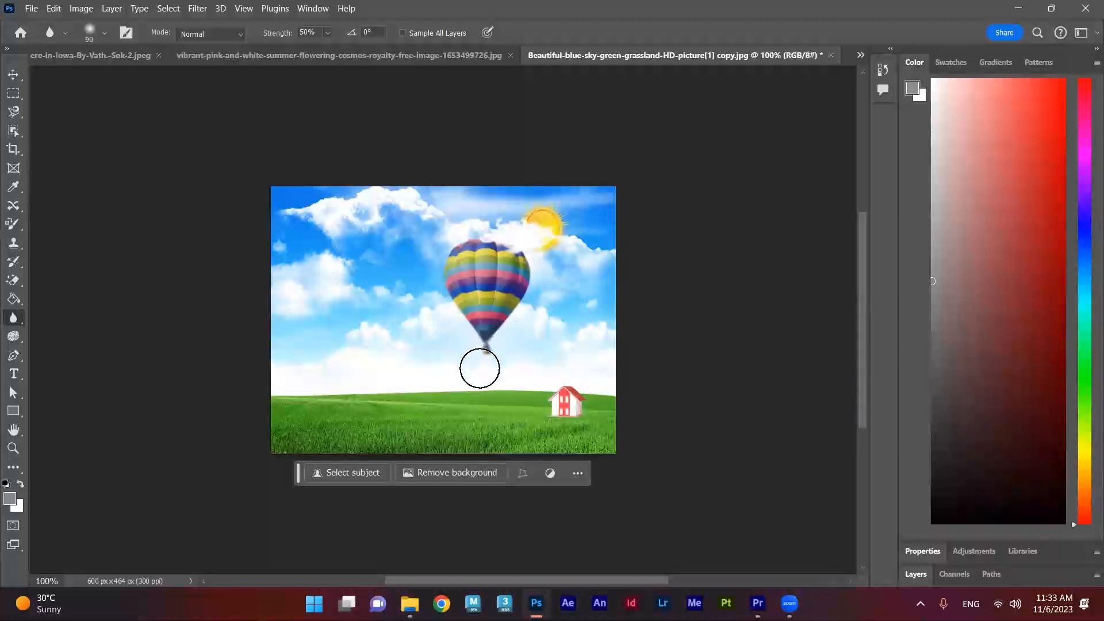
pyautogui.hotkey('ctrl', 'z')
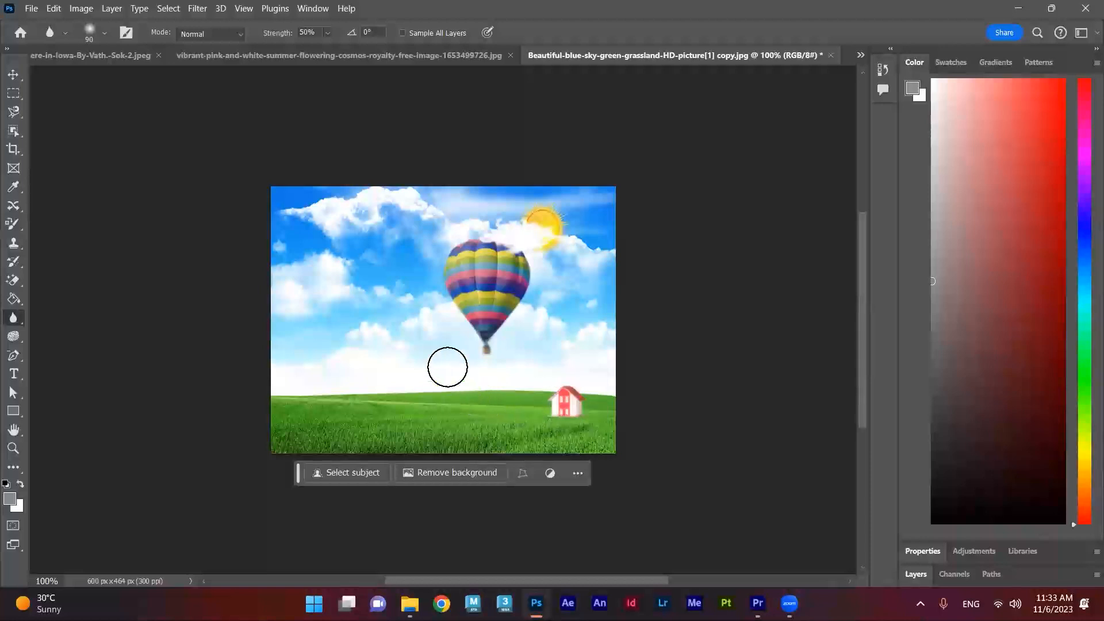
# Set the Blur Tool's brush to 10 px and soften the edges of the balloon's basket
pyautogui.rightClick(11, 318)
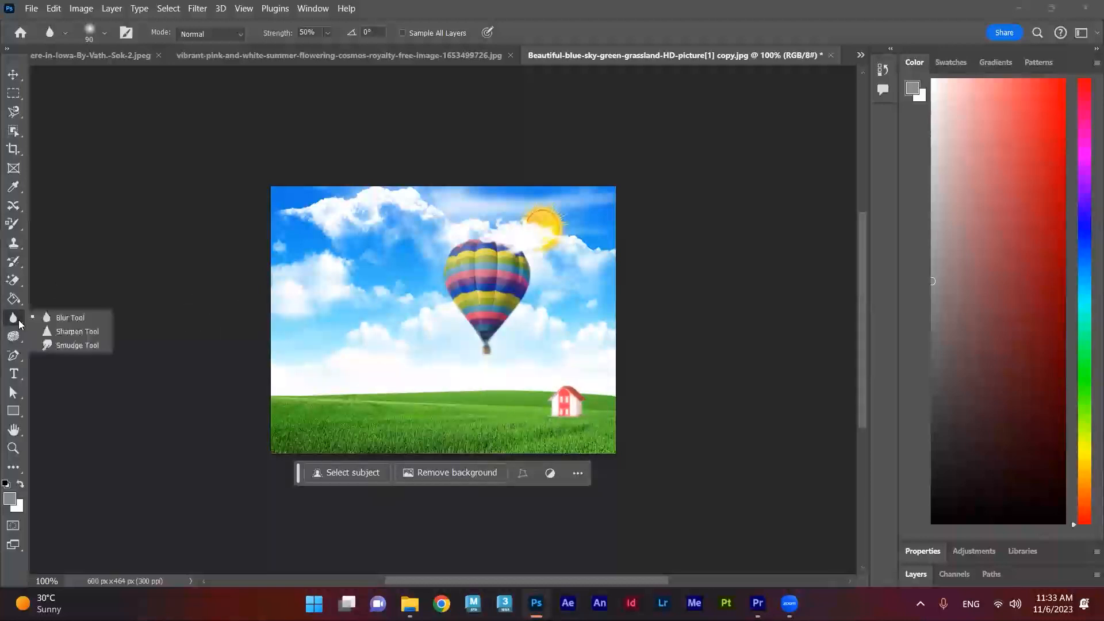
pyautogui.click(67, 344)
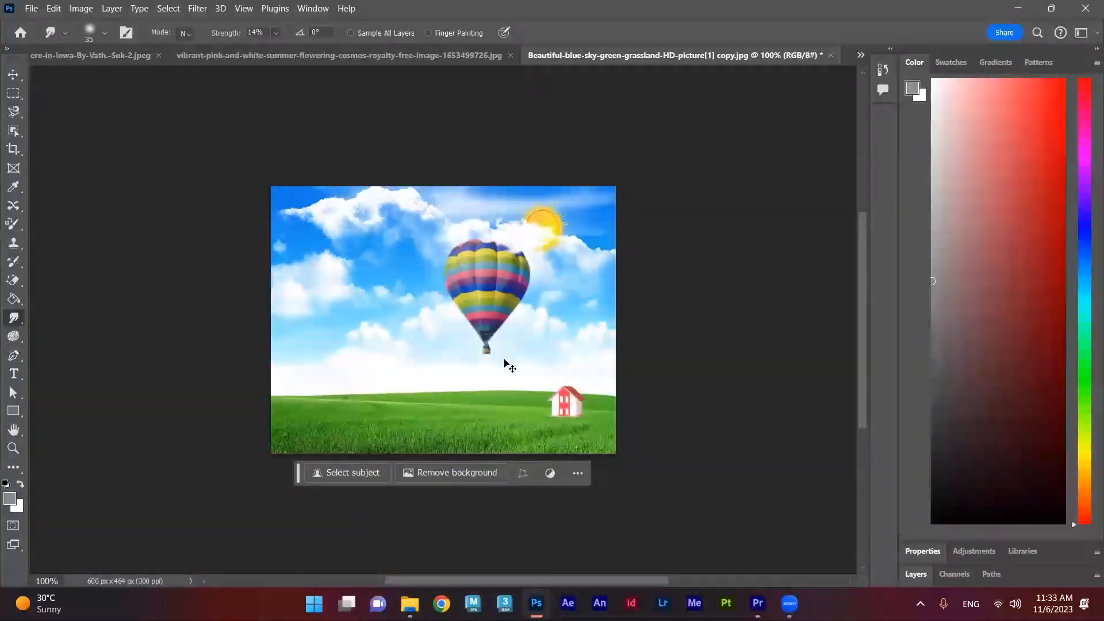
pyautogui.hotkey('ctrl', '+')
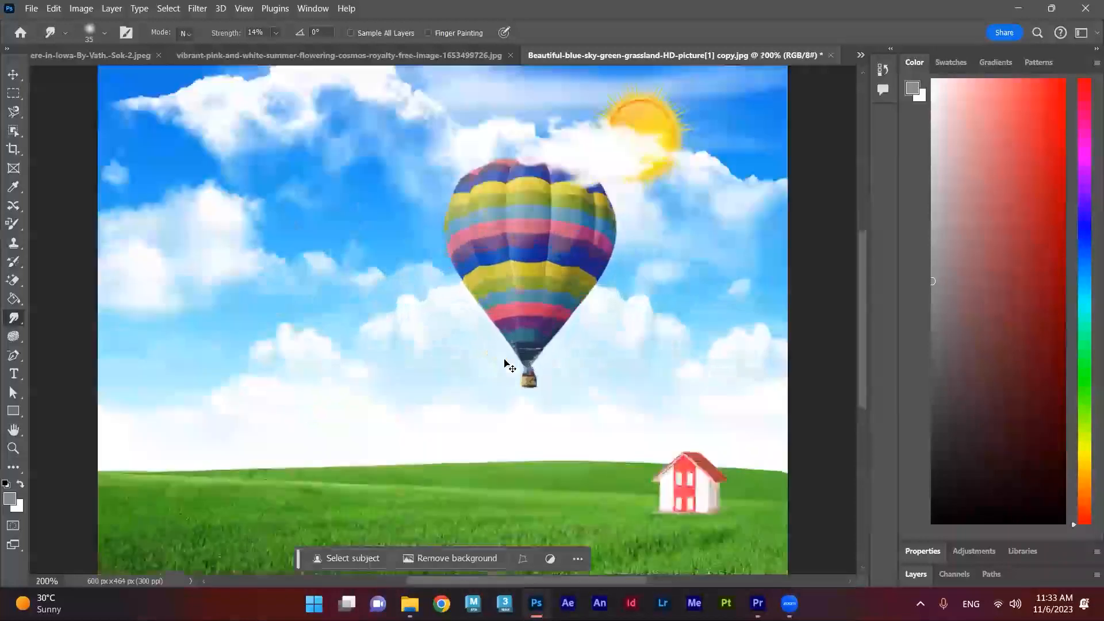
pyautogui.hotkey('ctrl', '+')
pyautogui.hotkey('ctrl', '+')
pyautogui.hotkey('ctrl', '+')
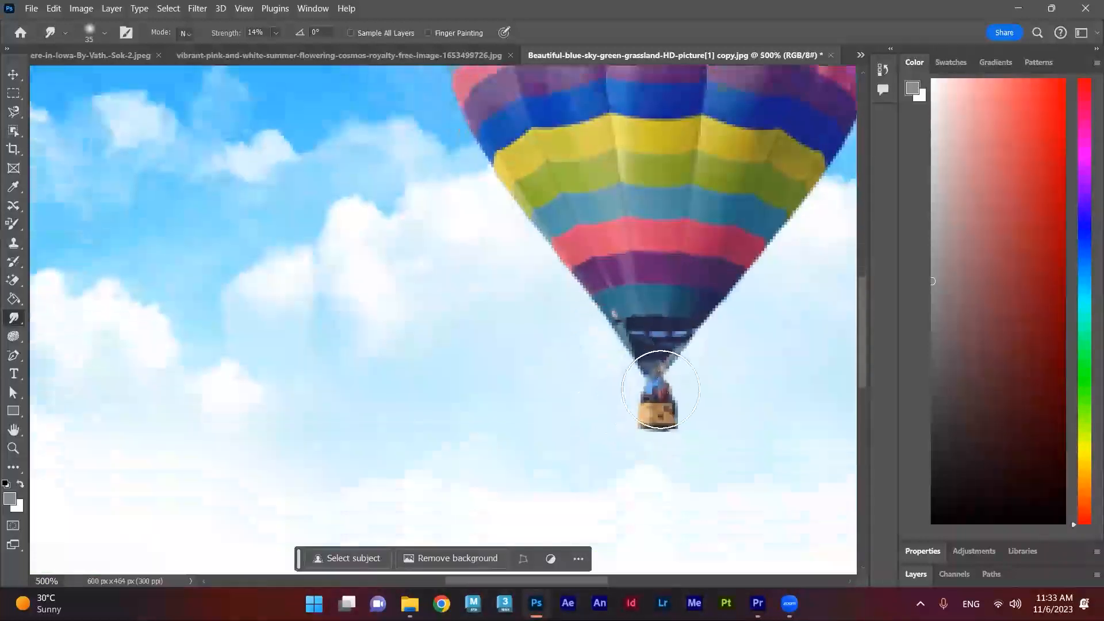
pyautogui.scroll(-1, 660, 389)
pyautogui.rightClick(21, 315)
pyautogui.click(69, 318)
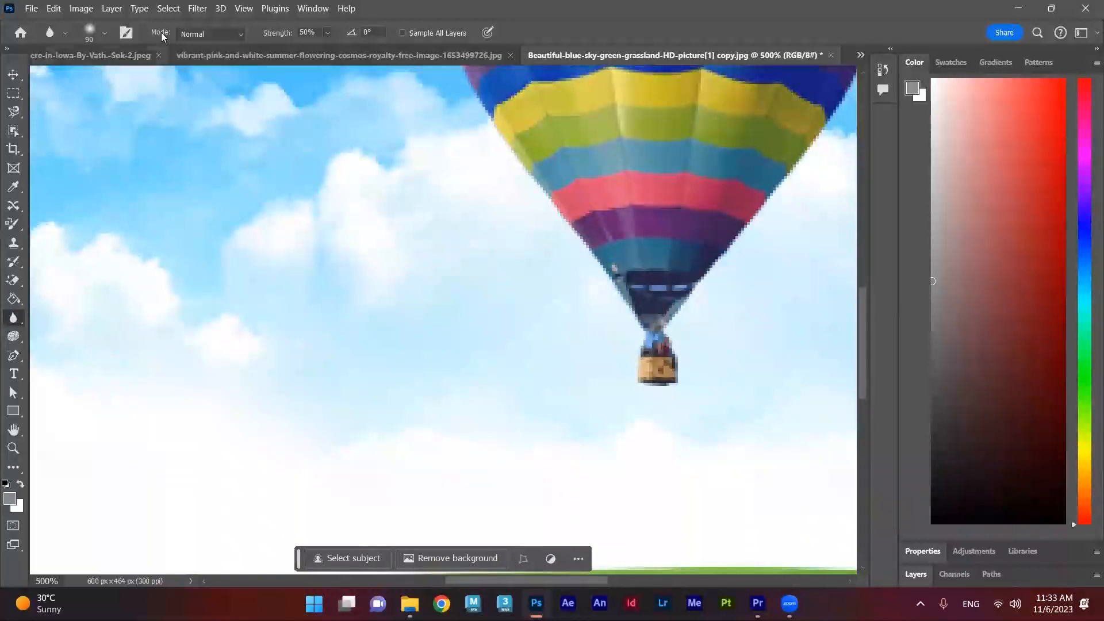
pyautogui.click(99, 27)
pyautogui.moveTo(95, 76); pyautogui.dragTo(87, 75)
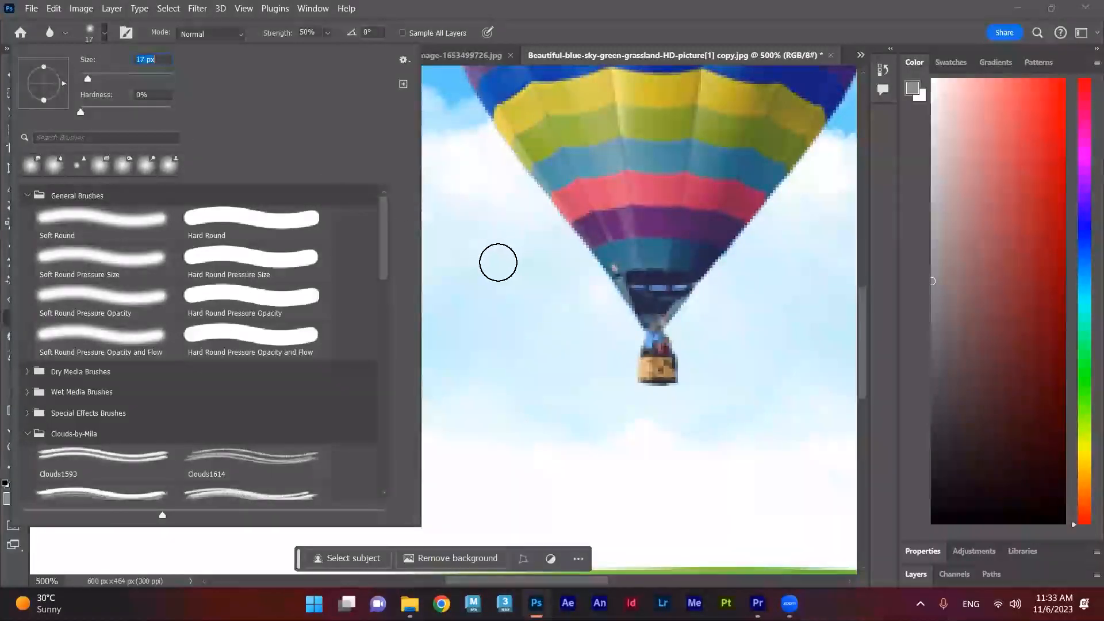
pyautogui.moveTo(85, 75); pyautogui.dragTo(87, 76)
pyautogui.click(674, 386)
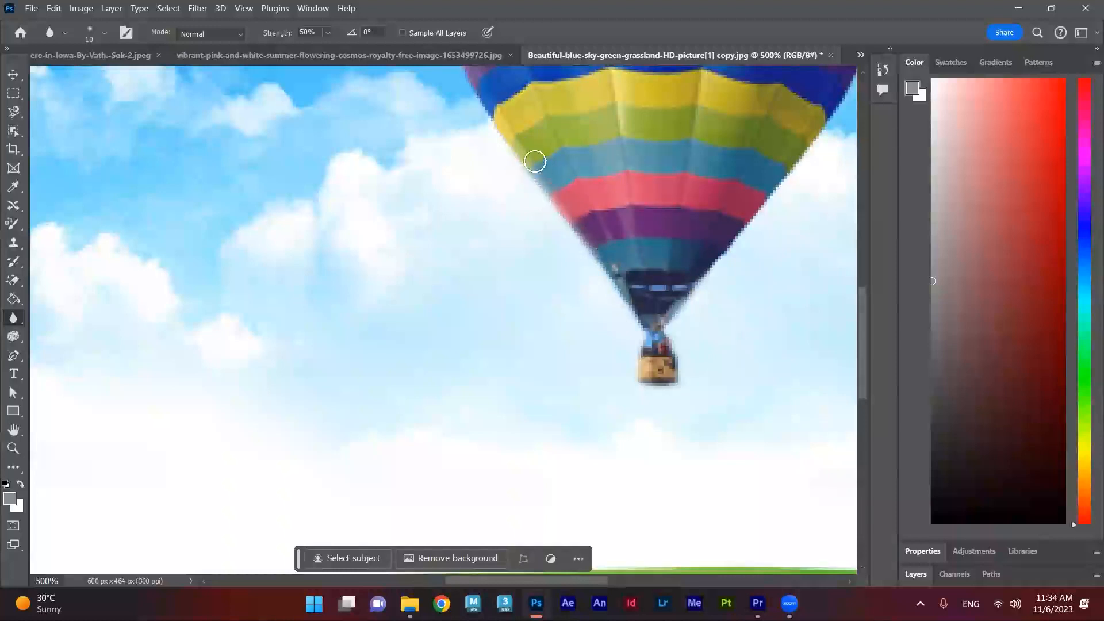
# Enlarge the blur brush to 25 px and soften the balloon's upper left outline against the sky
pyautogui.scroll(5, 609, 167)
pyautogui.press(']')
pyautogui.press(']')
pyautogui.press(']')
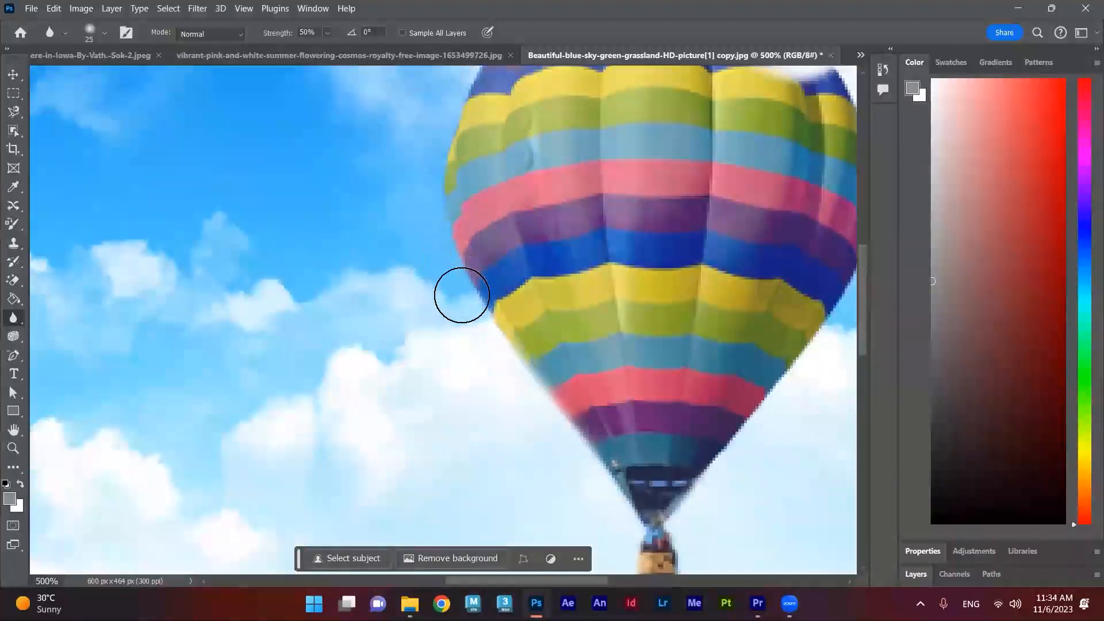
pyautogui.scroll(2, 414, 276)
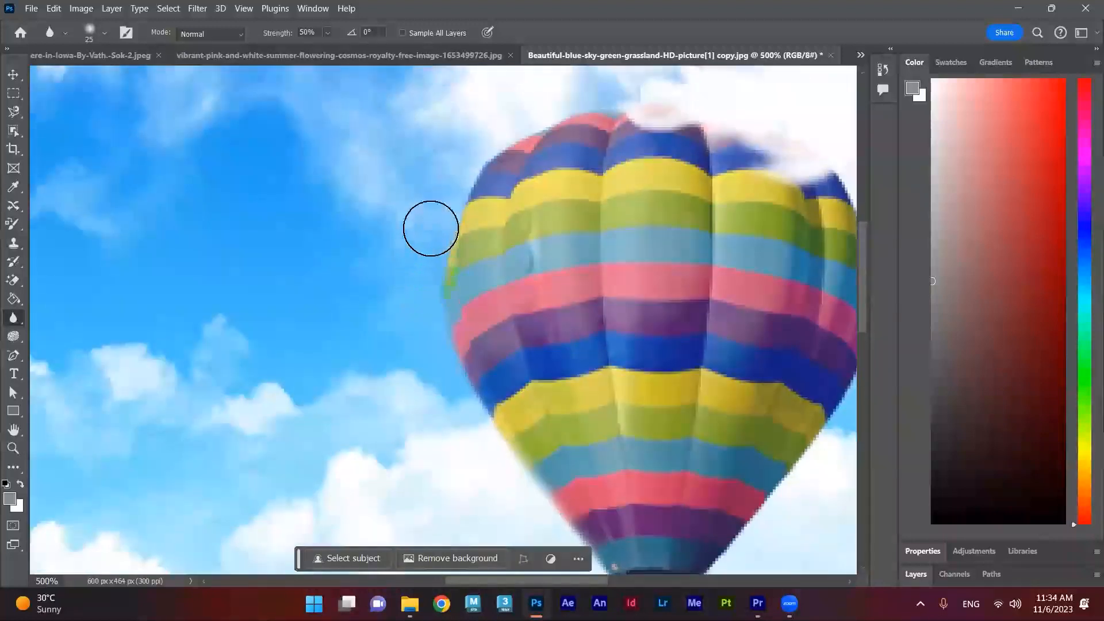
pyautogui.moveTo(456, 194)
pyautogui.mouseDown()
pyautogui.moveTo(503, 135)
pyautogui.moveTo(589, 109)
pyautogui.mouseUp()
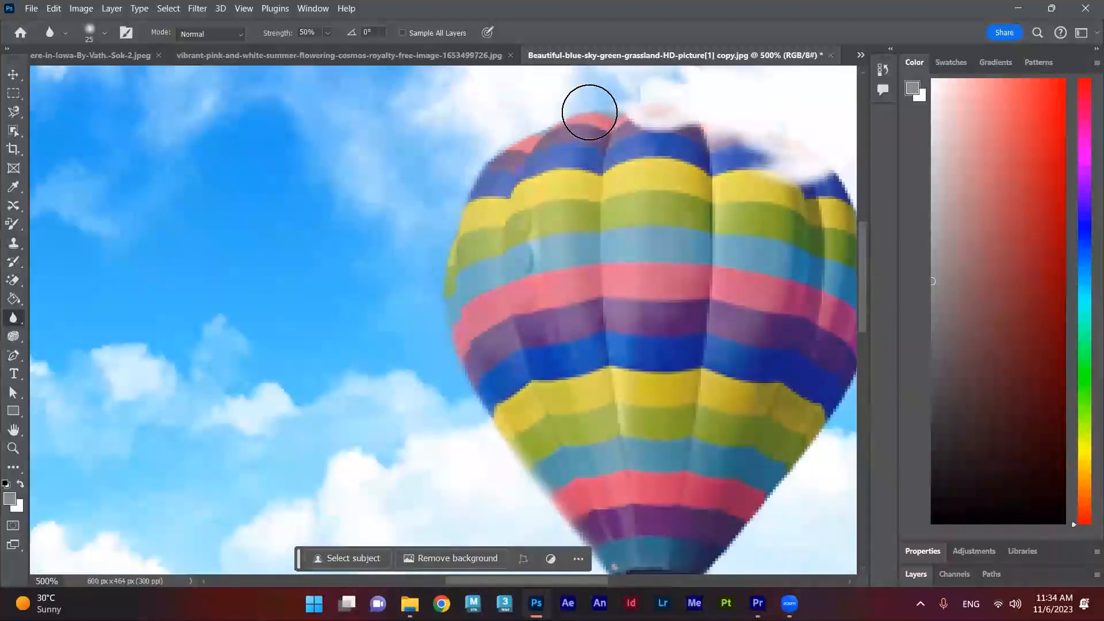
pyautogui.scroll(-2, 384, 419)
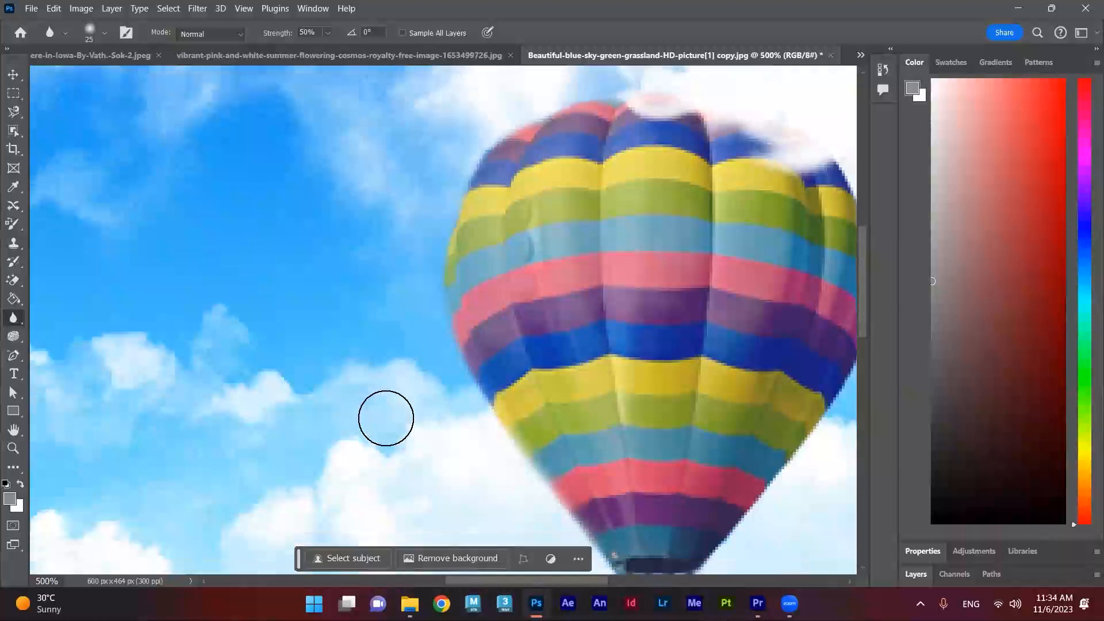
pyautogui.scroll(-1, 445, 417)
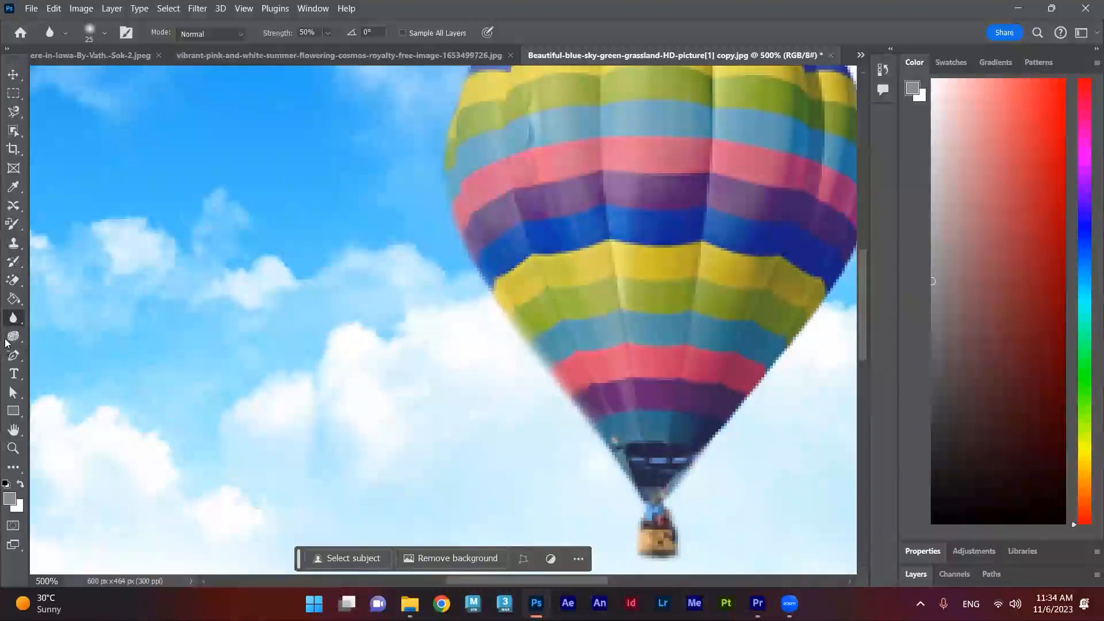
# Try the Smudge Tool on the balloon's left edge and undo the smudging
pyautogui.rightClick(12, 319)
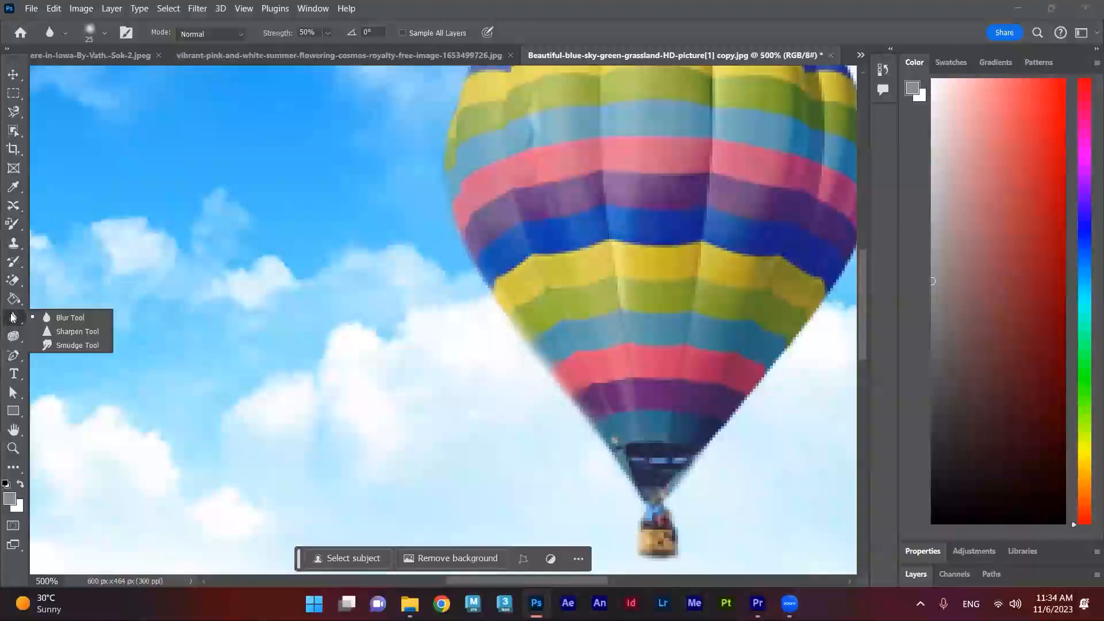
pyautogui.click(77, 345)
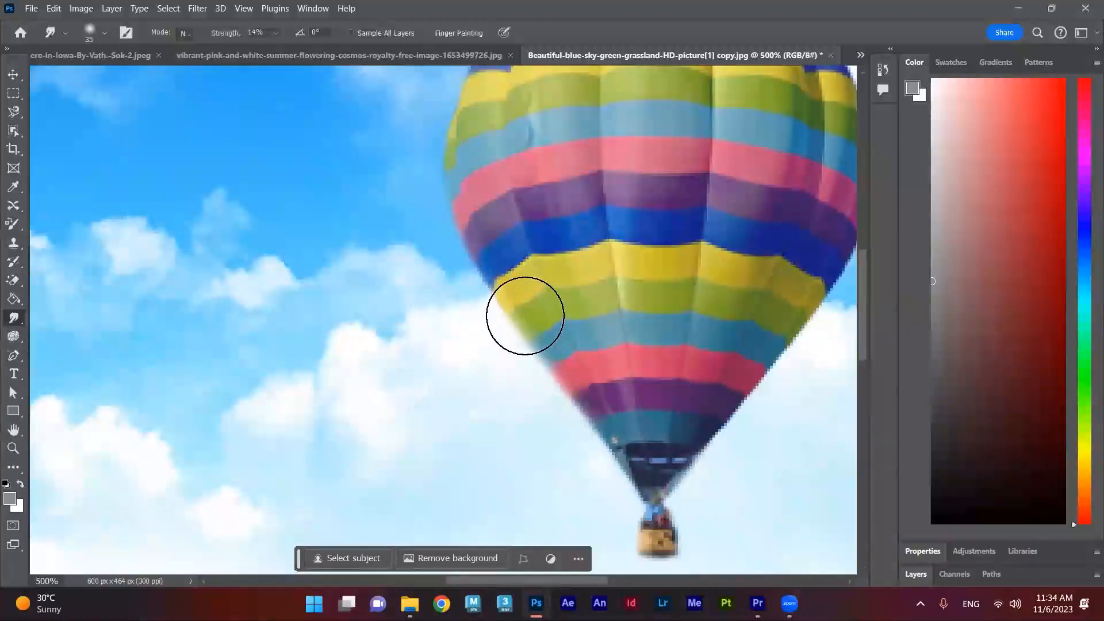
pyautogui.hotkey('ctrl', 'z')
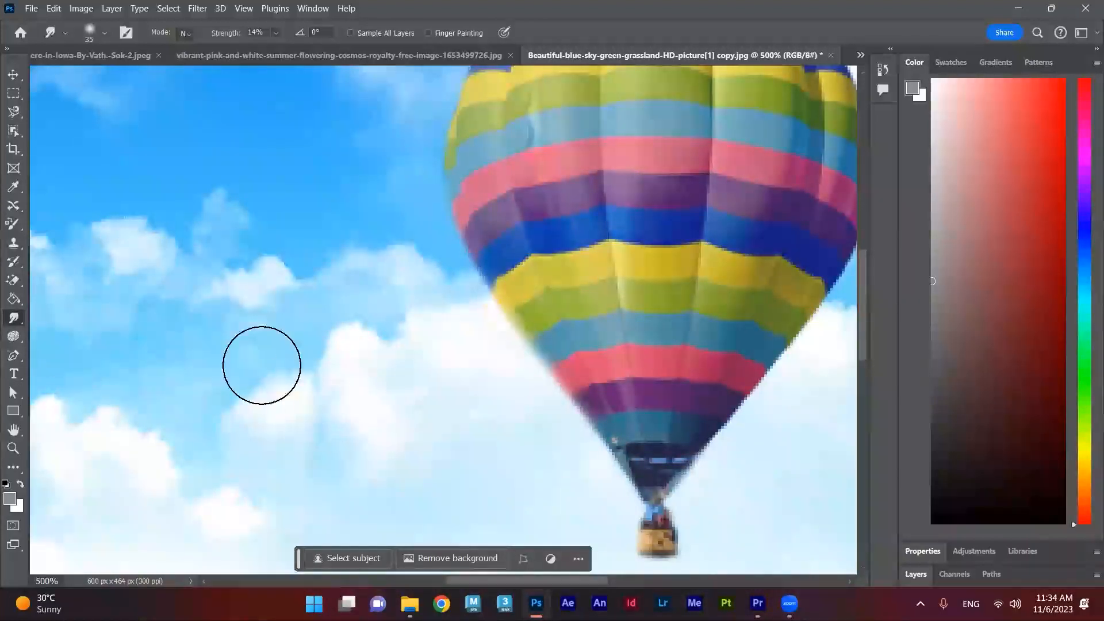
# Sharpen the blue, yellow and green stripes in the balloon's middle with the Sharpen Tool and a 50 px brush
pyautogui.rightClick(12, 320)
pyautogui.click(69, 332)
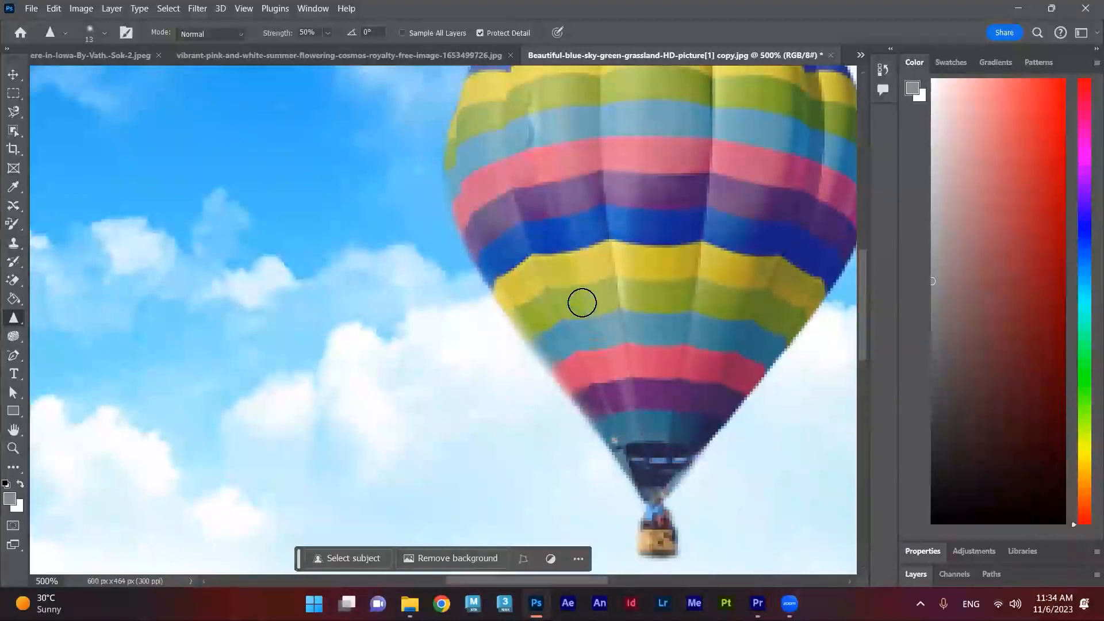
pyautogui.press(']')
pyautogui.press(']')
pyautogui.press(']')
pyautogui.press(']')
pyautogui.press(']')
pyautogui.press(']')
pyautogui.press(']')
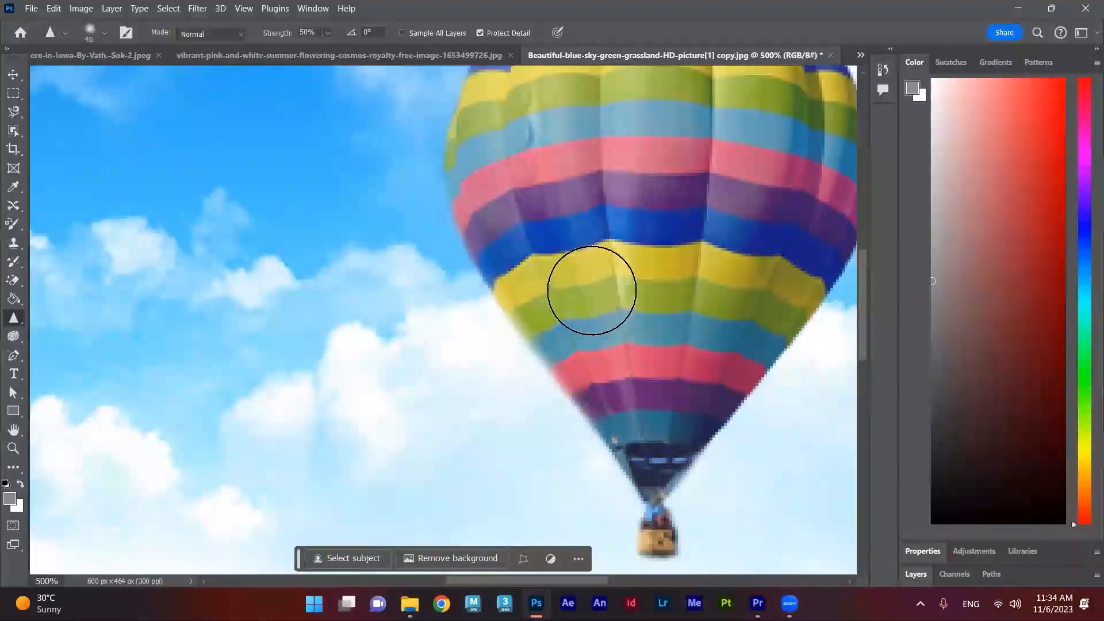
pyautogui.moveTo(616, 258)
pyautogui.mouseDown()
pyautogui.moveTo(613, 297)
pyautogui.moveTo(663, 239)
pyautogui.moveTo(642, 284)
pyautogui.moveTo(672, 259)
pyautogui.moveTo(581, 258)
pyautogui.moveTo(550, 331)
pyautogui.mouseUp()
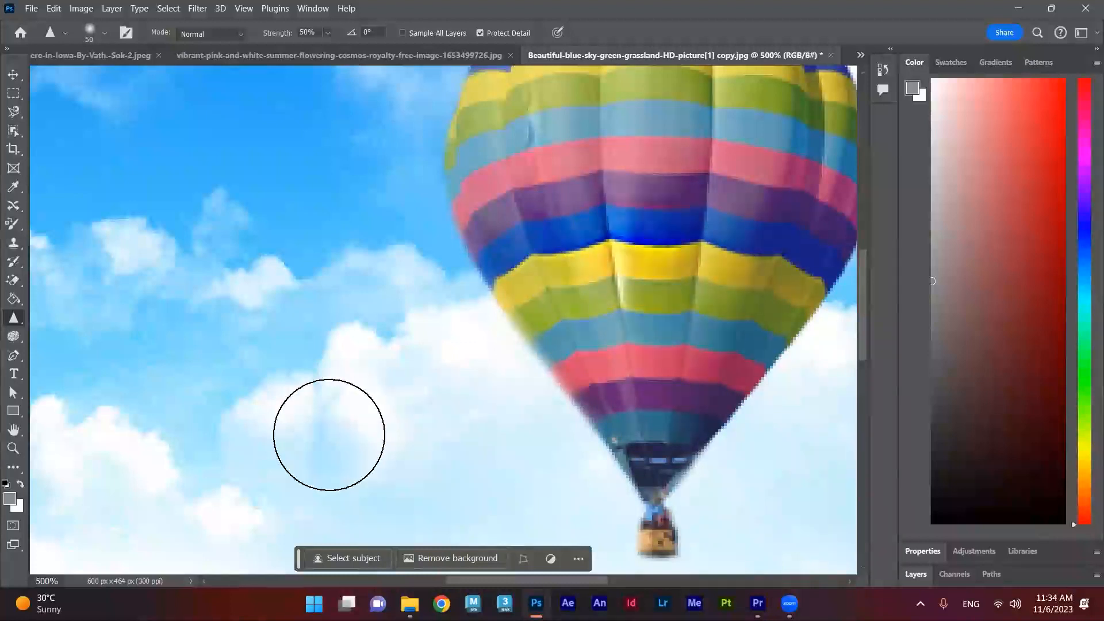
pyautogui.hotkey('ctrl', 'z')
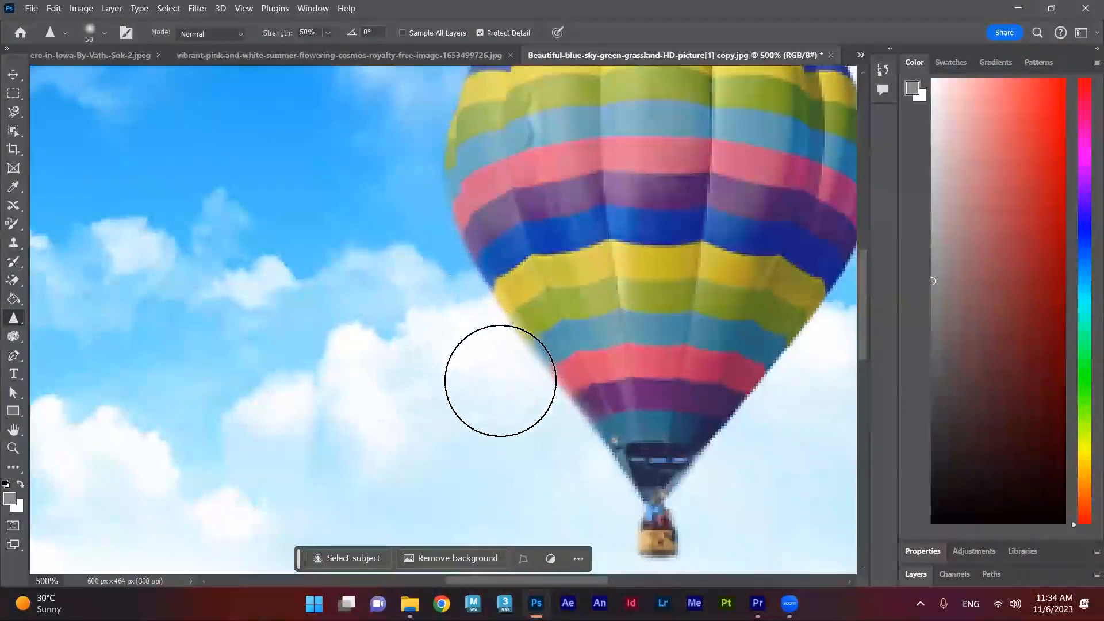
pyautogui.scroll(1, 598, 345)
pyautogui.moveTo(640, 259)
pyautogui.mouseDown()
pyautogui.moveTo(621, 242)
pyautogui.moveTo(613, 312)
pyautogui.moveTo(617, 229)
pyautogui.moveTo(612, 329)
pyautogui.moveTo(628, 211)
pyautogui.moveTo(610, 287)
pyautogui.moveTo(619, 272)
pyautogui.moveTo(600, 252)
pyautogui.moveTo(617, 242)
pyautogui.moveTo(594, 234)
pyautogui.moveTo(612, 246)
pyautogui.moveTo(568, 276)
pyautogui.moveTo(649, 311)
pyautogui.moveTo(547, 388)
pyautogui.moveTo(459, 398)
pyautogui.mouseUp()
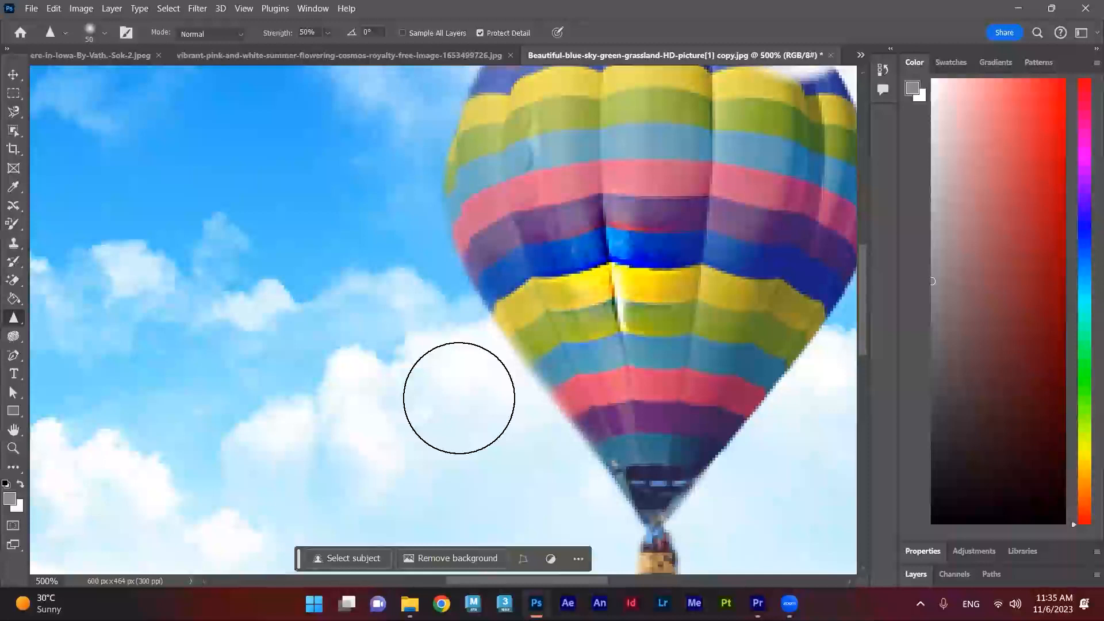
# Try sharpening the balloon's central stripes further with the 50 px Sharpen brush, and undo the strokes
pyautogui.scroll(-2, 459, 397)
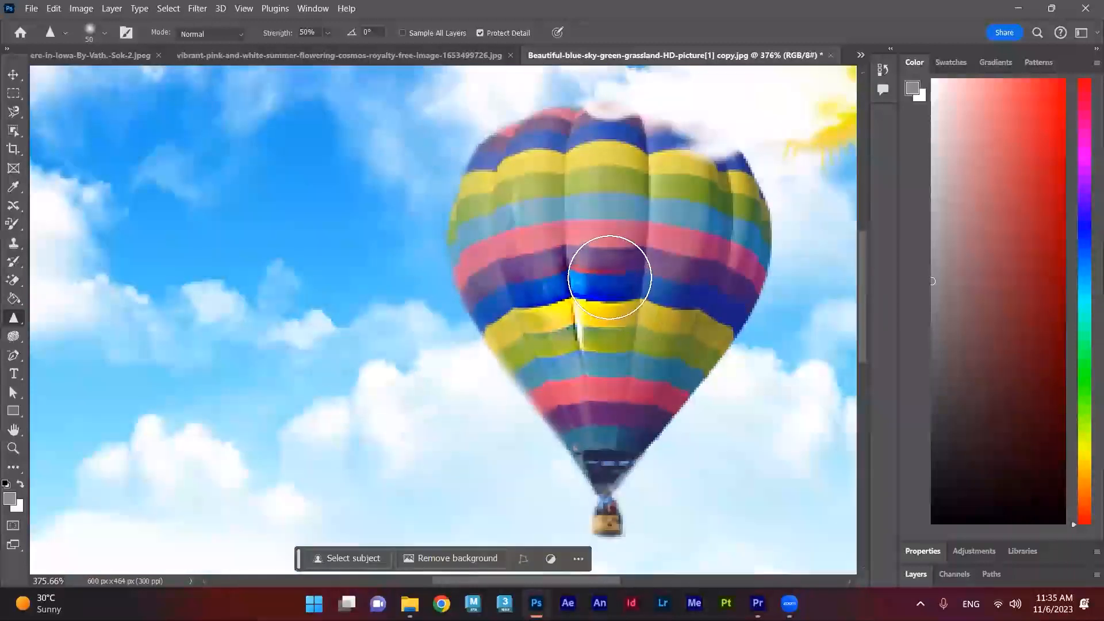
pyautogui.moveTo(645, 221)
pyautogui.mouseDown()
pyautogui.moveTo(575, 266)
pyautogui.moveTo(615, 214)
pyautogui.moveTo(565, 216)
pyautogui.moveTo(512, 243)
pyautogui.moveTo(643, 249)
pyautogui.moveTo(552, 277)
pyautogui.moveTo(660, 274)
pyautogui.moveTo(716, 312)
pyautogui.moveTo(664, 393)
pyautogui.moveTo(713, 280)
pyautogui.moveTo(670, 315)
pyautogui.moveTo(644, 364)
pyautogui.moveTo(638, 337)
pyautogui.moveTo(596, 384)
pyautogui.moveTo(616, 420)
pyautogui.moveTo(595, 350)
pyautogui.moveTo(598, 157)
pyautogui.moveTo(601, 311)
pyautogui.moveTo(559, 254)
pyautogui.moveTo(548, 178)
pyautogui.moveTo(629, 162)
pyautogui.moveTo(648, 216)
pyautogui.moveTo(567, 204)
pyautogui.moveTo(547, 228)
pyautogui.moveTo(534, 194)
pyautogui.moveTo(642, 292)
pyautogui.moveTo(638, 328)
pyautogui.mouseUp()
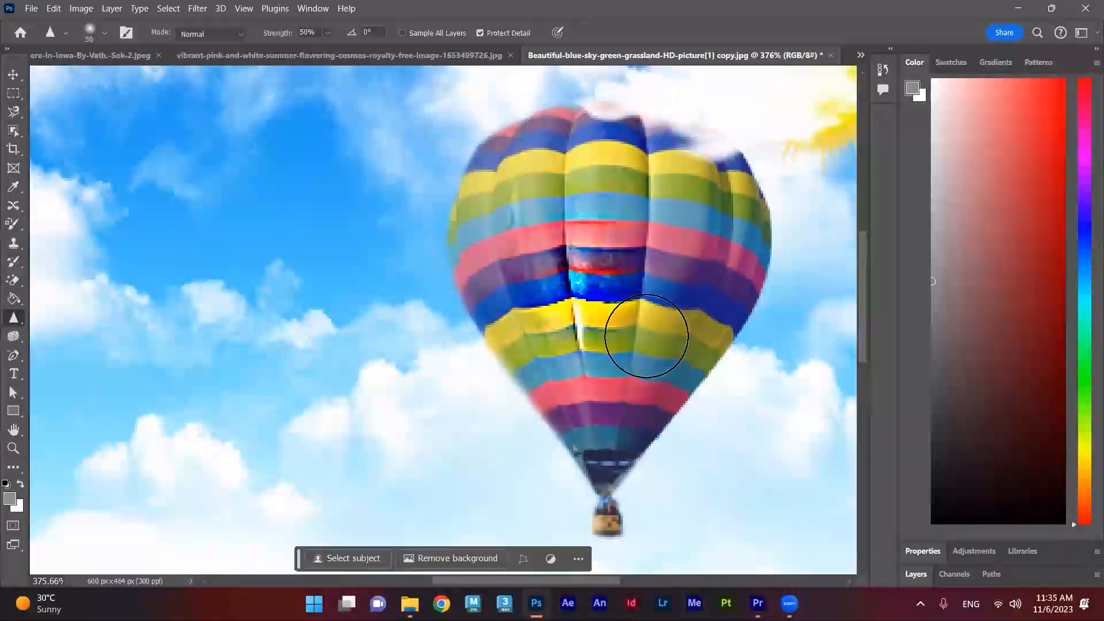
pyautogui.scroll(-2, 642, 332)
pyautogui.scroll(-1, 646, 335)
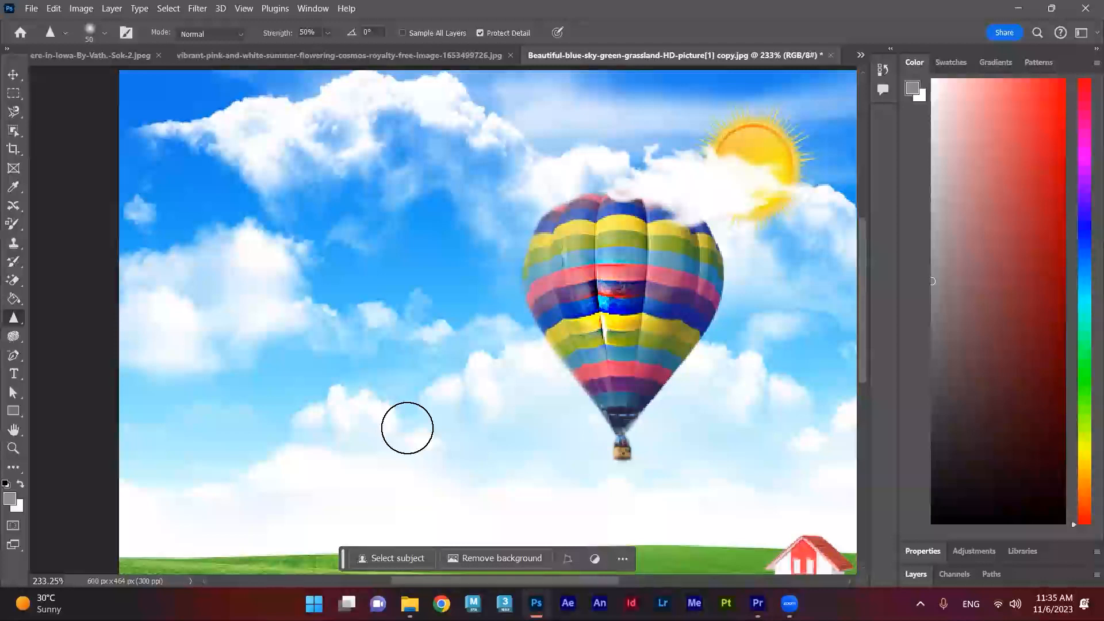
pyautogui.moveTo(599, 247)
pyautogui.mouseDown()
pyautogui.moveTo(641, 319)
pyautogui.moveTo(613, 306)
pyautogui.moveTo(602, 341)
pyautogui.moveTo(611, 372)
pyautogui.moveTo(614, 310)
pyautogui.moveTo(685, 292)
pyautogui.moveTo(593, 315)
pyautogui.moveTo(632, 318)
pyautogui.moveTo(634, 306)
pyautogui.moveTo(609, 308)
pyautogui.moveTo(659, 296)
pyautogui.moveTo(593, 297)
pyautogui.moveTo(585, 273)
pyautogui.moveTo(611, 315)
pyautogui.moveTo(564, 338)
pyautogui.moveTo(633, 361)
pyautogui.moveTo(609, 322)
pyautogui.moveTo(619, 321)
pyautogui.moveTo(585, 318)
pyautogui.moveTo(629, 320)
pyautogui.moveTo(605, 320)
pyautogui.moveTo(626, 336)
pyautogui.moveTo(608, 354)
pyautogui.moveTo(608, 336)
pyautogui.moveTo(657, 314)
pyautogui.moveTo(633, 297)
pyautogui.moveTo(651, 263)
pyautogui.moveTo(605, 277)
pyautogui.moveTo(623, 286)
pyautogui.moveTo(611, 261)
pyautogui.moveTo(631, 246)
pyautogui.moveTo(676, 285)
pyautogui.moveTo(673, 234)
pyautogui.moveTo(644, 409)
pyautogui.moveTo(661, 198)
pyautogui.moveTo(629, 227)
pyautogui.moveTo(624, 393)
pyautogui.moveTo(604, 362)
pyautogui.moveTo(577, 218)
pyautogui.moveTo(568, 276)
pyautogui.moveTo(599, 390)
pyautogui.moveTo(564, 297)
pyautogui.moveTo(563, 231)
pyautogui.moveTo(705, 217)
pyautogui.moveTo(650, 362)
pyautogui.moveTo(614, 387)
pyautogui.moveTo(538, 232)
pyautogui.moveTo(602, 266)
pyautogui.mouseUp()
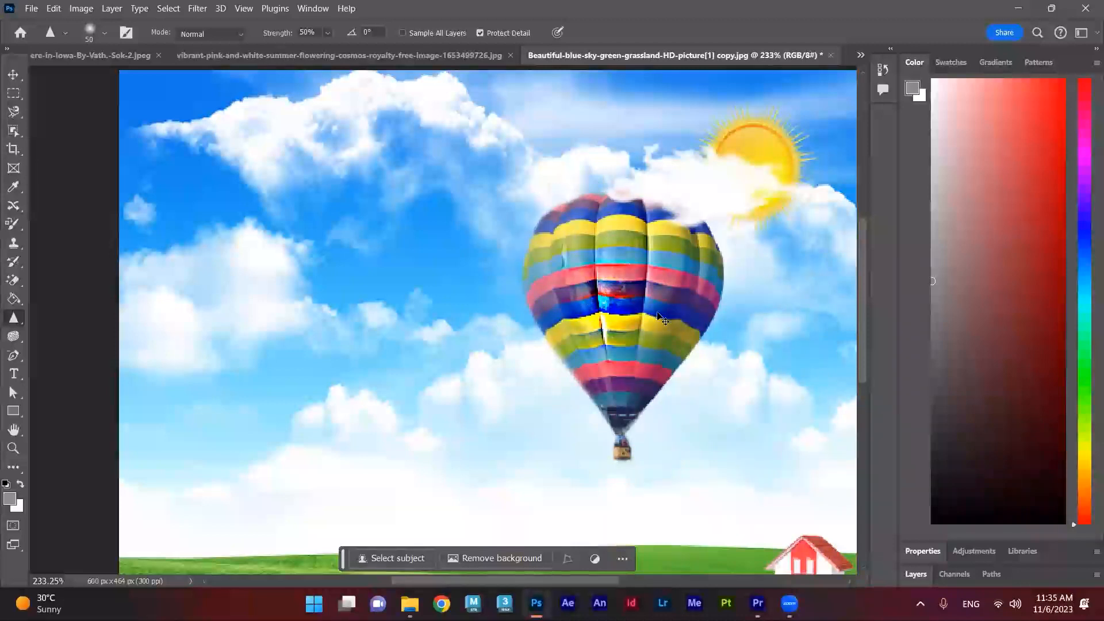
pyautogui.hotkey('ctrl', 'z')
pyautogui.hotkey('ctrl', 'z')
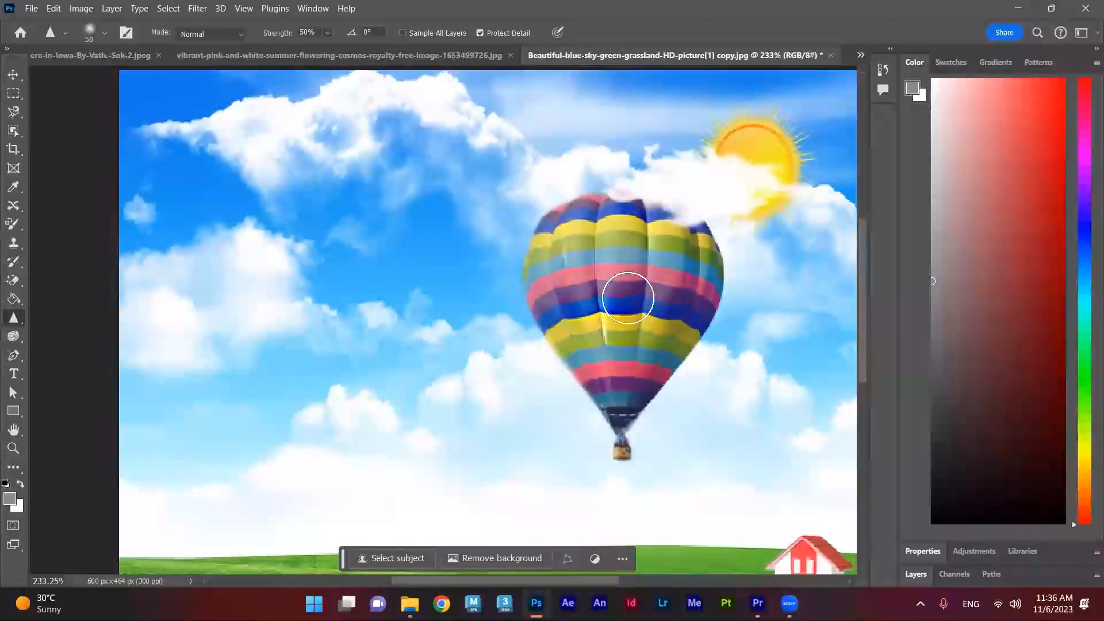
# Enlarge the Sharpen Tool's brush to 70 px and sharpen the balloon's stripes
pyautogui.press(']')
pyautogui.press(']')
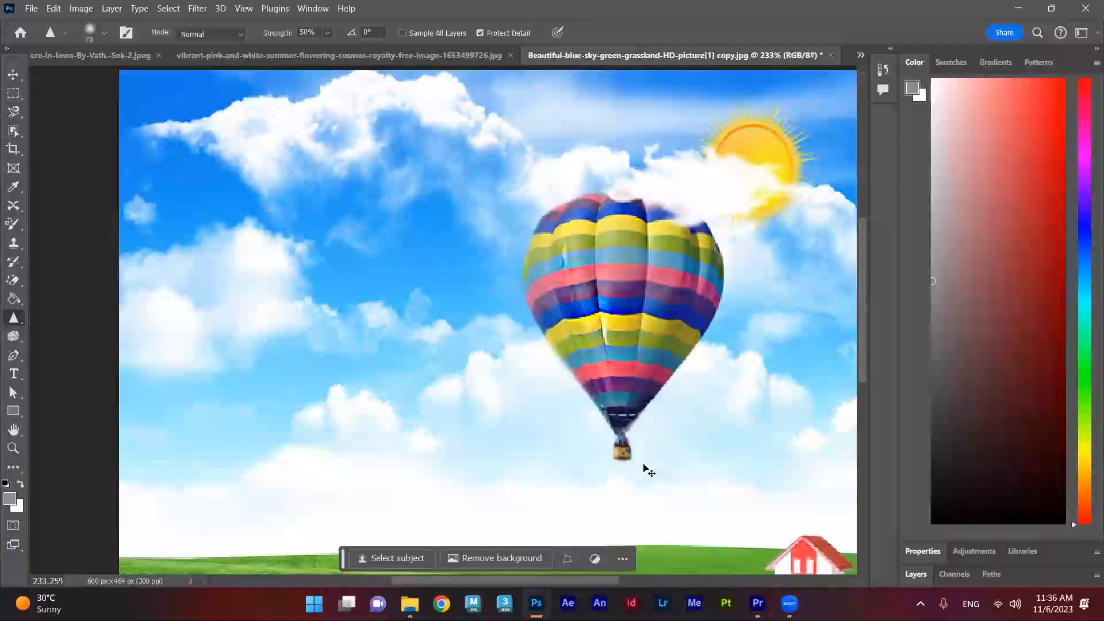
pyautogui.hotkey('ctrl', '0')
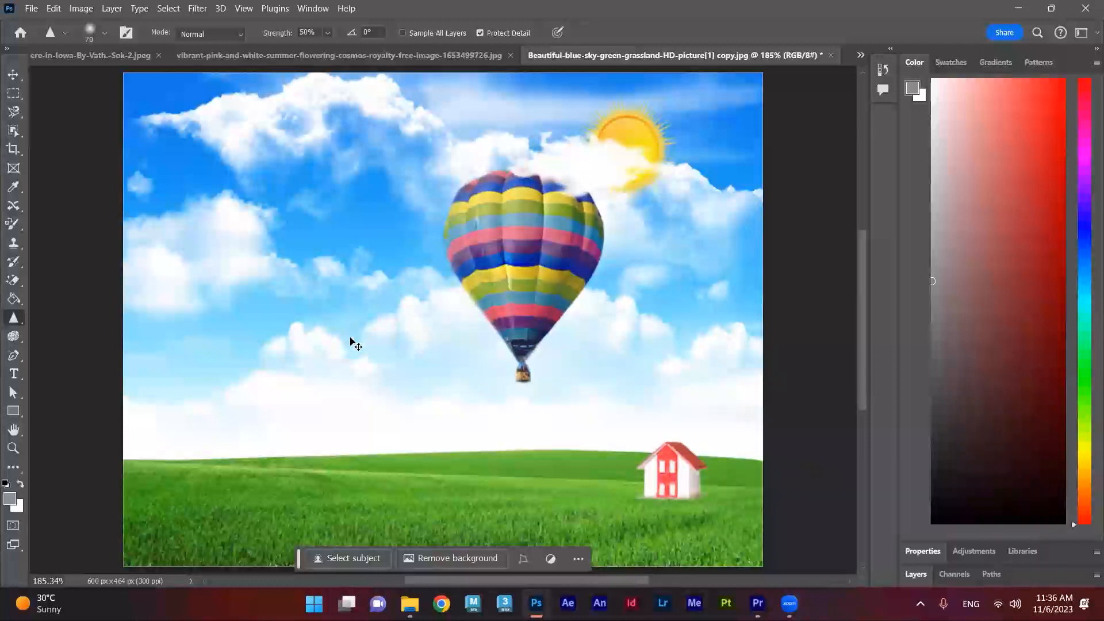
# Lighten the stripes in the balloon's centre with the Dodge Tool, using a 65 px brush on midtones
pyautogui.rightClick(12, 317)
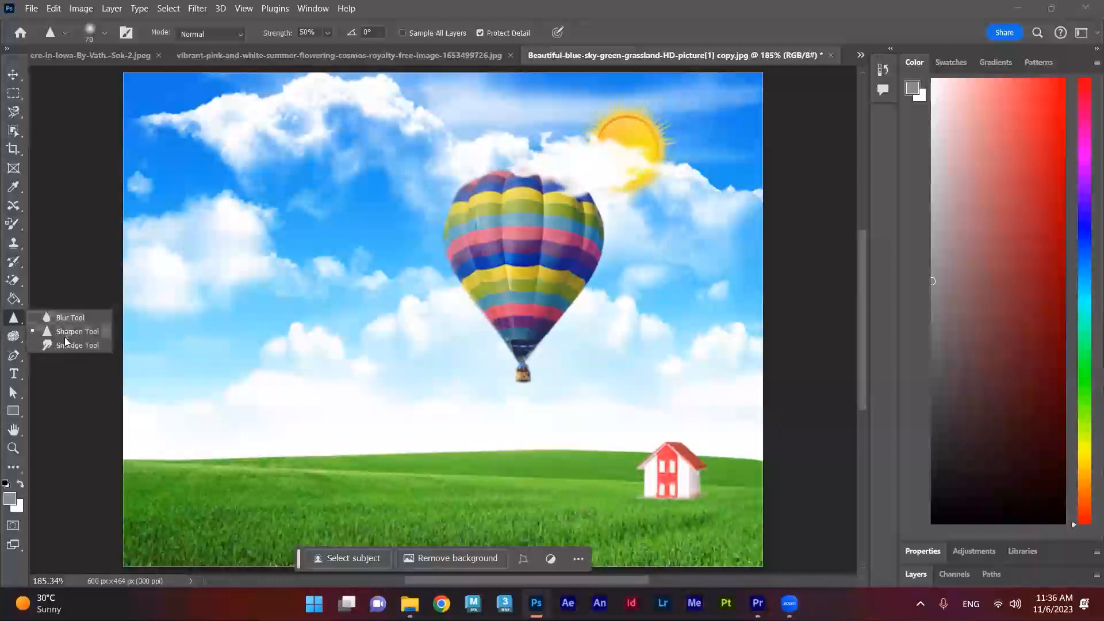
pyautogui.click(14, 339)
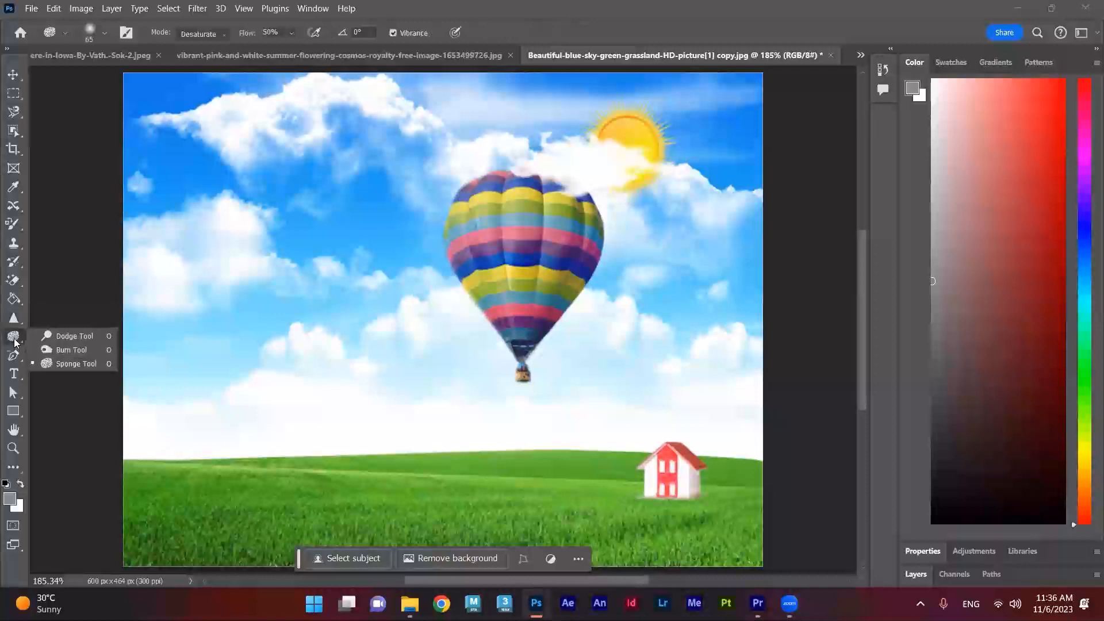
pyautogui.click(56, 338)
pyautogui.moveTo(584, 267)
pyautogui.mouseDown()
pyautogui.moveTo(526, 236)
pyautogui.moveTo(523, 299)
pyautogui.moveTo(532, 244)
pyautogui.moveTo(567, 250)
pyautogui.moveTo(508, 229)
pyautogui.moveTo(522, 227)
pyautogui.moveTo(501, 235)
pyautogui.moveTo(512, 242)
pyautogui.moveTo(533, 232)
pyautogui.moveTo(520, 243)
pyautogui.moveTo(513, 223)
pyautogui.moveTo(511, 278)
pyautogui.moveTo(521, 238)
pyautogui.moveTo(532, 292)
pyautogui.mouseUp()
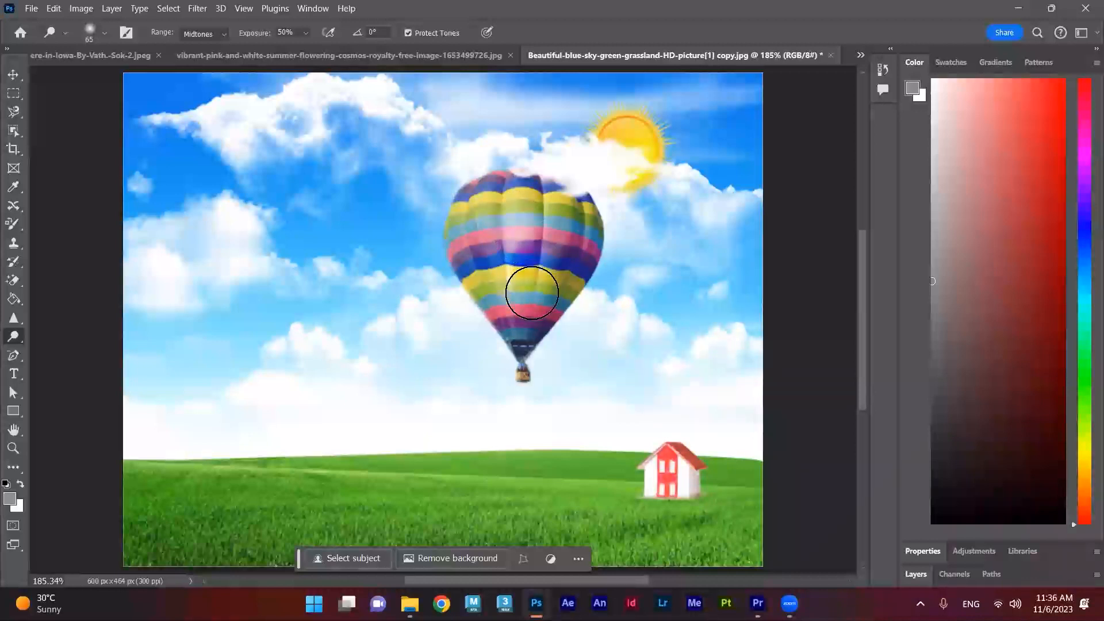
# Darken the middle and lower left stripes of the balloon with the Burn Tool
pyautogui.rightClick(13, 337)
pyautogui.click(49, 348)
pyautogui.moveTo(532, 254)
pyautogui.mouseDown()
pyautogui.moveTo(491, 214)
pyautogui.moveTo(501, 302)
pyautogui.mouseUp()
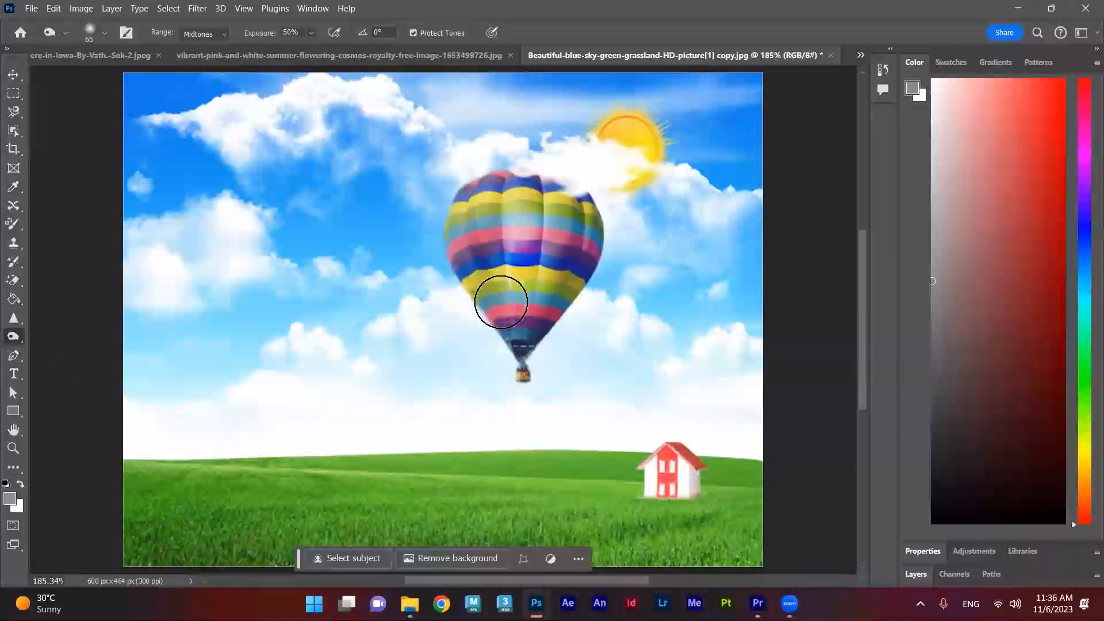
# Desaturate the balloon's central stripes with the Sponge Tool
pyautogui.rightClick(10, 336)
pyautogui.click(65, 365)
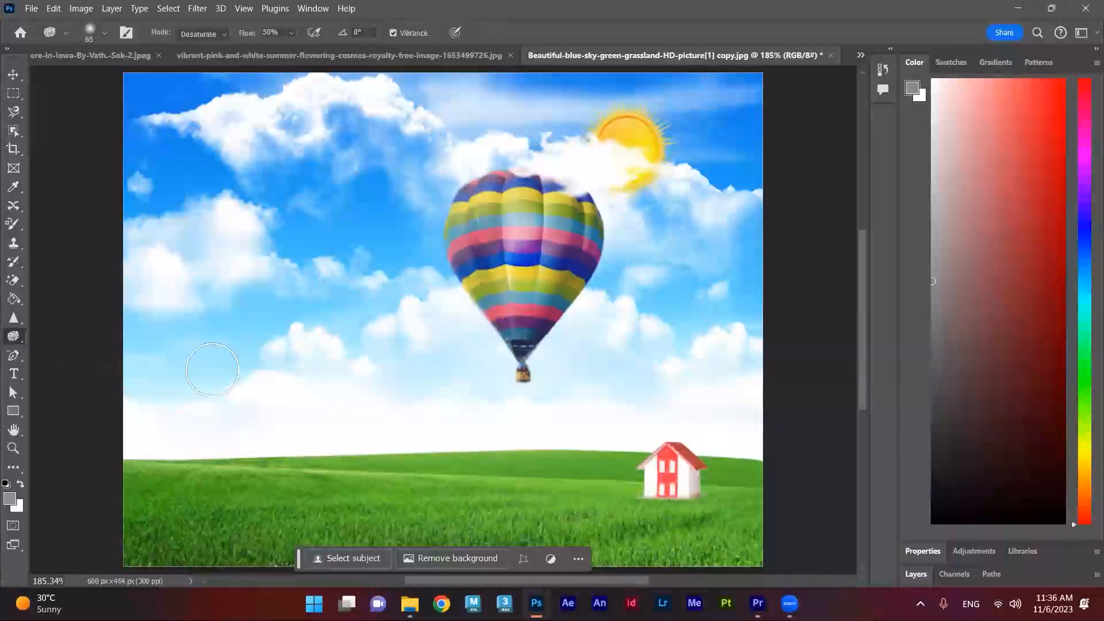
pyautogui.moveTo(505, 303)
pyautogui.mouseDown()
pyautogui.moveTo(515, 214)
pyautogui.moveTo(533, 268)
pyautogui.moveTo(552, 209)
pyautogui.moveTo(545, 259)
pyautogui.mouseUp()
# Lighten the small house and the grass around it with the Dodge Tool
pyautogui.rightClick(17, 335)
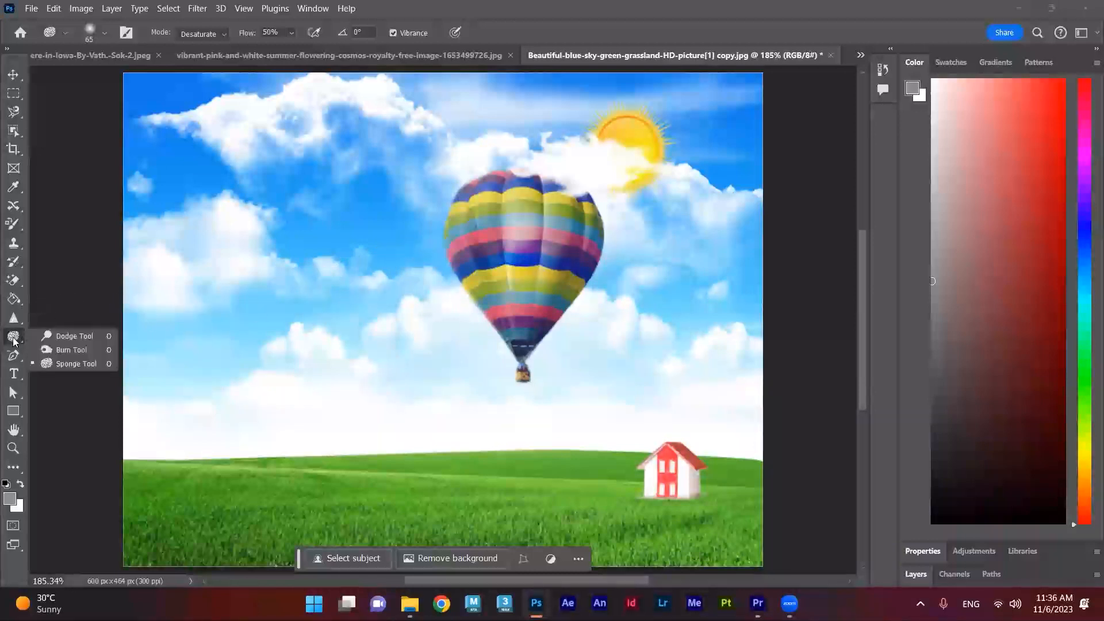
pyautogui.click(76, 337)
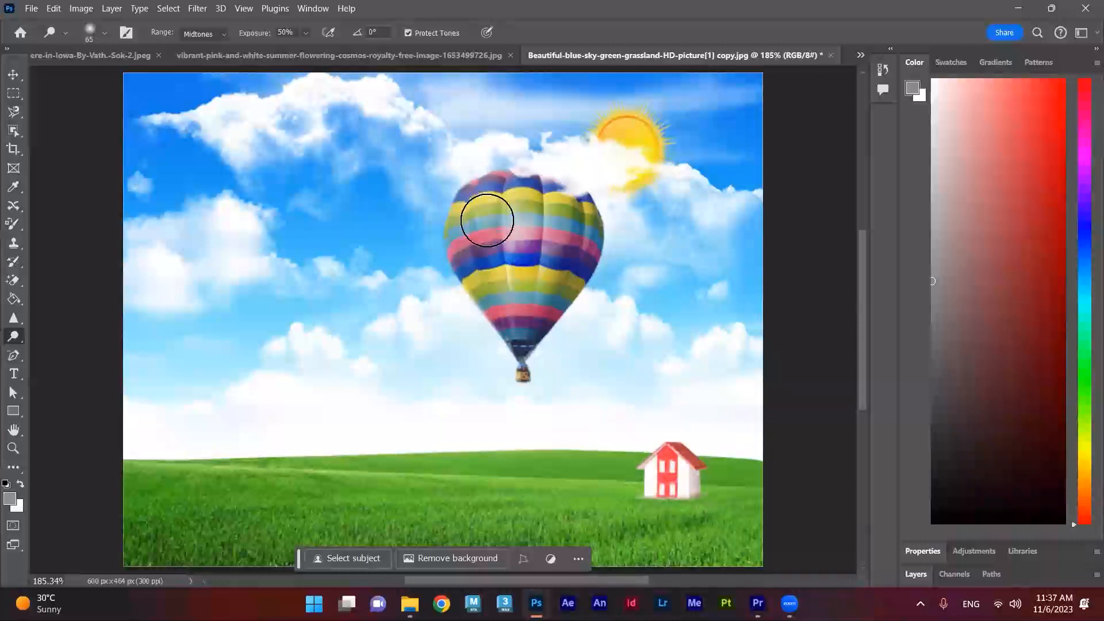
pyautogui.rightClick(13, 337)
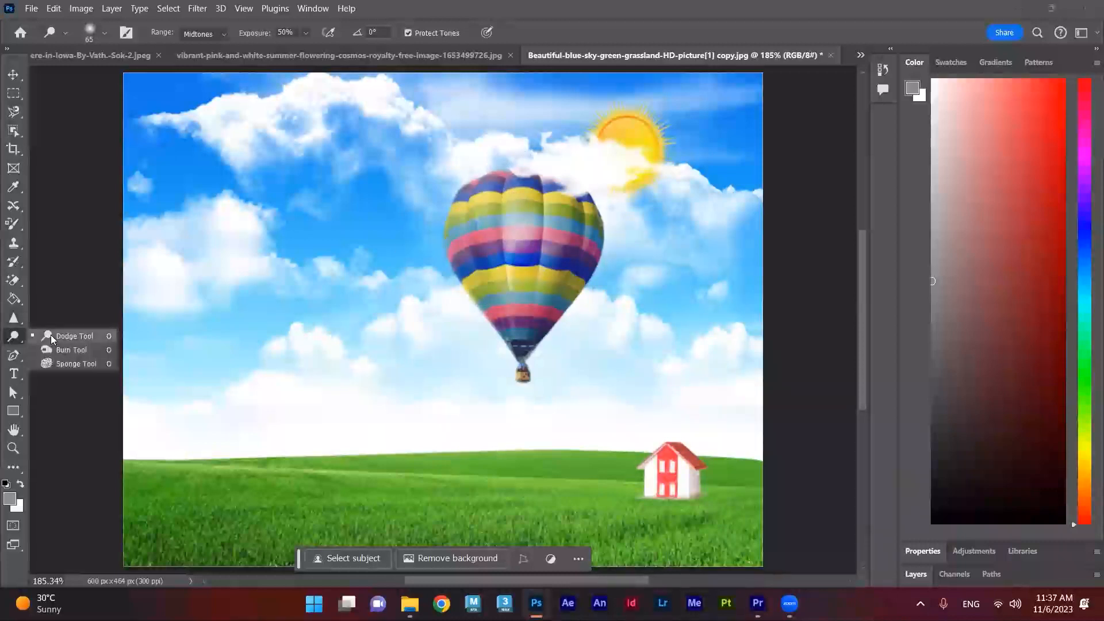
pyautogui.click(51, 335)
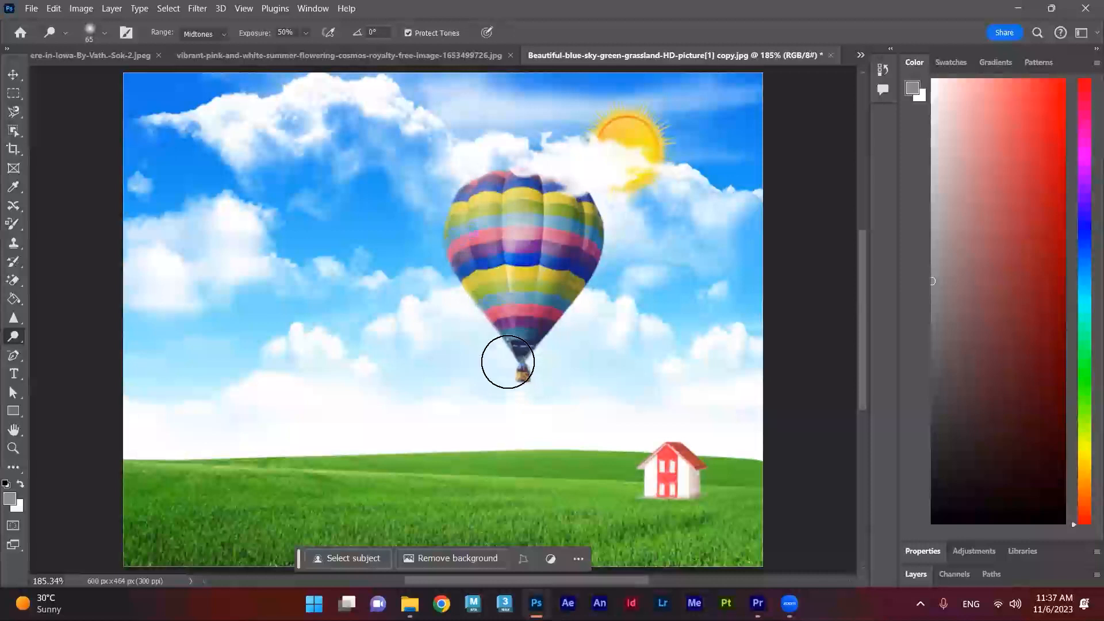
pyautogui.moveTo(681, 513)
pyautogui.mouseDown()
pyautogui.moveTo(677, 481)
pyautogui.moveTo(693, 480)
pyautogui.moveTo(677, 442)
pyautogui.moveTo(644, 482)
pyautogui.moveTo(705, 485)
pyautogui.moveTo(666, 465)
pyautogui.moveTo(570, 460)
pyautogui.mouseUp()
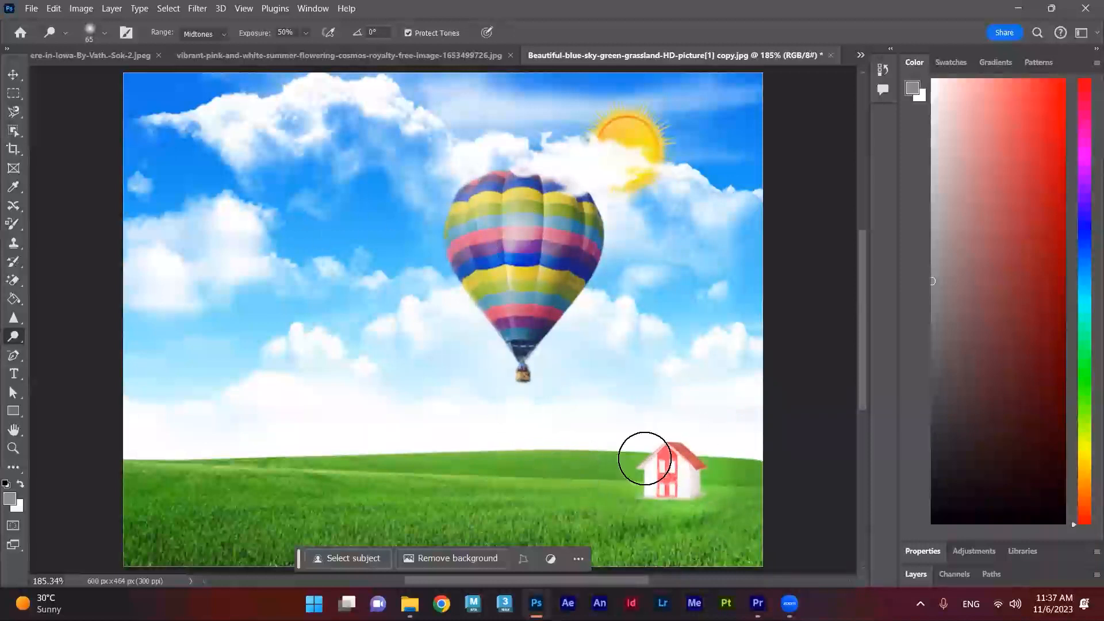
# Dodge a bright highlight into the balloon's centre and shade its right edge with the Burn Tool
pyautogui.moveTo(505, 226)
pyautogui.mouseDown()
pyautogui.moveTo(513, 307)
pyautogui.moveTo(517, 200)
pyautogui.moveTo(526, 299)
pyautogui.moveTo(517, 198)
pyautogui.moveTo(519, 317)
pyautogui.moveTo(520, 185)
pyautogui.moveTo(530, 285)
pyautogui.moveTo(526, 351)
pyautogui.moveTo(515, 355)
pyautogui.moveTo(497, 318)
pyautogui.moveTo(514, 290)
pyautogui.moveTo(507, 203)
pyautogui.moveTo(541, 230)
pyautogui.moveTo(539, 203)
pyautogui.moveTo(522, 227)
pyautogui.mouseUp()
pyautogui.rightClick(15, 337)
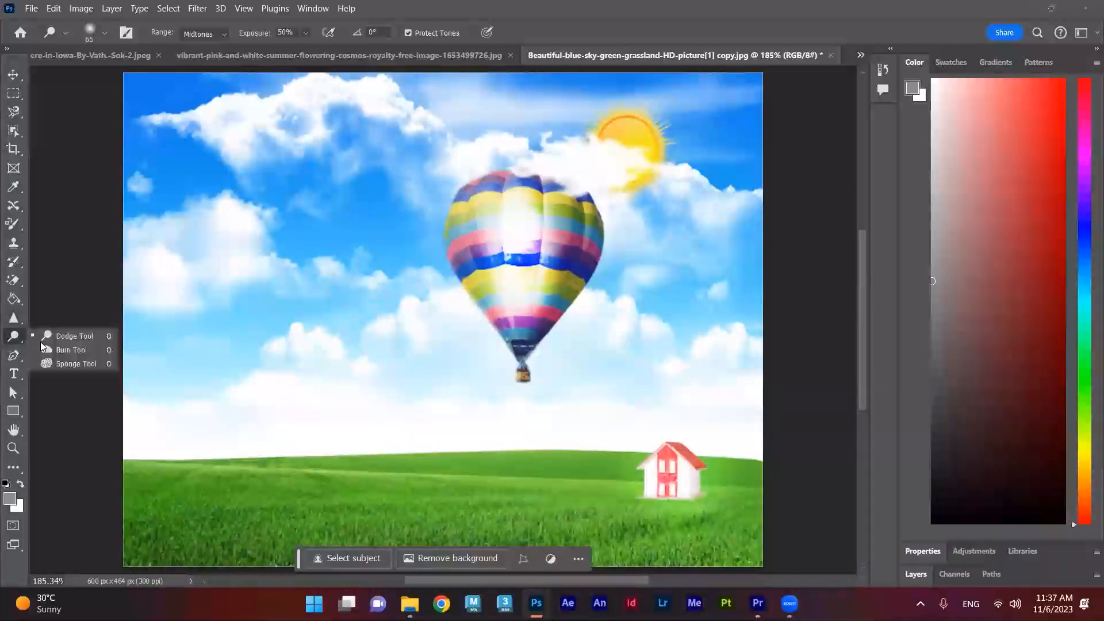
pyautogui.click(58, 351)
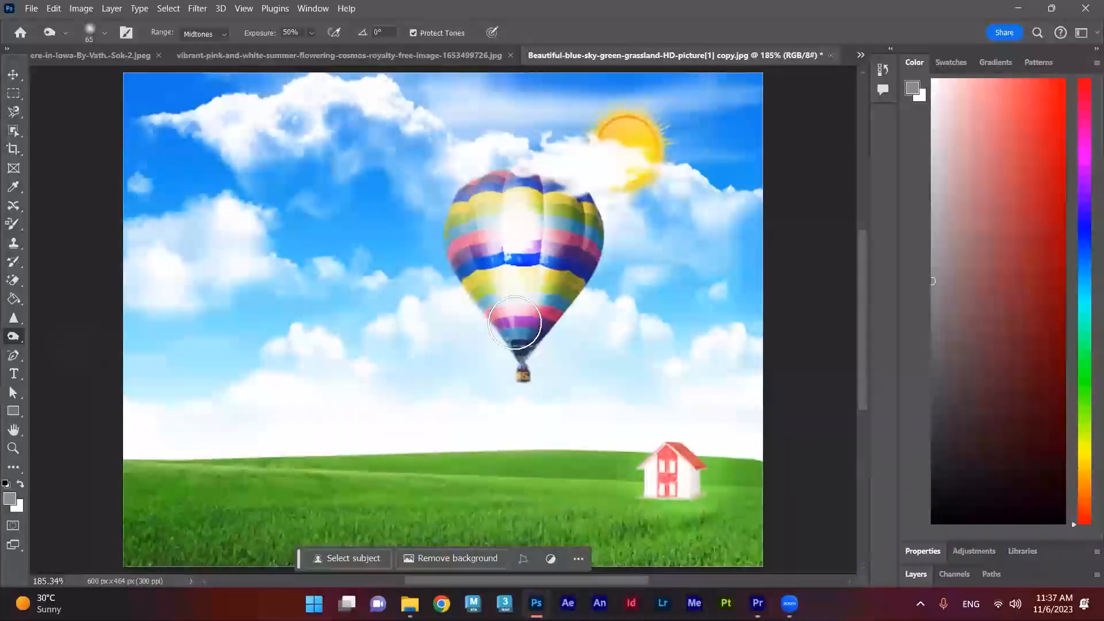
pyautogui.moveTo(595, 276)
pyautogui.mouseDown()
pyautogui.moveTo(587, 226)
pyautogui.moveTo(587, 291)
pyautogui.moveTo(587, 216)
pyautogui.moveTo(605, 283)
pyautogui.moveTo(591, 241)
pyautogui.moveTo(598, 276)
pyautogui.mouseUp()
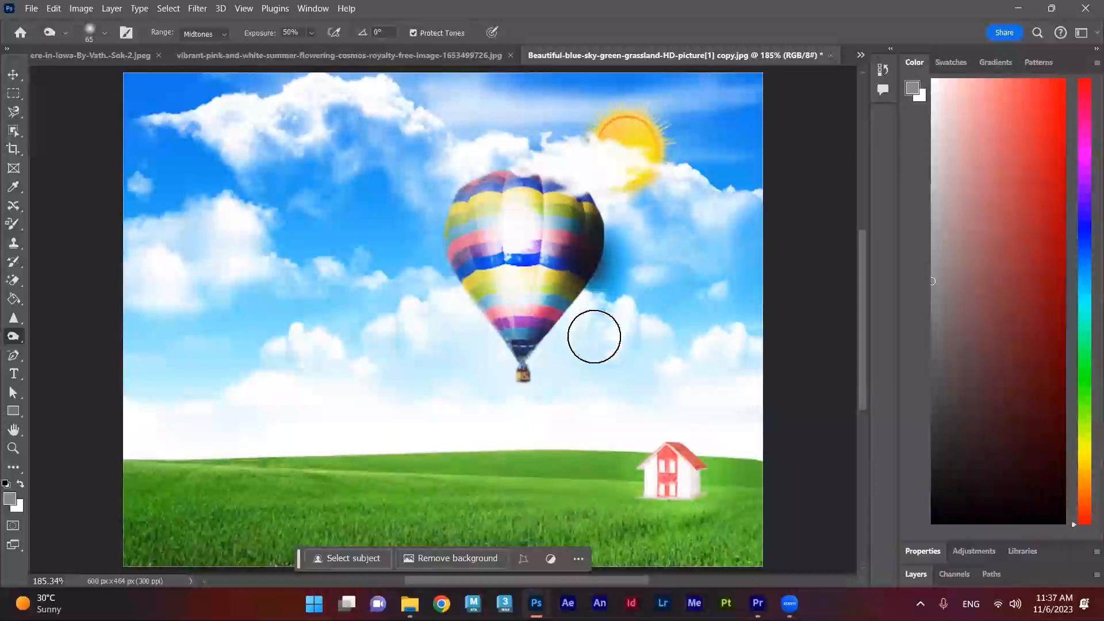
# Drain the colour from the house and the grassy hill with the Sponge Tool in Desaturate mode
pyautogui.rightClick(13, 337)
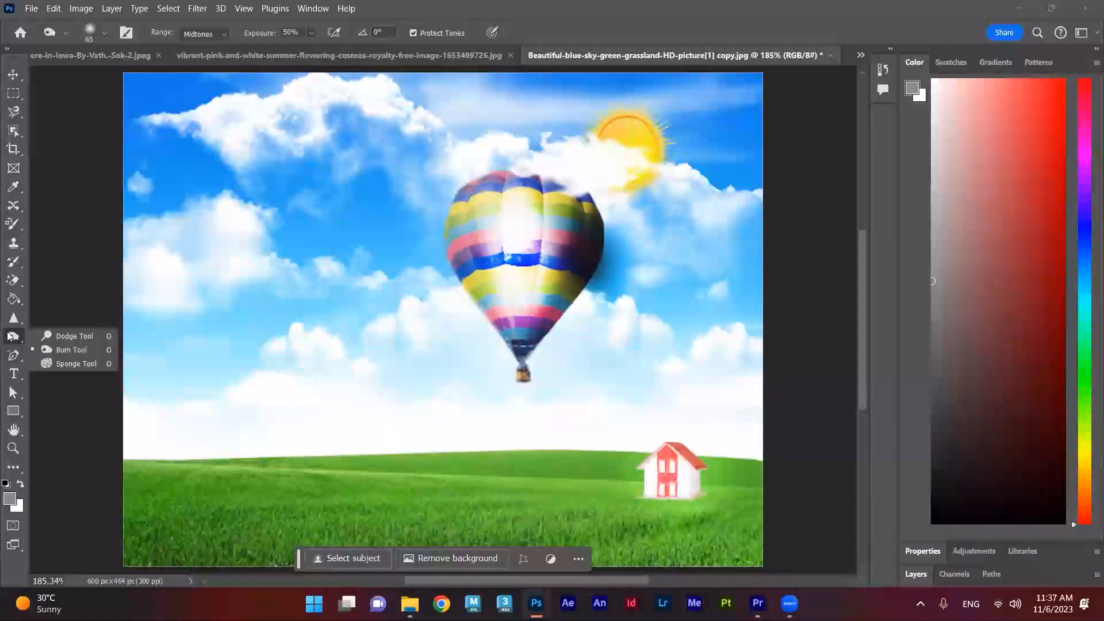
pyautogui.click(64, 364)
pyautogui.moveTo(642, 492)
pyautogui.mouseDown()
pyautogui.moveTo(688, 498)
pyautogui.moveTo(684, 451)
pyautogui.moveTo(676, 515)
pyautogui.moveTo(662, 502)
pyautogui.moveTo(718, 462)
pyautogui.moveTo(699, 426)
pyautogui.moveTo(663, 434)
pyautogui.moveTo(646, 455)
pyautogui.moveTo(651, 488)
pyautogui.moveTo(699, 466)
pyautogui.moveTo(658, 499)
pyautogui.moveTo(660, 462)
pyautogui.moveTo(617, 526)
pyautogui.moveTo(719, 453)
pyautogui.moveTo(688, 444)
pyautogui.moveTo(630, 515)
pyautogui.moveTo(697, 440)
pyautogui.moveTo(697, 512)
pyautogui.moveTo(675, 457)
pyautogui.moveTo(640, 502)
pyautogui.moveTo(689, 430)
pyautogui.moveTo(657, 524)
pyautogui.moveTo(634, 508)
pyautogui.mouseUp()
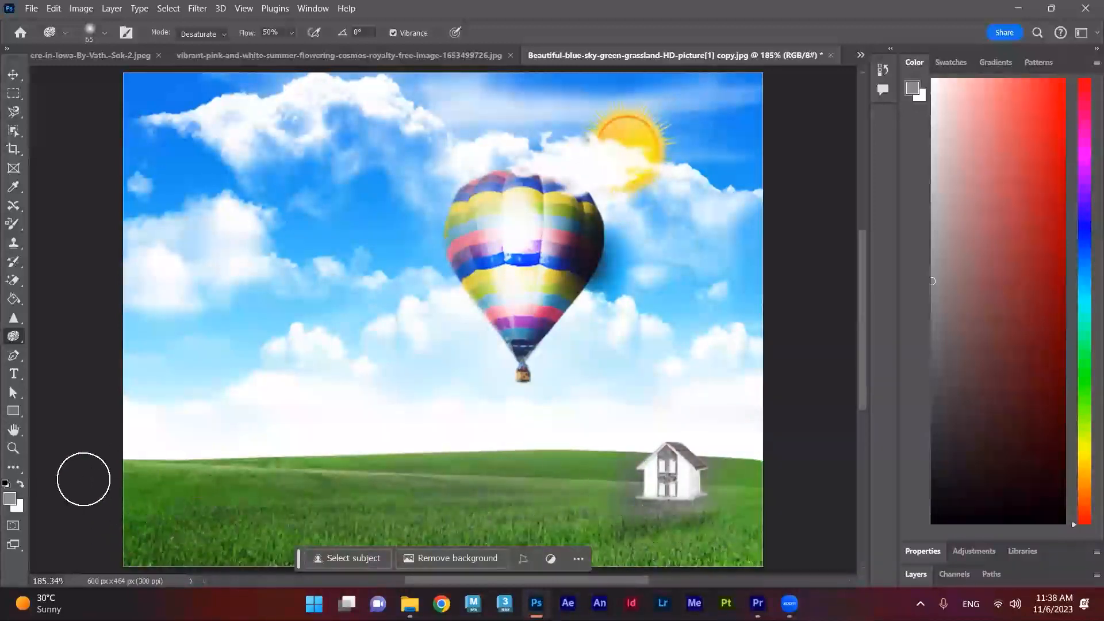
pyautogui.rightClick(13, 339)
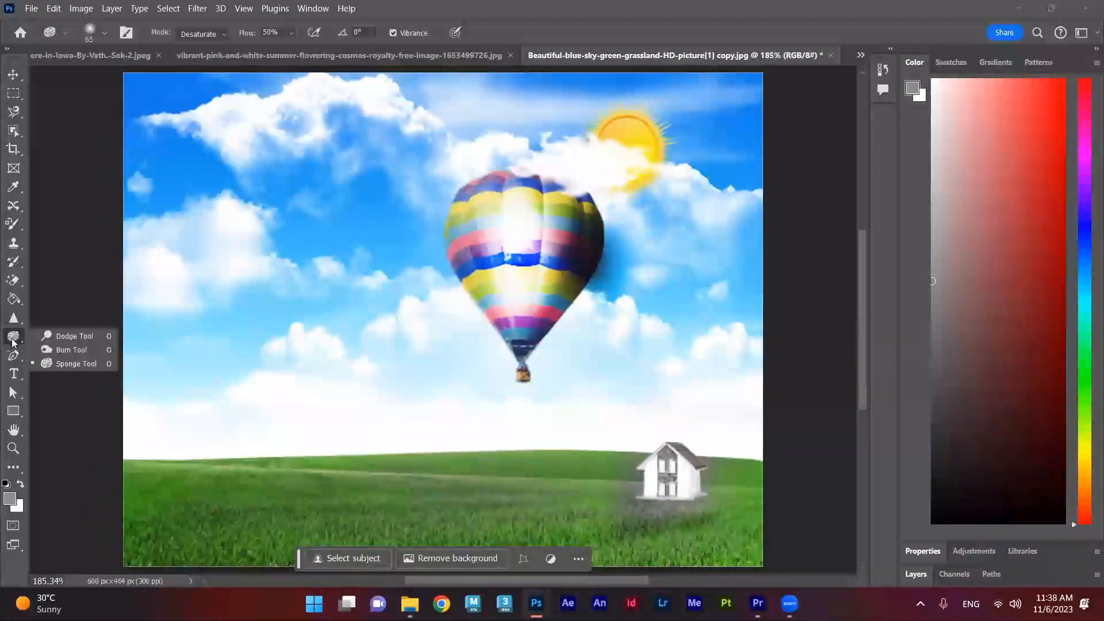
pyautogui.click(64, 364)
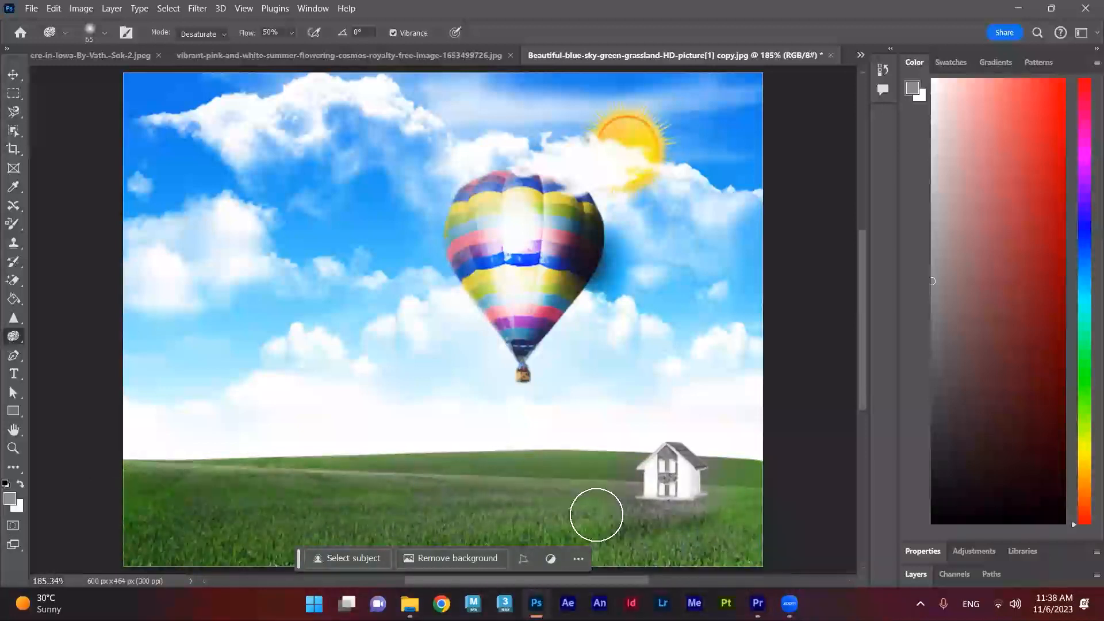
# Try the Burn Tool down the balloon's right side towards the basket
pyautogui.rightClick(21, 340)
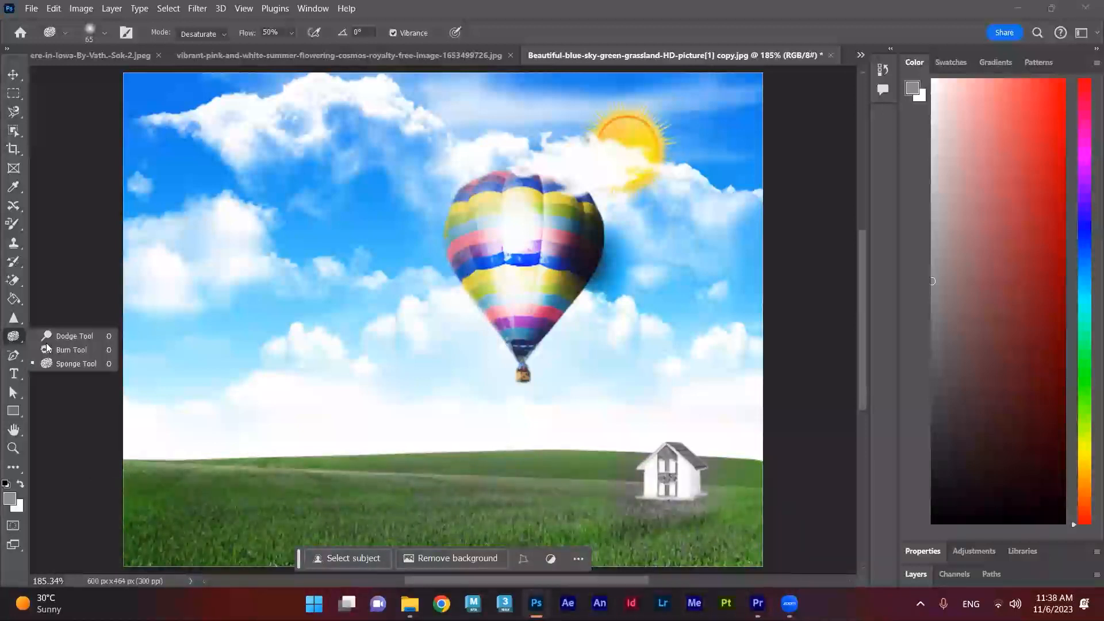
pyautogui.click(66, 334)
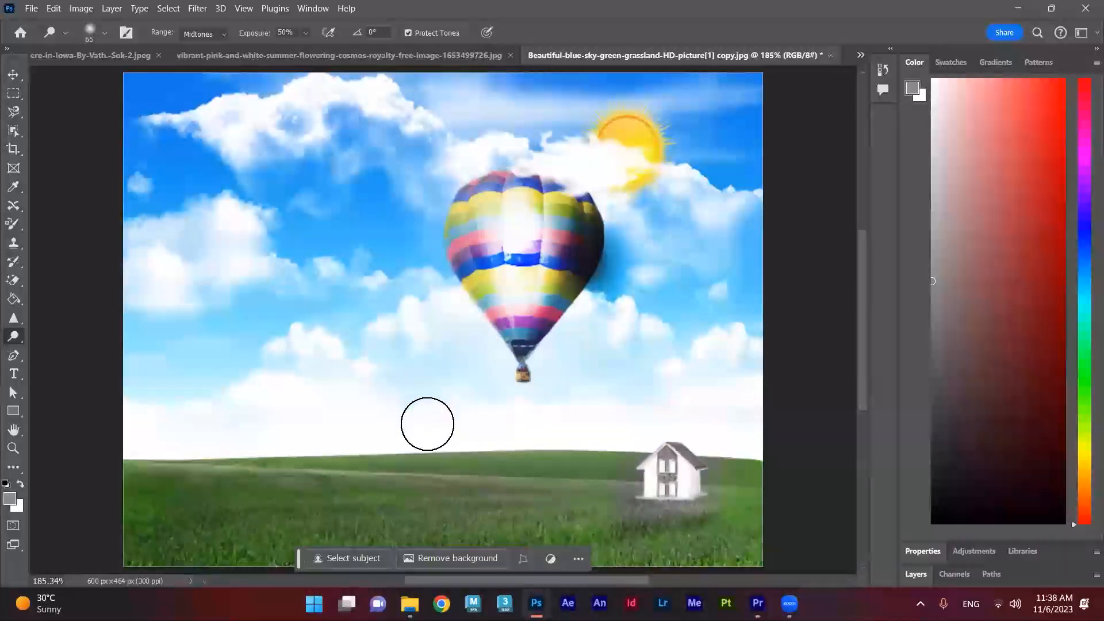
pyautogui.rightClick(13, 336)
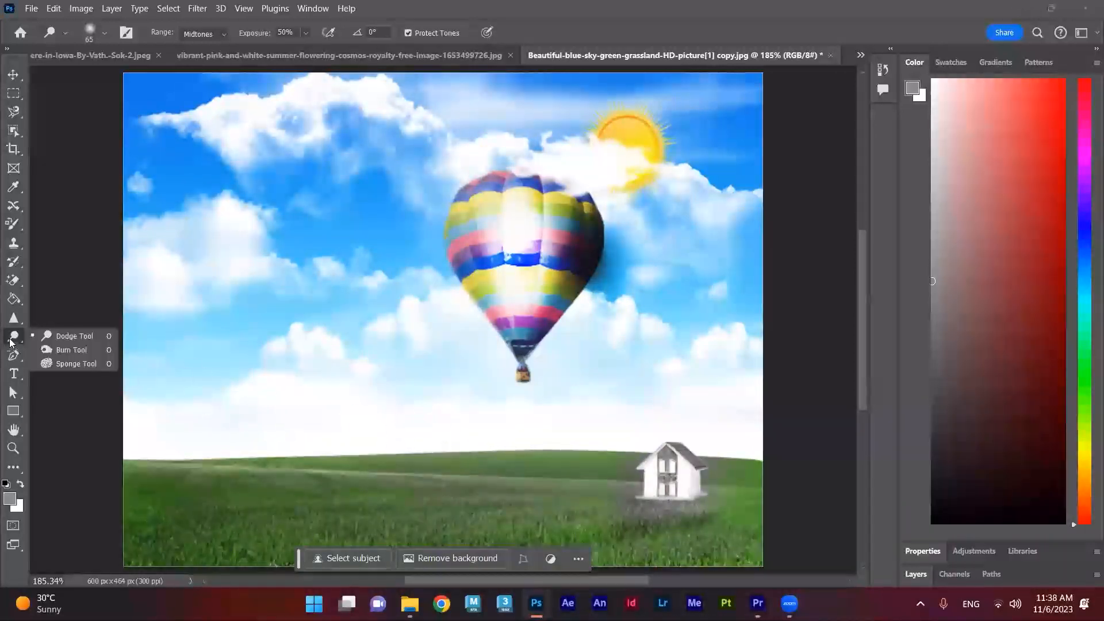
pyautogui.click(64, 349)
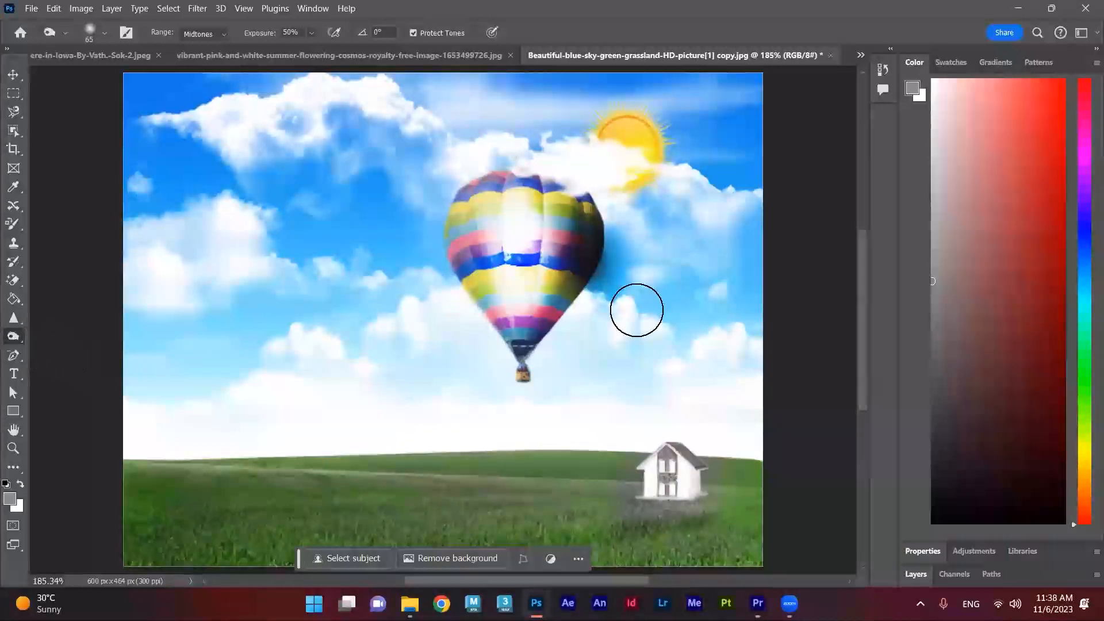
pyautogui.moveTo(582, 259)
pyautogui.mouseDown()
pyautogui.moveTo(557, 336)
pyautogui.moveTo(570, 310)
pyautogui.moveTo(525, 380)
pyautogui.mouseUp()
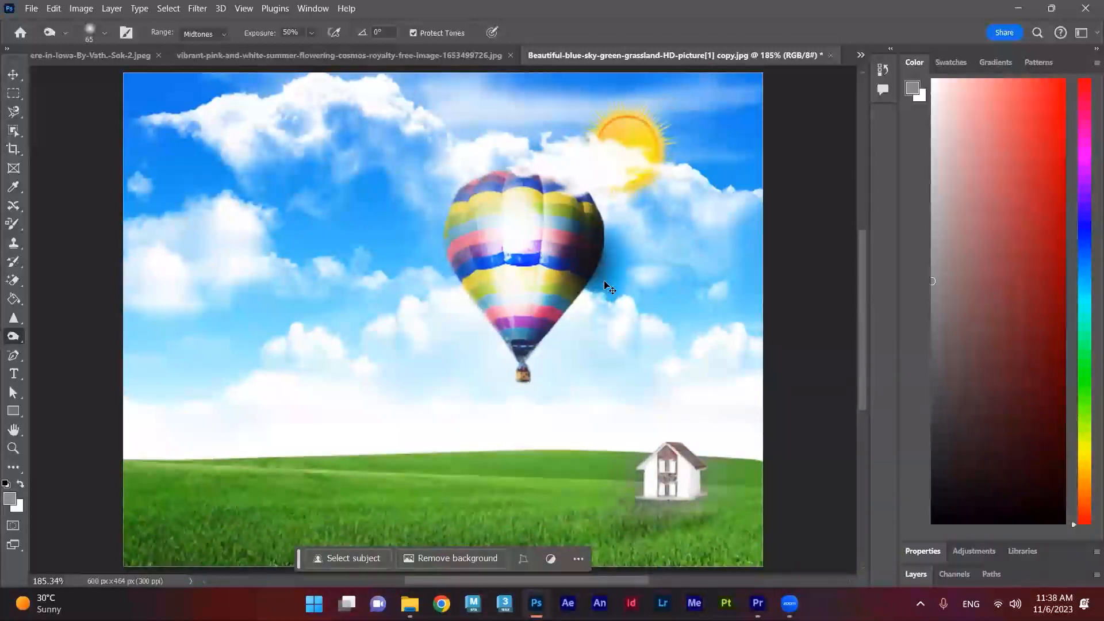
# Undo the Sponge strokes on the house and grass, the Burn shading and the bright Dodge highlight on the balloon
pyautogui.hotkey('ctrl', 'z')
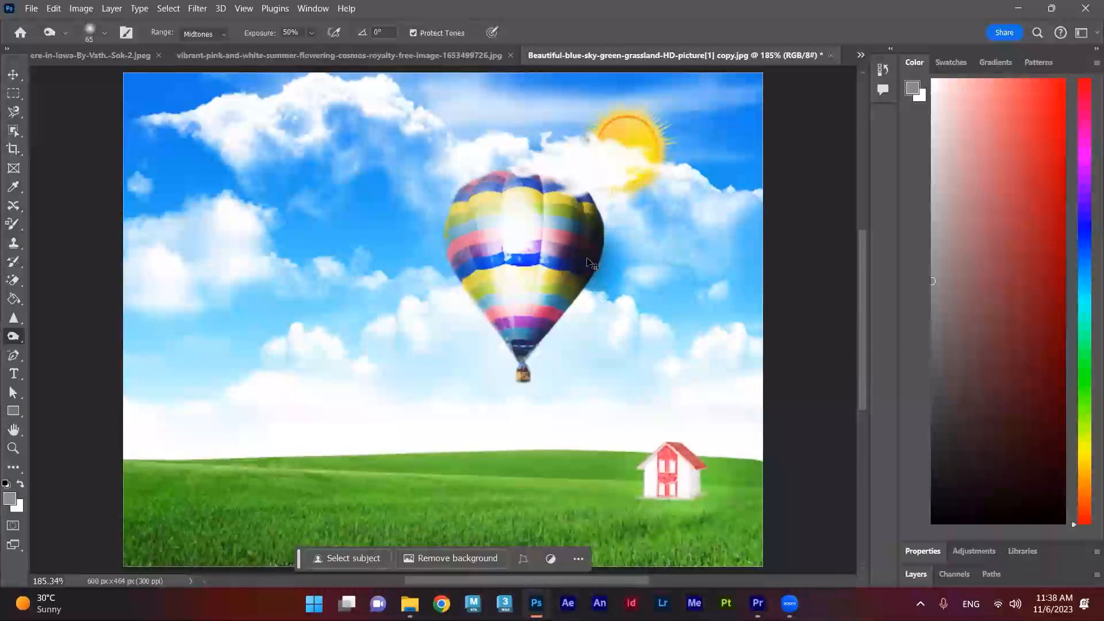
pyautogui.moveTo(586, 266); pyautogui.dragTo(584, 265)
pyautogui.hotkey('ctrl', 'z')
pyautogui.hotkey('ctrl', 'z')
pyautogui.hotkey('ctrl', 'z')
pyautogui.hotkey('ctrl', 'z')
pyautogui.hotkey('ctrl', 'z')
pyautogui.hotkey('ctrl', 'z')
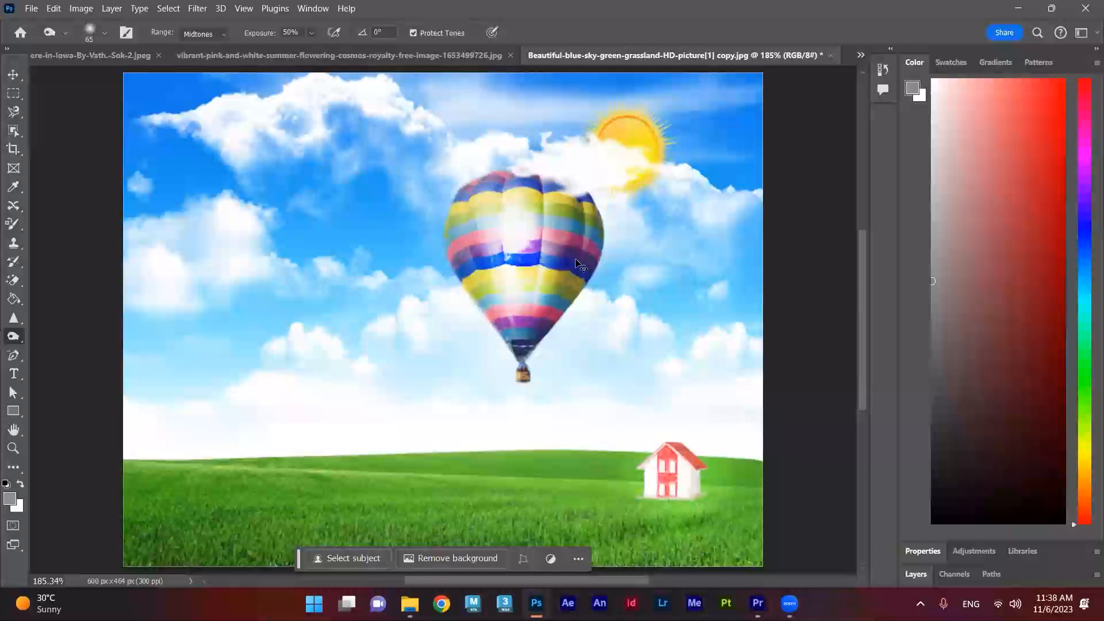
pyautogui.hotkey('ctrl', 'z')
pyautogui.hotkey('ctrl', 'z')
pyautogui.hotkey('ctrl', 'z')
pyautogui.hotkey('ctrl', 'z')
pyautogui.hotkey('ctrl', 'z')
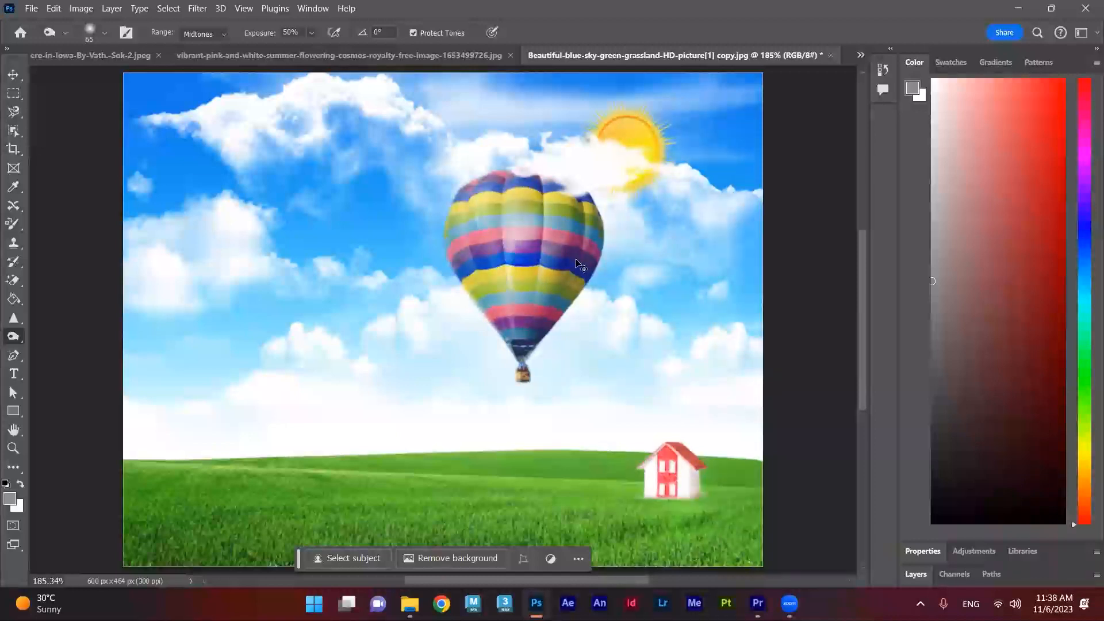
# Shade the balloon's lower right side with the Burn Tool
pyautogui.rightClick(16, 341)
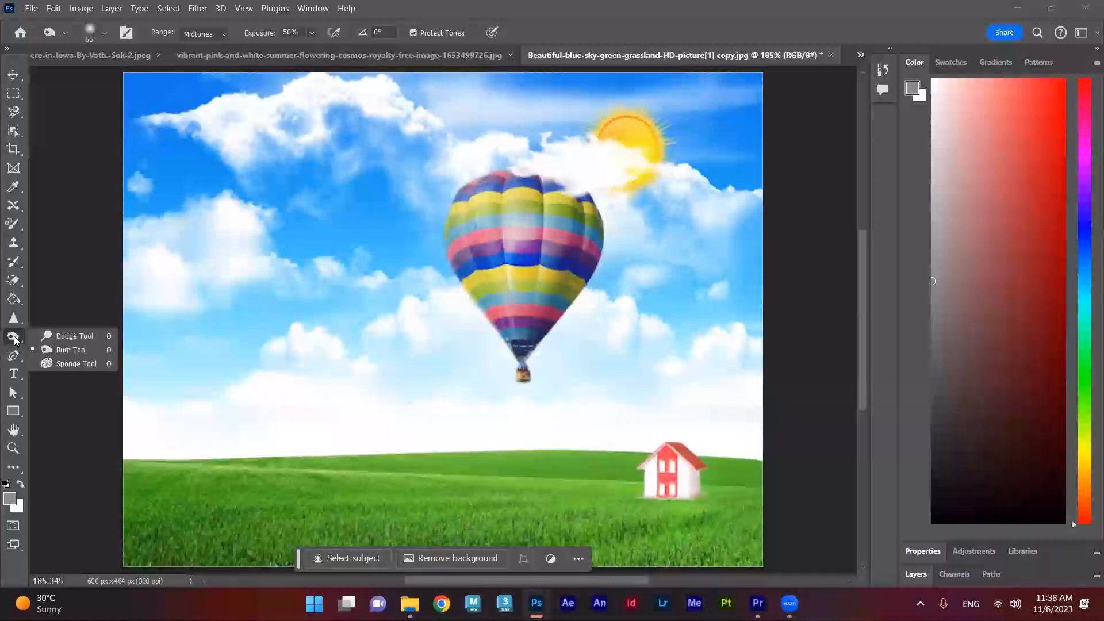
pyautogui.click(63, 351)
pyautogui.moveTo(555, 316)
pyautogui.mouseDown()
pyautogui.moveTo(559, 305)
pyautogui.moveTo(542, 320)
pyautogui.moveTo(583, 280)
pyautogui.moveTo(547, 339)
pyautogui.mouseUp()
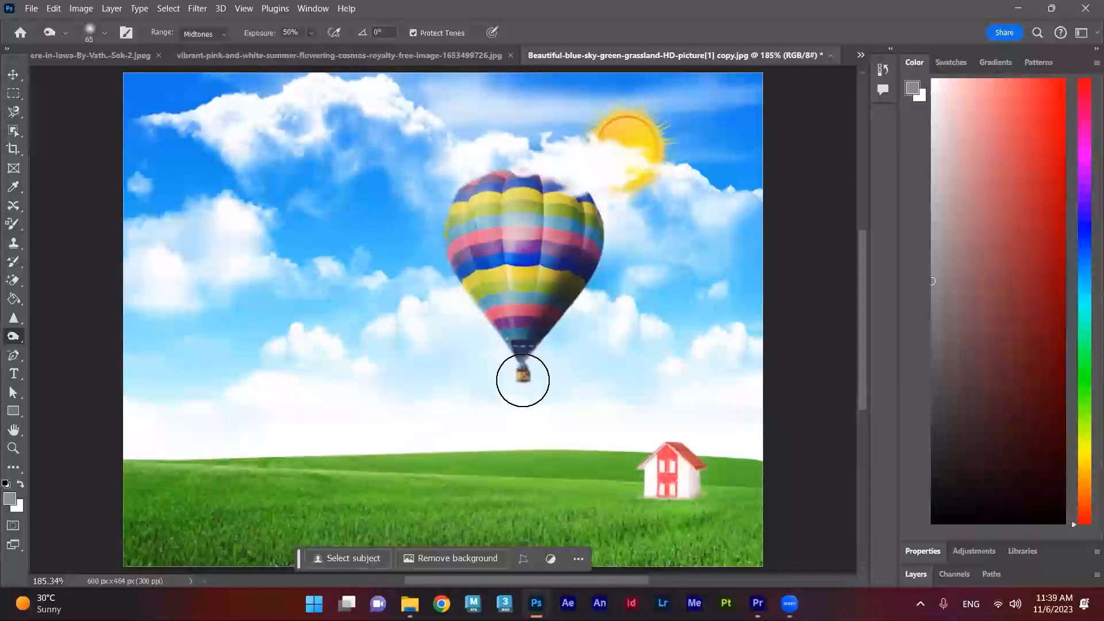
pyautogui.rightClick(13, 338)
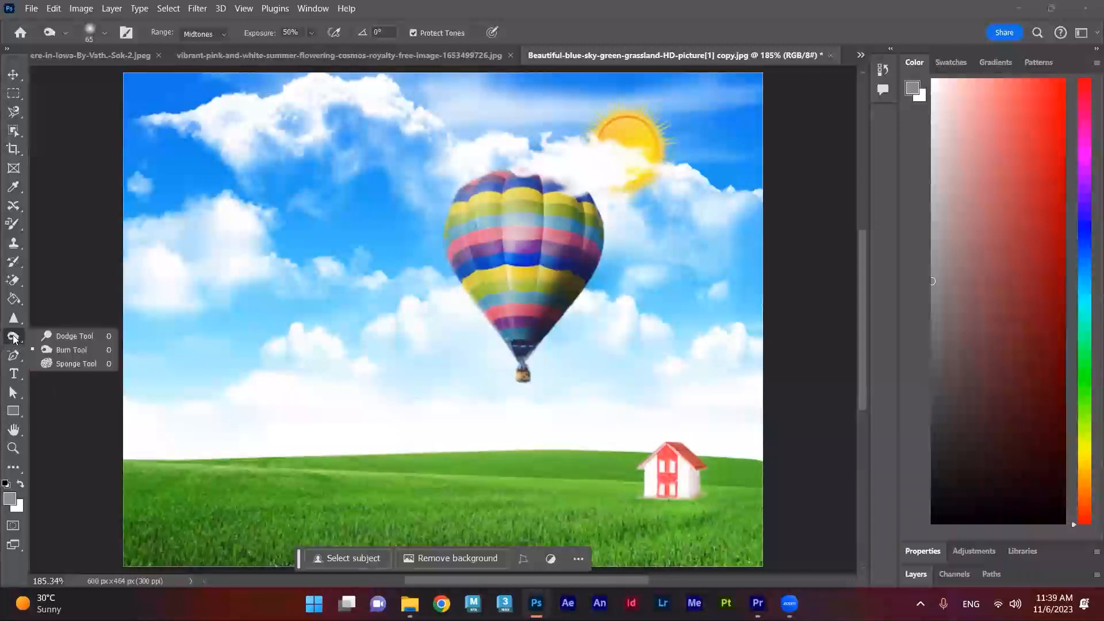
# Lighten the balloon's lower left side from the basket upwards with the Dodge Tool
pyautogui.click(43, 338)
pyautogui.moveTo(518, 345)
pyautogui.mouseDown()
pyautogui.moveTo(466, 249)
pyautogui.moveTo(464, 195)
pyautogui.moveTo(482, 182)
pyautogui.moveTo(465, 210)
pyautogui.moveTo(467, 263)
pyautogui.moveTo(500, 332)
pyautogui.moveTo(463, 207)
pyautogui.moveTo(440, 256)
pyautogui.mouseUp()
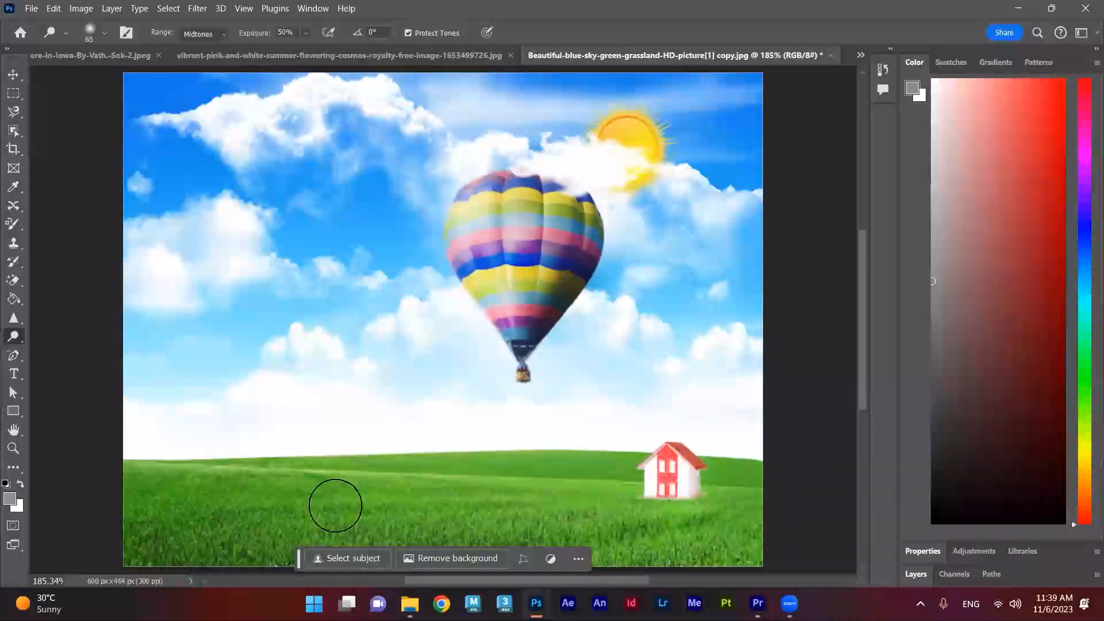
pyautogui.moveTo(520, 347)
pyautogui.mouseDown()
pyautogui.moveTo(475, 198)
pyautogui.moveTo(427, 326)
pyautogui.moveTo(442, 353)
pyautogui.moveTo(492, 366)
pyautogui.moveTo(453, 254)
pyautogui.moveTo(477, 192)
pyautogui.moveTo(452, 263)
pyautogui.moveTo(497, 320)
pyautogui.moveTo(490, 356)
pyautogui.moveTo(414, 238)
pyautogui.moveTo(438, 214)
pyautogui.moveTo(480, 284)
pyautogui.moveTo(423, 222)
pyautogui.moveTo(491, 188)
pyautogui.moveTo(462, 340)
pyautogui.moveTo(443, 227)
pyautogui.moveTo(471, 145)
pyautogui.moveTo(467, 339)
pyautogui.moveTo(512, 384)
pyautogui.moveTo(669, 182)
pyautogui.moveTo(538, 401)
pyautogui.moveTo(549, 320)
pyautogui.moveTo(590, 317)
pyautogui.moveTo(437, 261)
pyautogui.moveTo(751, 373)
pyautogui.moveTo(571, 318)
pyautogui.moveTo(560, 311)
pyautogui.moveTo(589, 315)
pyautogui.moveTo(455, 267)
pyautogui.moveTo(369, 519)
pyautogui.mouseUp()
pyautogui.rightClick(11, 341)
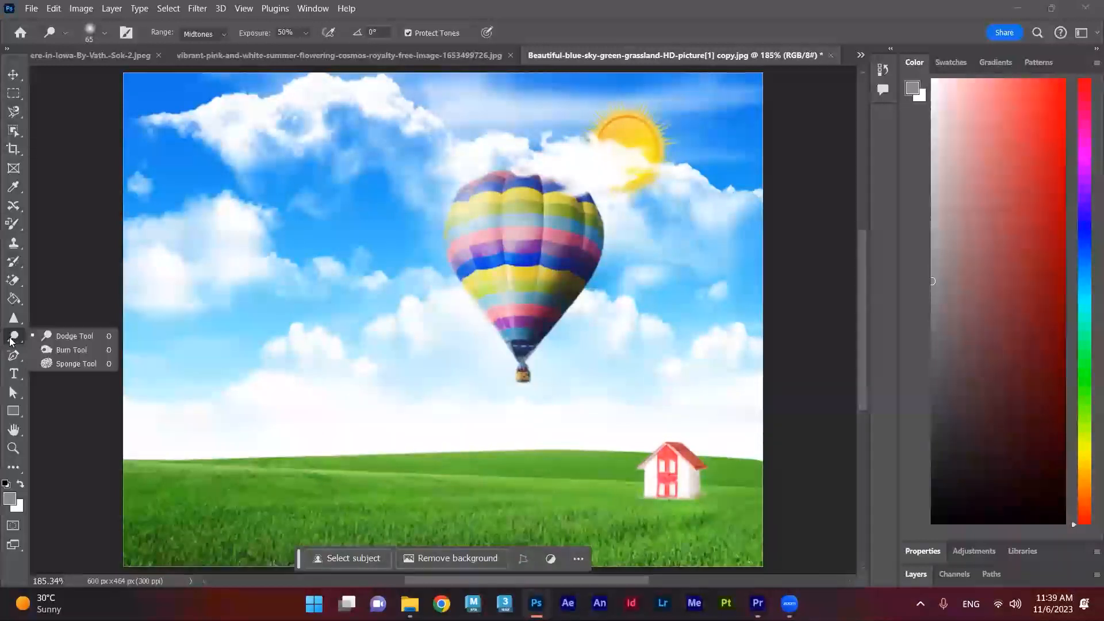
pyautogui.click(13, 321)
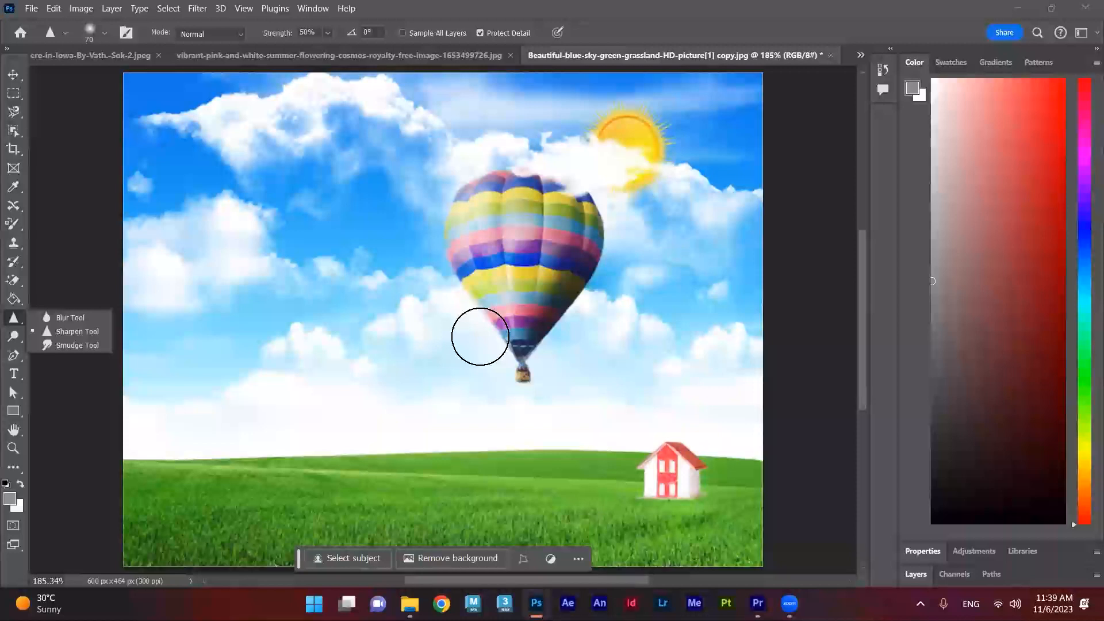
pyautogui.click(9, 340)
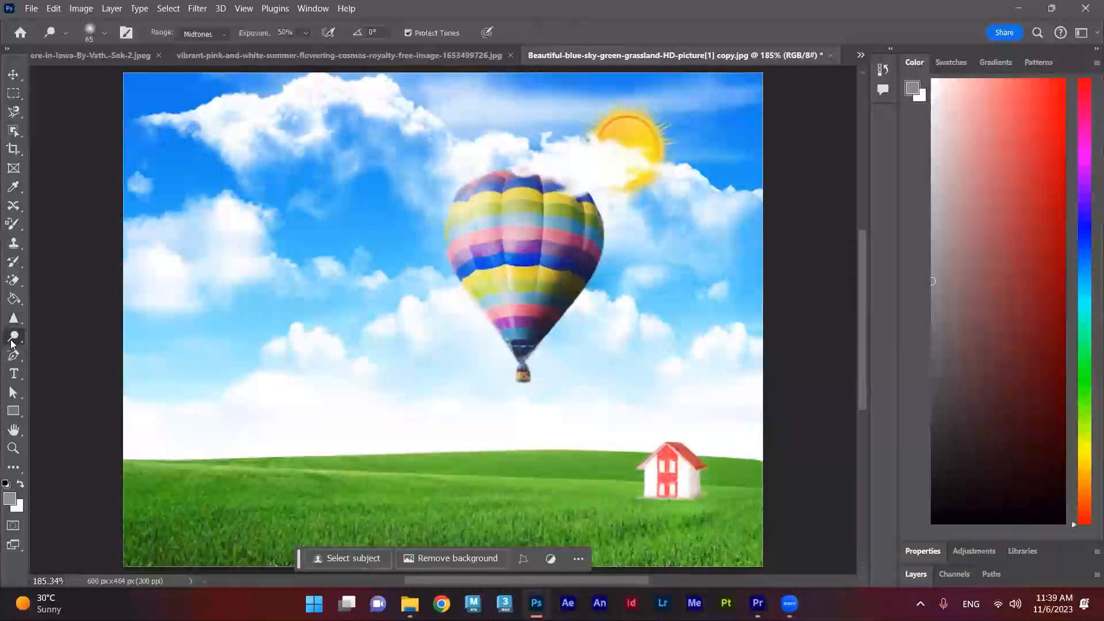
pyautogui.rightClick(18, 344)
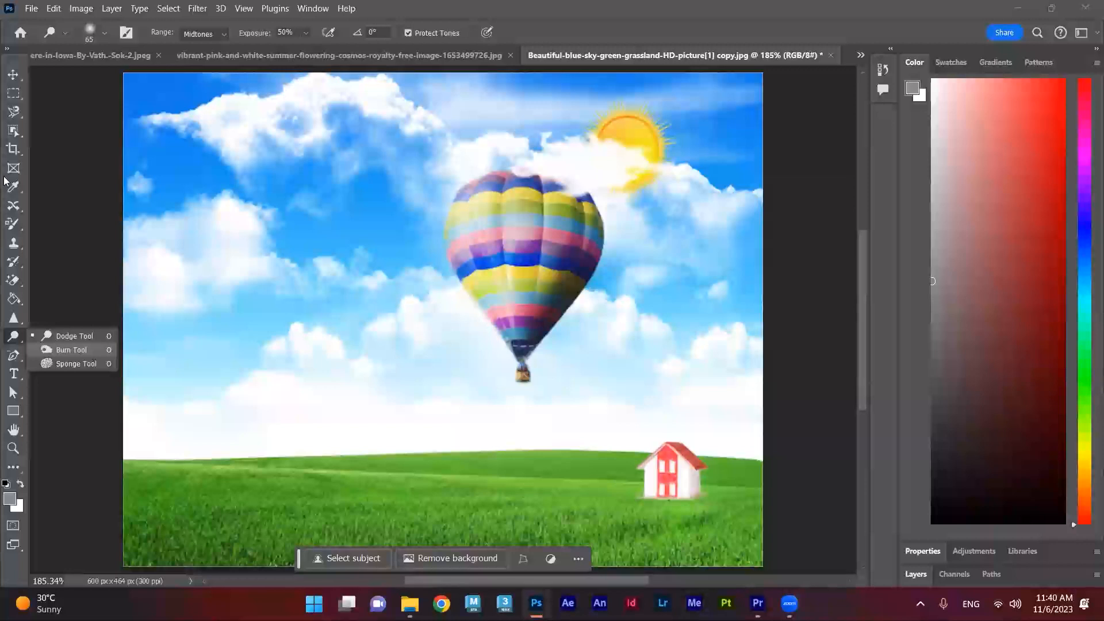
pyautogui.click(38, 349)
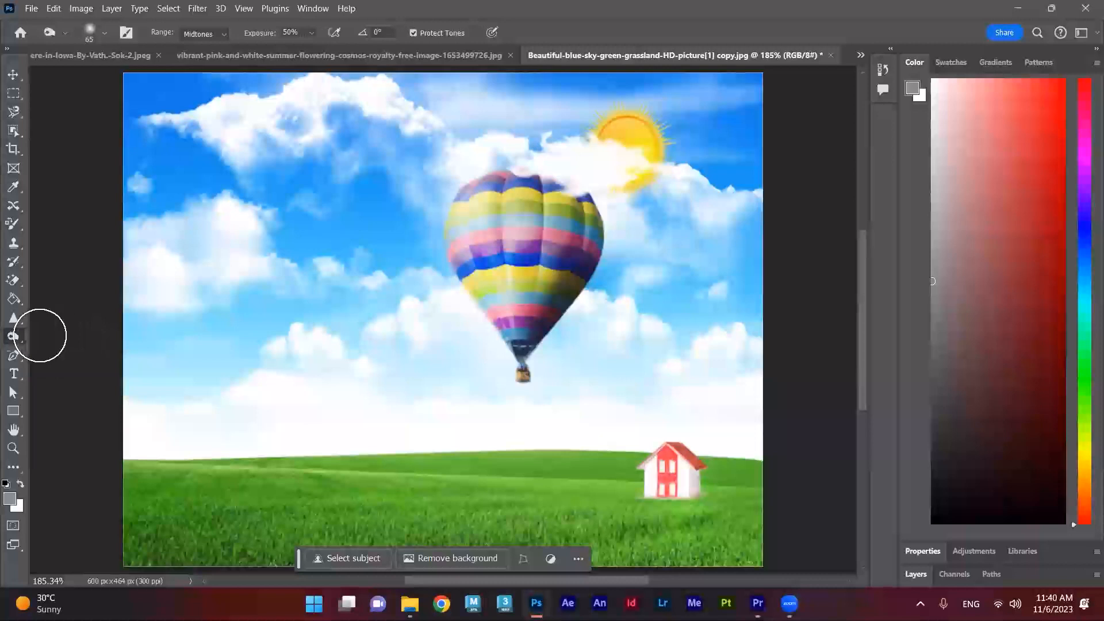
# Select a tall rectangular area of cloud and blue sky to the left of the balloon with the Rectangular Marquee Tool
pyautogui.click(11, 95)
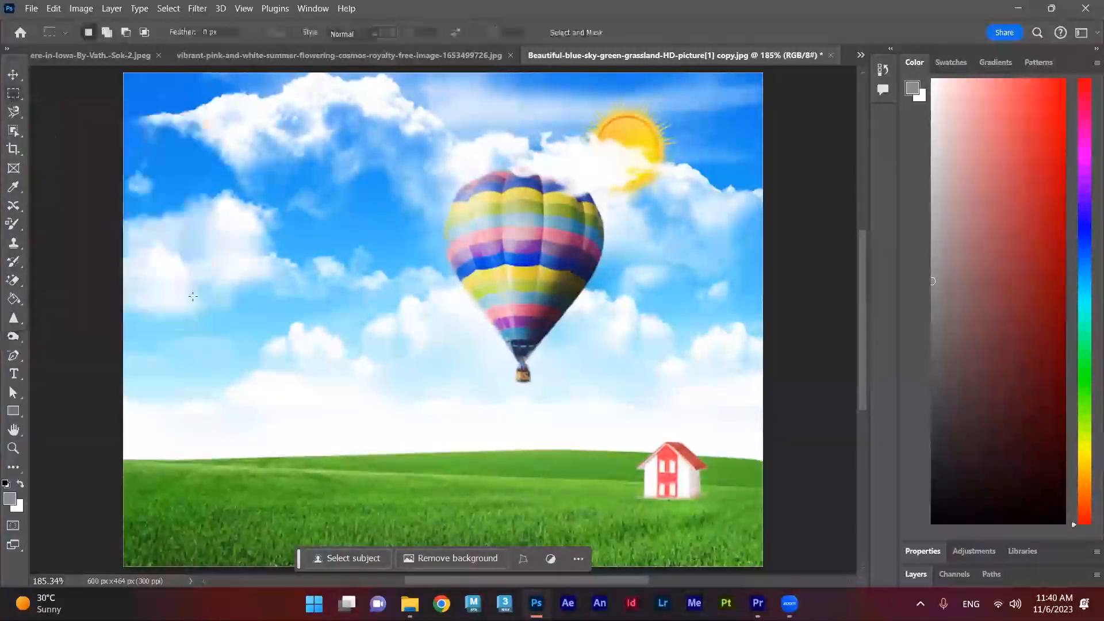
pyautogui.moveTo(204, 140); pyautogui.dragTo(299, 304)
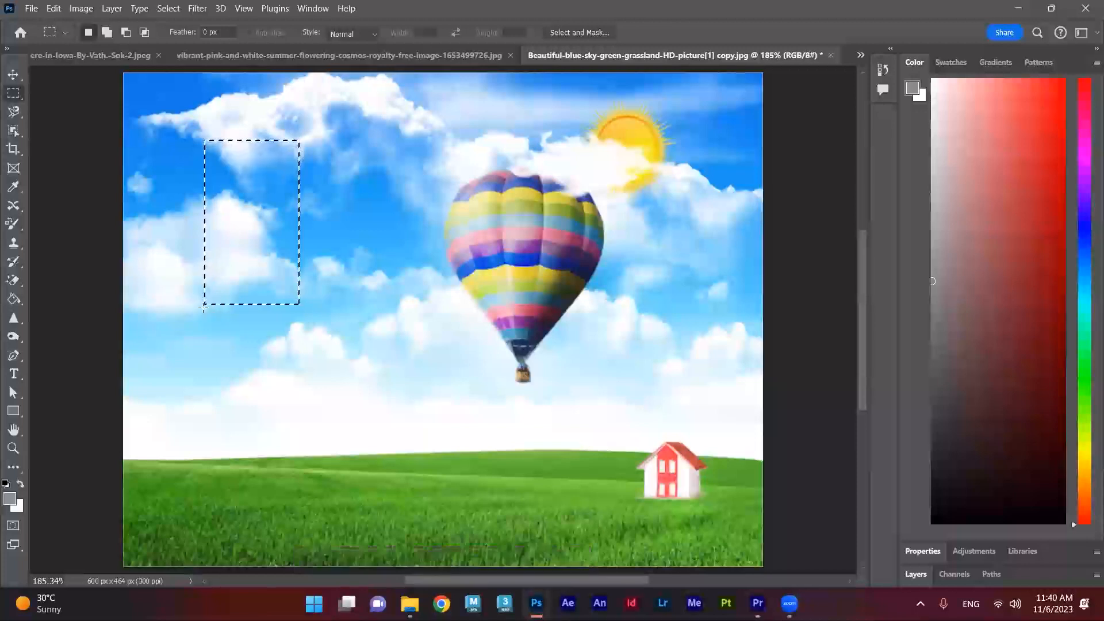
pyautogui.click(20, 337)
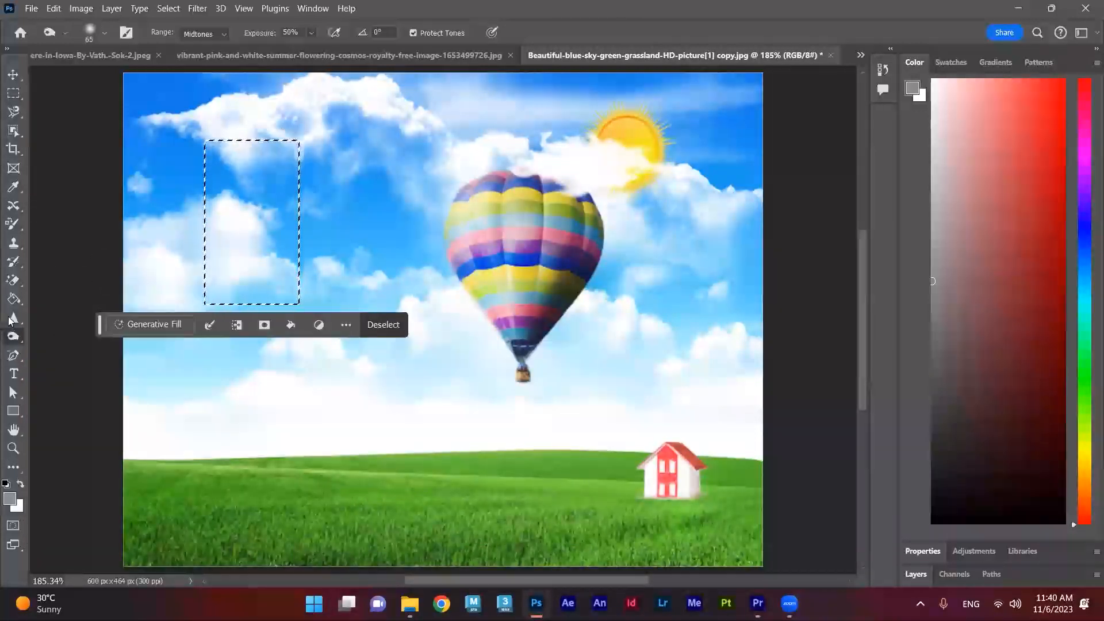
# Blur the clouds inside the rectangular selection with the Blur Tool at brush size 60, and deselect the area
pyautogui.rightClick(13, 318)
pyautogui.click(64, 332)
pyautogui.rightClick(14, 318)
pyautogui.click(60, 318)
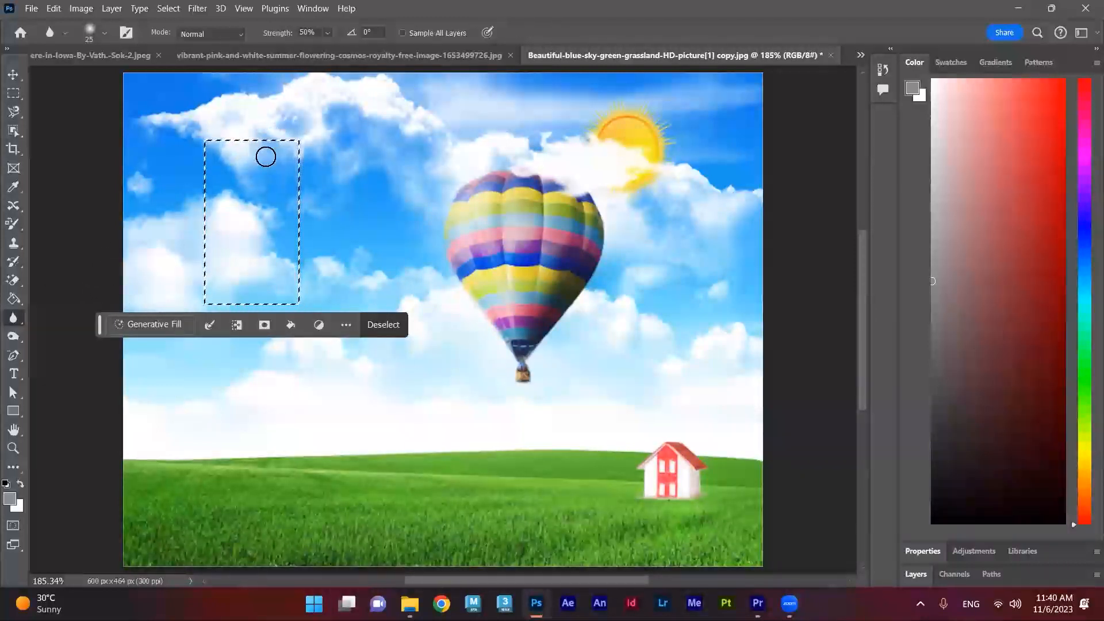
pyautogui.press(']')
pyautogui.press(']')
pyautogui.press(']')
pyautogui.press(']')
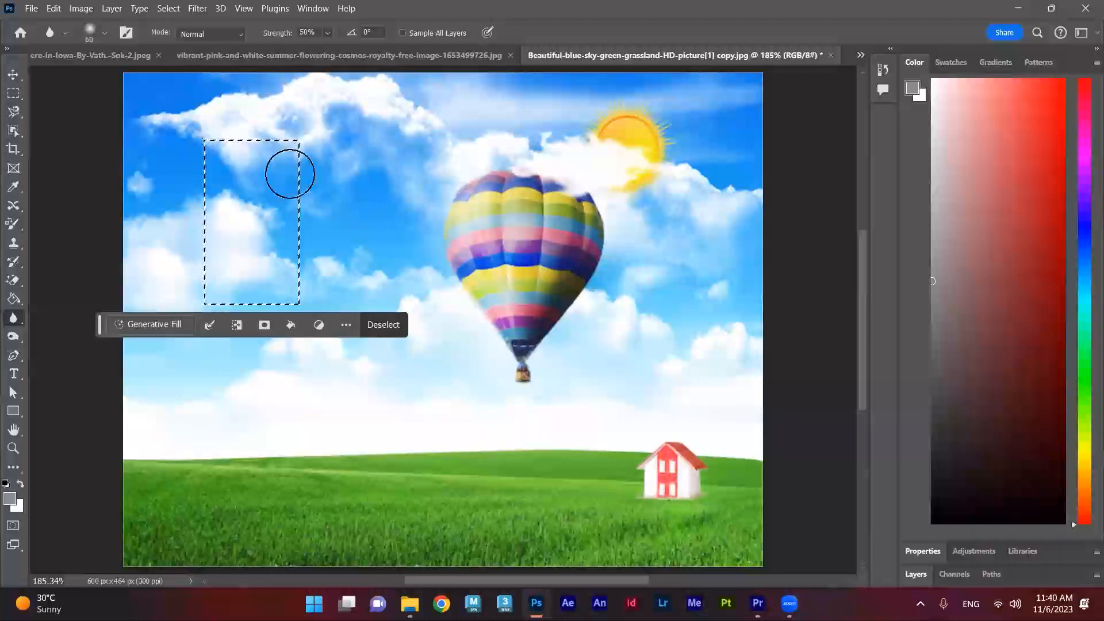
pyautogui.moveTo(208, 140)
pyautogui.mouseDown()
pyautogui.moveTo(267, 160)
pyautogui.moveTo(289, 146)
pyautogui.moveTo(248, 276)
pyautogui.moveTo(288, 296)
pyautogui.mouseUp()
pyautogui.moveTo(246, 185)
pyautogui.mouseDown()
pyautogui.moveTo(214, 158)
pyautogui.moveTo(218, 265)
pyautogui.moveTo(219, 188)
pyautogui.mouseUp()
pyautogui.moveTo(296, 290)
pyautogui.mouseDown()
pyautogui.moveTo(242, 226)
pyautogui.moveTo(214, 167)
pyautogui.moveTo(243, 219)
pyautogui.mouseUp()
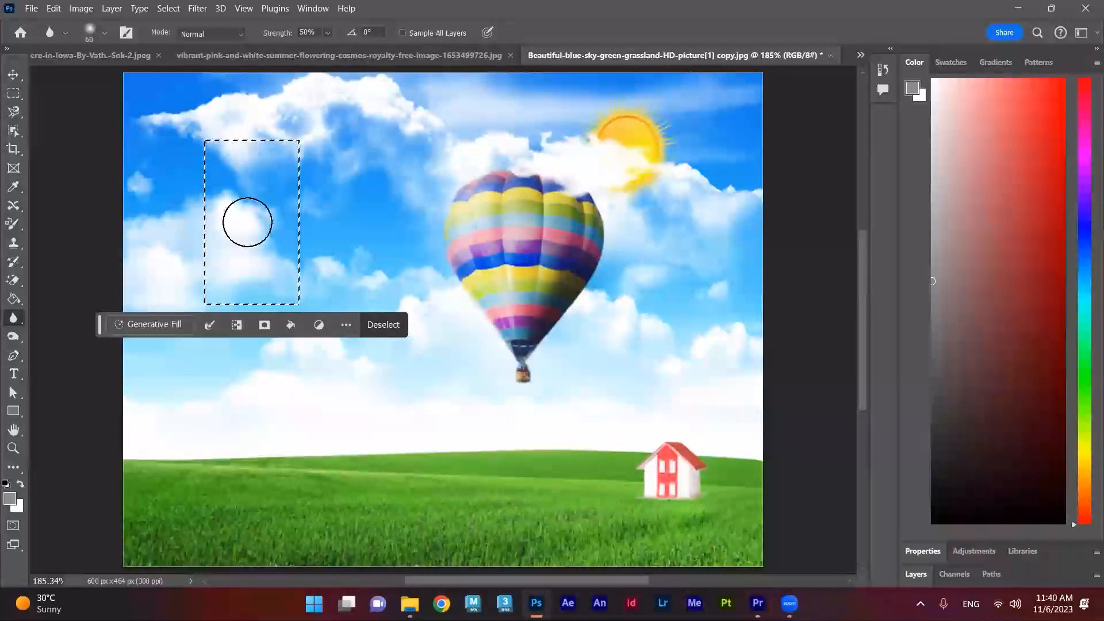
pyautogui.click(389, 330)
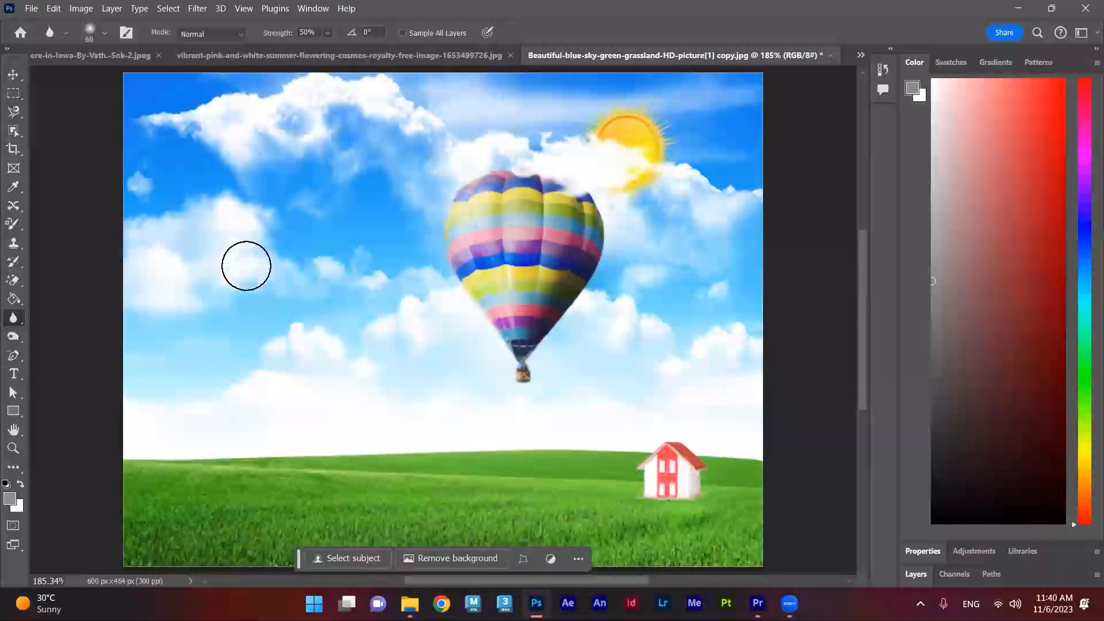